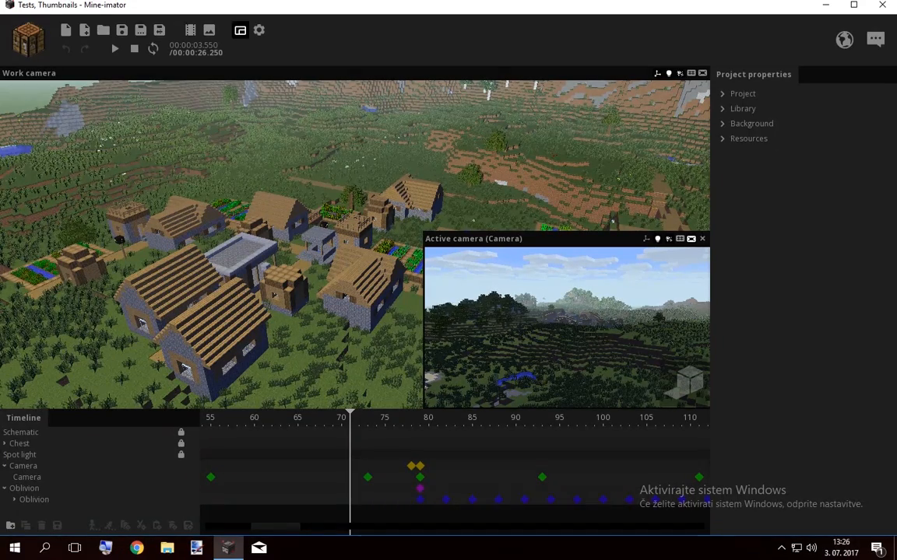
# Clear everything out of the project library and save the emptied project
pyautogui.click(743, 109)
pyautogui.click(741, 395)
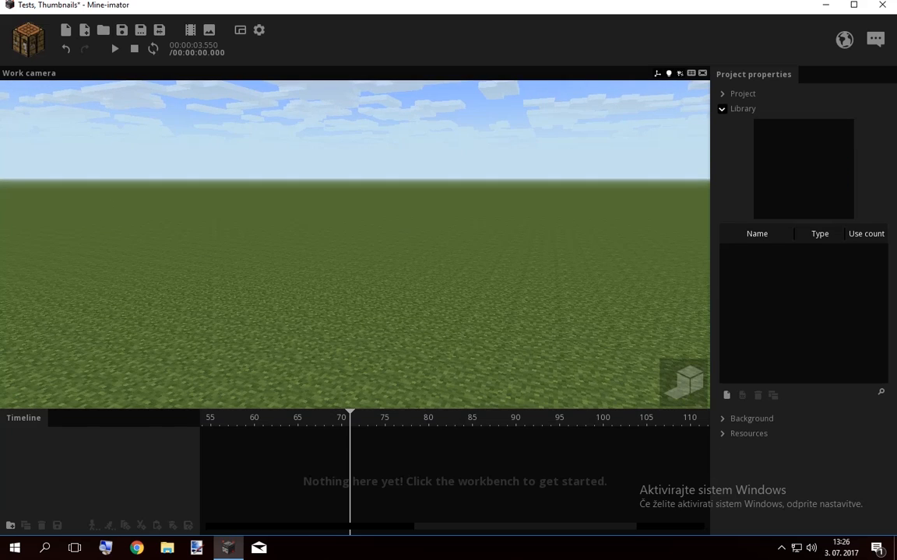
pyautogui.hotkey('ctrl', 's')
# Create a Steve character with the default Minecraft skin and set its position to 0
pyautogui.click(28, 41)
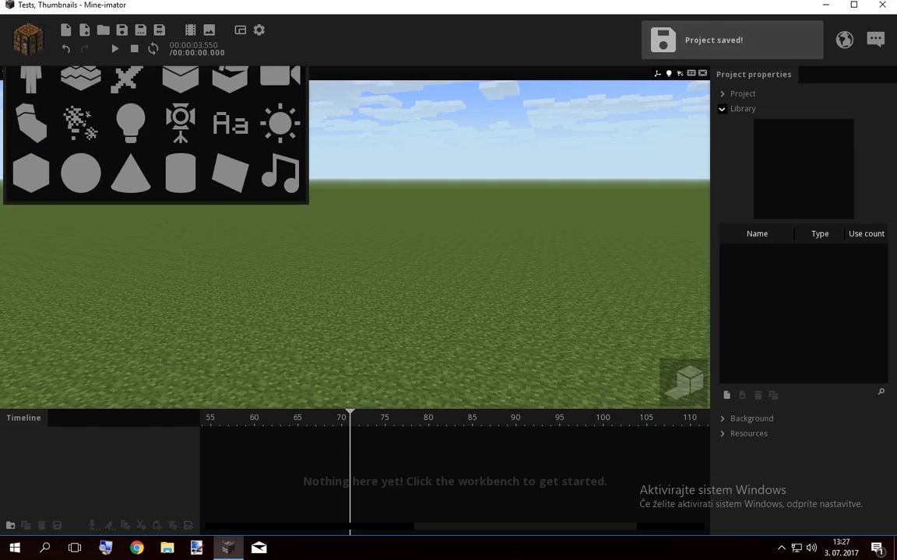
pyautogui.click(31, 90)
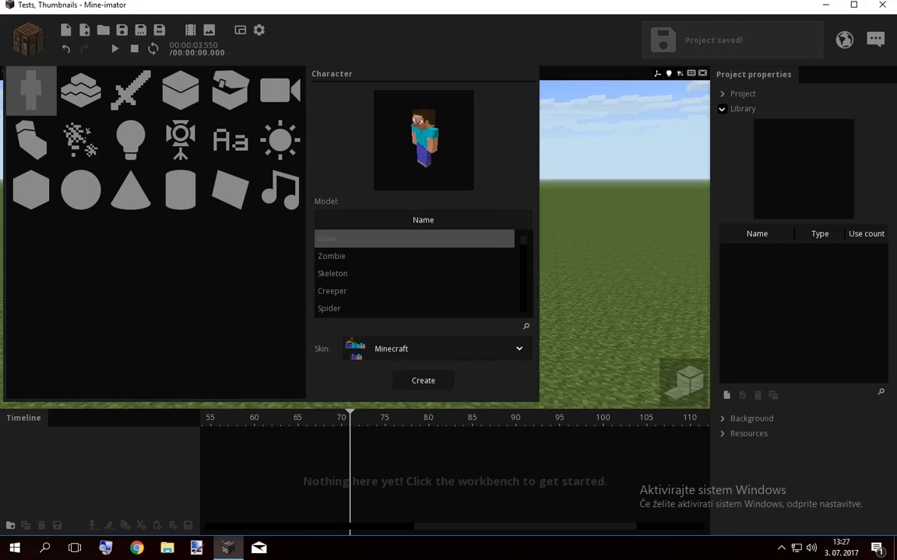
pyautogui.click(422, 379)
pyautogui.moveTo(355, 244); pyautogui.dragTo(363, 244, button='right')
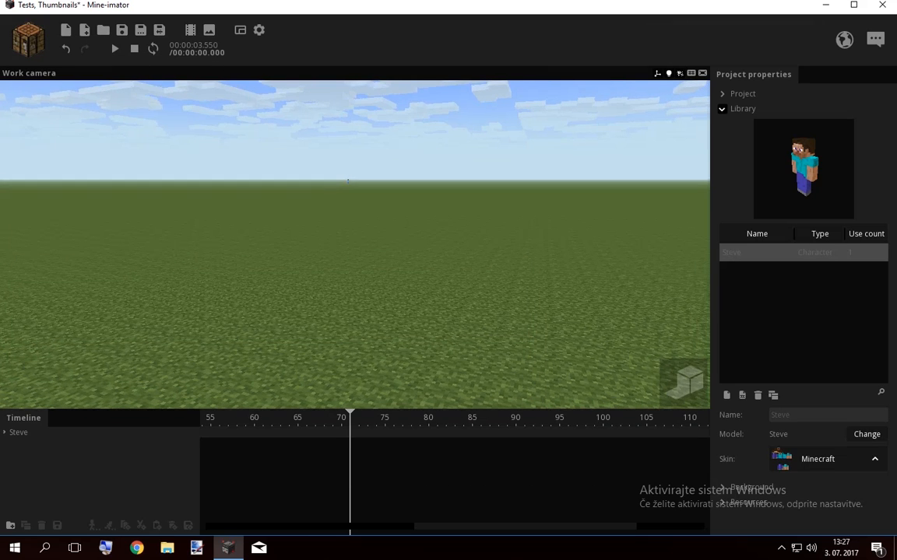
pyautogui.click(19, 432)
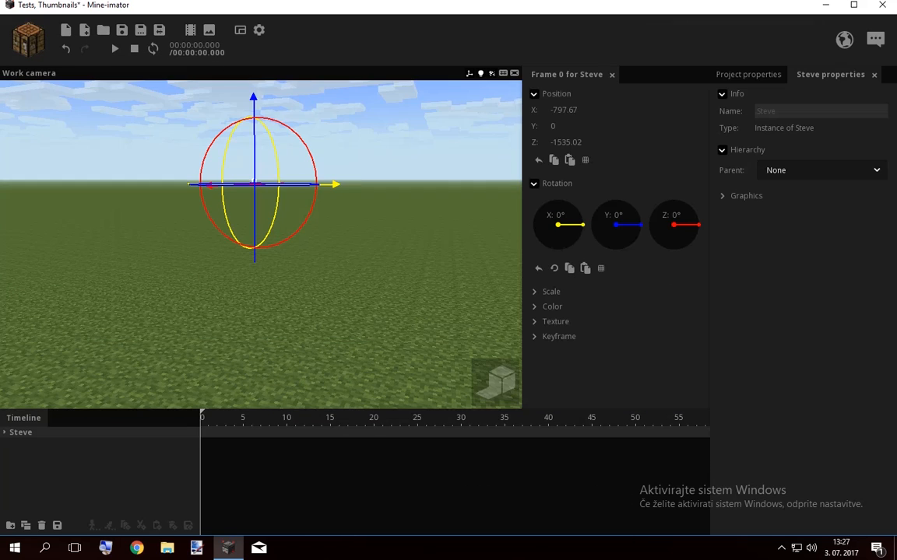
pyautogui.write('0')
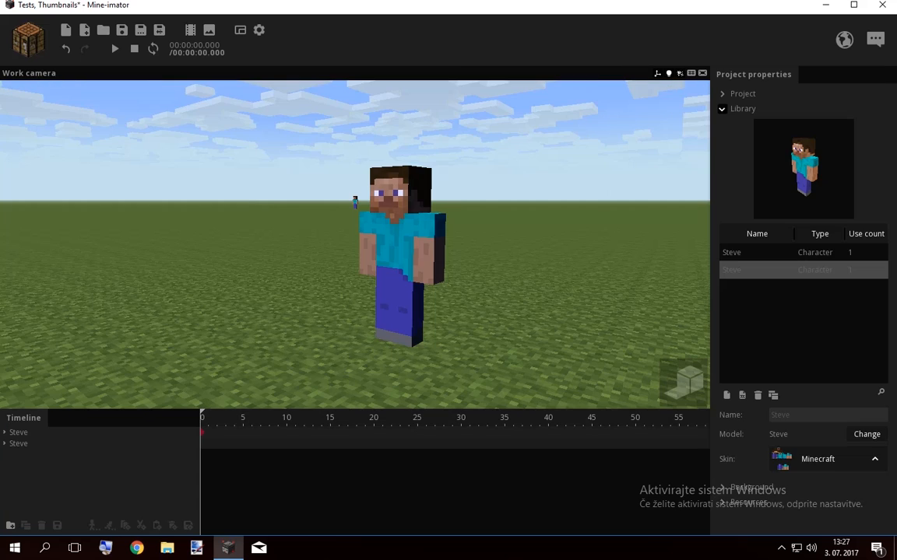
# Apply the politician skin image from the Skins folder to the second Steve and rename it Politician
pyautogui.click(20, 443)
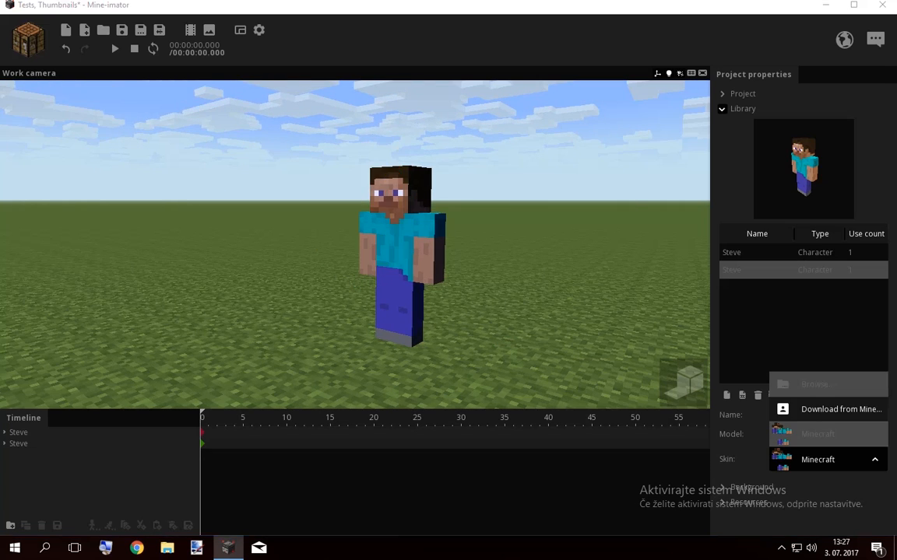
pyautogui.click(814, 383)
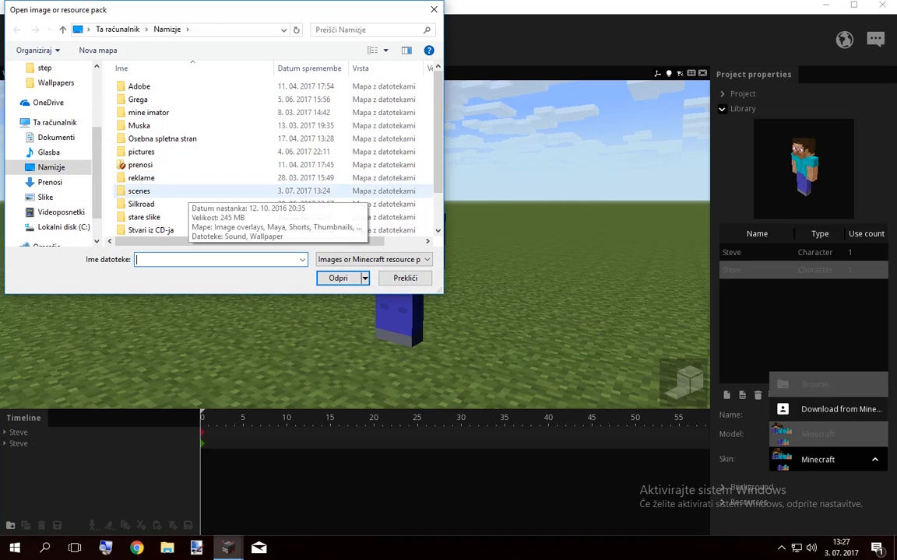
pyautogui.doubleClick(148, 112)
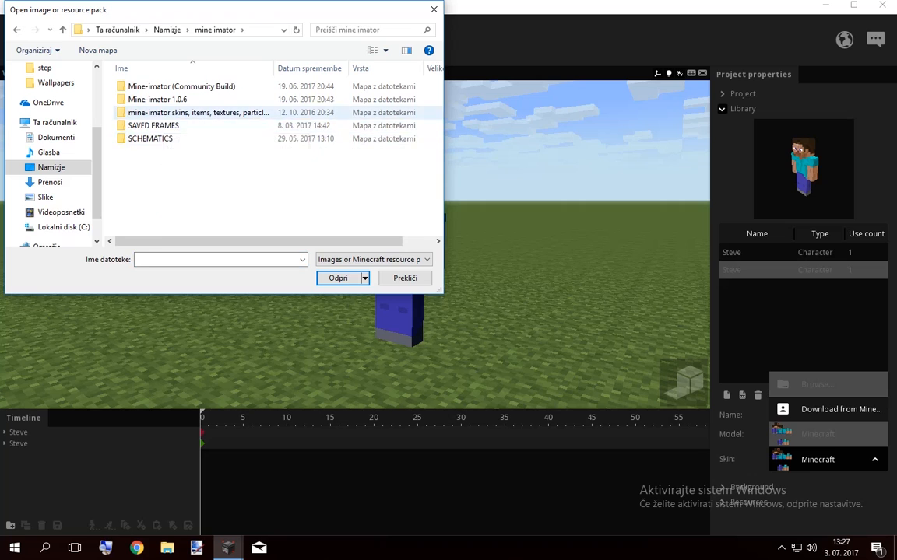
pyautogui.doubleClick(194, 112)
pyautogui.doubleClick(148, 114)
pyautogui.scroll(-10, 264, 152)
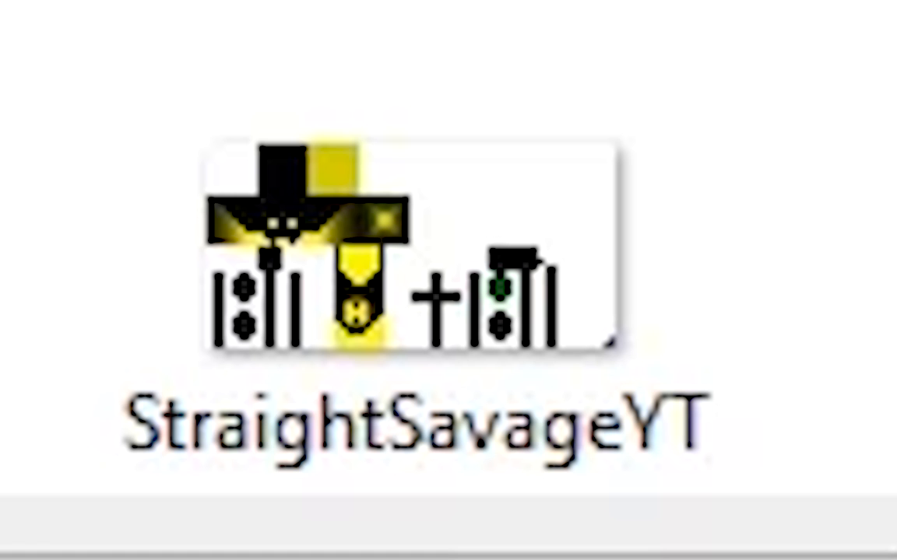
pyautogui.doubleClick(413, 257)
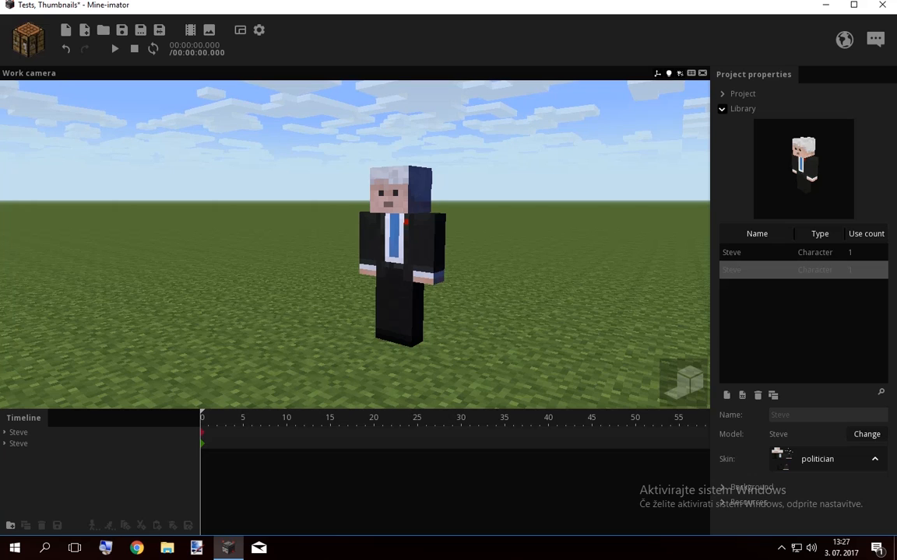
pyautogui.click(827, 415)
pyautogui.write('Politician')
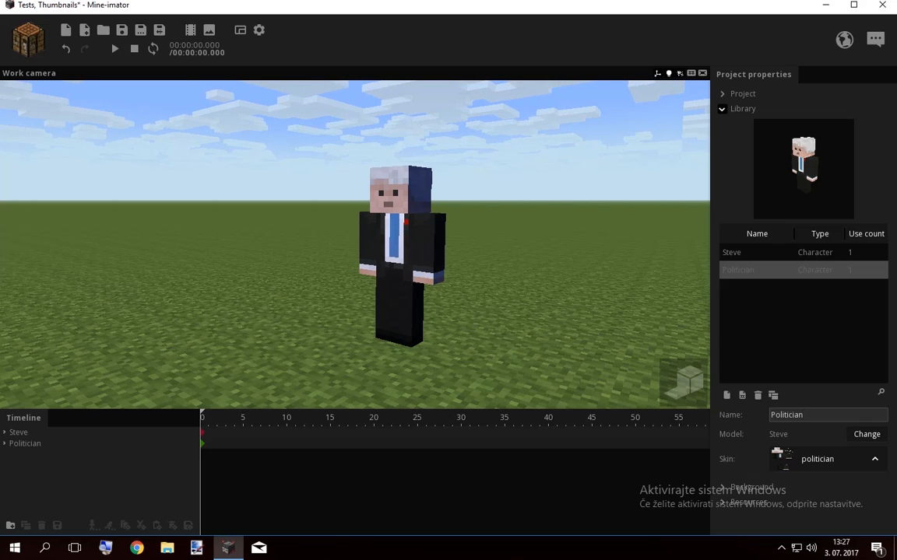
# Apply the Char skin image to the remaining Steve character and rename it Assassin
pyautogui.click(779, 253)
pyautogui.click(828, 460)
pyautogui.click(828, 360)
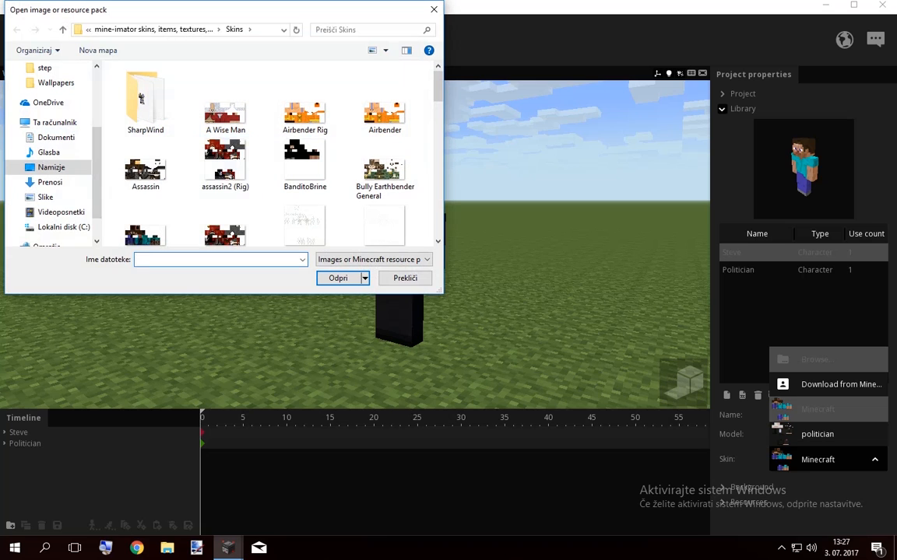
pyautogui.scroll(-2, 303, 171)
pyautogui.doubleClick(224, 167)
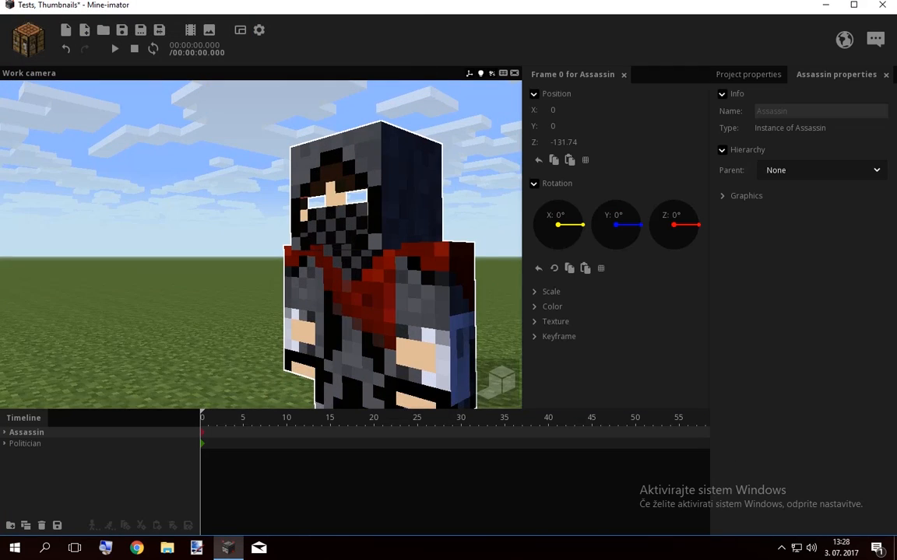
# Group the assassin character into a new timeline folder named Assassin
pyautogui.moveTo(260, 244)
pyautogui.mouseDown(button='right')
pyautogui.moveTo(271, 252)
pyautogui.moveTo(268, 323)
pyautogui.moveTo(257, 334)
pyautogui.moveTo(199, 261)
pyautogui.moveTo(222, 248)
pyautogui.moveTo(210, 240)
pyautogui.moveTo(257, 237)
pyautogui.moveTo(207, 236)
pyautogui.moveTo(211, 247)
pyautogui.moveTo(272, 235)
pyautogui.mouseUp(button='right')
pyautogui.press('w')
pyautogui.press('d')
pyautogui.press('s')
pyautogui.press('s')
pyautogui.click(261, 244)
pyautogui.press('w')
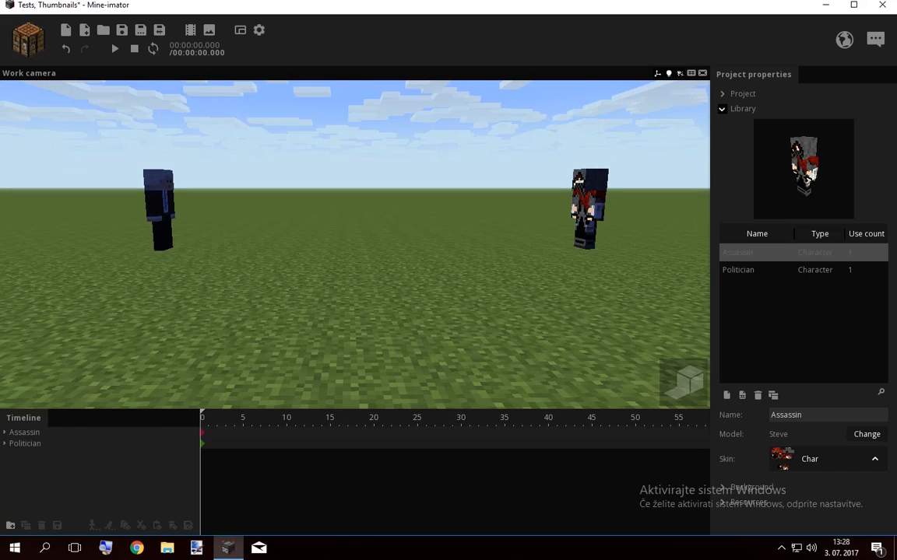
pyautogui.click(47, 432)
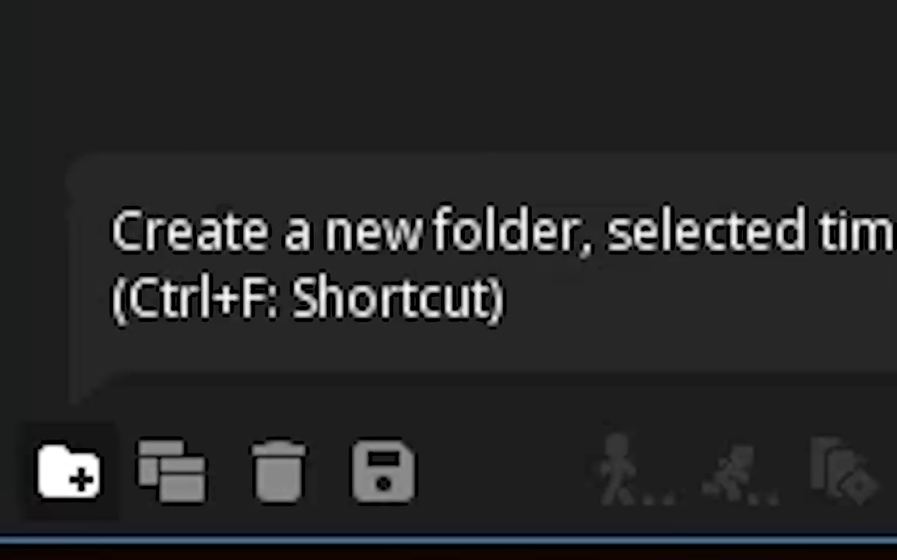
pyautogui.click(69, 471)
pyautogui.write('Assassin')
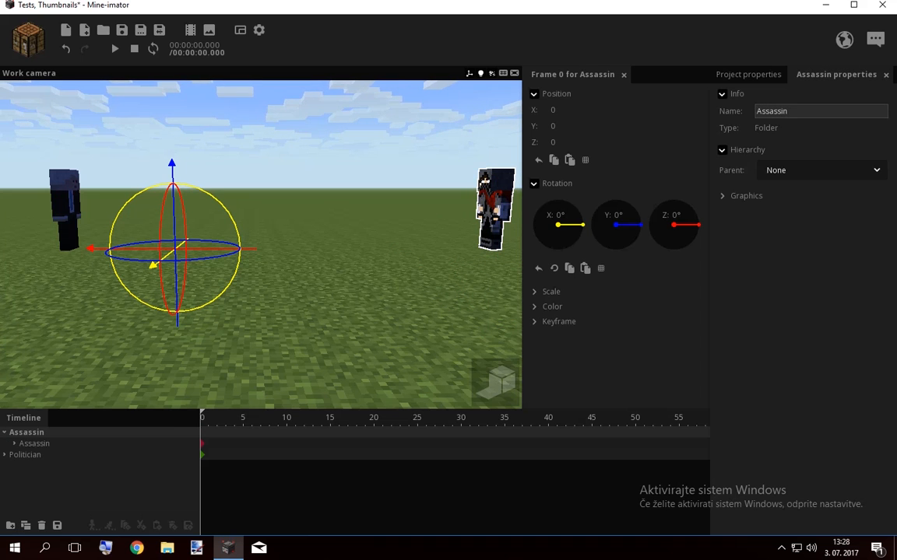
# Keyframe the Assassin folder at frame 0 and move the assassin character towards the politician at frame 20
pyautogui.click(94, 486)
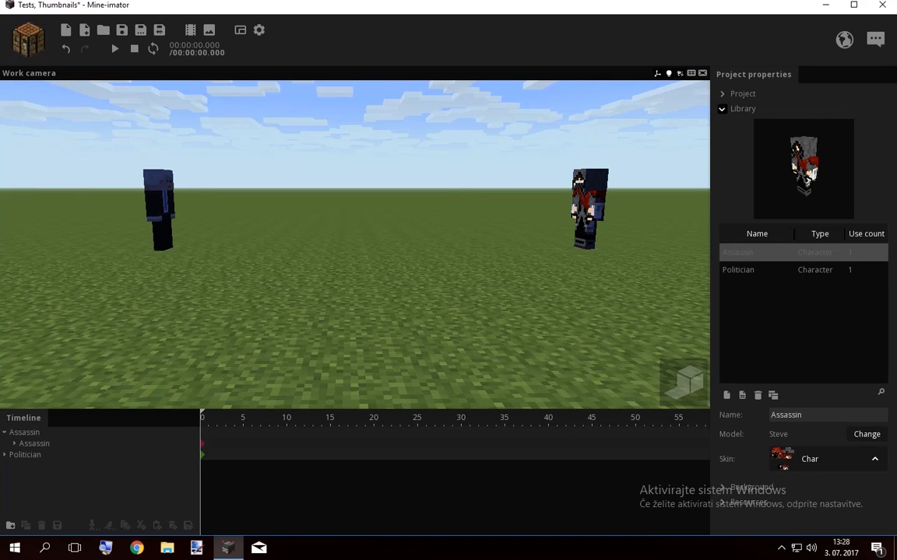
pyautogui.click(36, 444)
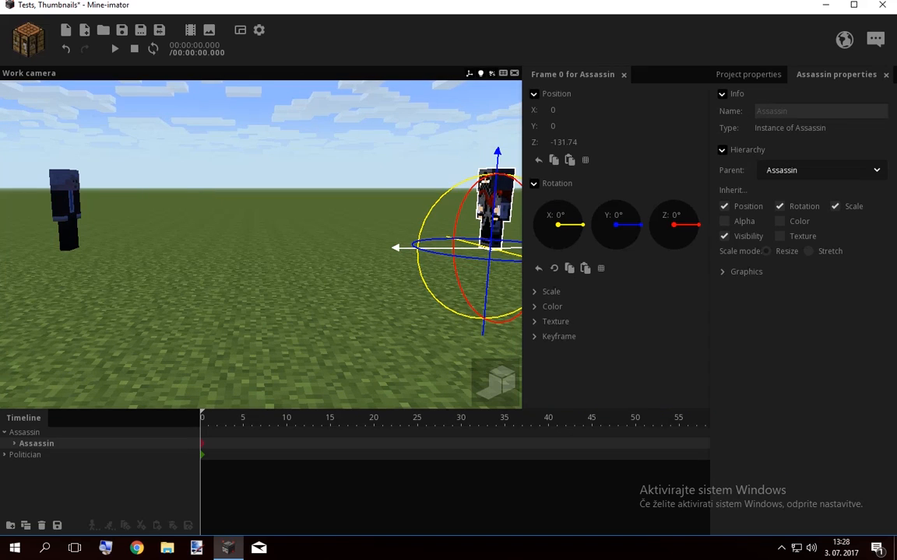
pyautogui.click(26, 432)
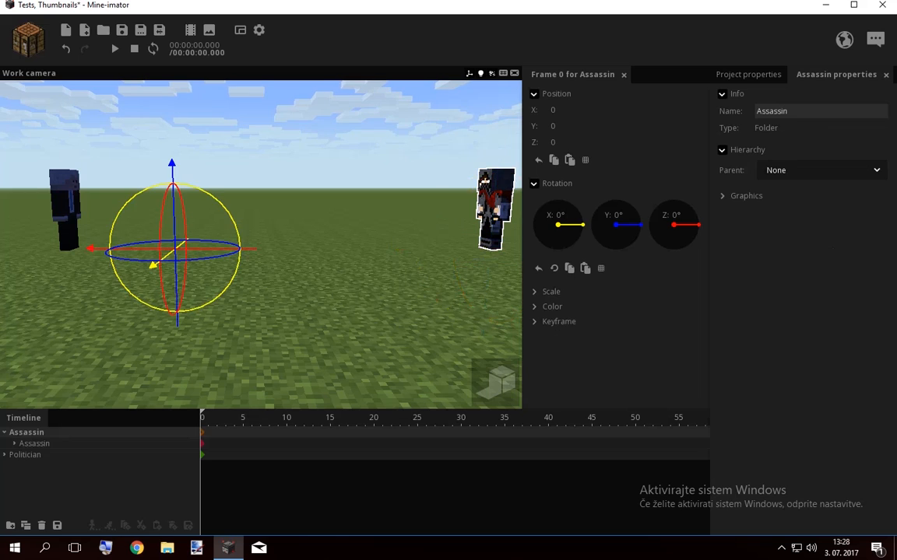
pyautogui.click(374, 444)
pyautogui.moveTo(397, 247); pyautogui.dragTo(134, 248)
# Raise the Assassin folder vertically with a keyframe at frame 10 to form a jump
pyautogui.click(27, 432)
pyautogui.click(286, 432)
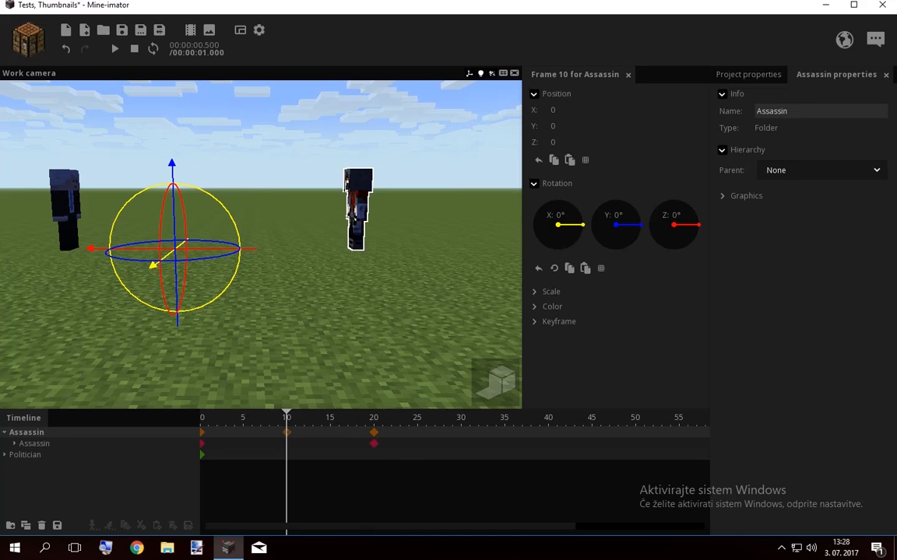
pyautogui.moveTo(172, 167); pyautogui.dragTo(169, 93)
# Set the Assassin folder's transitions to quadratic ease out at frame 0 and quadratic ease in at frame 10
pyautogui.click(202, 432)
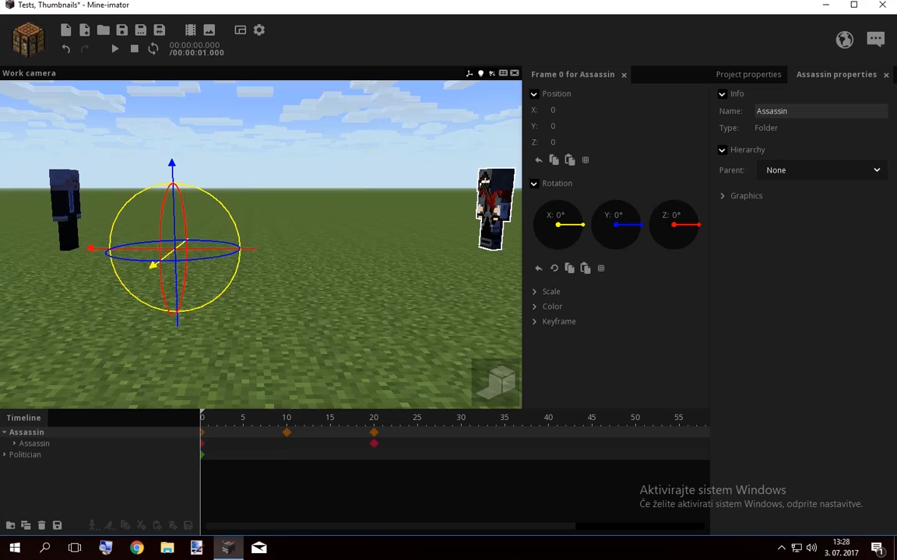
pyautogui.click(545, 321)
pyautogui.click(646, 344)
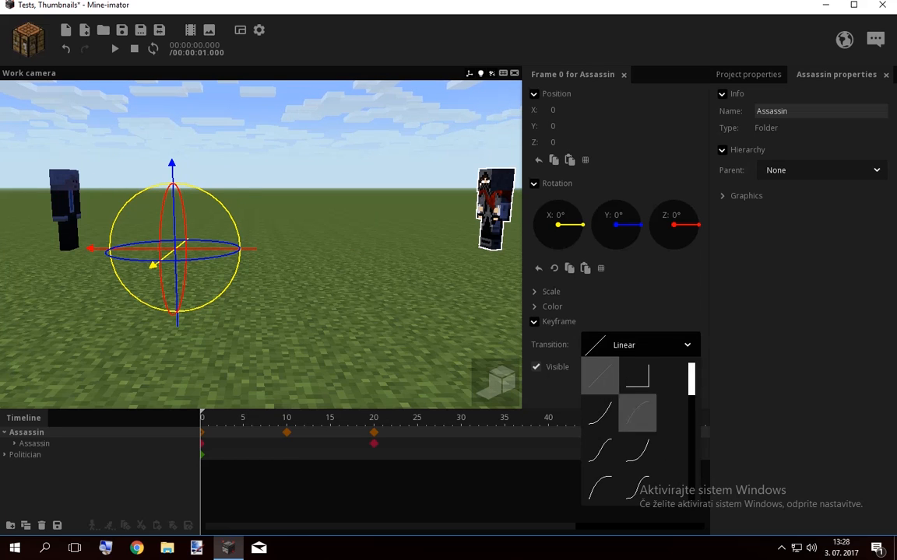
pyautogui.click(636, 410)
pyautogui.click(286, 432)
pyautogui.click(646, 344)
pyautogui.click(600, 411)
# Play back the assassin's jump animation from the first frame to check the motion
pyautogui.moveTo(236, 419); pyautogui.dragTo(304, 418)
pyautogui.press('space')
pyautogui.click(327, 312)
pyautogui.press('space')
pyautogui.click(202, 444)
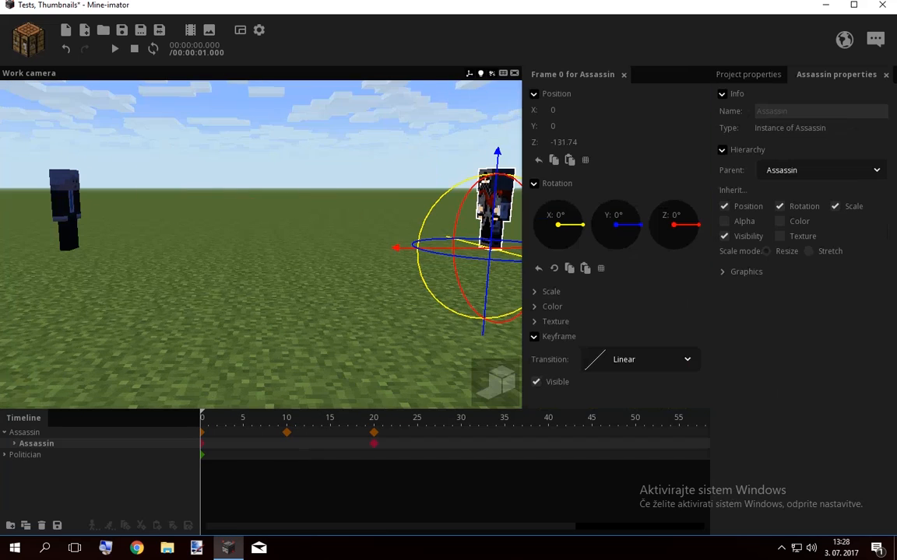
pyautogui.click(203, 432)
pyautogui.press('space')
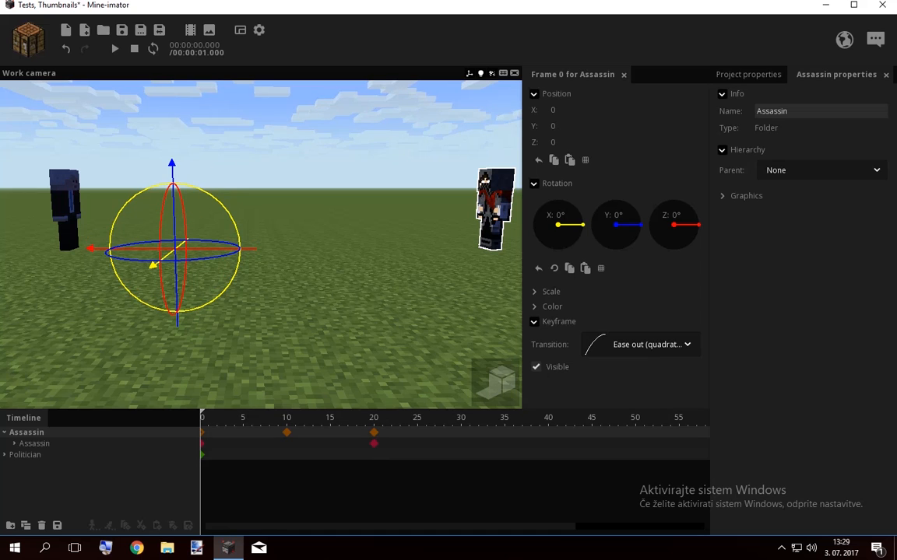
# Reset the Assassin folder's frame 0 transition to Linear and delete the assassin keyframes at frames 10 and 20
pyautogui.click(641, 345)
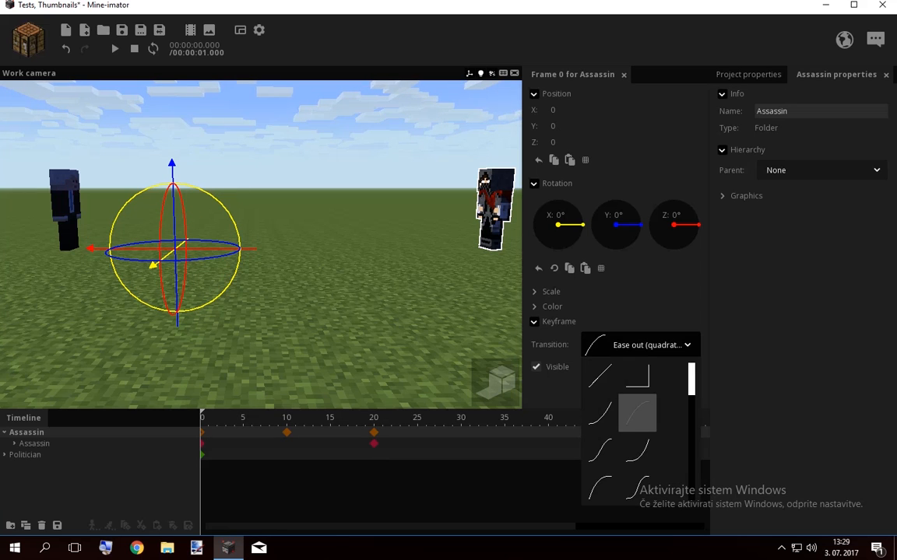
pyautogui.click(600, 374)
pyautogui.moveTo(412, 431); pyautogui.dragTo(273, 449)
pyautogui.press('Delete')
# Group the politician into a folder named Politician and expand the assassin's body parts in the timeline
pyautogui.click(25, 455)
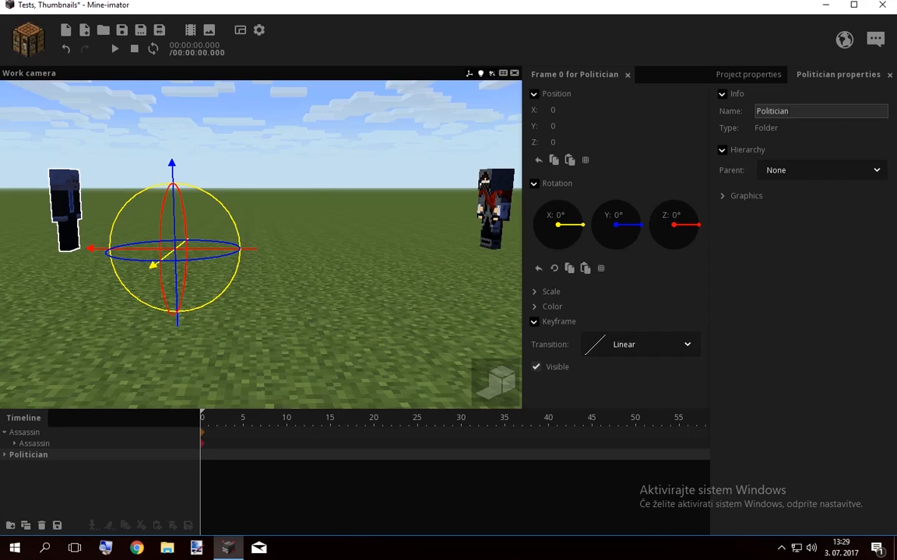
pyautogui.click(4, 454)
pyautogui.click(350, 311)
pyautogui.moveTo(351, 311); pyautogui.dragTo(335, 307, button='right')
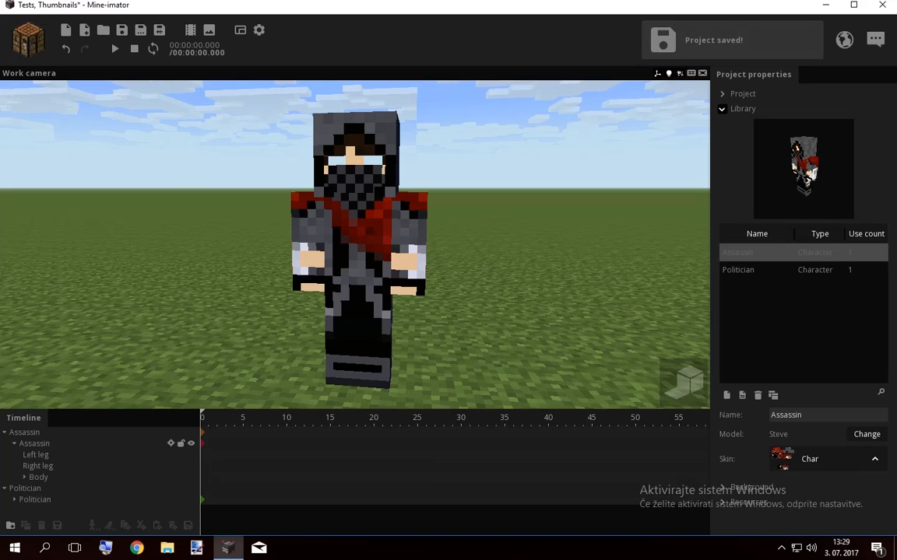
pyautogui.click(25, 477)
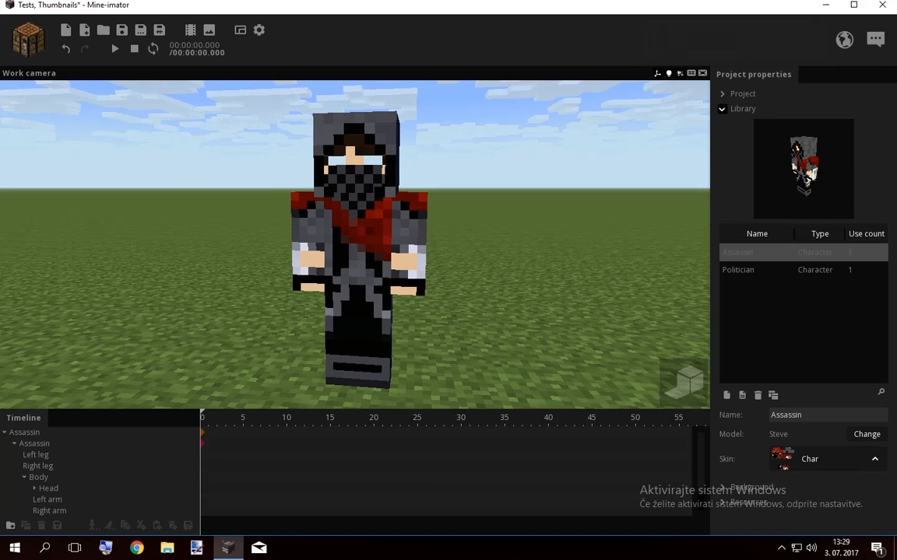
# Tilt the whole assassin character forward at frame 0 into a leaning pose
pyautogui.click(36, 455)
pyautogui.moveTo(397, 249); pyautogui.dragTo(241, 234)
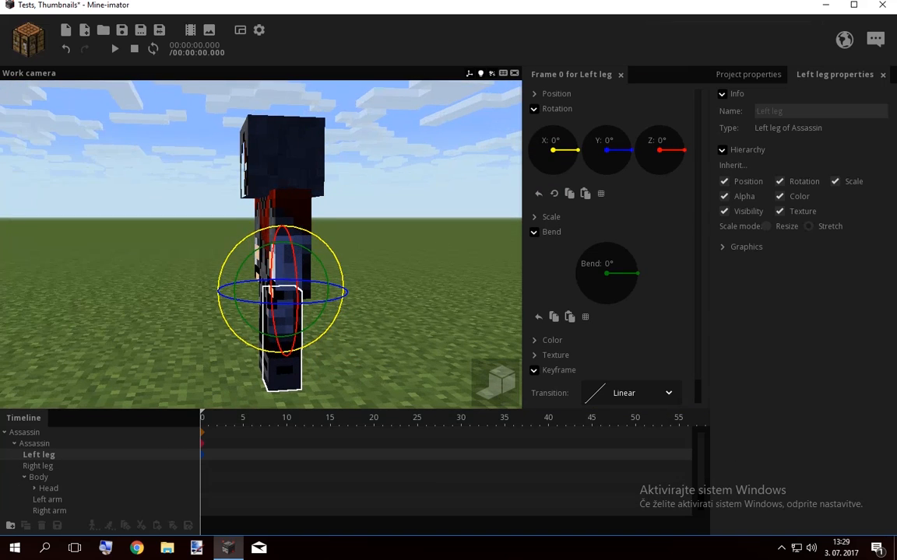
pyautogui.click(35, 443)
pyautogui.moveTo(257, 316); pyautogui.dragTo(219, 348)
# Examine the leaning assassin and its placement relative to the politician from several viewpoints
pyautogui.press('s')
pyautogui.moveTo(222, 335); pyautogui.dragTo(249, 318, button='right')
pyautogui.click(218, 335)
pyautogui.press('w')
pyautogui.press('s')
pyautogui.press('a')
pyautogui.press('s')
pyautogui.press('d')
pyautogui.press('w')
pyautogui.press('s')
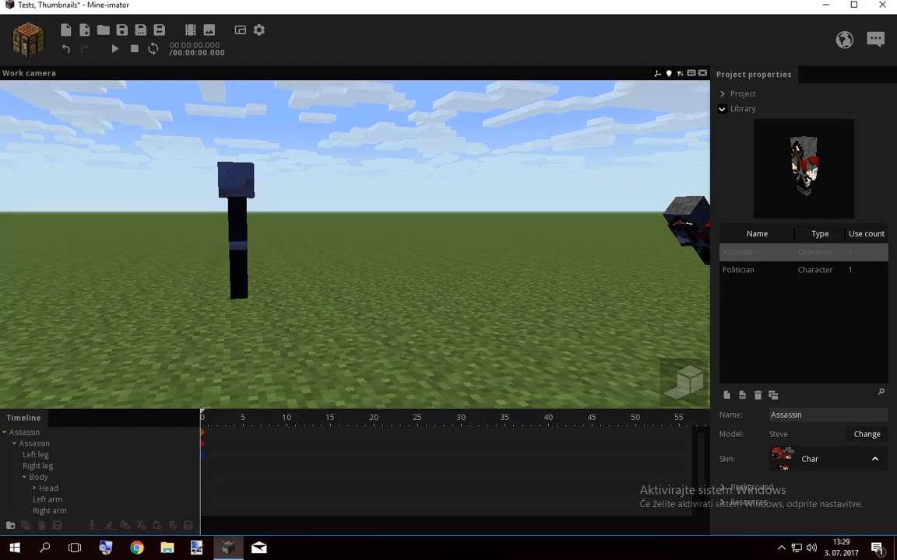
pyautogui.press('d')
pyautogui.moveTo(249, 318)
pyautogui.mouseDown(button='right')
pyautogui.moveTo(229, 319)
pyautogui.moveTo(243, 315)
pyautogui.mouseUp(button='right')
pyautogui.press('s')
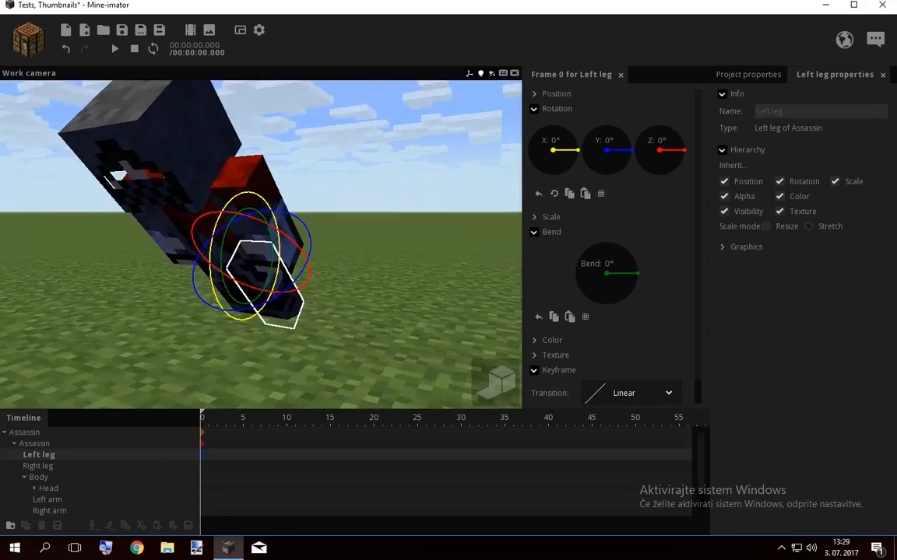
# Rotate the assassin's left leg slightly outward at frame 0, to about 1.82° on Y and 2° on Z
pyautogui.moveTo(233, 247); pyautogui.dragTo(272, 226, button='right')
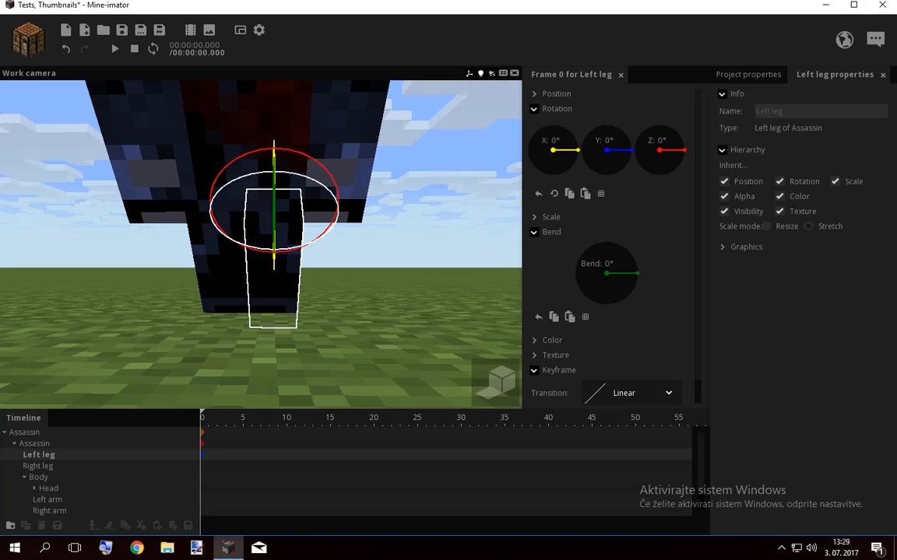
pyautogui.moveTo(273, 149); pyautogui.dragTo(273, 172)
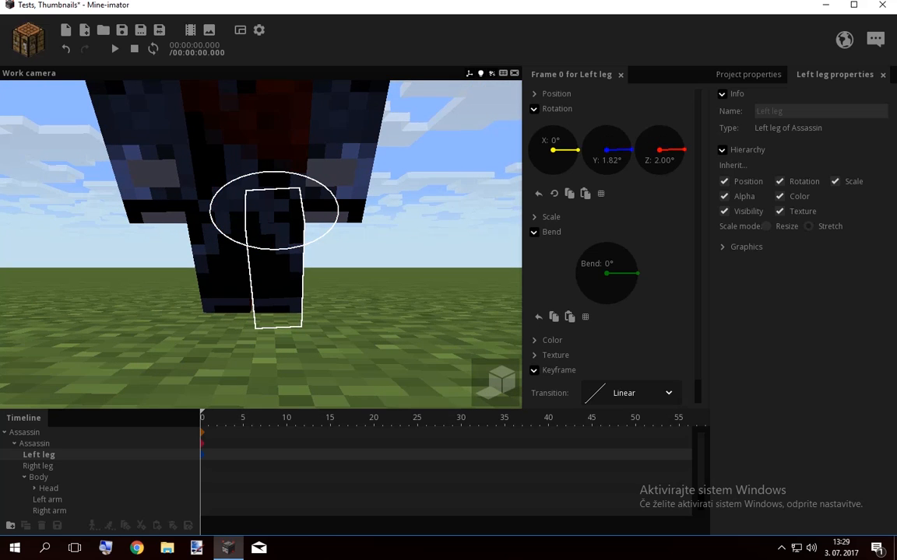
pyautogui.moveTo(343, 210); pyautogui.dragTo(210, 241)
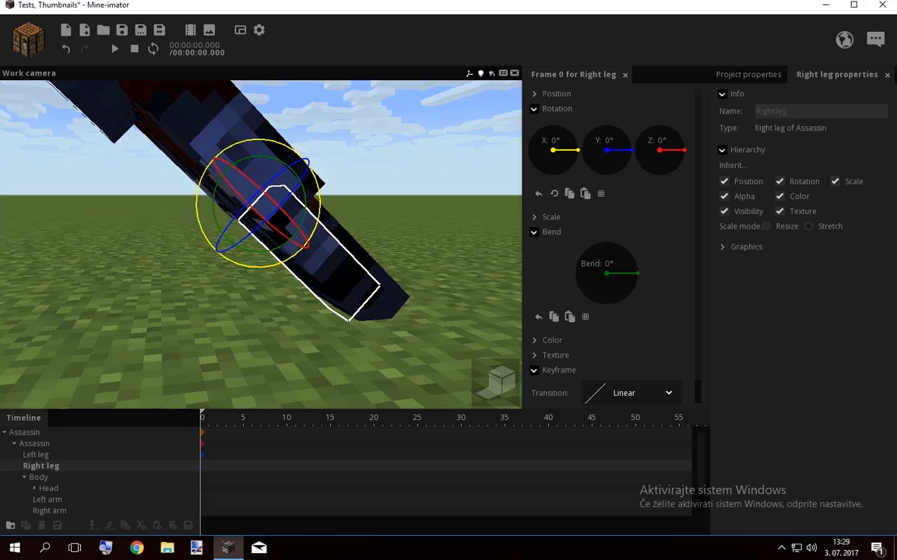
# Raise and bend the assassin's right leg at frame 0: X -134.61°, Y -0.57°, Z -1.94°, bend 116.52°
pyautogui.moveTo(325, 239); pyautogui.dragTo(428, 304)
pyautogui.moveTo(324, 211); pyautogui.dragTo(225, 233)
pyautogui.moveTo(311, 242)
pyautogui.mouseDown()
pyautogui.moveTo(222, 255)
pyautogui.moveTo(302, 226)
pyautogui.mouseUp()
# Twist the assassin's body at frame 0 to -25.28° on Y and -5.07° on X, with a bend of -5.62°
pyautogui.click(177, 148)
pyautogui.moveTo(187, 179); pyautogui.dragTo(329, 169)
pyautogui.moveTo(283, 277); pyautogui.dragTo(253, 271)
pyautogui.moveTo(312, 304); pyautogui.dragTo(191, 317)
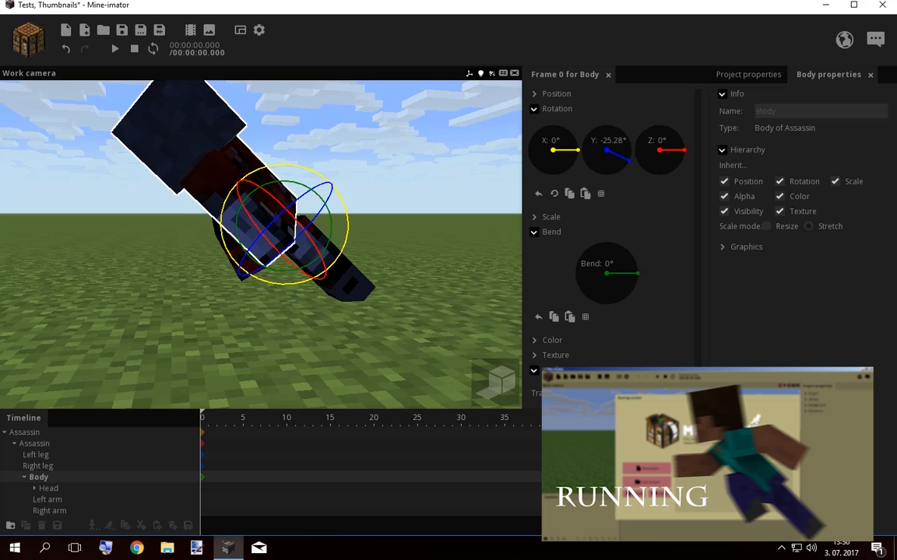
pyautogui.moveTo(311, 303); pyautogui.dragTo(288, 283, button='right')
pyautogui.moveTo(354, 246)
pyautogui.mouseDown()
pyautogui.moveTo(352, 261)
pyautogui.moveTo(354, 253)
pyautogui.mouseUp()
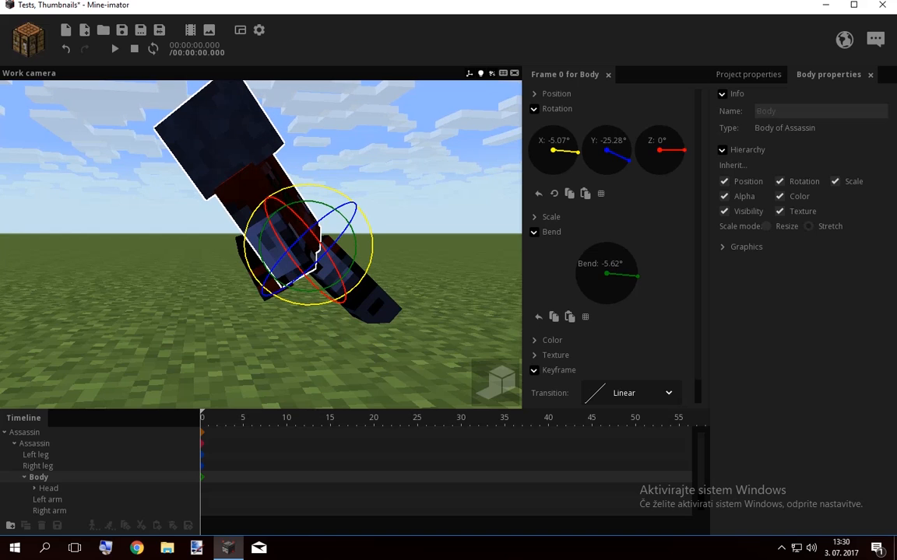
pyautogui.moveTo(288, 257); pyautogui.dragTo(242, 253, button='right')
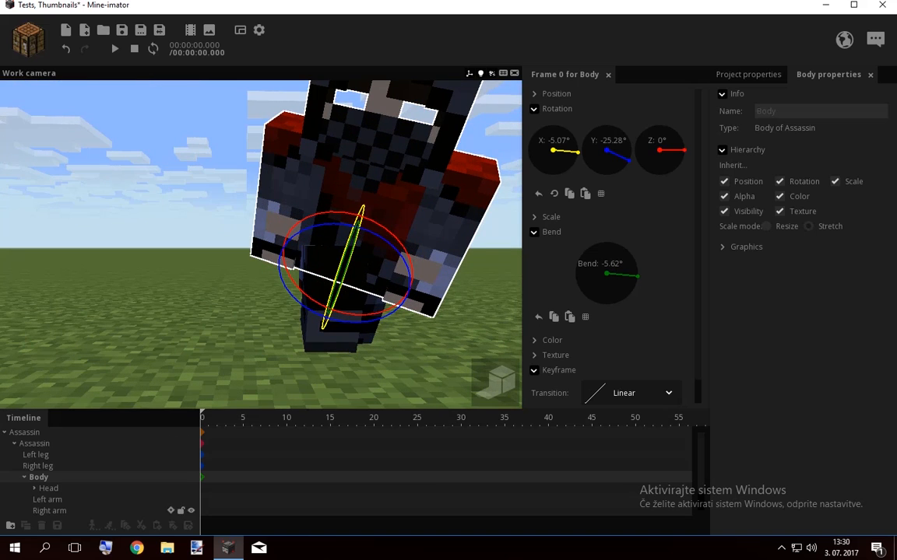
# Turn the assassin's head at frame 0 to about -26.58° on X and 26.94° on Y
pyautogui.click(378, 134)
pyautogui.moveTo(378, 134); pyautogui.dragTo(405, 155, button='right')
pyautogui.moveTo(239, 268); pyautogui.dragTo(269, 274)
pyautogui.moveTo(358, 272); pyautogui.dragTo(225, 296)
pyautogui.moveTo(310, 187); pyautogui.dragTo(326, 220)
pyautogui.moveTo(343, 257)
pyautogui.mouseDown()
pyautogui.moveTo(436, 253)
pyautogui.moveTo(334, 250)
pyautogui.mouseUp()
pyautogui.moveTo(317, 218); pyautogui.dragTo(314, 204)
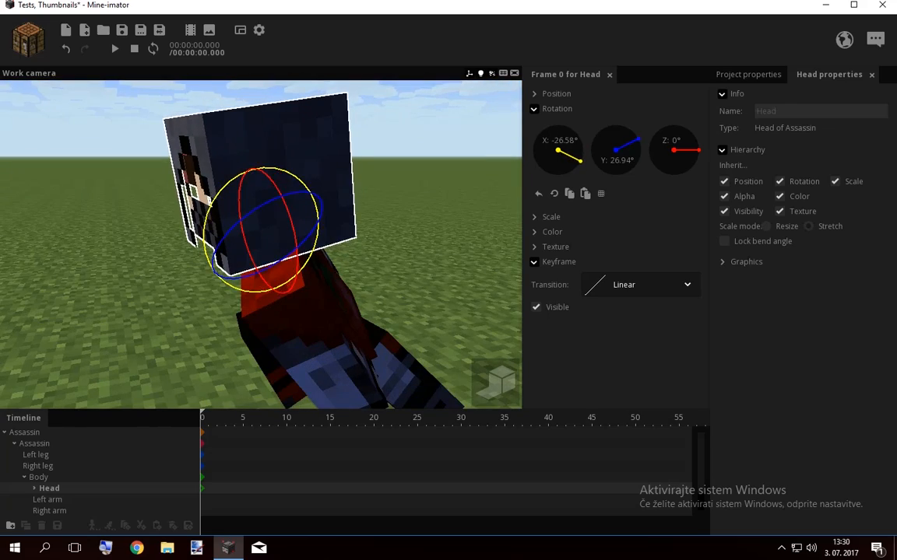
# Pose both of the assassin's arms at frame 0 for running, one swung forward and the other back with bent elbows
pyautogui.click(403, 242)
pyautogui.moveTo(389, 284); pyautogui.dragTo(440, 282)
pyautogui.moveTo(234, 311); pyautogui.dragTo(374, 311)
pyautogui.moveTo(455, 253); pyautogui.dragTo(382, 265)
pyautogui.click(240, 186)
pyautogui.moveTo(222, 218); pyautogui.dragTo(261, 220)
pyautogui.moveTo(373, 311); pyautogui.dragTo(234, 311)
pyautogui.moveTo(268, 208); pyautogui.dragTo(200, 187)
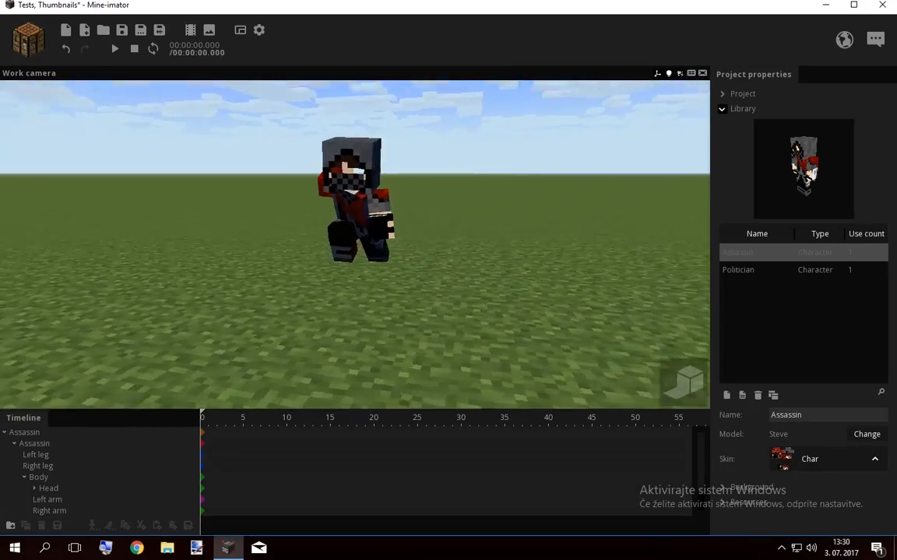
# Examine the assassin's running pose from the side, the front and behind the politician
pyautogui.moveTo(483, 241); pyautogui.dragTo(327, 240)
pyautogui.moveTo(390, 243); pyautogui.dragTo(350, 231, button='right')
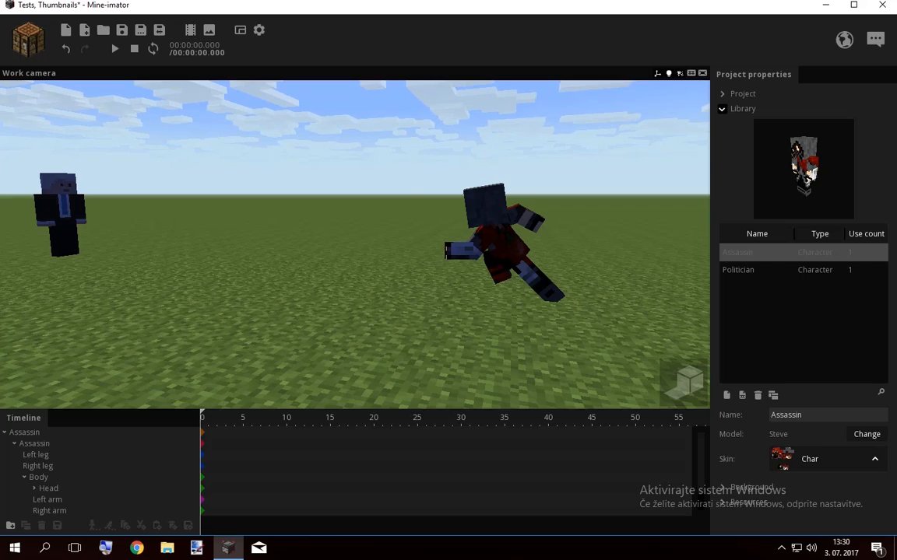
pyautogui.click(505, 243)
pyautogui.click(257, 233)
pyautogui.moveTo(256, 233); pyautogui.dragTo(335, 251)
pyautogui.moveTo(355, 244); pyautogui.dragTo(424, 267, button='right')
pyautogui.press('s')
pyautogui.press('a')
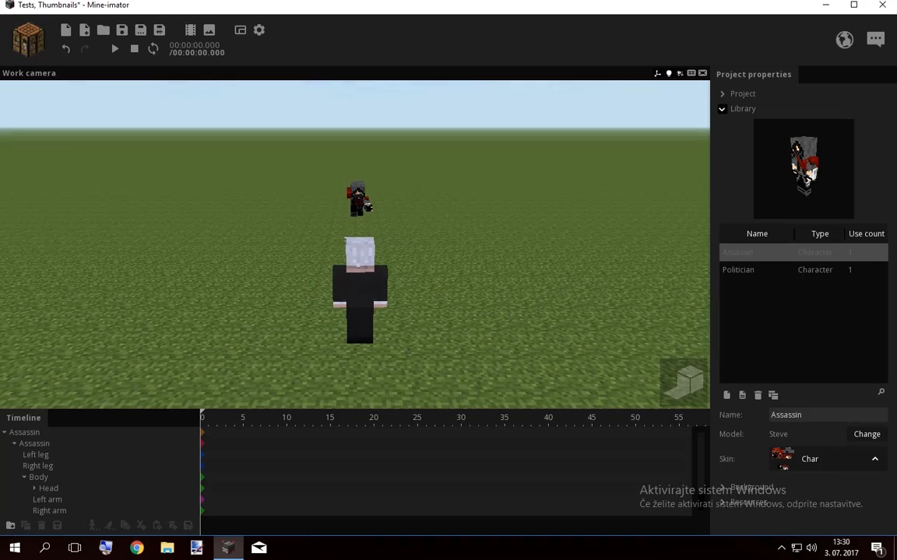
pyautogui.click(358, 200)
pyautogui.moveTo(366, 233); pyautogui.dragTo(304, 257)
pyautogui.moveTo(226, 247); pyautogui.dragTo(226, 225)
pyautogui.click(257, 264)
pyautogui.moveTo(355, 245); pyautogui.dragTo(300, 195, button='right')
pyautogui.press('w')
pyautogui.press('d')
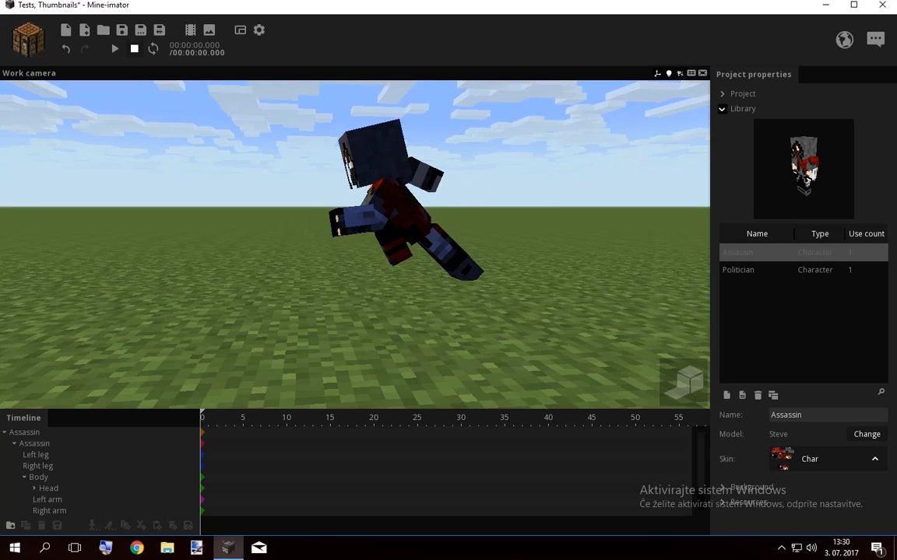
# Save the project
pyautogui.hotkey('ctrl', 's')
pyautogui.press('d')
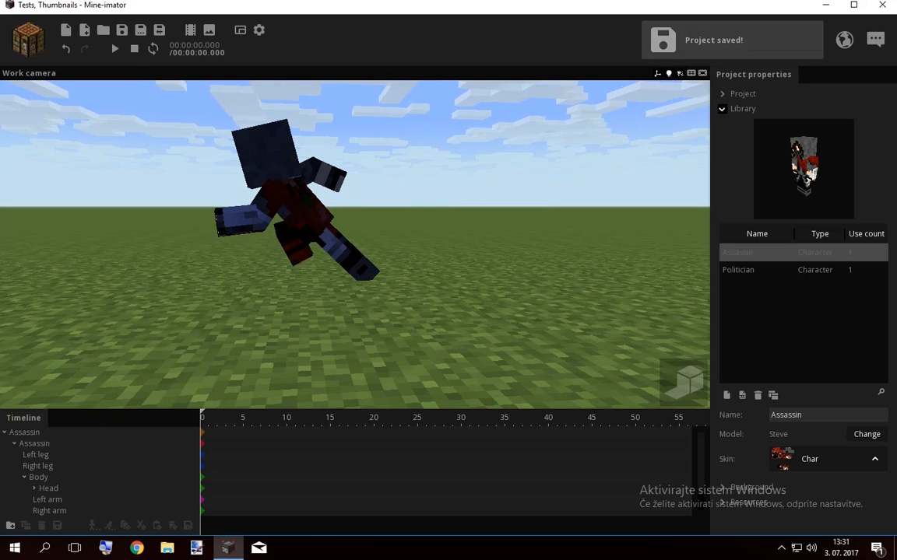
pyautogui.moveTo(355, 245); pyautogui.dragTo(337, 242, button='right')
pyautogui.press('w')
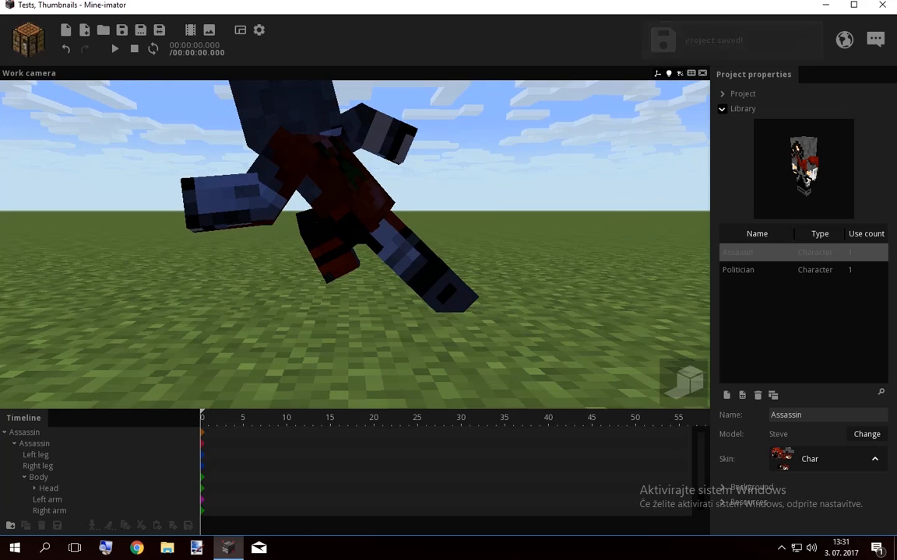
# Key a new running pose for the assassin's left and right legs at frame 3
pyautogui.click(226, 418)
pyautogui.click(35, 454)
pyautogui.moveTo(311, 276); pyautogui.dragTo(340, 241)
pyautogui.click(38, 466)
pyautogui.moveTo(233, 269); pyautogui.dragTo(268, 286)
# Key the following running poses for both of the assassin's legs at frames 6, 9 and 12
pyautogui.click(251, 418)
pyautogui.click(278, 418)
pyautogui.click(36, 455)
pyautogui.click(39, 466)
pyautogui.click(305, 418)
pyautogui.click(36, 454)
pyautogui.click(38, 466)
# Pose the legs at frame 15: left leg -74.99° on X with 87.66° bend, right leg -52.95° on X with 117.77° bend
pyautogui.click(330, 418)
pyautogui.click(35, 455)
pyautogui.click(38, 466)
pyautogui.moveTo(339, 241); pyautogui.dragTo(310, 281)
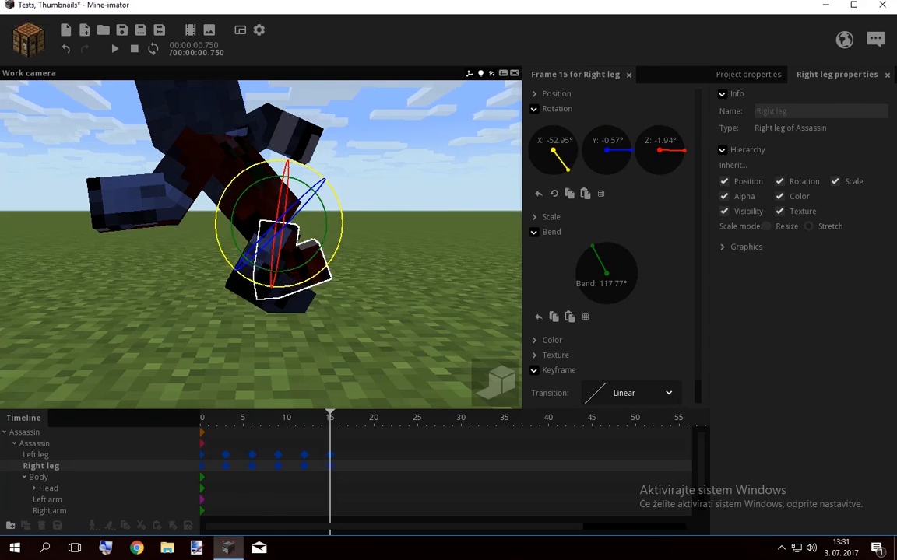
pyautogui.click(203, 418)
pyautogui.click(38, 455)
pyautogui.click(330, 418)
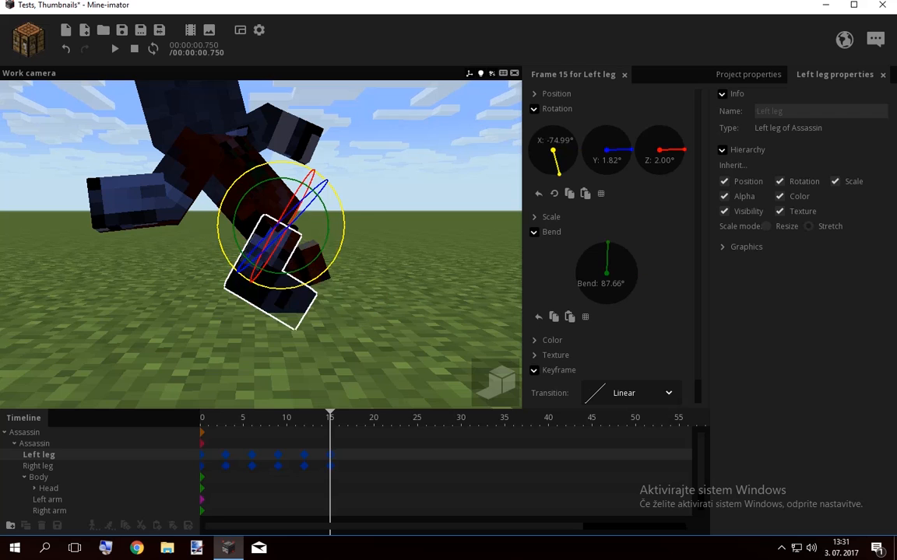
# Copy both legs' keyframes from frames 0 to 15, paste them at frames 18 to 33 and play the animation
pyautogui.moveTo(348, 452); pyautogui.dragTo(202, 466)
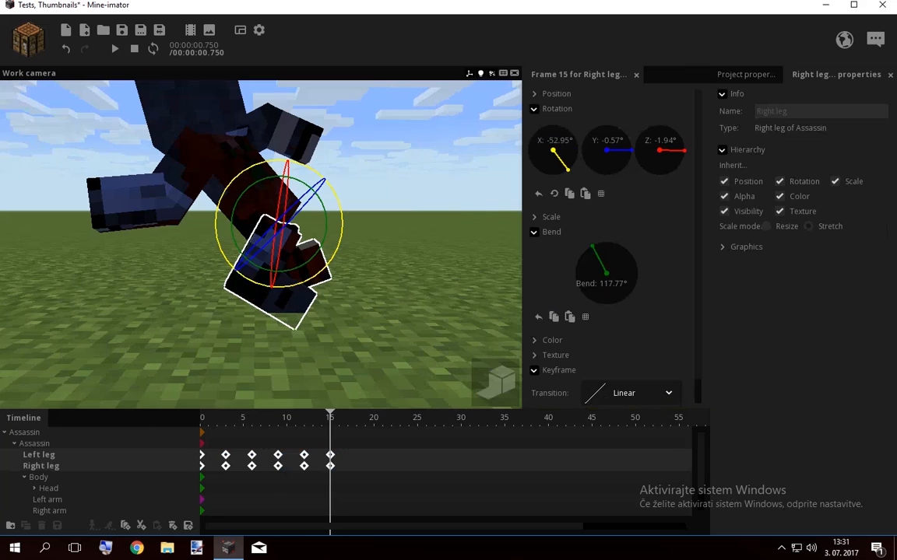
pyautogui.hotkey('ctrl', 'v')
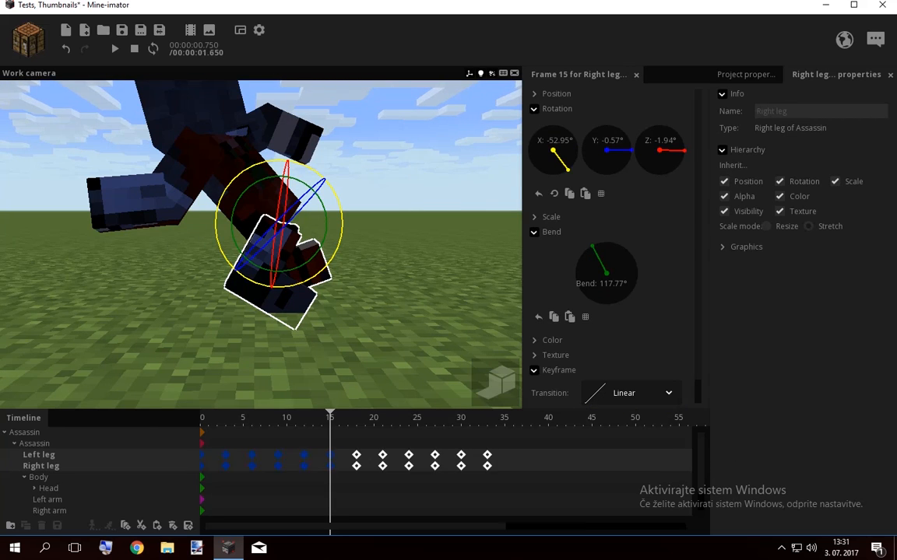
pyautogui.press('space')
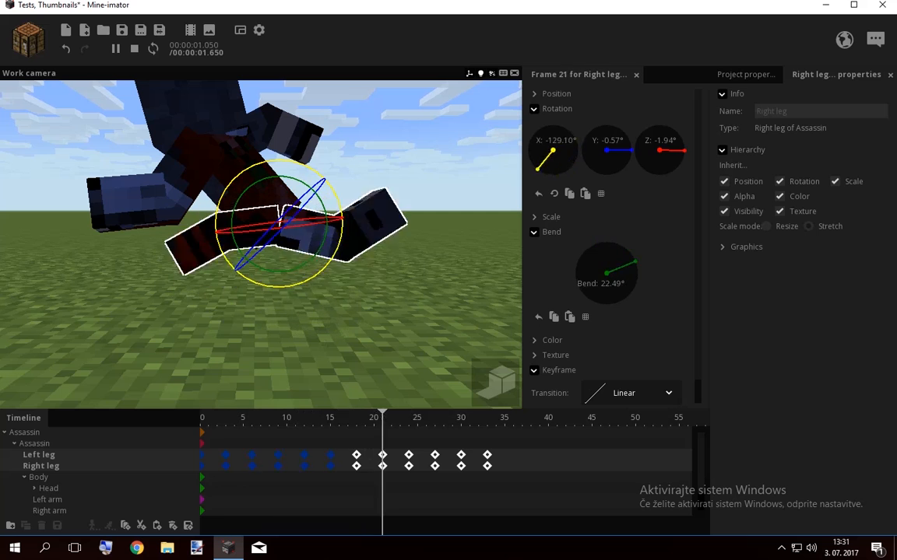
# Tighten both legs' keyframes to every two frames, from frame 0 to 22, and play back the faster run
pyautogui.moveTo(507, 469); pyautogui.dragTo(489, 471)
pyautogui.moveTo(243, 456); pyautogui.dragTo(471, 469)
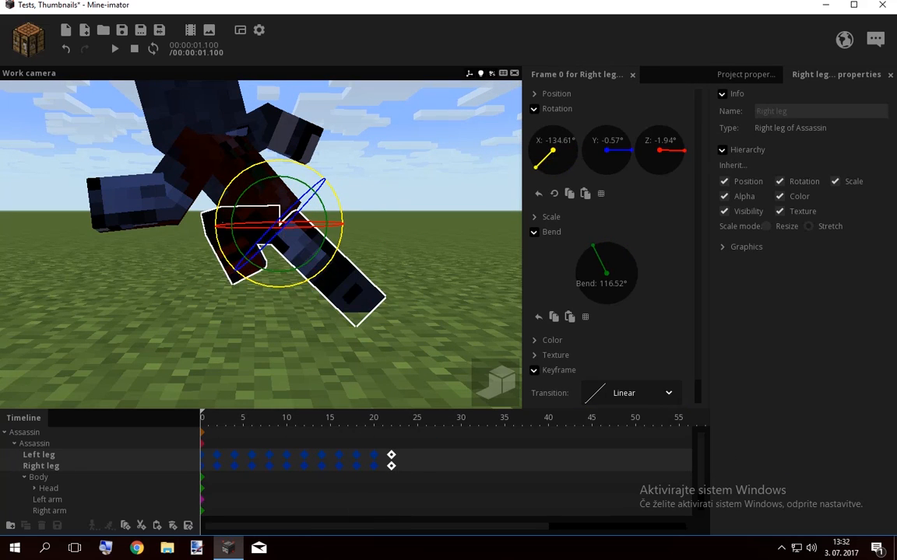
pyautogui.press('space')
pyautogui.press('space')
# Duplicate all leg keyframes to frames 24 through 46 and play back the extended run cycle
pyautogui.moveTo(404, 455); pyautogui.dragTo(199, 467)
pyautogui.hotkey('ctrl', 'd')
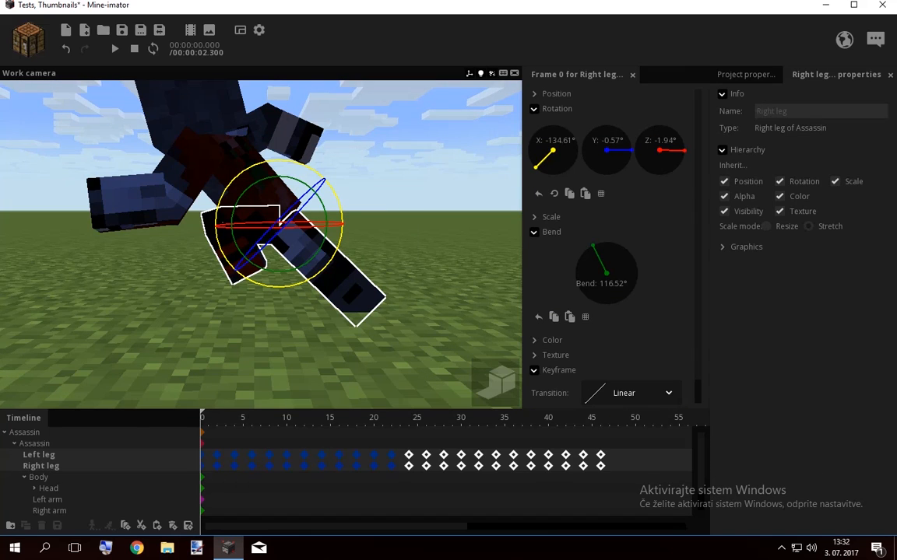
pyautogui.press('space')
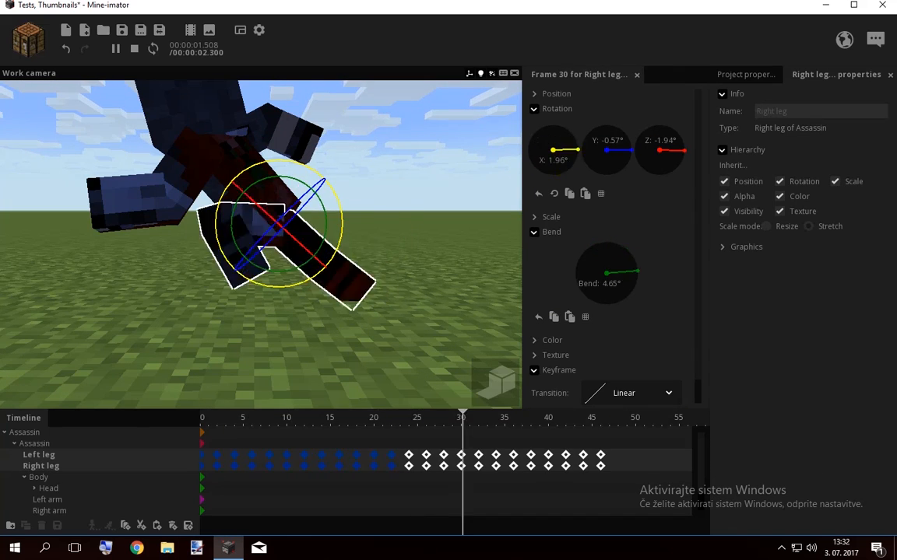
pyautogui.press('space')
# Move the Assassin folder to about 170.01 on Z at frame 46, bringing the assassin up to the politician
pyautogui.click(424, 488)
pyautogui.moveTo(355, 245); pyautogui.dragTo(436, 257, button='right')
pyautogui.click(362, 144)
pyautogui.moveTo(363, 144); pyautogui.dragTo(452, 156)
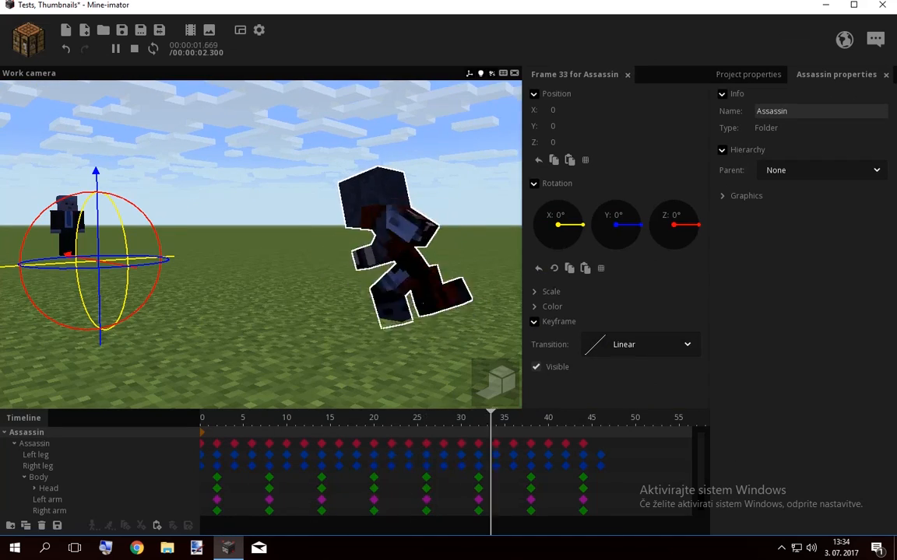
pyautogui.click(600, 433)
pyautogui.moveTo(261, 233); pyautogui.dragTo(315, 265)
pyautogui.moveTo(117, 226); pyautogui.dragTo(161, 292)
pyautogui.moveTo(216, 274); pyautogui.dragTo(2, 270)
pyautogui.moveTo(46, 300); pyautogui.dragTo(203, 300)
pyautogui.moveTo(117, 271); pyautogui.dragTo(102, 269)
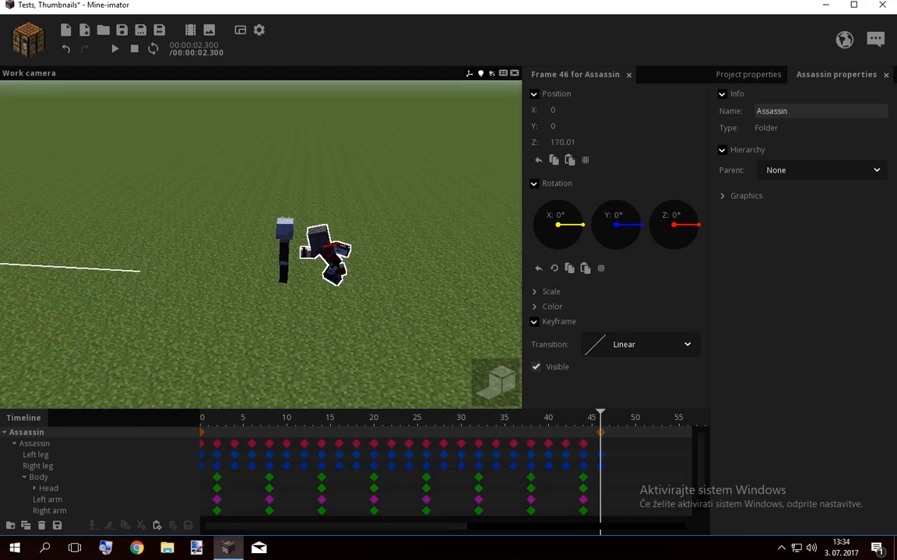
# Play and scrub through the assassin's run from frame 0, examining the movement from different viewpoints
pyautogui.moveTo(600, 417); pyautogui.dragTo(201, 418)
pyautogui.click(226, 358)
pyautogui.moveTo(355, 249); pyautogui.dragTo(242, 249)
pyautogui.press('space')
pyautogui.press('space')
pyautogui.moveTo(355, 249); pyautogui.dragTo(370, 218, button='right')
pyautogui.moveTo(202, 418); pyautogui.dragTo(235, 418)
pyautogui.moveTo(355, 249); pyautogui.dragTo(364, 204, button='right')
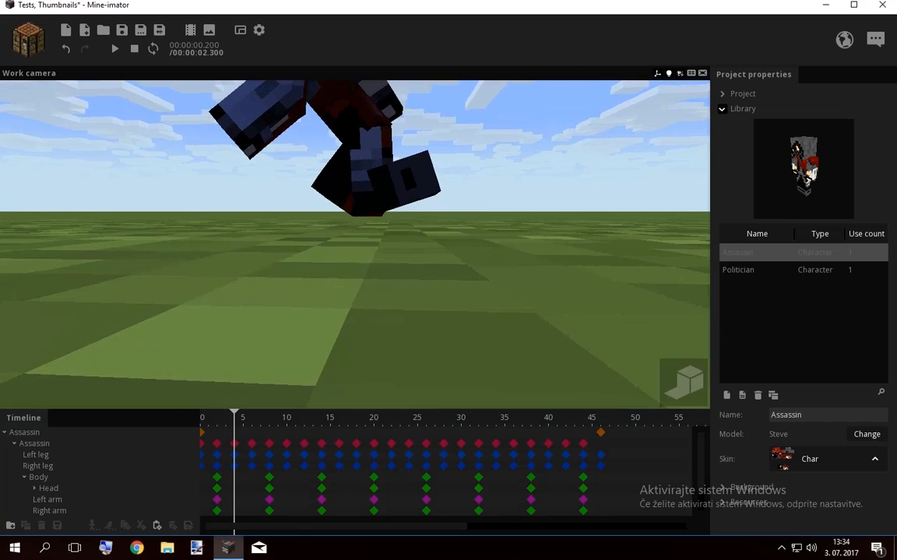
pyautogui.moveTo(235, 418); pyautogui.dragTo(251, 418)
pyautogui.moveTo(355, 244); pyautogui.dragTo(355, 277, button='right')
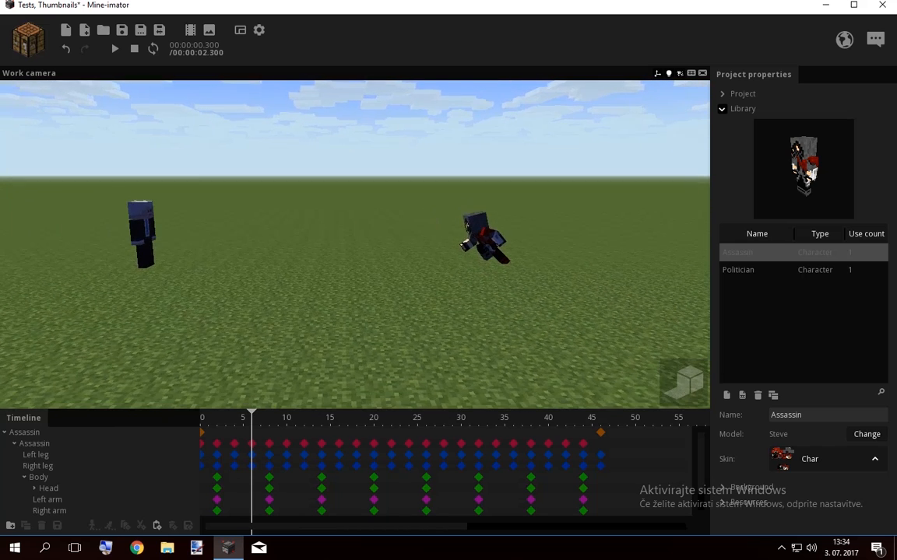
# Select the right arm's keyframe at frame 26 and reset its X rotation, Y rotation and bend to 0°
pyautogui.moveTo(251, 418); pyautogui.dragTo(417, 417)
pyautogui.press('w')
pyautogui.moveTo(355, 245); pyautogui.dragTo(428, 243, button='right')
pyautogui.press('w')
pyautogui.press('a')
pyautogui.click(426, 510)
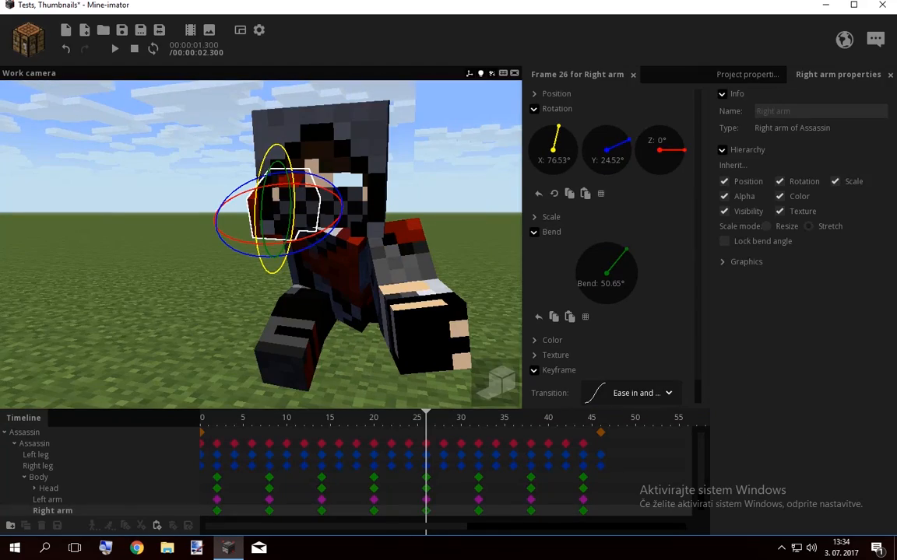
pyautogui.moveTo(355, 244); pyautogui.dragTo(378, 244, button='right')
pyautogui.rightClick(606, 150)
pyautogui.rightClick(553, 150)
pyautogui.rightClick(606, 273)
# Rotate the assassin's right arm at frame 26 into a new running position
pyautogui.moveTo(221, 249); pyautogui.dragTo(164, 176)
pyautogui.moveTo(150, 216); pyautogui.dragTo(202, 236)
pyautogui.moveTo(343, 241); pyautogui.dragTo(404, 222)
pyautogui.moveTo(174, 169); pyautogui.dragTo(159, 199)
pyautogui.moveTo(129, 187); pyautogui.dragTo(116, 235)
pyautogui.moveTo(159, 176); pyautogui.dragTo(182, 169)
pyautogui.moveTo(181, 168); pyautogui.dragTo(158, 162, button='right')
# Rotate the assassin's body at frame 32 to 13.76° on Y, keeping -5.07° on X
pyautogui.click(478, 511)
pyautogui.moveTo(261, 244)
pyautogui.mouseDown(button='right')
pyautogui.moveTo(233, 253)
pyautogui.moveTo(265, 244)
pyautogui.mouseUp(button='right')
pyautogui.click(479, 500)
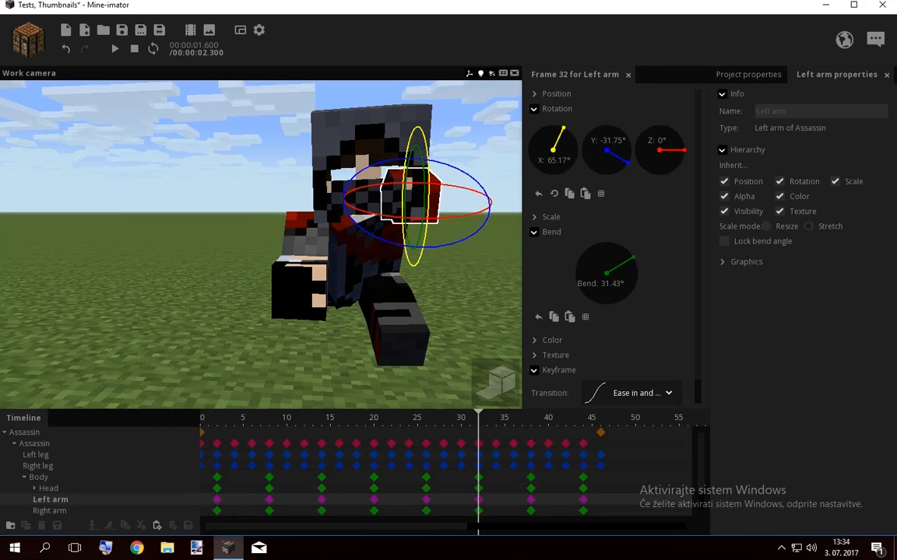
pyautogui.click(479, 477)
pyautogui.moveTo(418, 321); pyautogui.dragTo(407, 335)
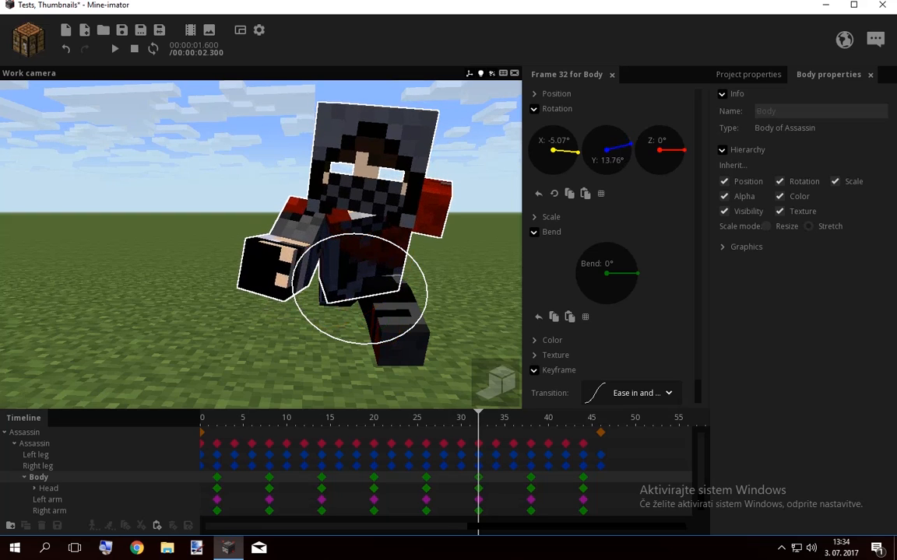
# Straighten the right arm at frame 32 and swing it outward to about -88.86° on Z
pyautogui.click(479, 510)
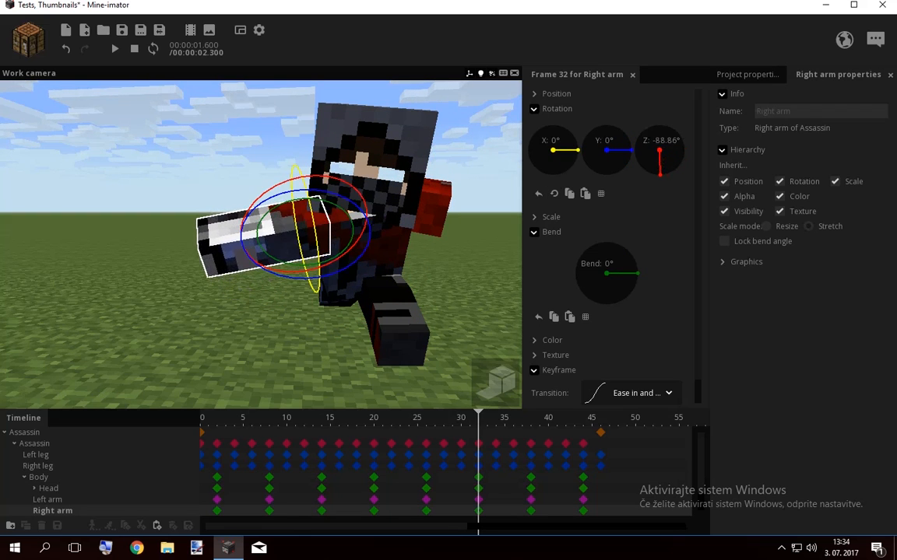
pyautogui.moveTo(261, 244); pyautogui.dragTo(335, 237)
pyautogui.moveTo(268, 191); pyautogui.dragTo(269, 188)
pyautogui.moveTo(233, 312); pyautogui.dragTo(167, 344)
pyautogui.moveTo(252, 263); pyautogui.dragTo(268, 254)
pyautogui.moveTo(194, 311); pyautogui.dragTo(327, 315)
# Pose the right arm at frame 38 with no bend, rotated to -52.52° on Y and -67.45° on Z
pyautogui.moveTo(476, 418)
pyautogui.mouseDown()
pyautogui.moveTo(424, 419)
pyautogui.moveTo(530, 418)
pyautogui.mouseUp()
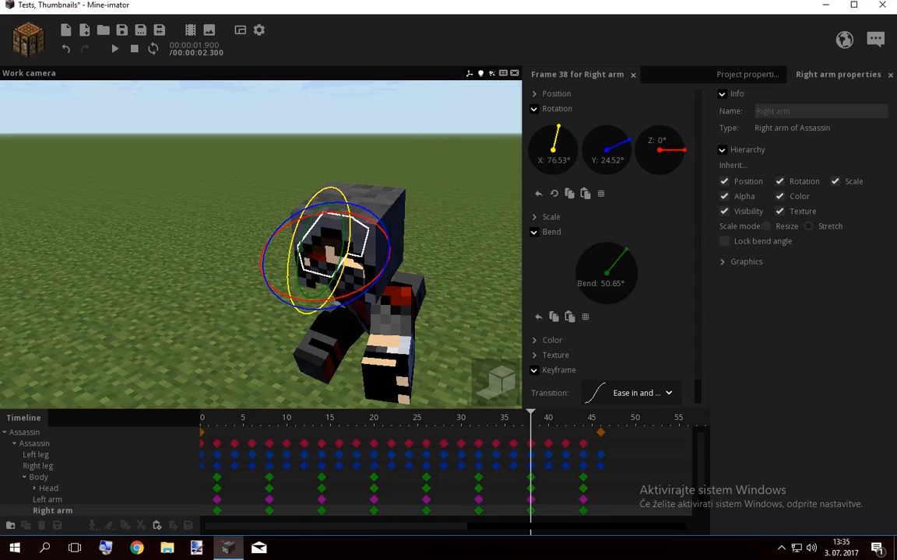
pyautogui.moveTo(350, 330); pyautogui.dragTo(474, 303)
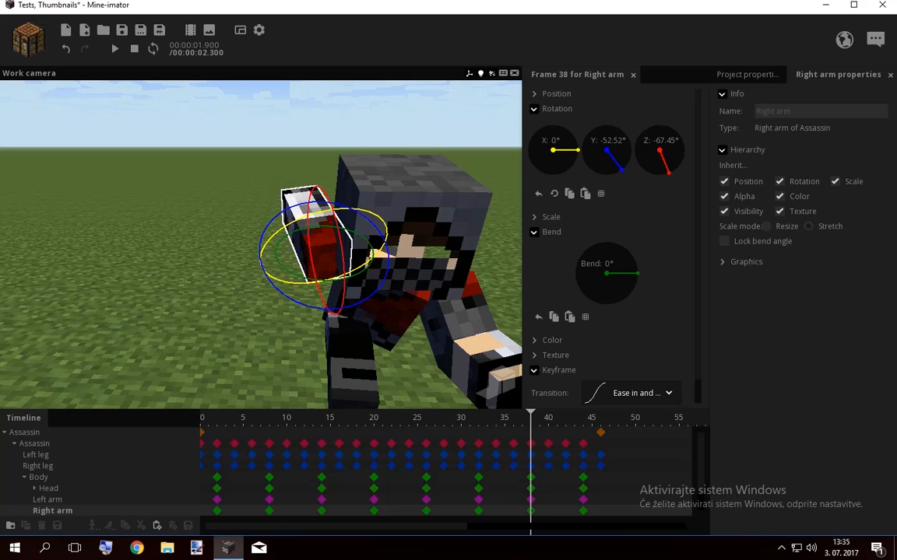
pyautogui.moveTo(389, 335); pyautogui.dragTo(281, 296)
pyautogui.moveTo(499, 86); pyautogui.dragTo(354, 105)
pyautogui.moveTo(354, 300); pyautogui.dragTo(405, 288)
# Reset the right arm's rotation and bend at frame 44, and rotate it to -30.80° on Y and -78.70° on Z
pyautogui.scroll(-5, 307, 330)
pyautogui.click(583, 511)
pyautogui.rightClick(606, 151)
pyautogui.scroll(4, 311, 272)
pyautogui.rightClick(553, 150)
pyautogui.rightClick(607, 273)
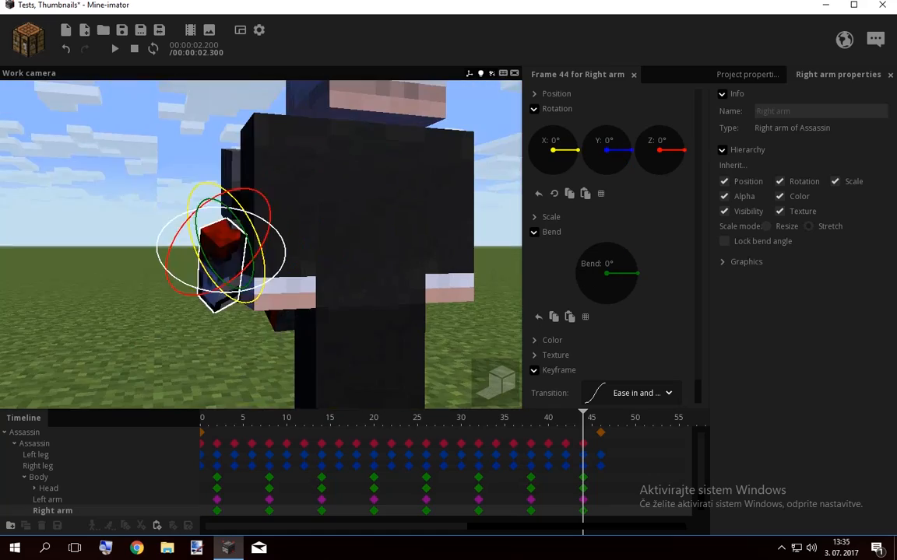
pyautogui.moveTo(165, 268); pyautogui.dragTo(195, 288)
pyautogui.moveTo(268, 210); pyautogui.dragTo(284, 249)
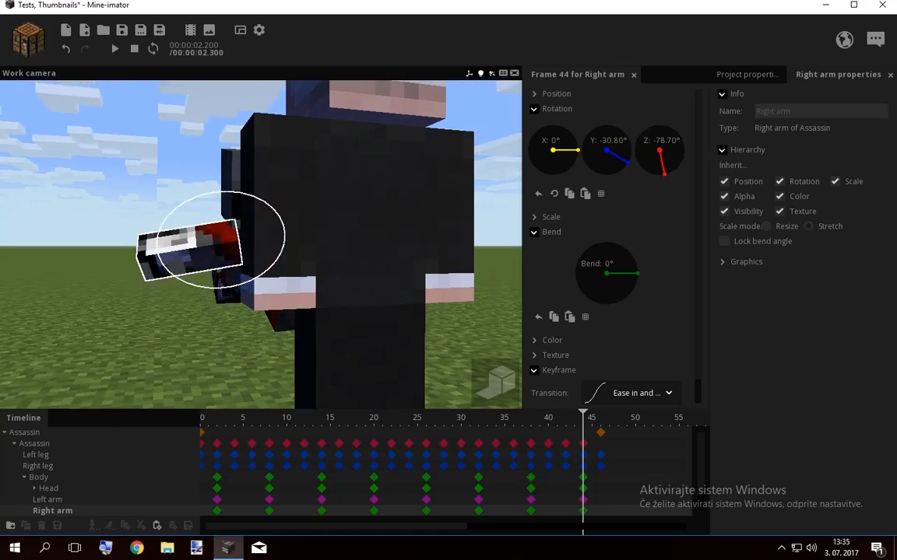
# Bend the right arm to 130° at frame 44 and adjust its rotation to 10.07° on Y and -110.93° on Z
pyautogui.moveTo(326, 327); pyautogui.dragTo(420, 311)
pyautogui.moveTo(187, 272); pyautogui.dragTo(249, 292)
pyautogui.moveTo(638, 273); pyautogui.dragTo(586, 249)
pyautogui.moveTo(285, 234); pyautogui.dragTo(281, 214)
pyautogui.moveTo(389, 327); pyautogui.dragTo(210, 327)
pyautogui.click(312, 335)
pyautogui.moveTo(311, 335); pyautogui.dragTo(366, 335)
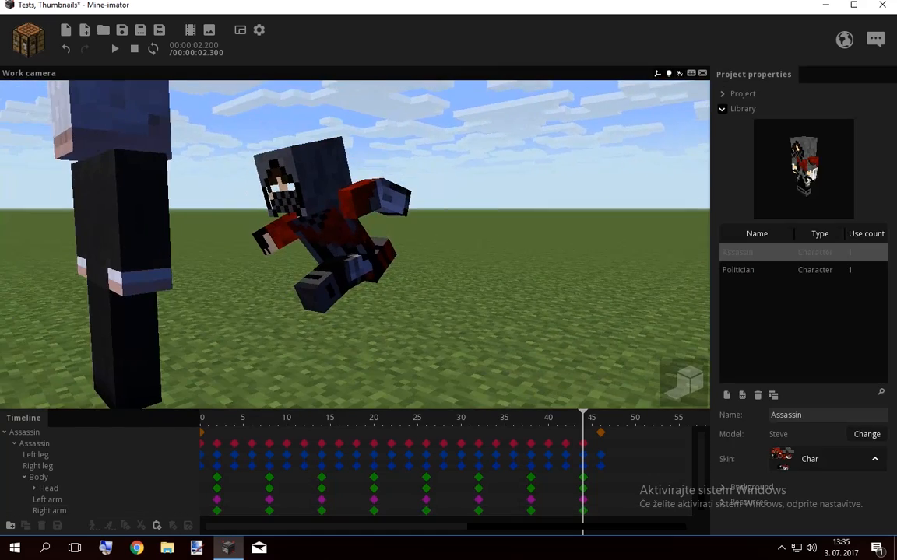
# Rotate the right arm at frame 44 to -22.53° on X and reduce its bend to 27.21°
pyautogui.moveTo(355, 245)
pyautogui.mouseDown(button='right')
pyautogui.moveTo(280, 243)
pyautogui.moveTo(350, 222)
pyautogui.moveTo(343, 221)
pyautogui.moveTo(373, 253)
pyautogui.moveTo(370, 245)
pyautogui.mouseUp(button='right')
pyautogui.press('w')
pyautogui.press('a')
pyautogui.press('w')
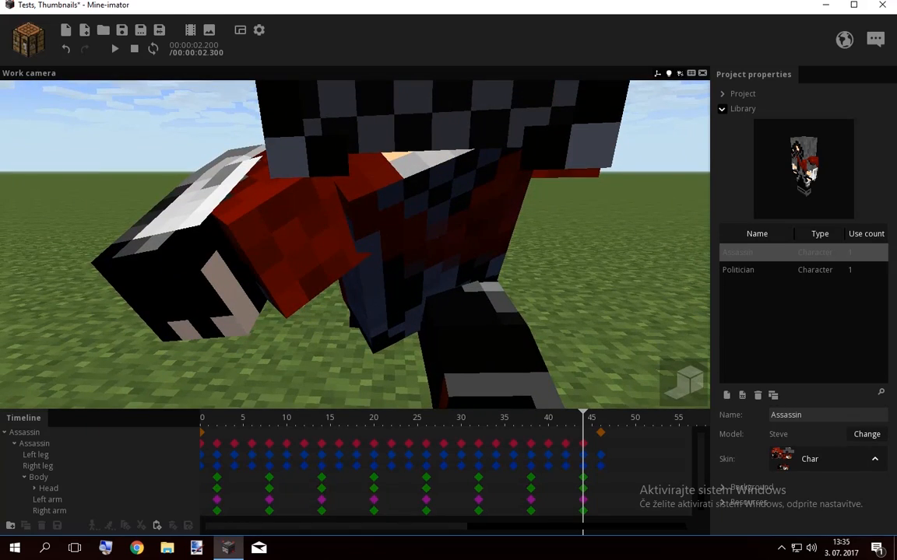
pyautogui.click(272, 249)
pyautogui.press('s')
pyautogui.moveTo(273, 249)
pyautogui.mouseDown(button='right')
pyautogui.moveTo(253, 250)
pyautogui.moveTo(284, 264)
pyautogui.mouseUp(button='right')
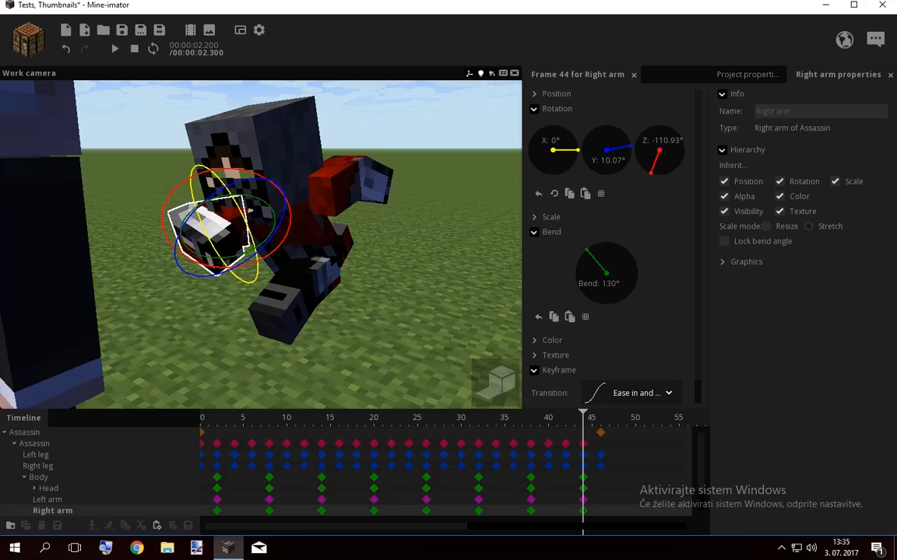
pyautogui.press('d')
pyautogui.moveTo(284, 263)
pyautogui.mouseDown(button='right')
pyautogui.moveTo(229, 256)
pyautogui.moveTo(280, 263)
pyautogui.moveTo(237, 262)
pyautogui.moveTo(285, 253)
pyautogui.mouseUp(button='right')
pyautogui.press('a')
pyautogui.press('w')
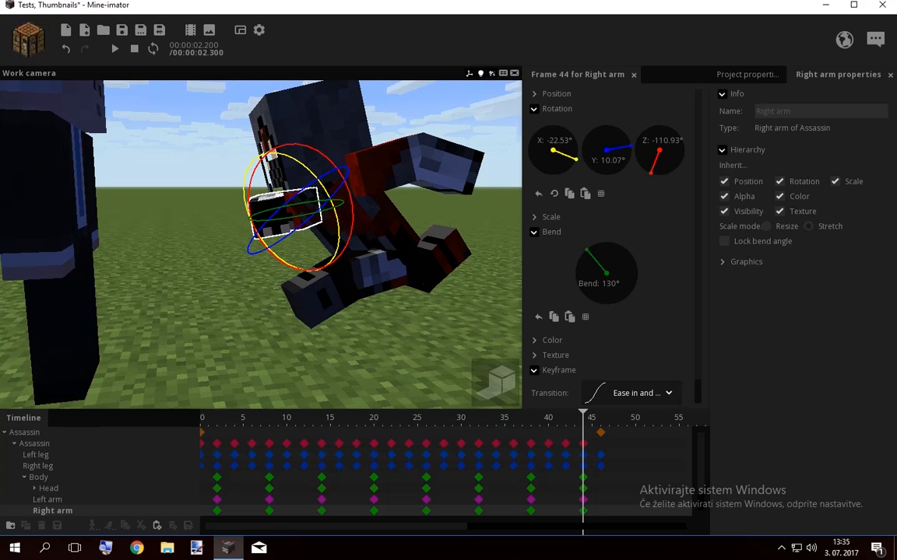
pyautogui.moveTo(285, 252); pyautogui.dragTo(342, 290)
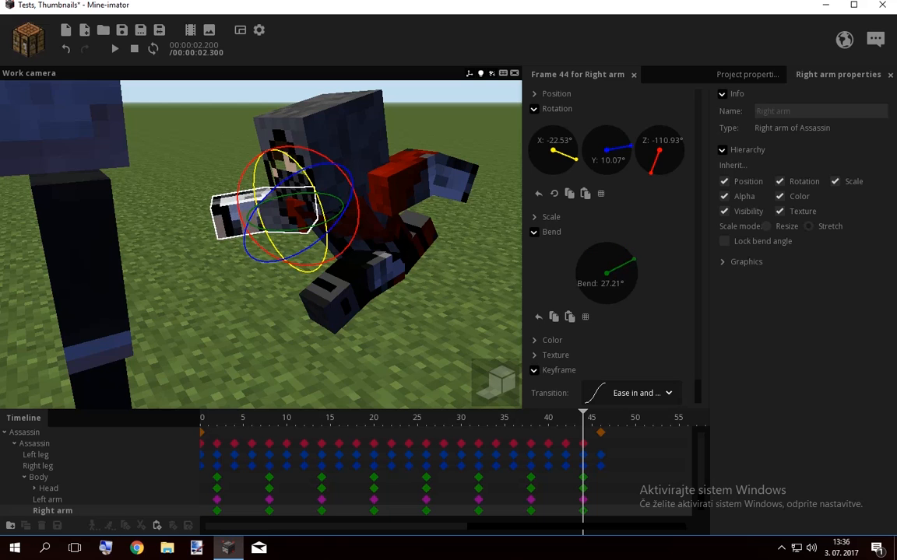
# Remove the right arm's bend at frame 44 and rotate it to 0° on X, 62.78° on Y and -128.64° on Z
pyautogui.moveTo(280, 273); pyautogui.dragTo(357, 278)
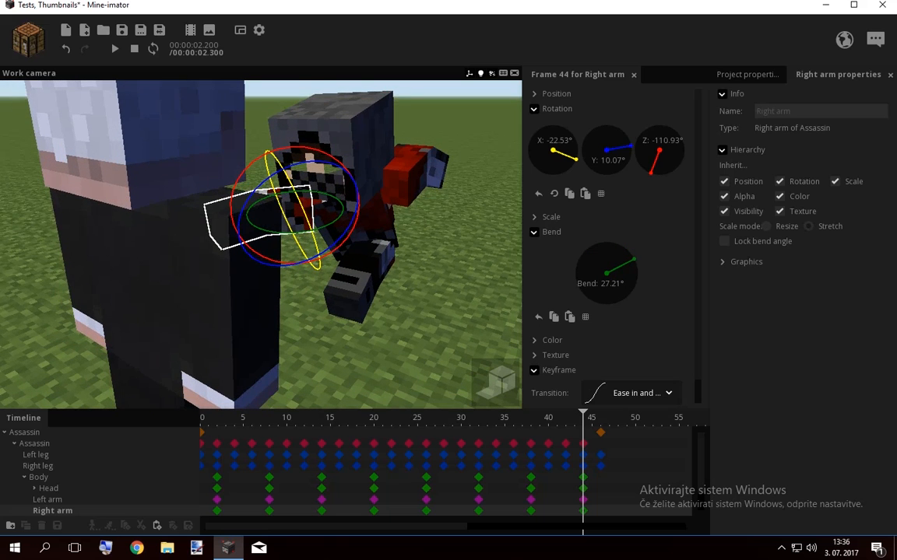
pyautogui.press('w')
pyautogui.moveTo(280, 257); pyautogui.dragTo(302, 251, button='right')
pyautogui.moveTo(239, 235); pyautogui.dragTo(290, 246)
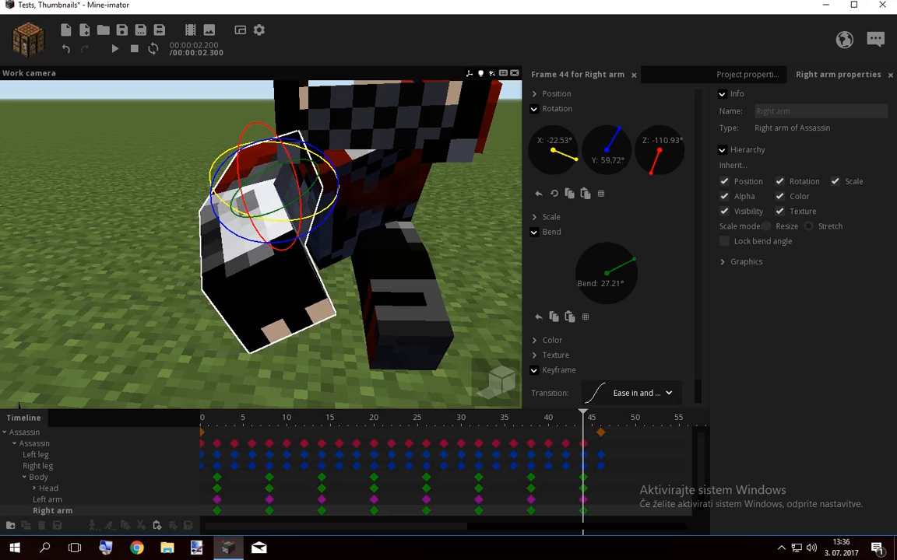
pyautogui.moveTo(632, 261); pyautogui.dragTo(637, 280)
pyautogui.moveTo(299, 228); pyautogui.dragTo(191, 238)
pyautogui.rightClick(281, 221)
pyautogui.moveTo(261, 245); pyautogui.dragTo(226, 226, button='right')
pyautogui.moveTo(582, 418)
pyautogui.mouseDown()
pyautogui.moveTo(571, 418)
pyautogui.moveTo(583, 418)
pyautogui.mouseUp()
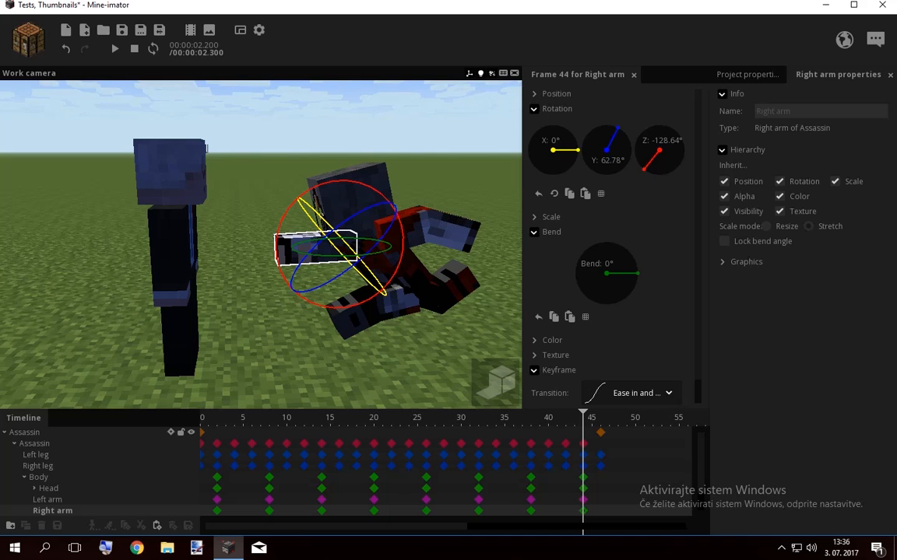
# Add a politician keyframe at frame 44 and move the politician toward the assassin on both its keyframes, to Z 31.18
pyautogui.click(14, 444)
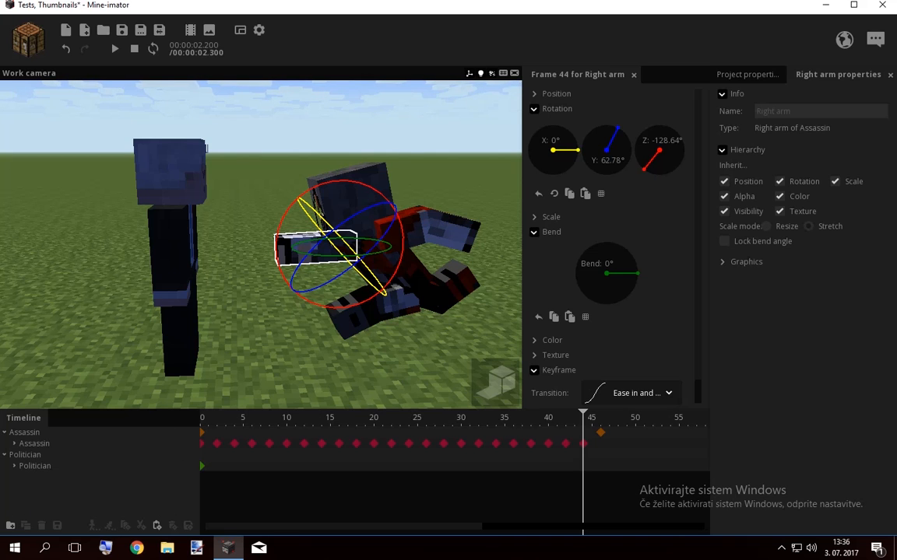
pyautogui.moveTo(577, 466); pyautogui.dragTo(599, 467)
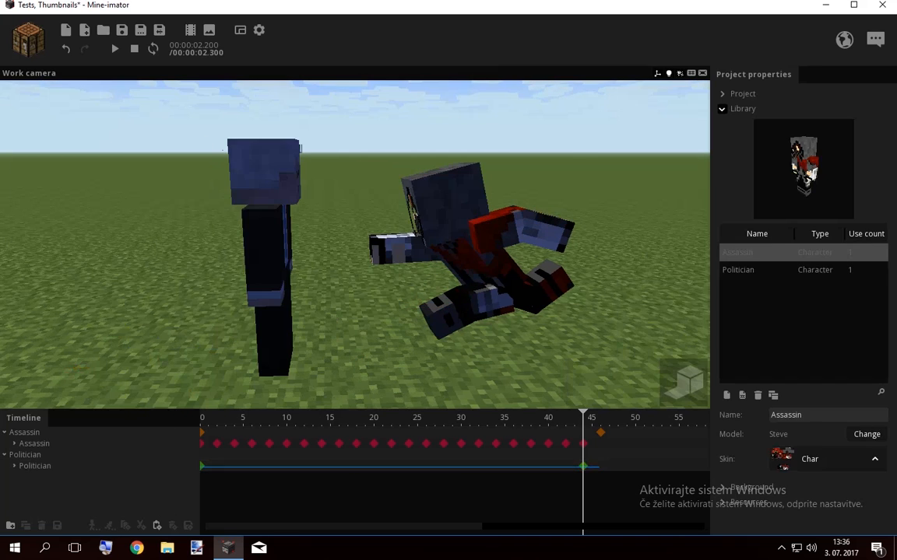
pyautogui.moveTo(200, 467); pyautogui.dragTo(196, 467)
pyautogui.moveTo(117, 363); pyautogui.dragTo(209, 361)
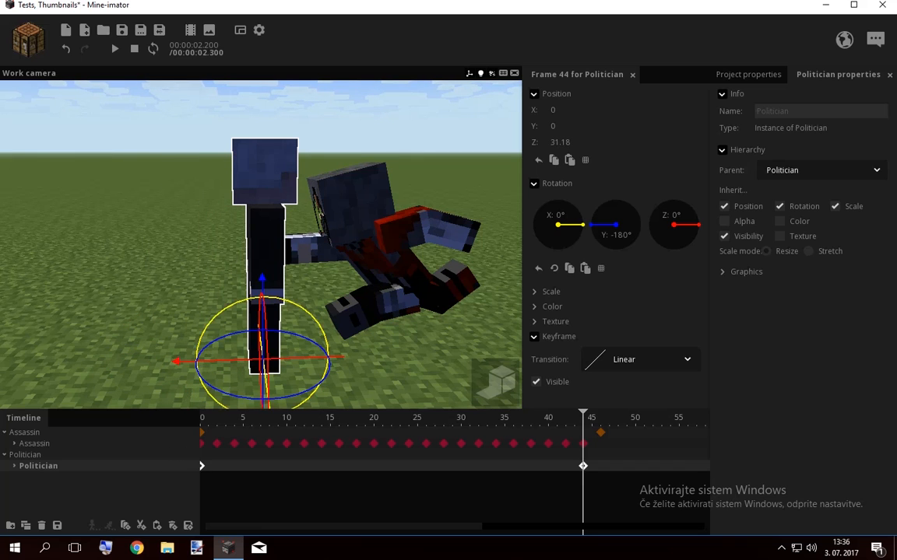
# Delete the politician's keyframe at frame 44 and play back the end of the run
pyautogui.click(591, 466)
pyautogui.click(583, 466)
pyautogui.press('Delete')
pyautogui.moveTo(583, 419); pyautogui.dragTo(364, 419)
pyautogui.press('space')
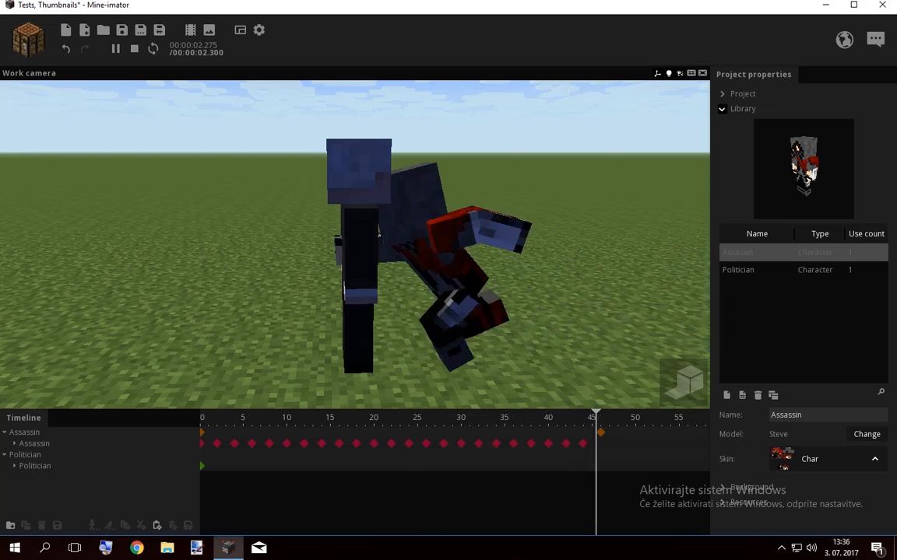
# Reset the assassin's left arm rotation and bend at frame 38
pyautogui.moveTo(584, 418); pyautogui.dragTo(531, 418)
pyautogui.click(14, 444)
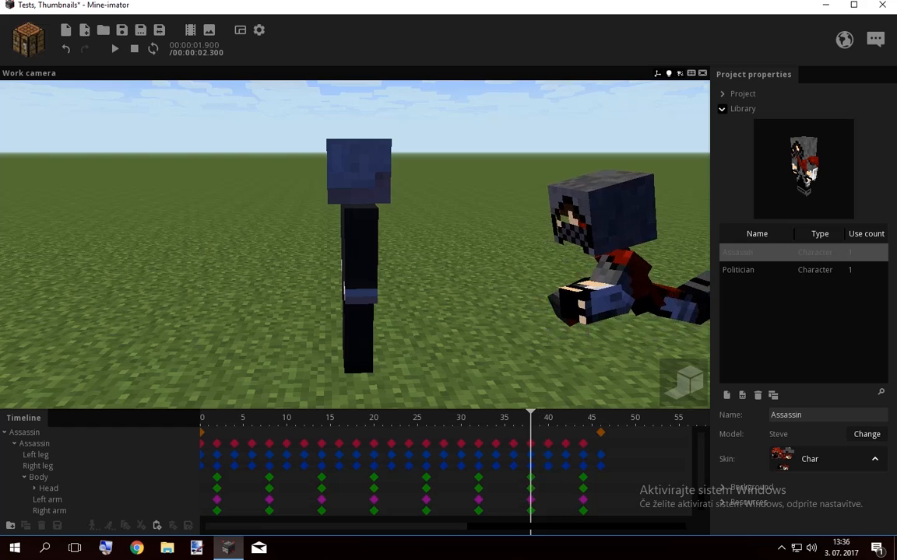
pyautogui.moveTo(499, 312); pyautogui.dragTo(560, 311, button='right')
pyautogui.press('w')
pyautogui.click(441, 176)
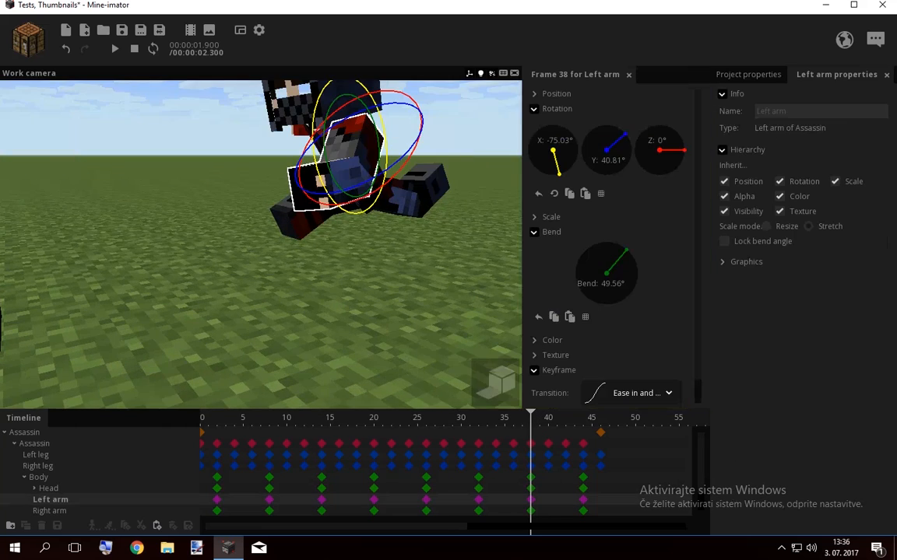
pyautogui.moveTo(420, 233); pyautogui.dragTo(483, 265)
pyautogui.rightClick(606, 149)
pyautogui.rightClick(552, 150)
pyautogui.rightClick(607, 274)
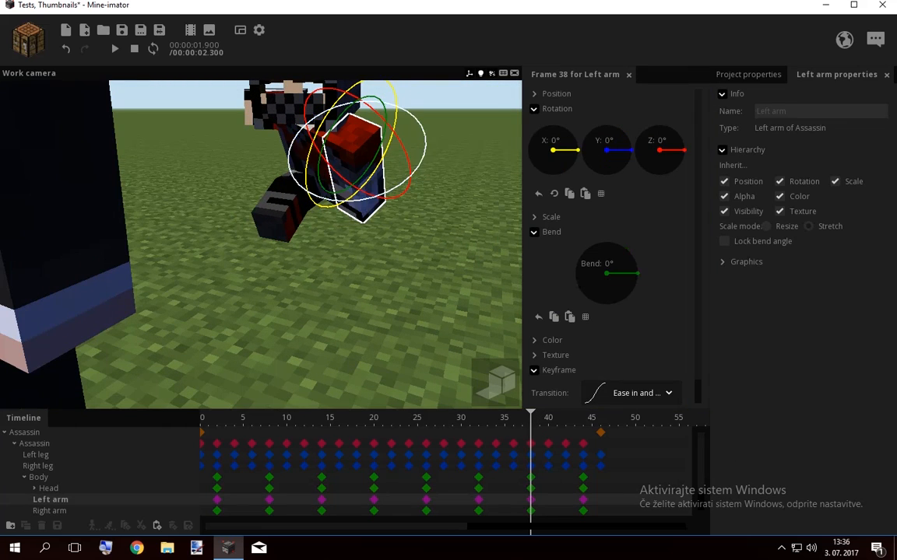
# Rotate the left arm at frame 38 to -81.51° on Y and 98.41° on Z, and bend it 81.31°
pyautogui.moveTo(406, 189); pyautogui.dragTo(403, 98)
pyautogui.moveTo(418, 172); pyautogui.dragTo(305, 151)
pyautogui.moveTo(257, 233); pyautogui.dragTo(292, 178)
pyautogui.moveTo(261, 210); pyautogui.dragTo(273, 212)
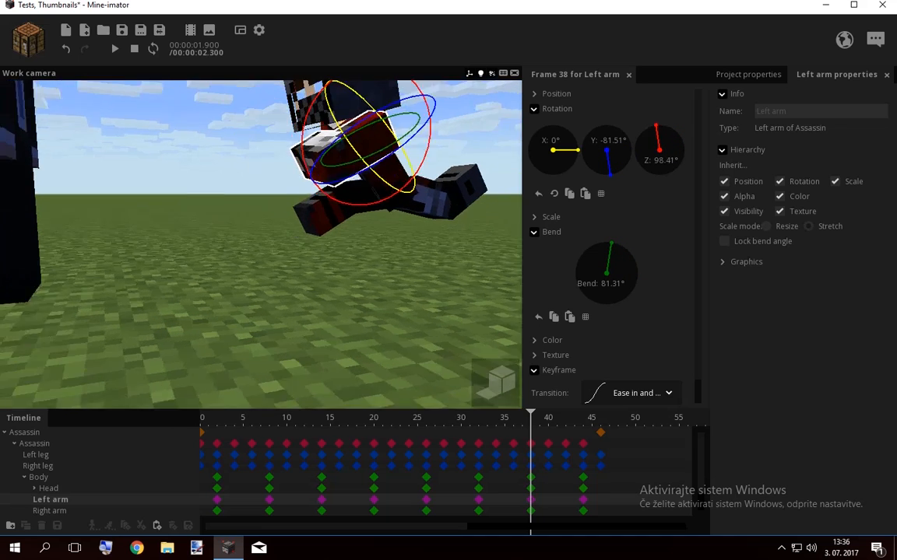
# Reset the left arm's rotation and bend at frame 44, and rotate it to 69.73° on Y and 69.65° on Z
pyautogui.press('e')
pyautogui.click(583, 500)
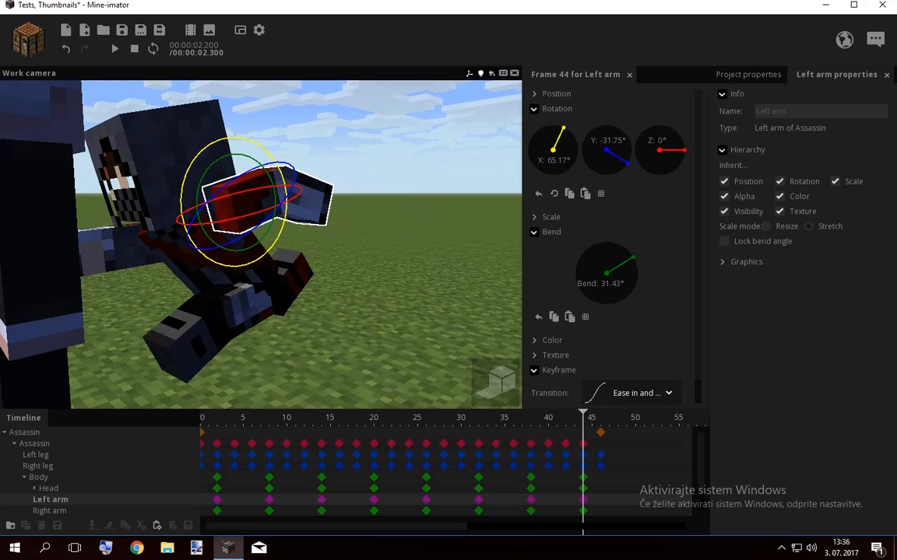
pyautogui.rightClick(553, 151)
pyautogui.rightClick(606, 273)
pyautogui.rightClick(606, 150)
pyautogui.moveTo(373, 233); pyautogui.dragTo(436, 241)
pyautogui.moveTo(300, 199); pyautogui.dragTo(265, 131)
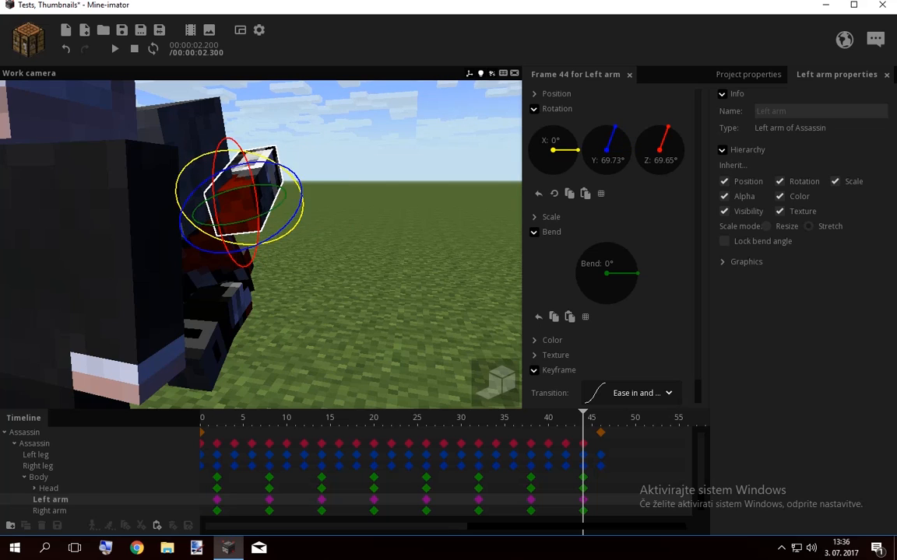
pyautogui.click(405, 249)
pyautogui.moveTo(404, 249); pyautogui.dragTo(467, 276)
# Play back the final part of the run in short stretches to check the reworked arm poses
pyautogui.moveTo(582, 418)
pyautogui.mouseDown()
pyautogui.moveTo(476, 418)
pyautogui.moveTo(623, 418)
pyautogui.mouseUp()
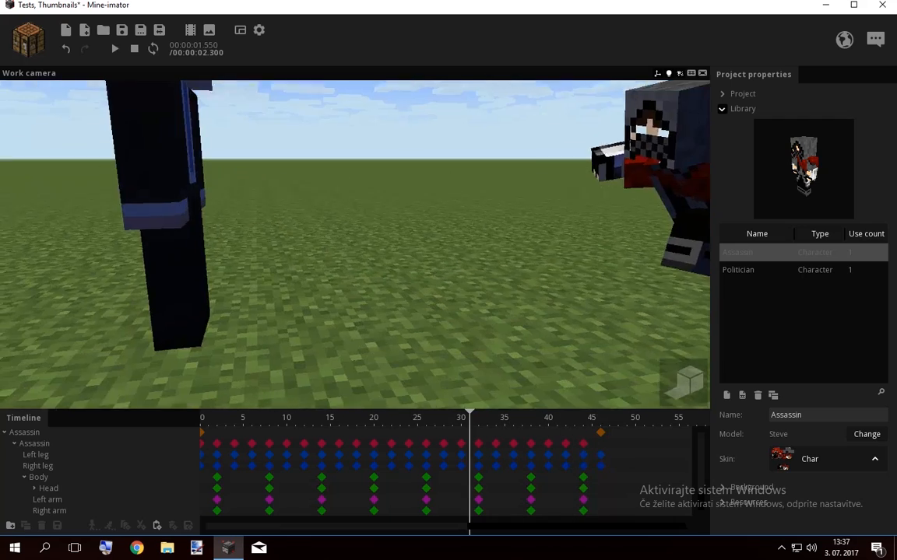
pyautogui.press('space')
pyautogui.scroll(-1, 355, 245)
pyautogui.press('space')
pyautogui.press('space')
pyautogui.press('space')
pyautogui.press('space')
pyautogui.press('space')
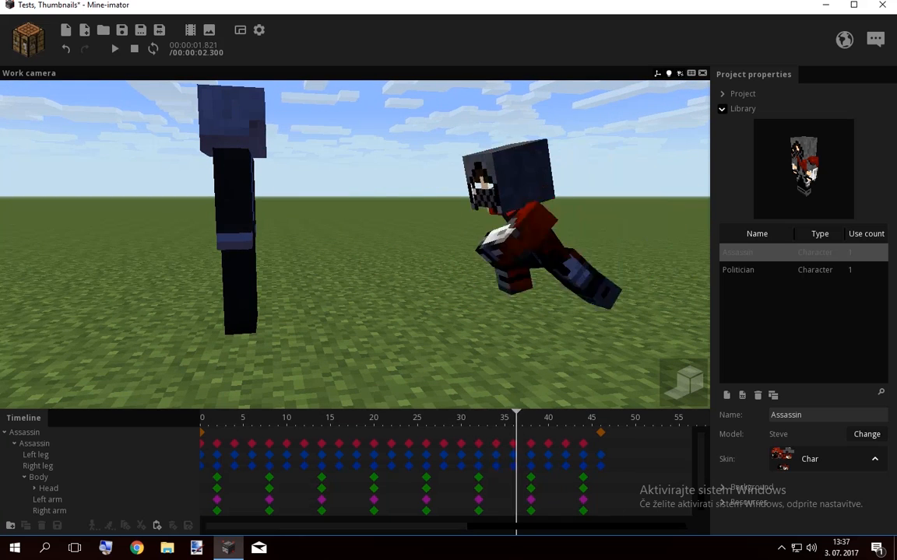
pyautogui.press('space')
pyautogui.moveTo(567, 418); pyautogui.dragTo(530, 418)
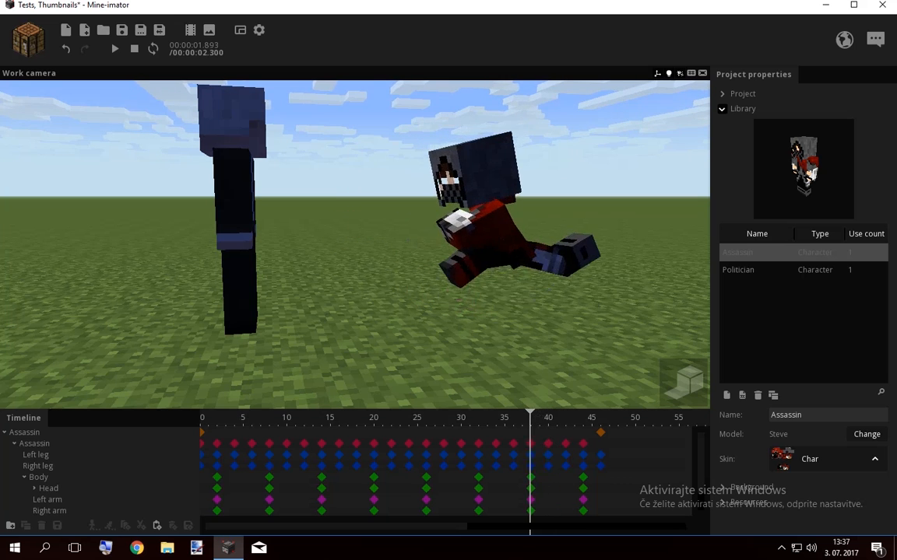
# Delete the assassin instance's and both legs' keyframes after frame 40, and play back the run
pyautogui.press('w')
pyautogui.moveTo(355, 245); pyautogui.dragTo(401, 226, button='right')
pyautogui.moveTo(530, 418); pyautogui.dragTo(548, 418)
pyautogui.press('w')
pyautogui.press('d')
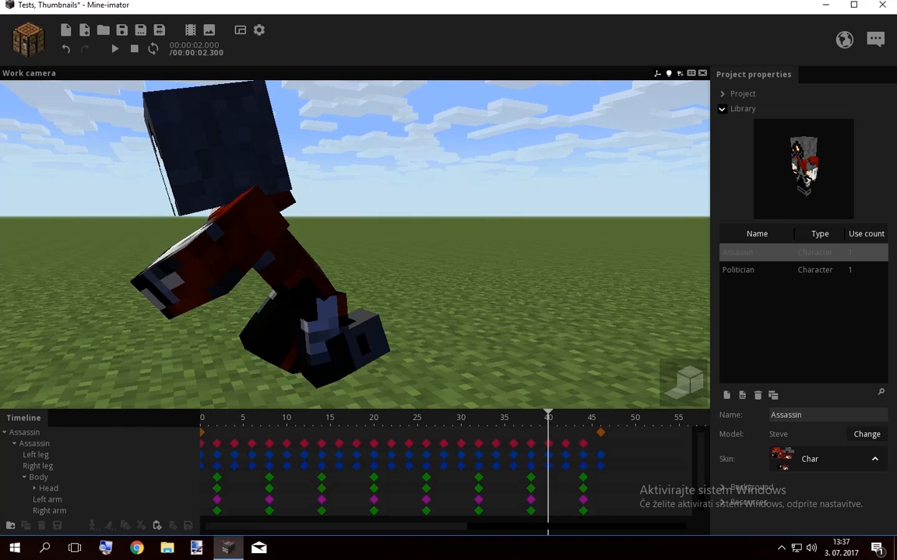
pyautogui.moveTo(569, 442); pyautogui.dragTo(610, 472)
pyautogui.press('Delete')
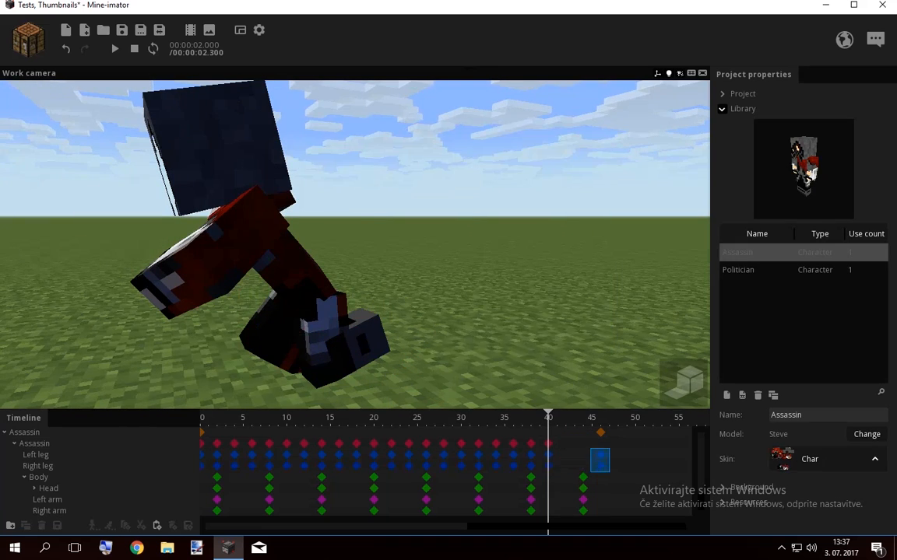
pyautogui.press('space')
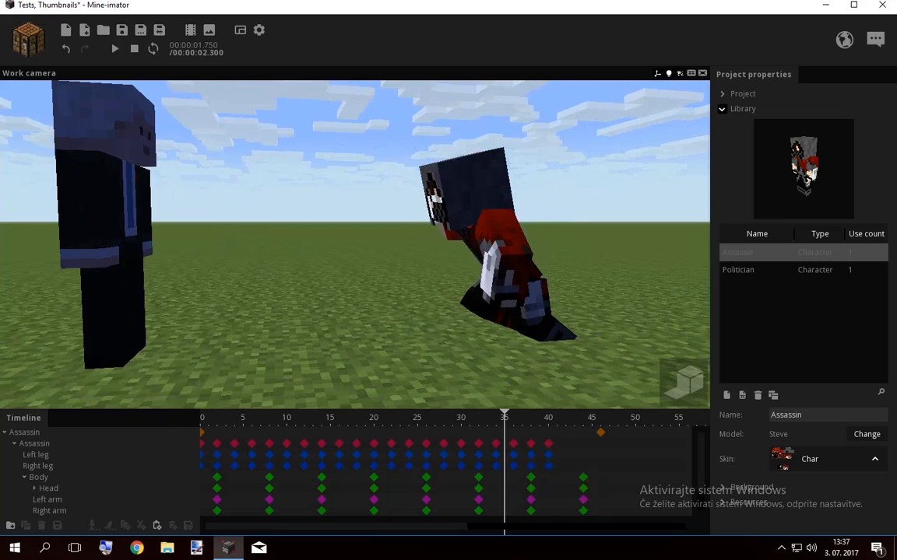
# Move the Assassin folder's last keyframe to frame 40 and play back the run
pyautogui.click(600, 432)
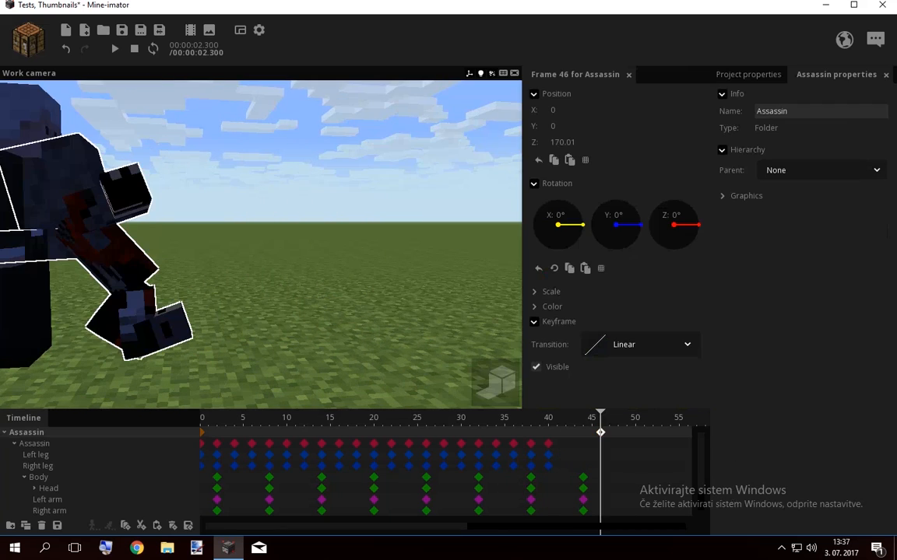
pyautogui.click(548, 433)
pyautogui.press('space')
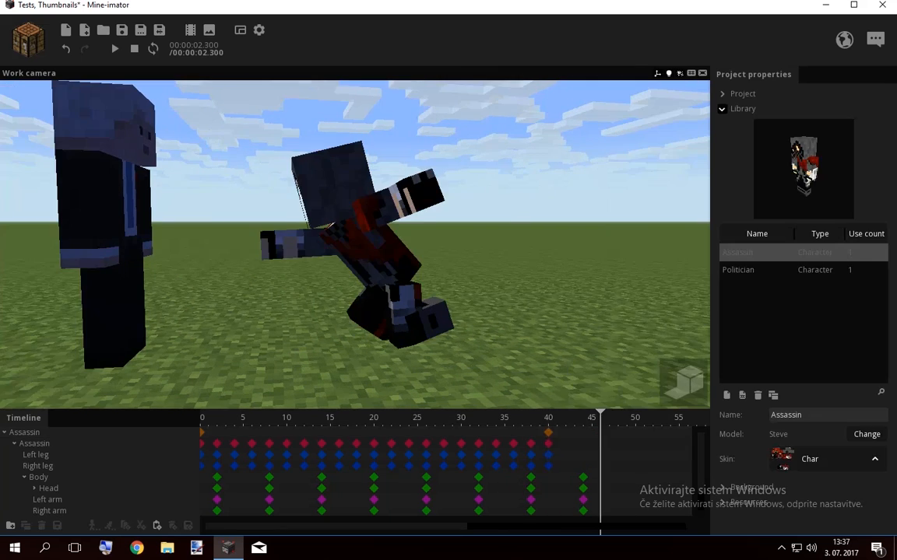
pyautogui.click(425, 418)
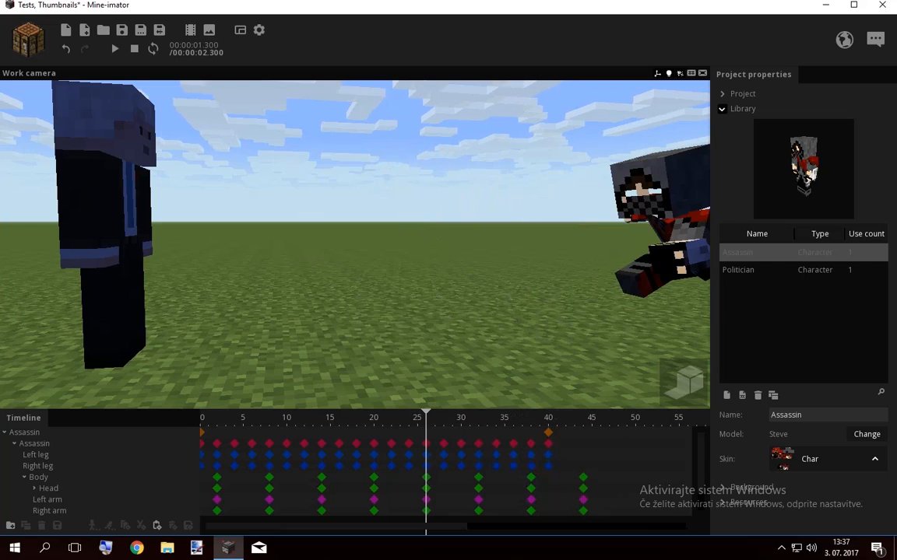
pyautogui.click(548, 418)
pyautogui.moveTo(355, 244); pyautogui.dragTo(335, 239, button='right')
pyautogui.press('s')
pyautogui.press('w')
pyautogui.press('e')
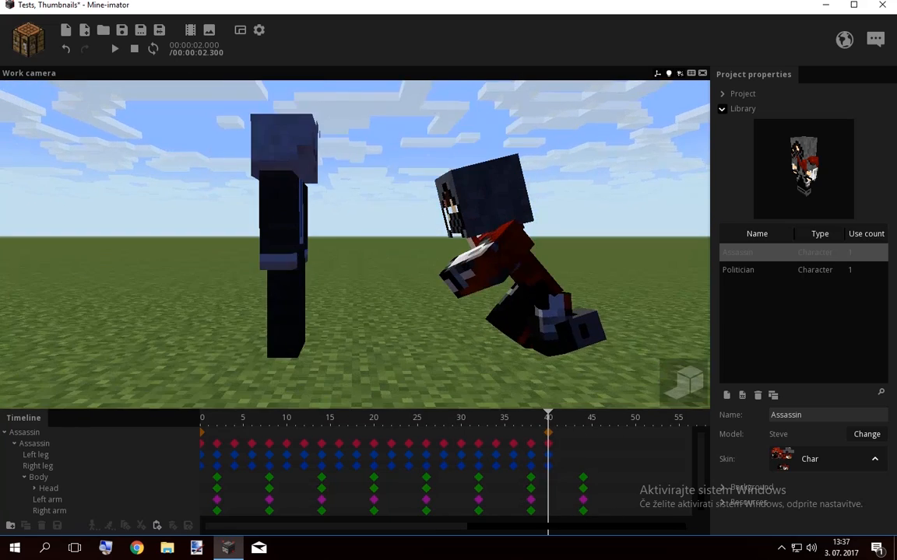
pyautogui.press('space')
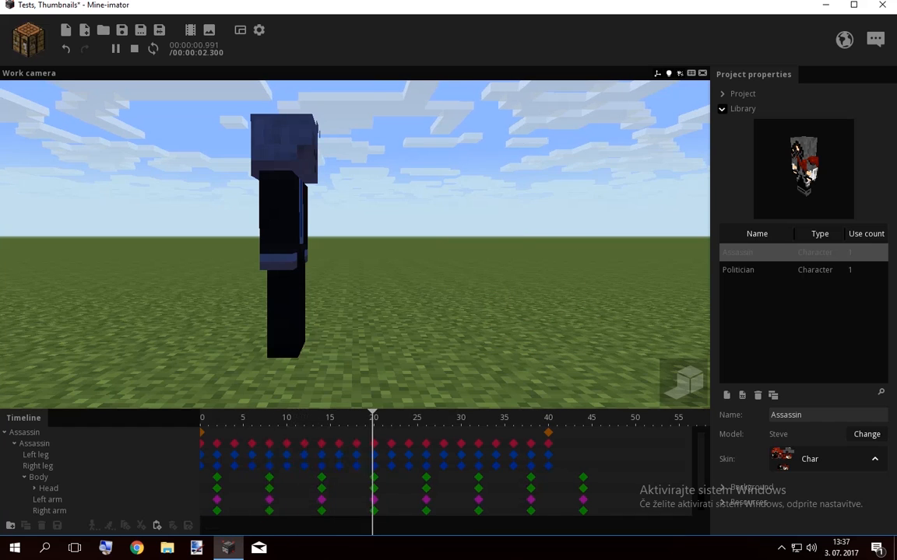
pyautogui.press('space')
# Add a keyframe for the assassin's left leg at frame 43
pyautogui.moveTo(355, 244); pyautogui.dragTo(379, 242, button='right')
pyautogui.press('q')
pyautogui.click(565, 454)
pyautogui.click(574, 444)
pyautogui.click(575, 455)
pyautogui.press('w')
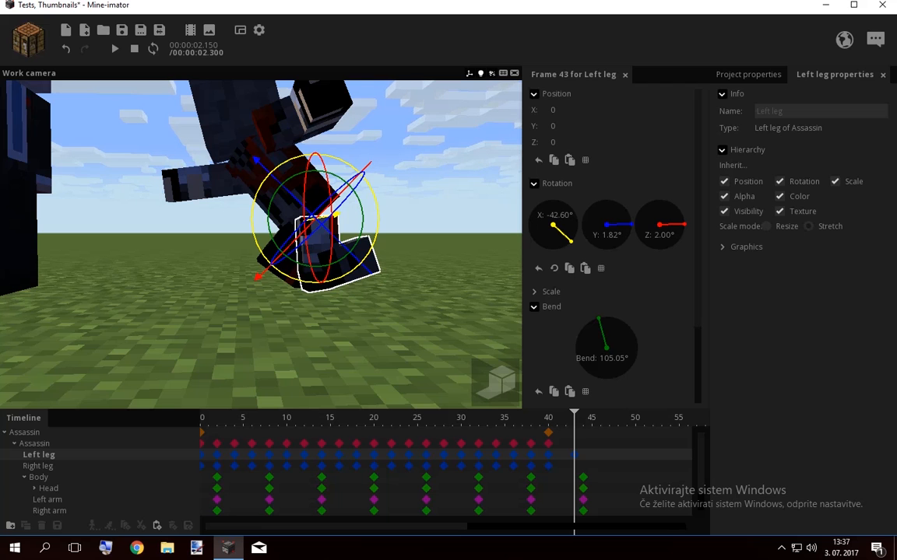
# Key the assassin at frame 43 and pose its legs: right leg -12.22° on X with 41.42° bend, left leg -110.03° on X with less bend
pyautogui.moveTo(575, 418)
pyautogui.mouseDown()
pyautogui.moveTo(525, 419)
pyautogui.moveTo(574, 419)
pyautogui.mouseUp()
pyautogui.click(36, 443)
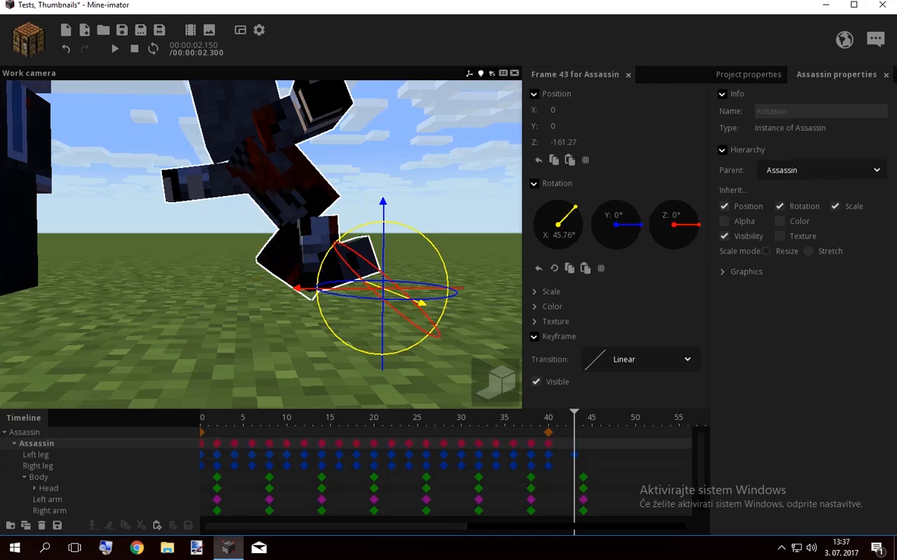
pyautogui.click(575, 466)
pyautogui.moveTo(320, 282)
pyautogui.mouseDown()
pyautogui.moveTo(346, 272)
pyautogui.moveTo(370, 238)
pyautogui.moveTo(332, 261)
pyautogui.moveTo(319, 282)
pyautogui.mouseUp()
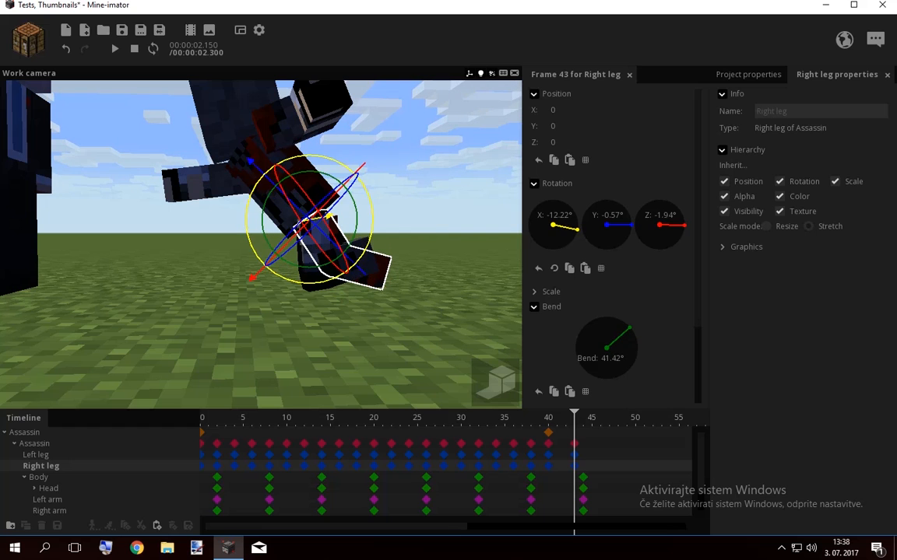
pyautogui.click(315, 271)
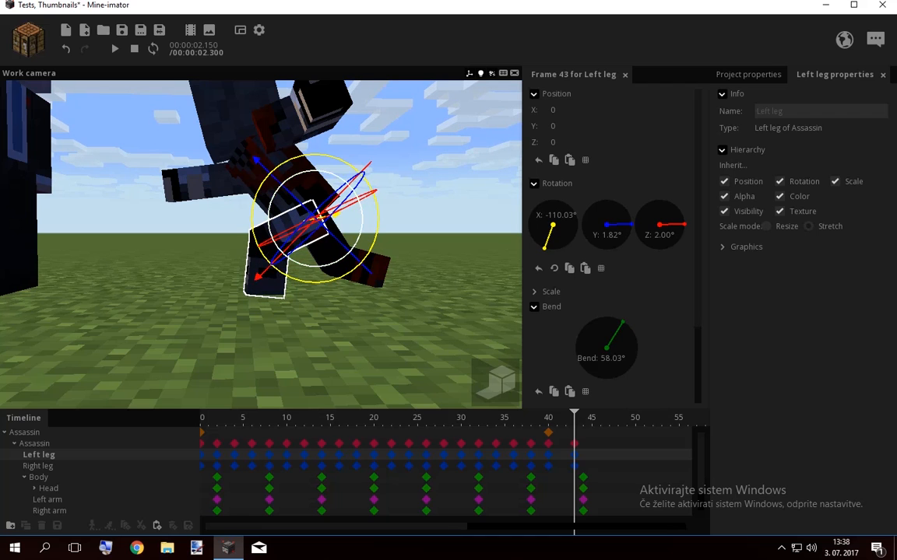
# Move the assassin at frame 43 slightly down to Y -0.15 and forward to about Z -151.7
pyautogui.click(37, 443)
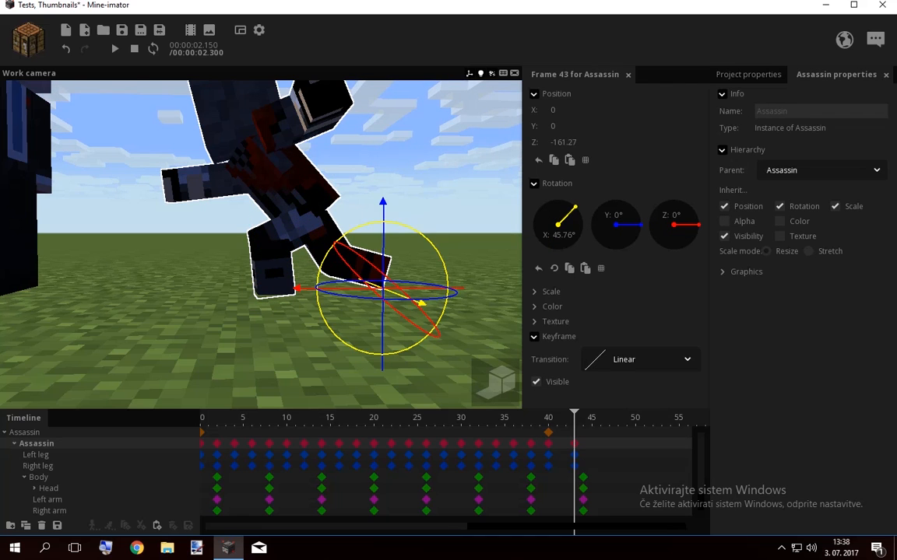
pyautogui.moveTo(382, 222); pyautogui.dragTo(383, 222)
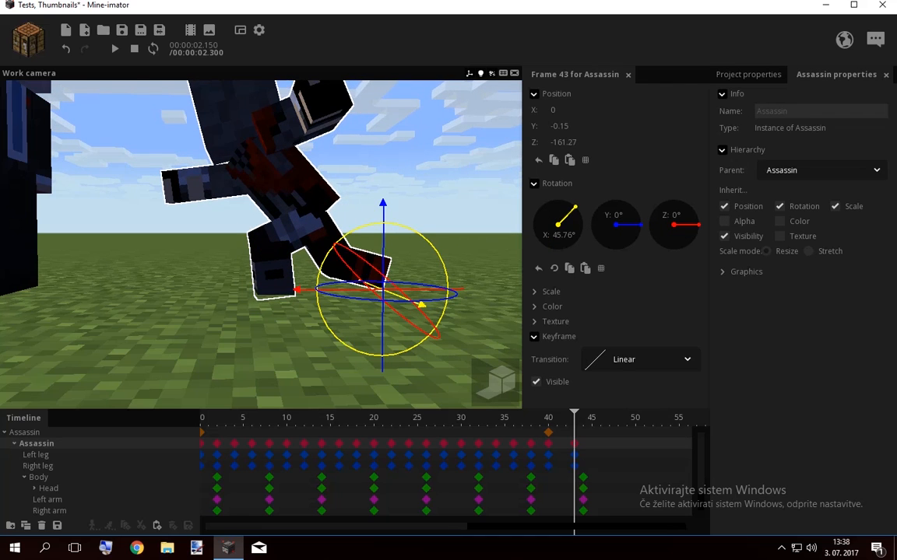
pyautogui.click(548, 418)
pyautogui.press('w')
pyautogui.moveTo(261, 245); pyautogui.dragTo(409, 271, button='right')
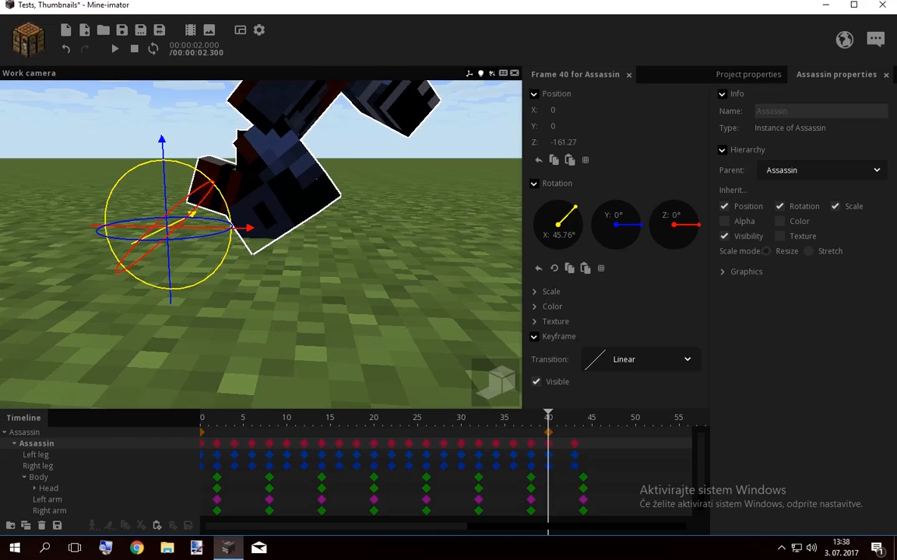
pyautogui.moveTo(548, 418); pyautogui.dragTo(574, 418)
pyautogui.moveTo(243, 229); pyautogui.dragTo(347, 232)
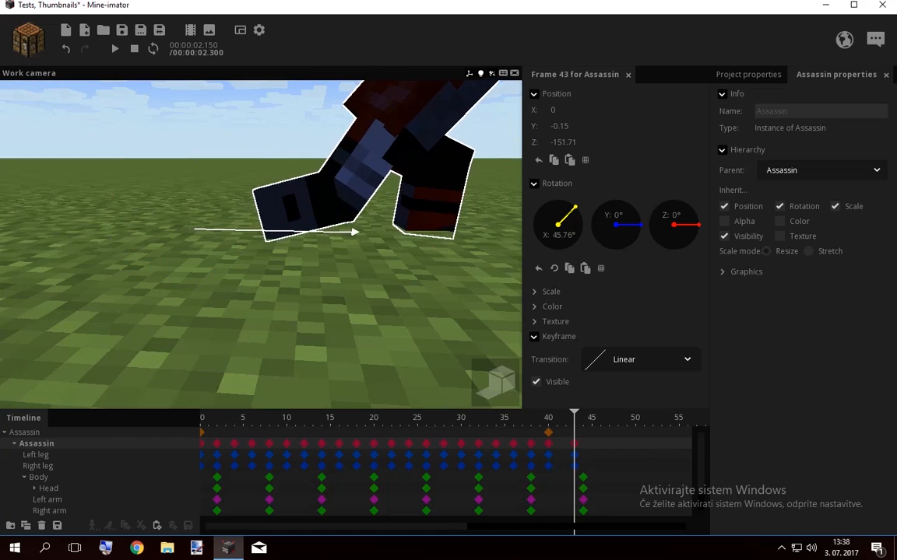
# Play back the run from about frame 22 to check the assassin's approach to the politician
pyautogui.moveTo(575, 418)
pyautogui.mouseDown()
pyautogui.moveTo(548, 418)
pyautogui.moveTo(575, 418)
pyautogui.mouseUp()
pyautogui.moveTo(342, 257); pyautogui.dragTo(357, 233, button='right')
pyautogui.moveTo(575, 418); pyautogui.dragTo(399, 418)
pyautogui.press('space')
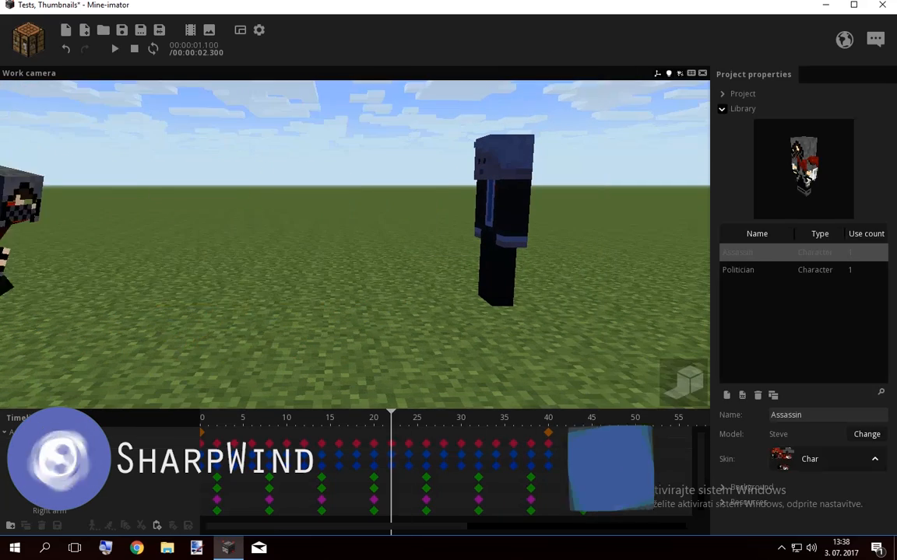
pyautogui.press('space')
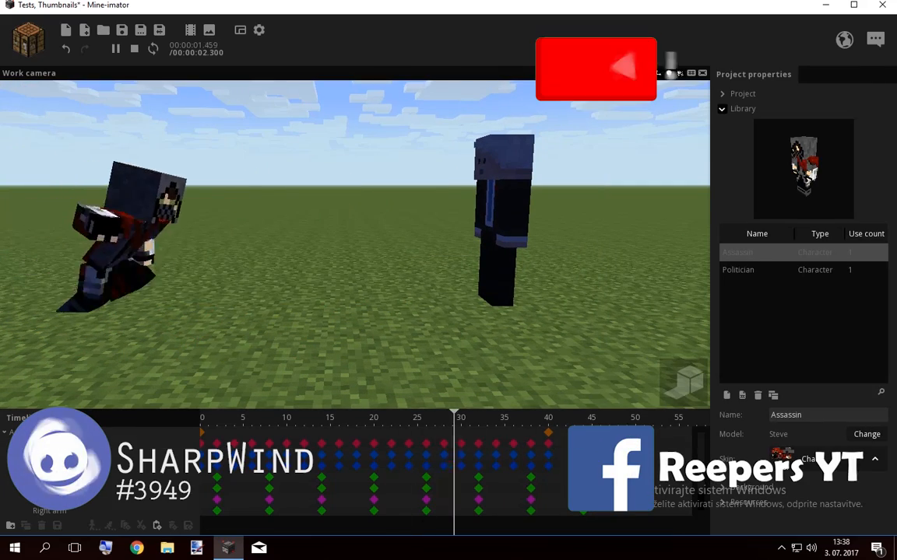
pyautogui.press('space')
pyautogui.press('space')
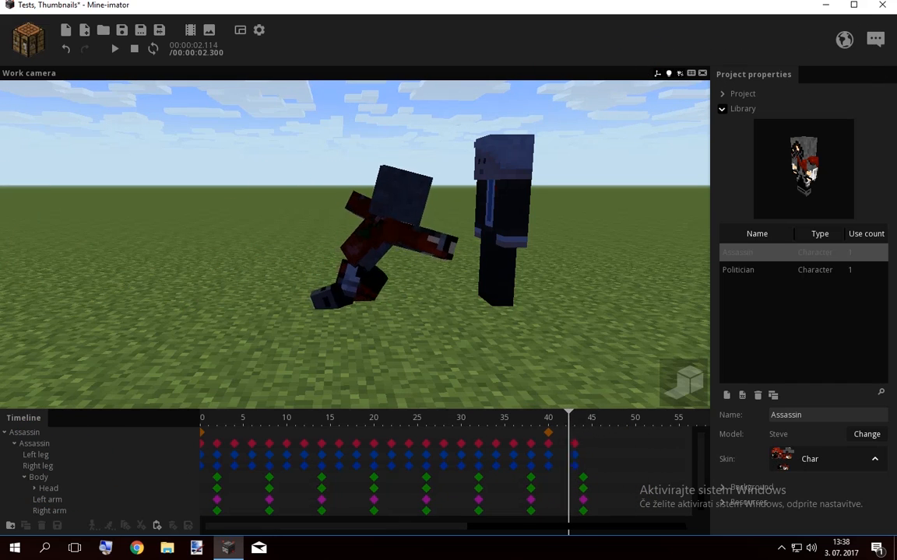
# Move the assassin's body, head and arm keyframes from frame 44 to frame 43 and play back the run's ending
pyautogui.moveTo(583, 508)
pyautogui.mouseDown()
pyautogui.moveTo(578, 514)
pyautogui.moveTo(575, 500)
pyautogui.mouseUp()
pyautogui.moveTo(574, 418); pyautogui.dragTo(506, 418)
pyautogui.press('space')
pyautogui.press('space')
pyautogui.click(355, 311)
pyautogui.moveTo(355, 311); pyautogui.dragTo(125, 291)
pyautogui.press('space')
pyautogui.press('space')
pyautogui.moveTo(355, 312); pyautogui.dragTo(293, 312)
pyautogui.press('space')
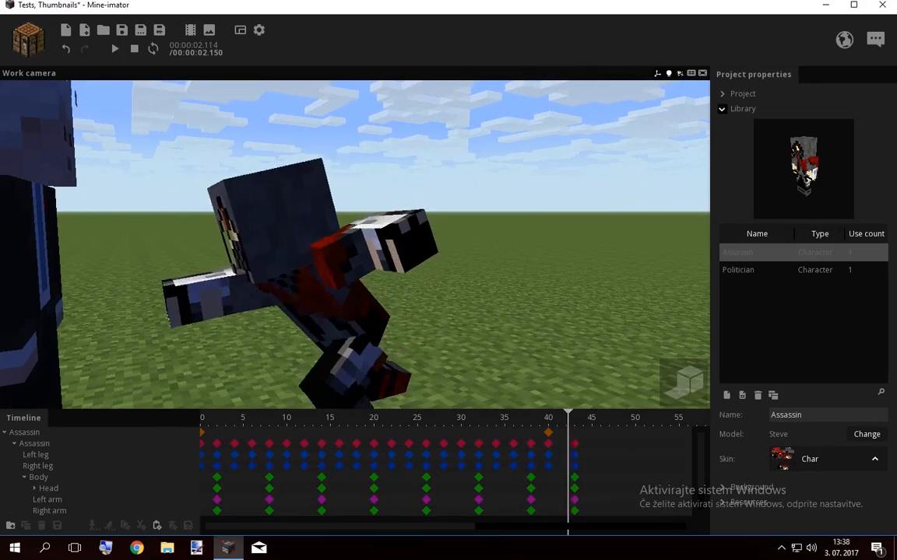
pyautogui.click(372, 239)
pyautogui.click(240, 312)
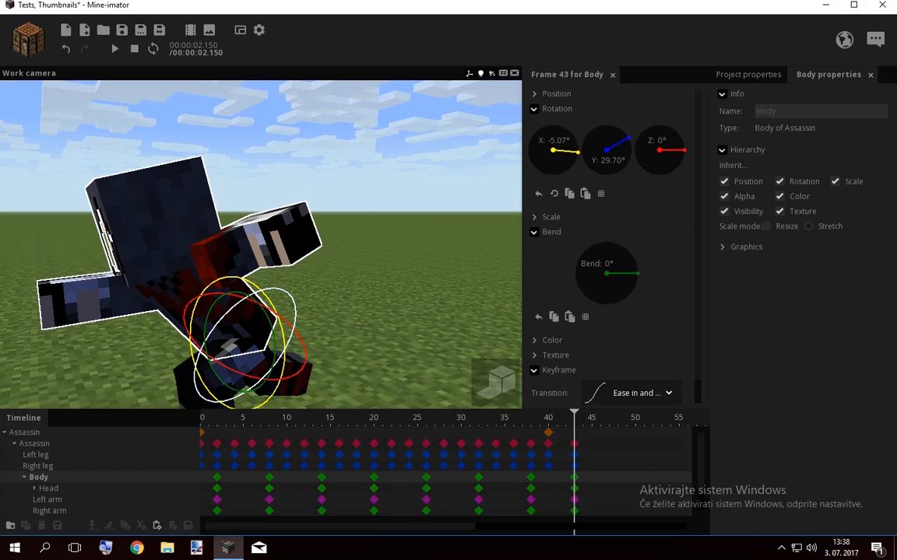
pyautogui.moveTo(275, 305)
pyautogui.mouseDown()
pyautogui.moveTo(281, 318)
pyautogui.moveTo(277, 311)
pyautogui.mouseUp()
pyautogui.hotkey('ctrl', 'z')
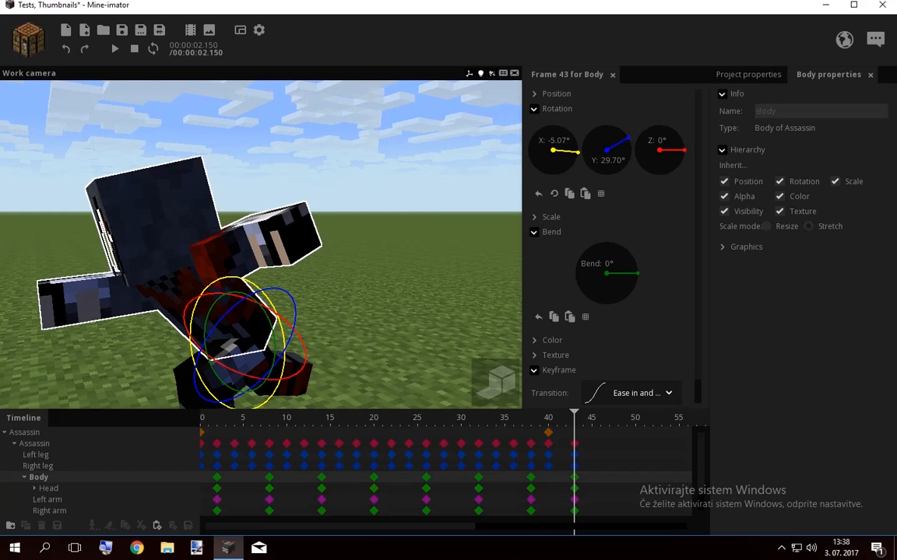
# Rotate the assassin's body and both legs together at frame 43, bringing the body to 14.53° on X
pyautogui.click(36, 444)
pyautogui.moveTo(261, 245); pyautogui.dragTo(233, 251)
pyautogui.moveTo(347, 267); pyautogui.dragTo(374, 255)
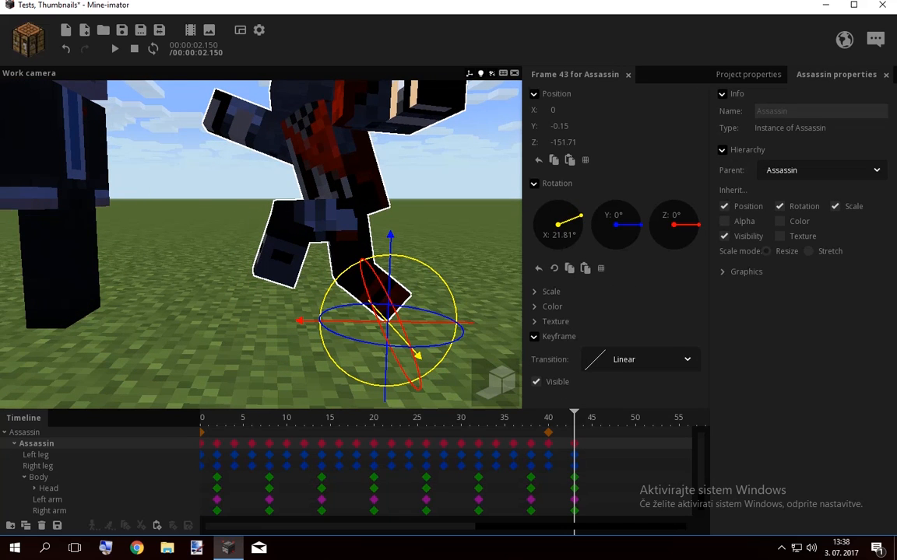
pyautogui.moveTo(567, 450); pyautogui.dragTo(581, 481)
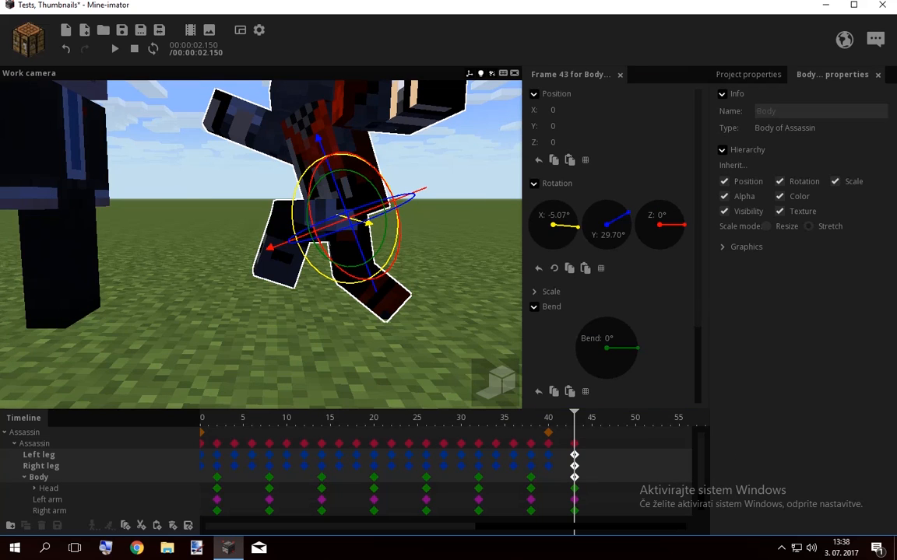
pyautogui.moveTo(351, 281); pyautogui.dragTo(370, 270)
# Lower the whole assassin at frame 43 so its front foot meets the ground, and play back from frame 36
pyautogui.click(36, 443)
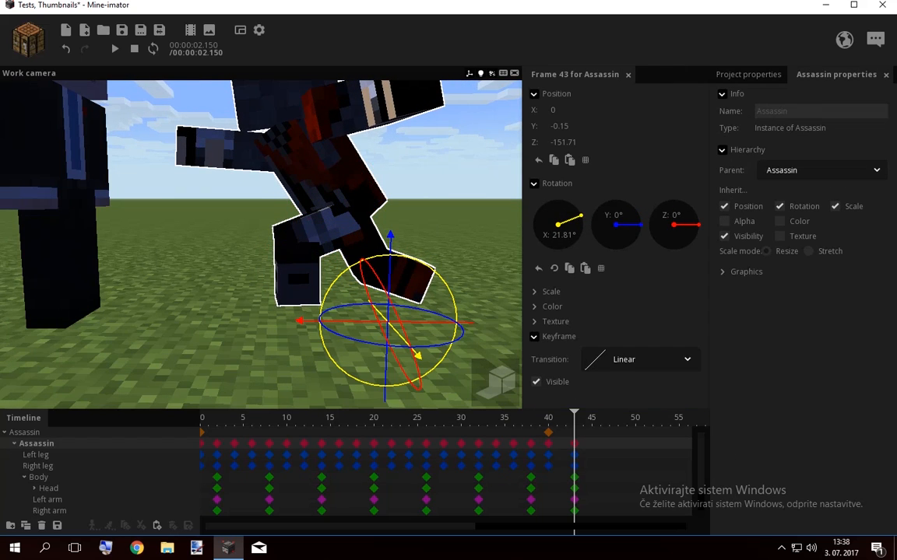
pyautogui.moveTo(390, 240); pyautogui.dragTo(390, 267)
pyautogui.moveTo(575, 418)
pyautogui.mouseDown()
pyautogui.moveTo(548, 417)
pyautogui.moveTo(574, 417)
pyautogui.mouseUp()
pyautogui.click(514, 418)
pyautogui.press('space')
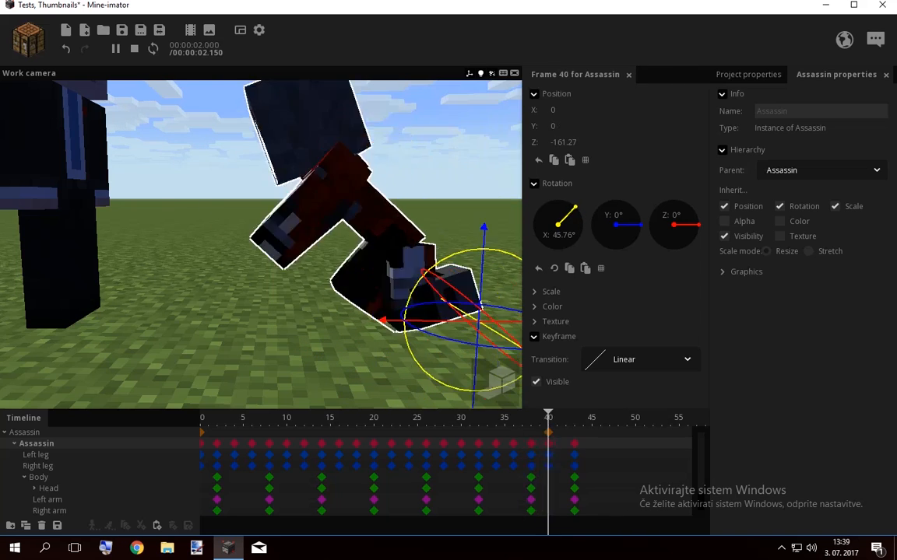
pyautogui.click(479, 466)
pyautogui.click(483, 466)
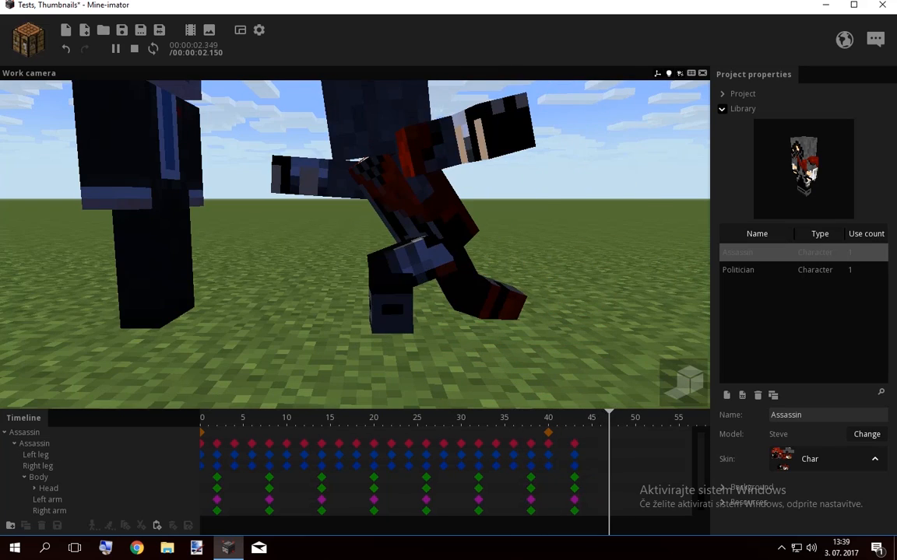
pyautogui.press('space')
# Rotate the assassin's body to -21.24° on X at frame 38 and readjust its X tilt at frame 43
pyautogui.click(574, 477)
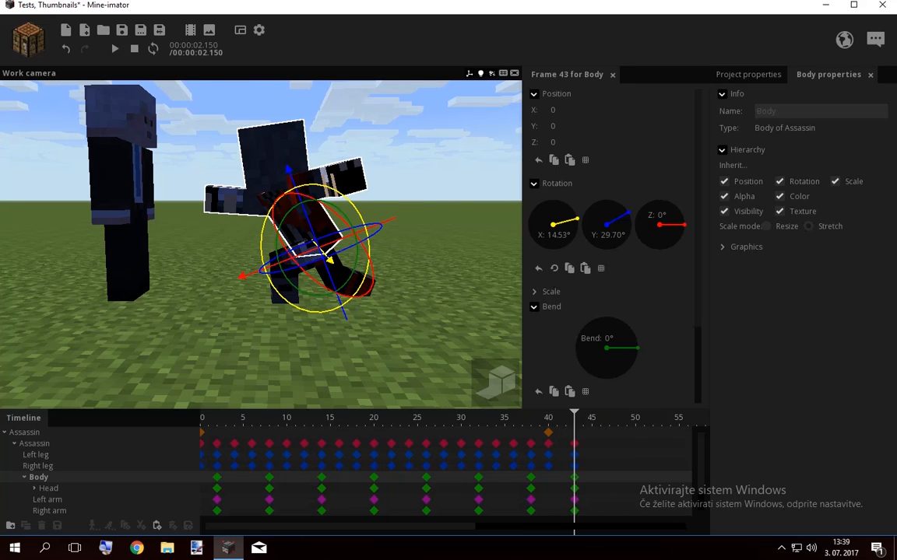
pyautogui.click(530, 488)
pyautogui.click(531, 477)
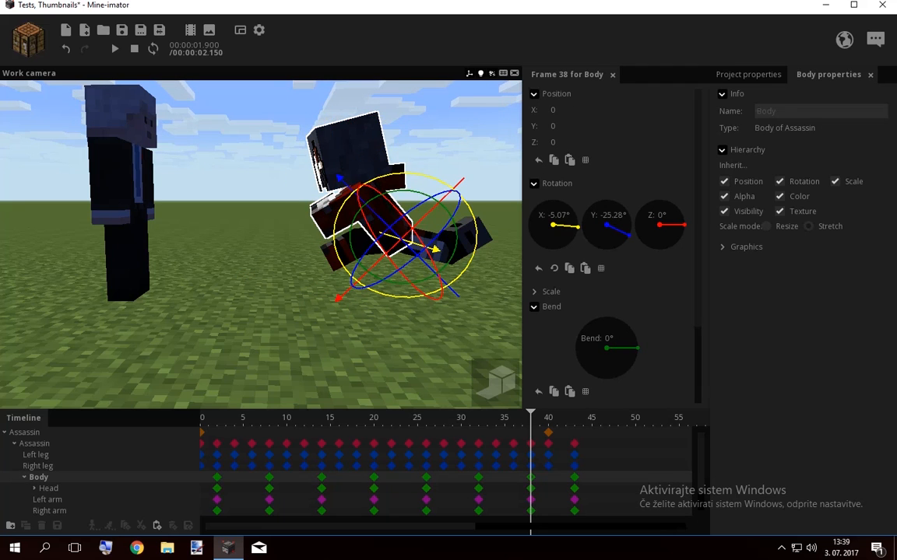
pyautogui.moveTo(470, 212); pyautogui.dragTo(476, 232)
pyautogui.moveTo(530, 418); pyautogui.dragTo(575, 418)
pyautogui.moveTo(369, 242); pyautogui.dragTo(368, 260)
pyautogui.moveTo(405, 269); pyautogui.dragTo(487, 253)
# Rotate the assassin's head on X and Y at frame 43 so that it faces the politician
pyautogui.click(375, 147)
pyautogui.moveTo(306, 161); pyautogui.dragTo(303, 180)
pyautogui.moveTo(276, 249); pyautogui.dragTo(366, 270)
pyautogui.moveTo(337, 184); pyautogui.dragTo(335, 202)
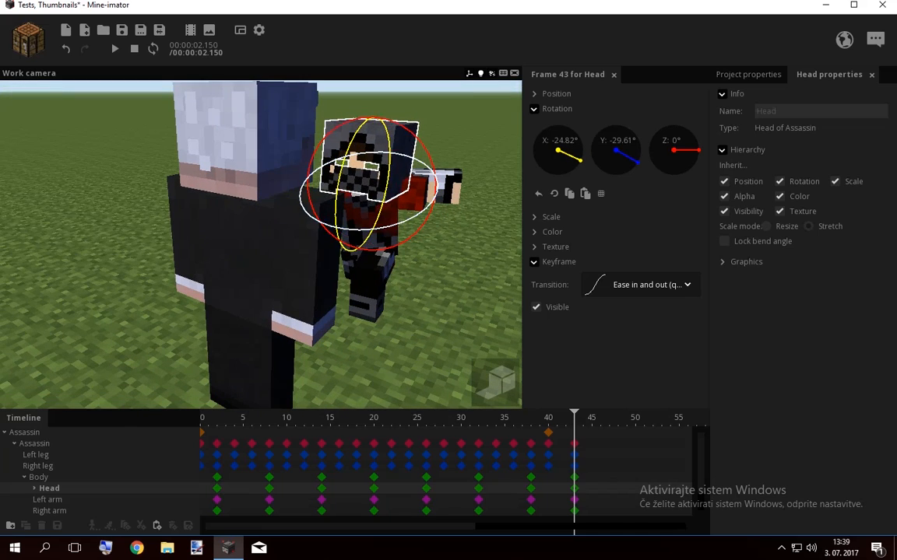
pyautogui.moveTo(292, 253); pyautogui.dragTo(173, 212)
pyautogui.moveTo(315, 140); pyautogui.dragTo(309, 150)
# Rotate the assassin's left arm at frame 43 to 94.55° on Y and 84.22° on Z, keeping X at 0°
pyautogui.moveTo(575, 418); pyautogui.dragTo(539, 418)
pyautogui.click(530, 510)
pyautogui.click(575, 500)
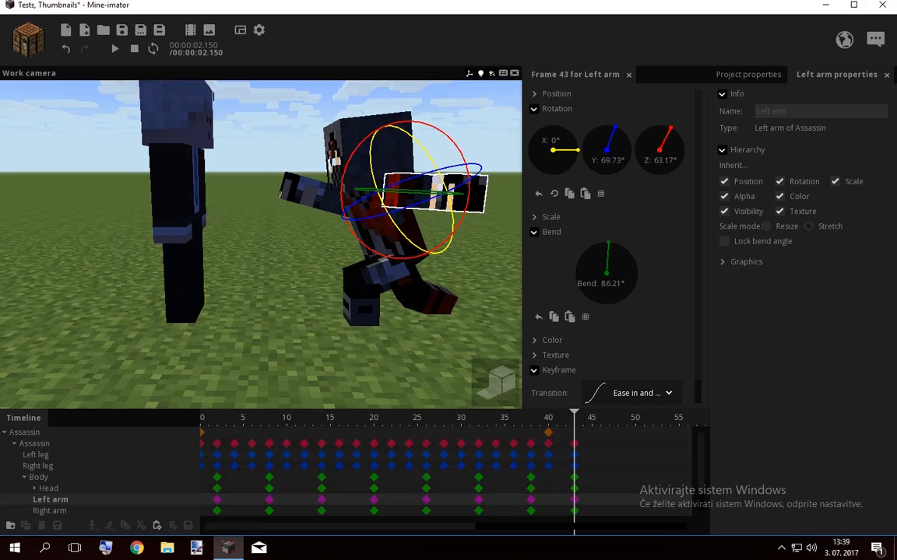
pyautogui.moveTo(462, 161); pyautogui.dragTo(466, 172)
pyautogui.moveTo(311, 257); pyautogui.dragTo(308, 319)
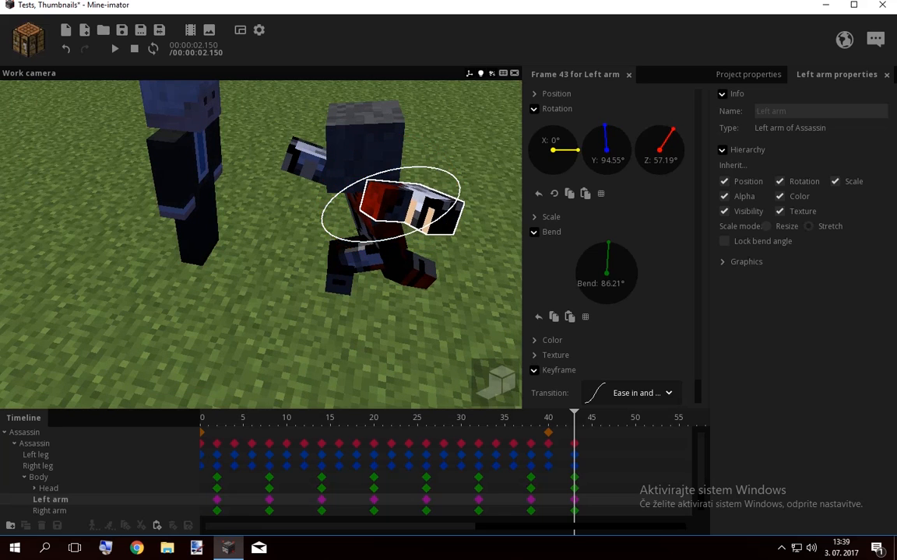
pyautogui.moveTo(430, 245)
pyautogui.mouseDown()
pyautogui.moveTo(441, 231)
pyautogui.moveTo(423, 251)
pyautogui.mouseUp()
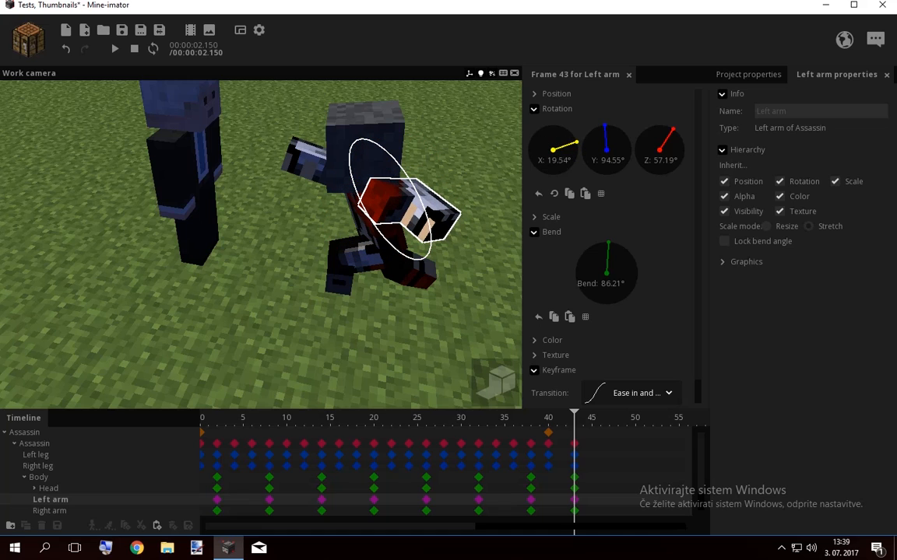
pyautogui.moveTo(442, 170); pyautogui.dragTo(443, 188)
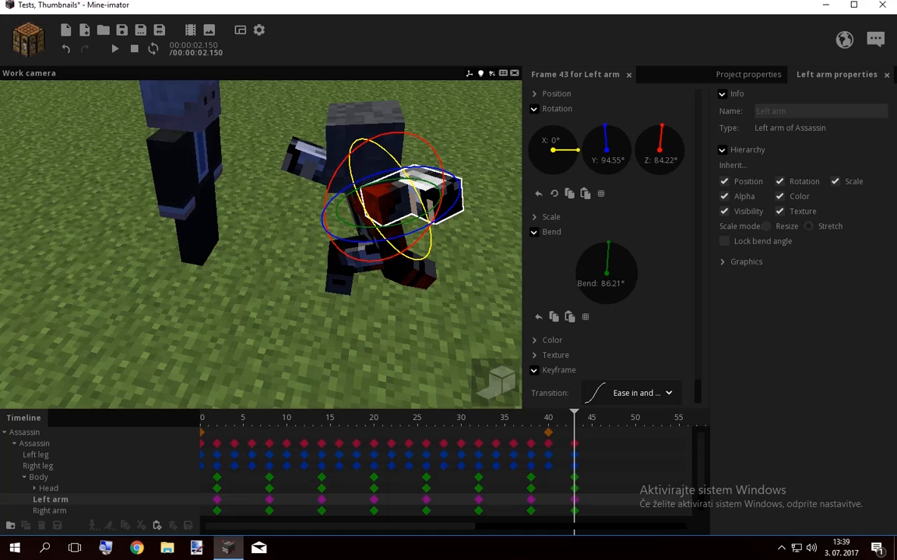
# Pose the assassin's right arm at frame 43 with Y 62.78°, Z -112.19° and a bend of -1.32°
pyautogui.doubleClick(305, 159)
pyautogui.moveTo(286, 150); pyautogui.dragTo(339, 205)
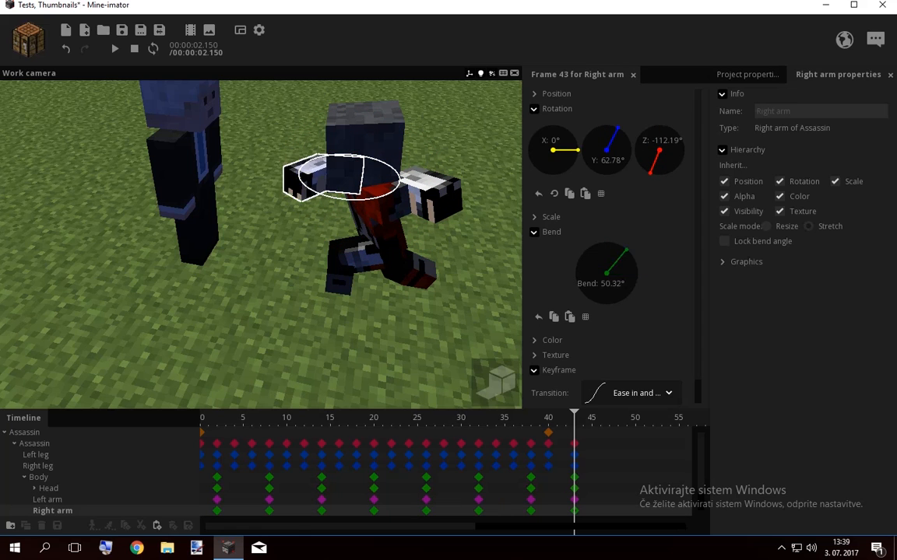
pyautogui.moveTo(312, 257); pyautogui.dragTo(358, 230, button='right')
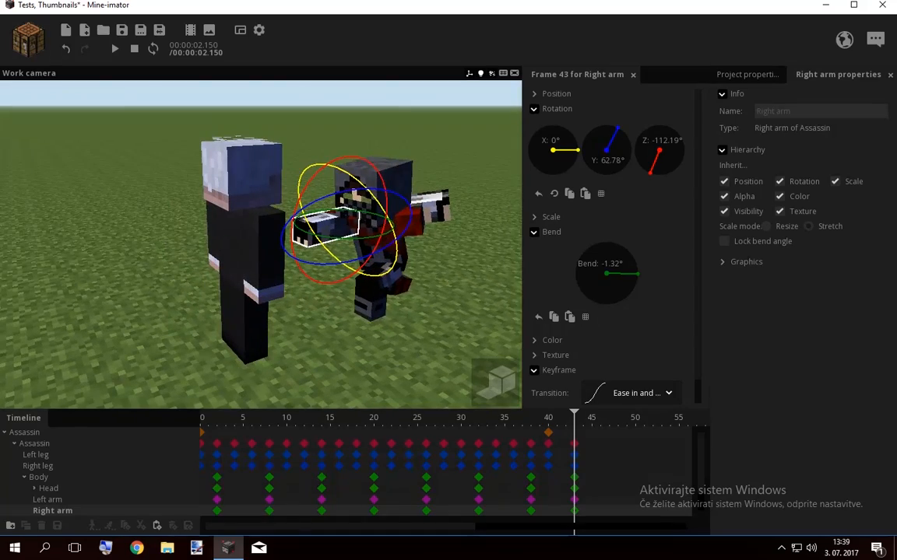
# Play back the assassin's approach from frame 28 and its final lunge from frame 38, viewing from different angles
pyautogui.moveTo(574, 418); pyautogui.dragTo(443, 418)
pyautogui.press('space')
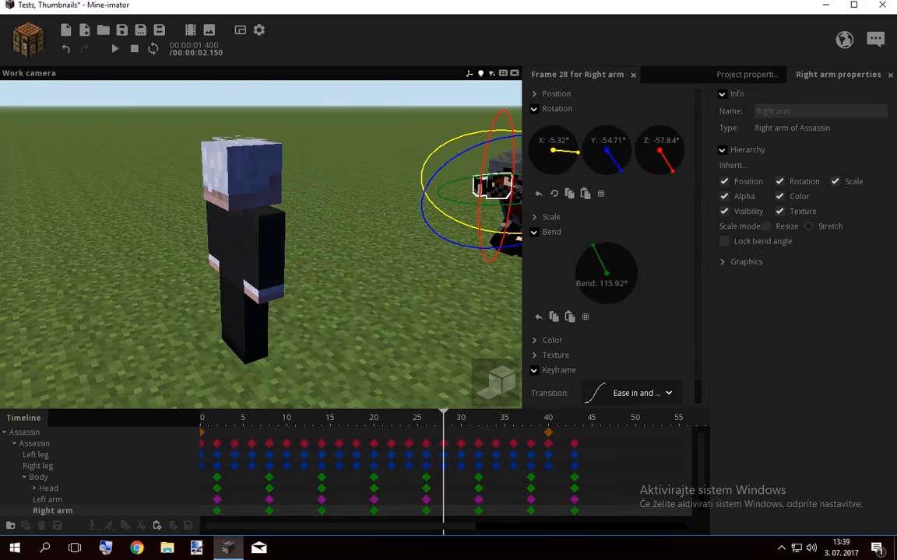
pyautogui.moveTo(374, 312); pyautogui.dragTo(311, 288)
pyautogui.press('space')
pyautogui.moveTo(312, 257); pyautogui.dragTo(261, 238, button='right')
pyautogui.press('space')
pyautogui.press('space')
pyautogui.press('space')
pyautogui.click(531, 478)
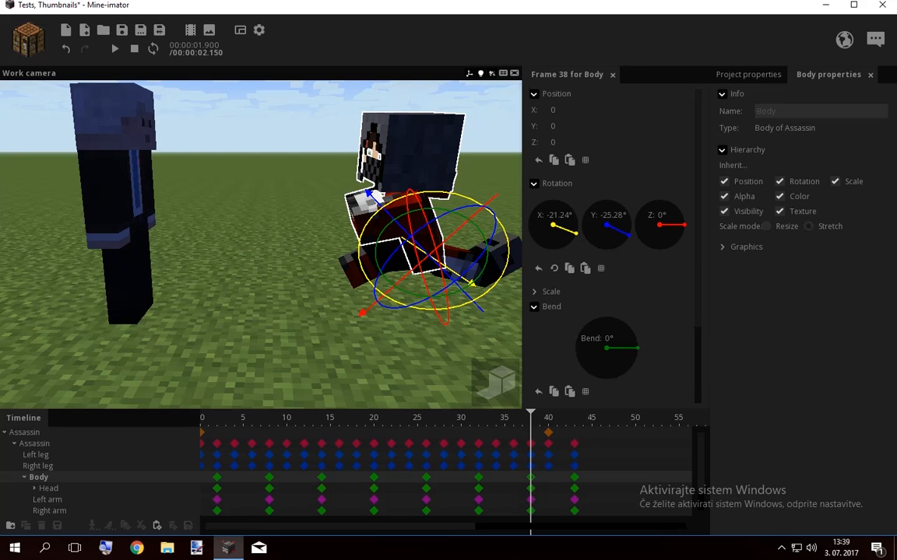
pyautogui.press('space')
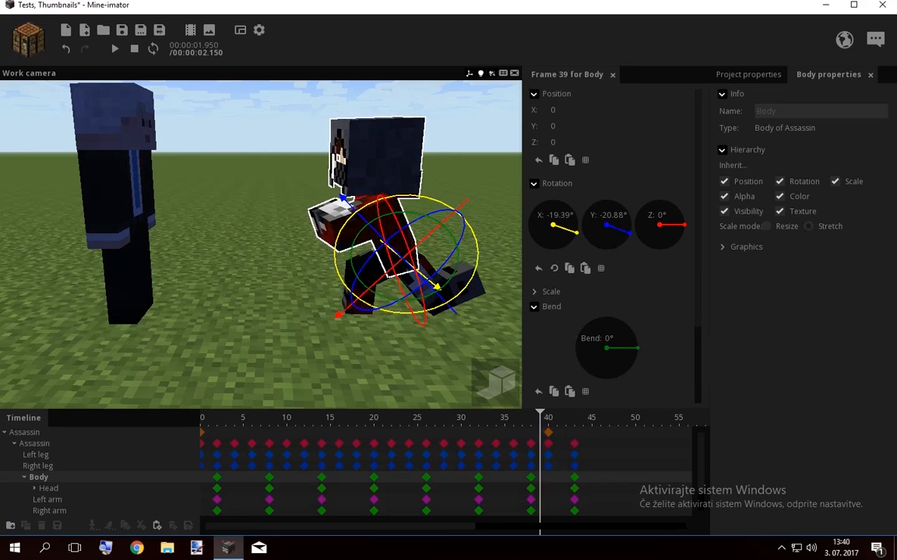
# Change the transition of the assassin's body keyframe at frame 38, trying Ease out curves and replaying the motion
pyautogui.click(530, 477)
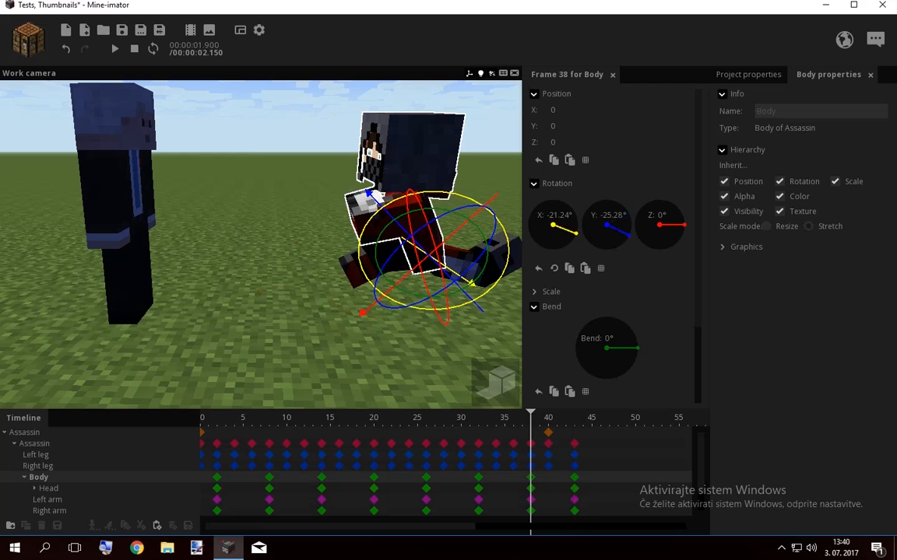
pyautogui.scroll(-3, 623, 358)
pyautogui.click(631, 368)
pyautogui.click(599, 434)
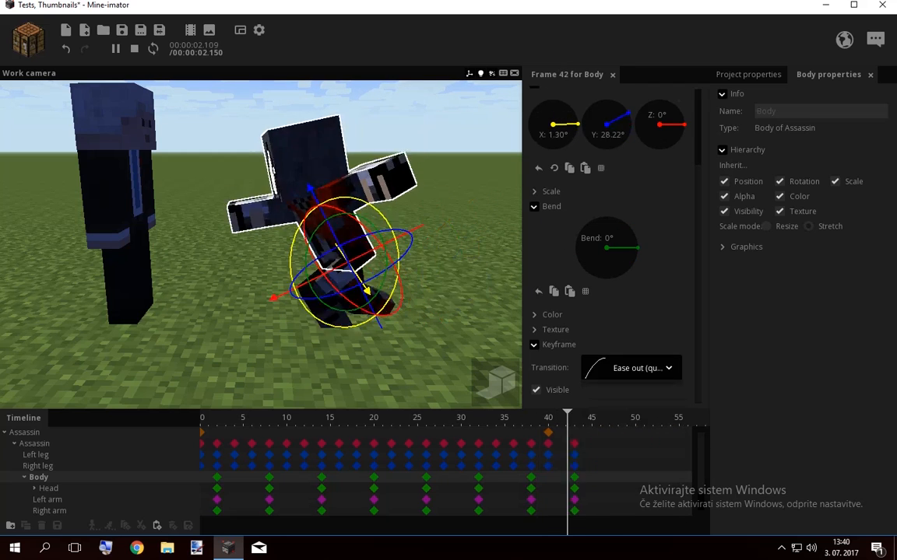
pyautogui.click(631, 368)
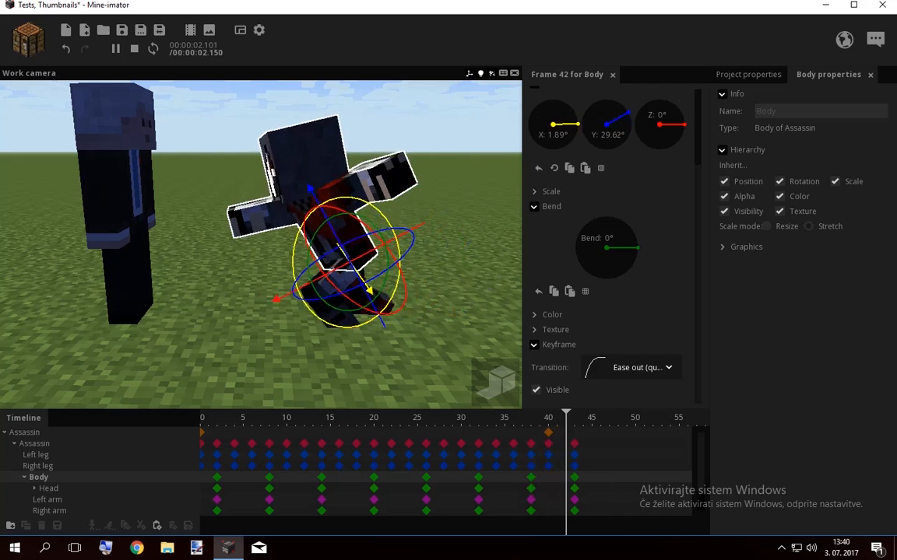
pyautogui.scroll(2, 636, 420)
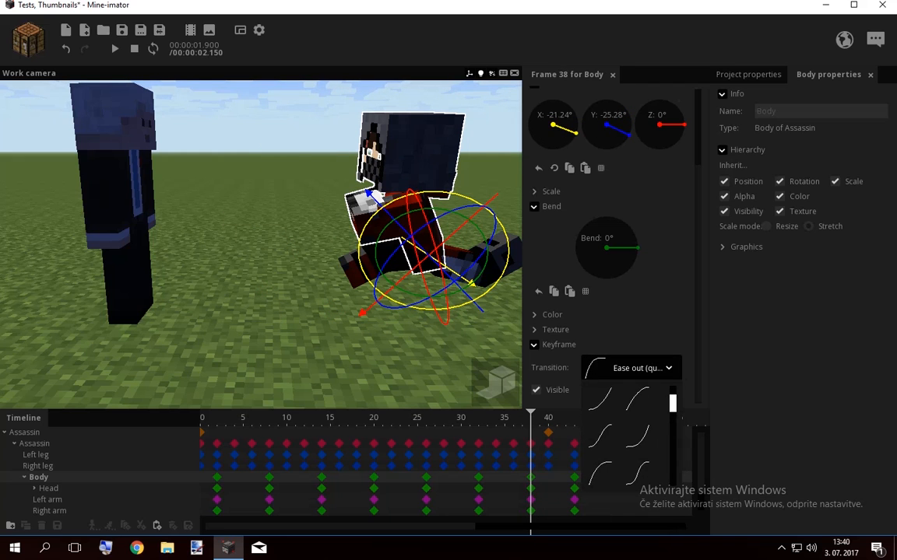
pyautogui.click(599, 400)
# Play back the lunge repeatedly from frames 38 and 32 to check the changed body transition
pyautogui.press('space')
pyautogui.press('space')
pyautogui.moveTo(311, 233); pyautogui.dragTo(311, 237)
pyautogui.press('space')
pyautogui.press('space')
pyautogui.click(312, 234)
pyautogui.press('space')
pyautogui.press('space')
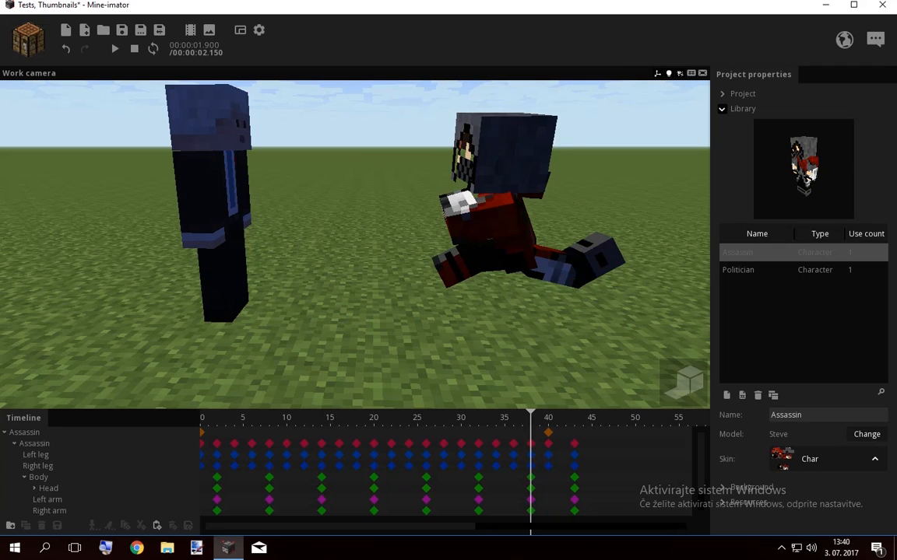
pyautogui.moveTo(531, 418); pyautogui.dragTo(477, 418)
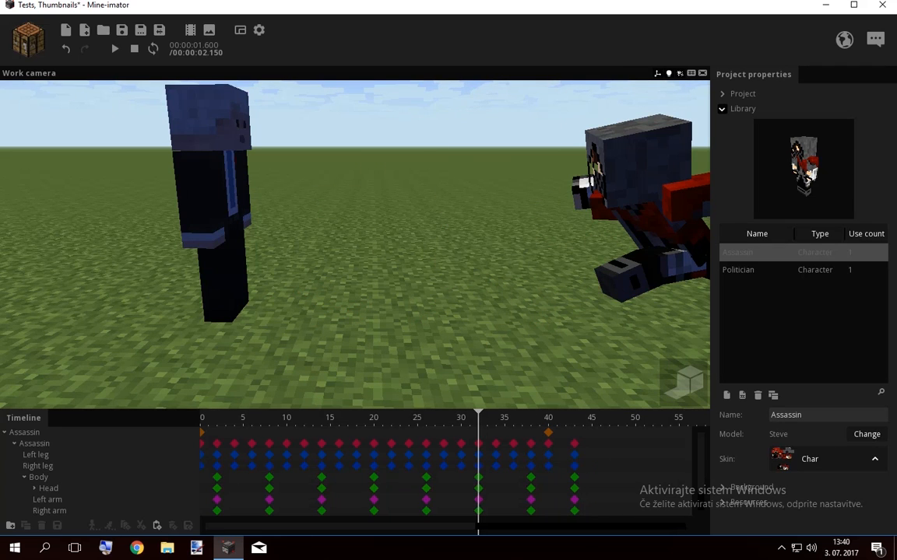
pyautogui.scroll(-2, 355, 244)
pyautogui.press('space')
pyautogui.press('space')
pyautogui.press('space')
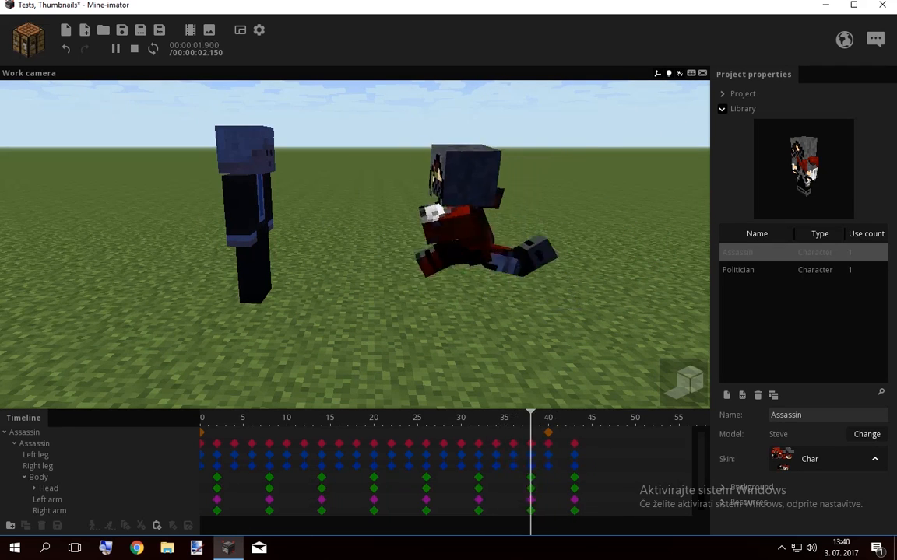
pyautogui.press('space')
pyautogui.press('space')
pyautogui.press('space')
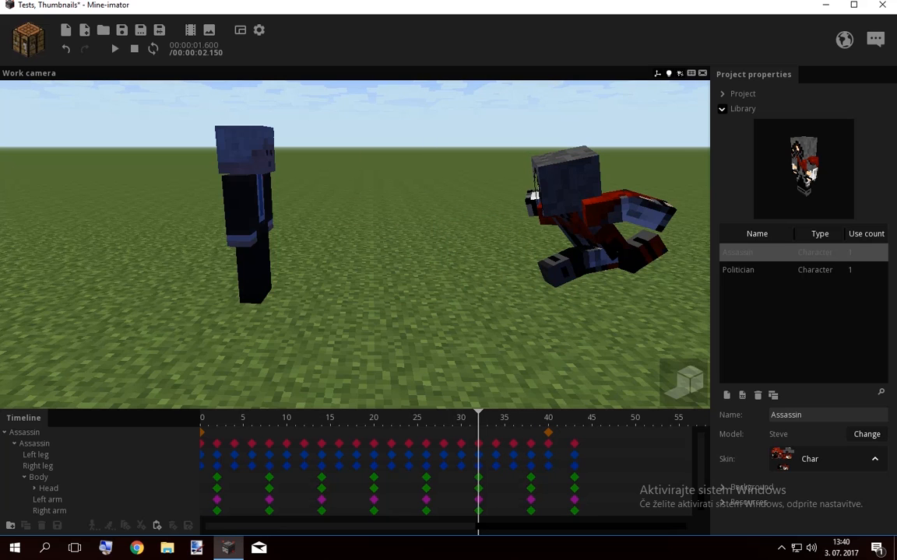
# Move all of the assassin's frame 43 keyframes to frame 42 and play back the lunge from frame 34
pyautogui.moveTo(574, 515); pyautogui.dragTo(566, 500)
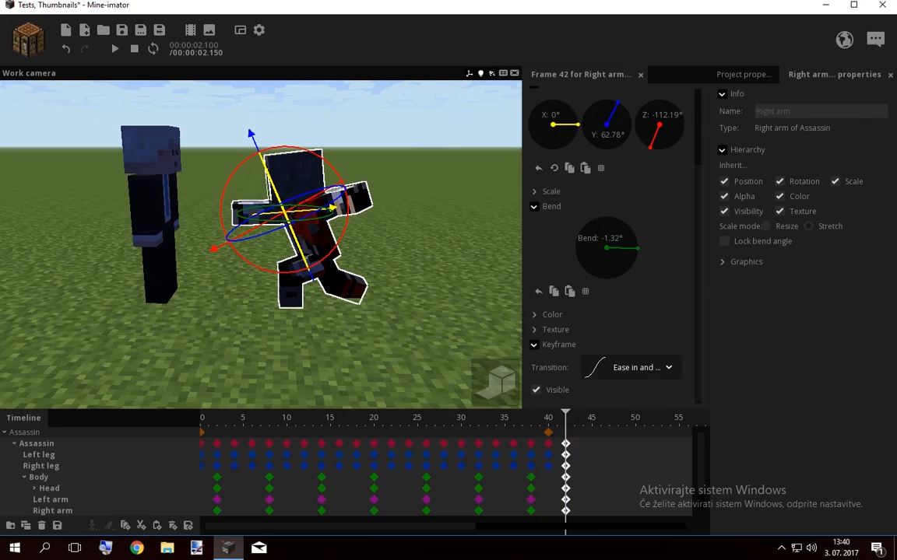
pyautogui.click(496, 419)
pyautogui.press('space')
pyautogui.press('space')
pyautogui.click(499, 484)
pyautogui.press('space')
pyautogui.press('space')
pyautogui.press('space')
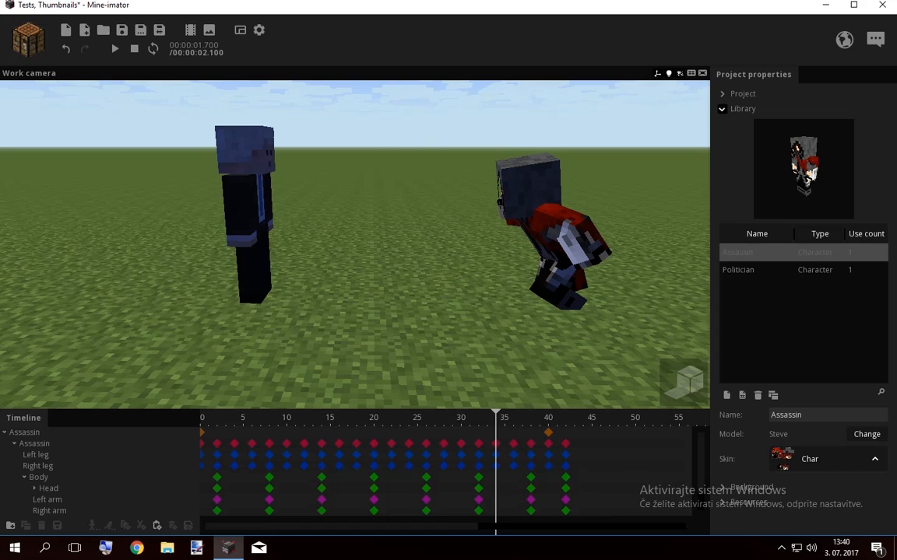
# Add a politician keyframe at frame 42 and move both politician keyframes together toward the assassin, to Z 25.19
pyautogui.press('w')
pyautogui.moveTo(355, 244); pyautogui.dragTo(389, 243, button='right')
pyautogui.press('s')
pyautogui.click(14, 444)
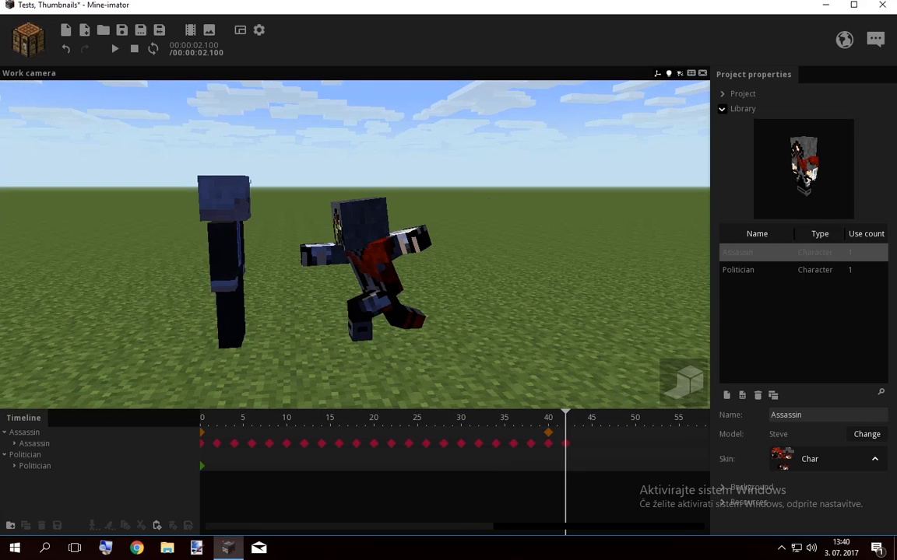
pyautogui.click(566, 466)
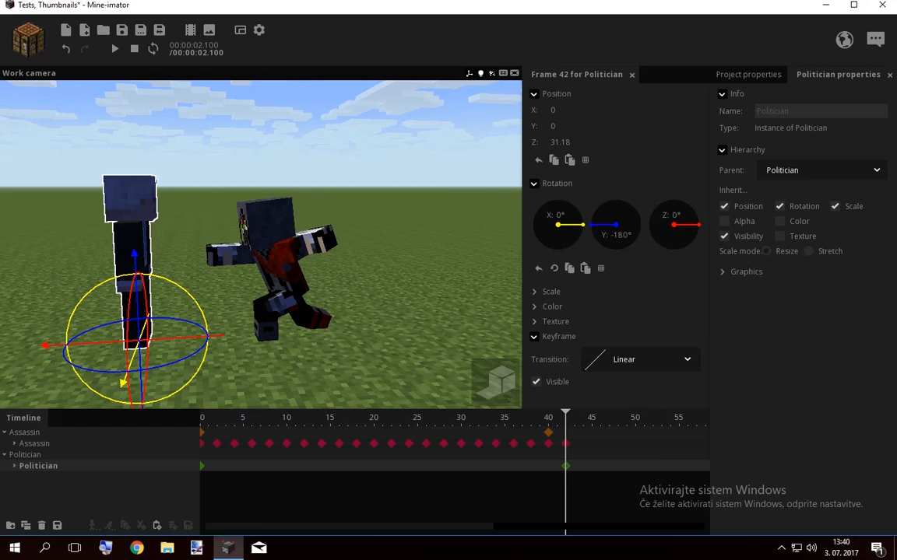
pyautogui.moveTo(579, 472); pyautogui.dragTo(194, 466)
pyautogui.moveTo(54, 345); pyautogui.dragTo(79, 343)
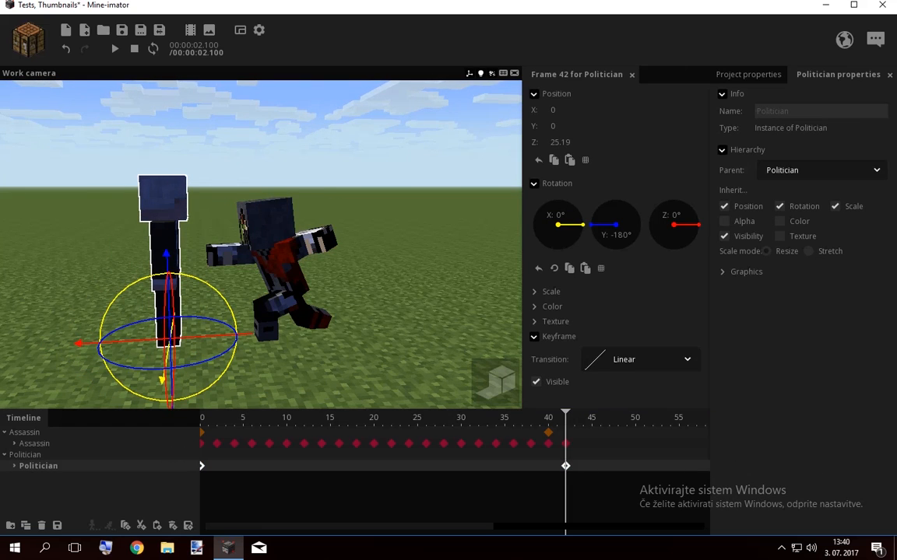
# Delete the politician's keyframe at frame 42 and return the playhead to frame 7
pyautogui.click(70, 265)
pyautogui.click(566, 466)
pyautogui.press('Delete')
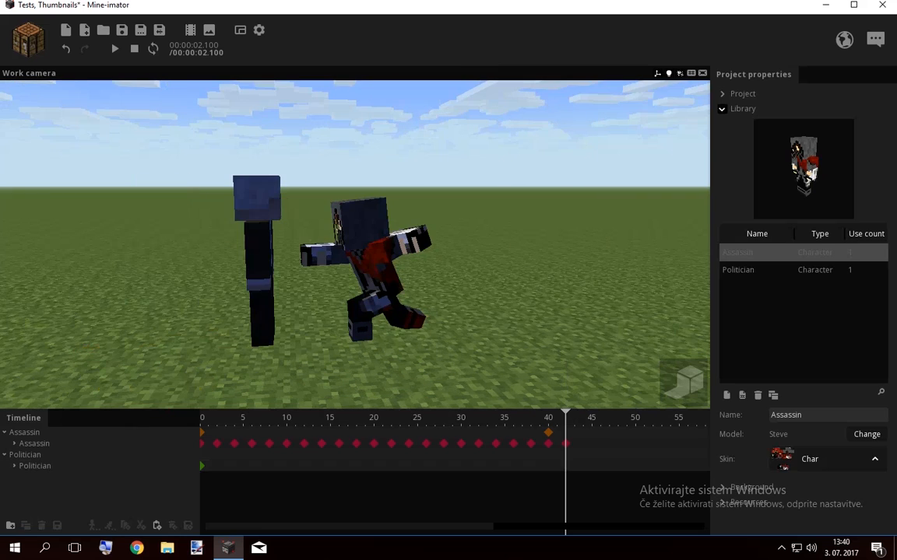
pyautogui.moveTo(566, 418); pyautogui.dragTo(262, 418)
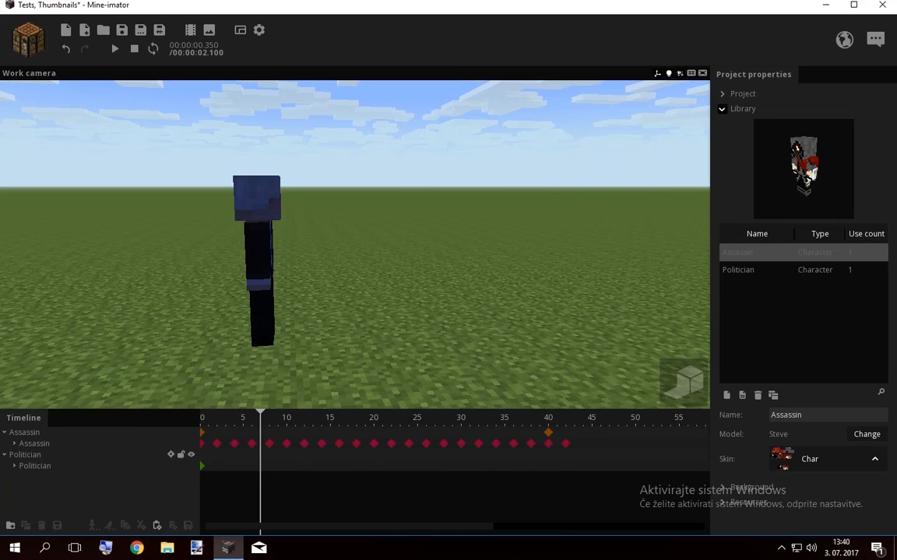
# Add keyframes at frame 11 for the politician and its legs, body, head and both arms
pyautogui.click(14, 466)
pyautogui.click(24, 500)
pyautogui.press('space')
pyautogui.press('space')
pyautogui.click(296, 467)
pyautogui.click(296, 477)
pyautogui.click(296, 489)
pyautogui.click(296, 500)
pyautogui.click(296, 511)
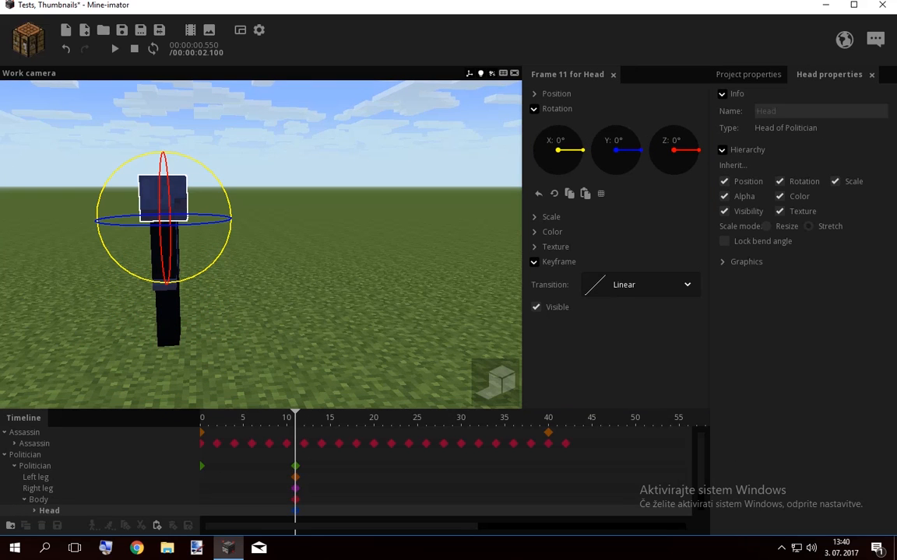
pyautogui.click(296, 511)
pyautogui.scroll(-1, 295, 511)
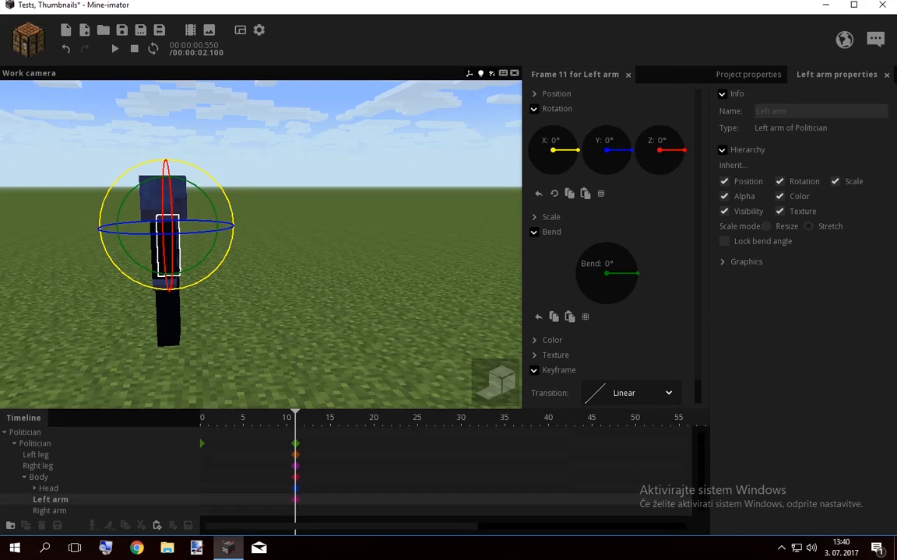
pyautogui.click(296, 511)
# Add keyframes at frame 18 for the politician and both legs, and pose the right leg slightly outward
pyautogui.press('space')
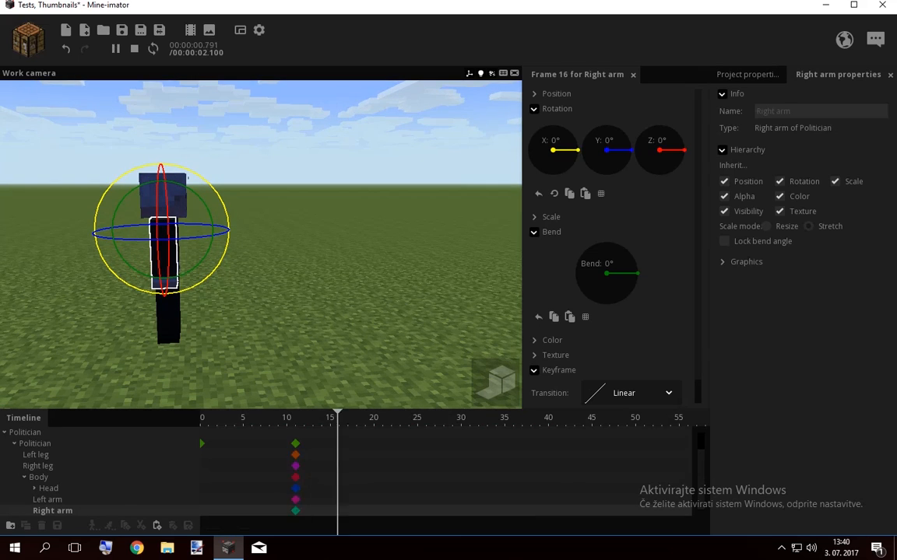
pyautogui.press('space')
pyautogui.click(356, 444)
pyautogui.click(356, 454)
pyautogui.click(356, 466)
pyautogui.scroll(5, 261, 245)
pyautogui.moveTo(350, 257); pyautogui.dragTo(234, 257)
pyautogui.moveTo(276, 175); pyautogui.dragTo(279, 181)
pyautogui.moveTo(326, 257); pyautogui.dragTo(420, 292)
# Pose the politician's left leg at frame 18 with rotation X -11.26°, Y 15.22°, Z 5.92° and a 23.86° bend
pyautogui.click(356, 454)
pyautogui.moveTo(199, 235); pyautogui.dragTo(215, 236)
pyautogui.moveTo(263, 177); pyautogui.dragTo(261, 171)
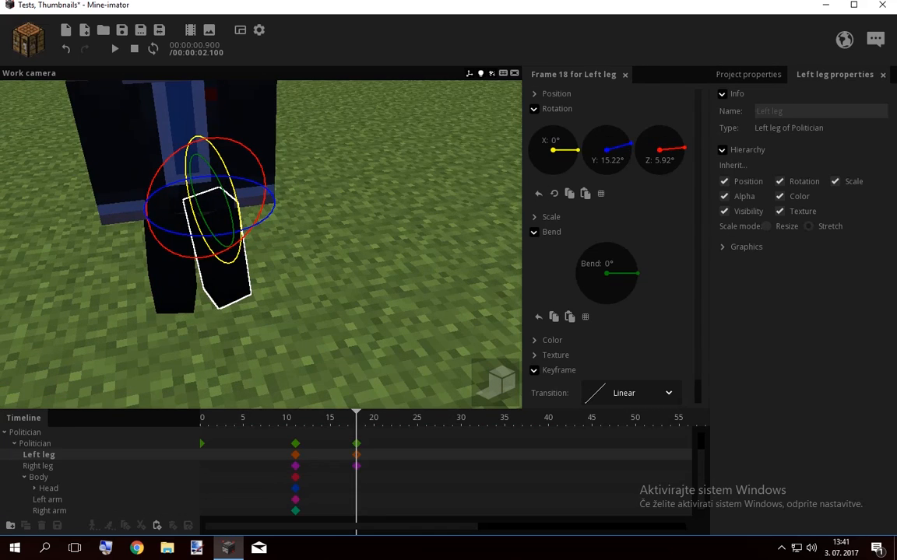
pyautogui.moveTo(327, 257); pyautogui.dragTo(238, 252)
pyautogui.moveTo(226, 243); pyautogui.dragTo(242, 229)
pyautogui.moveTo(311, 265); pyautogui.dragTo(422, 259)
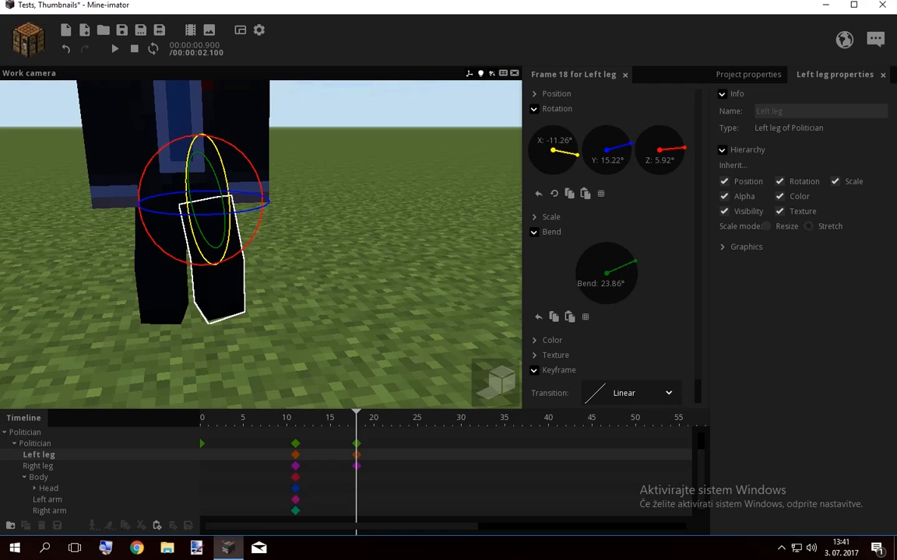
pyautogui.moveTo(327, 252); pyautogui.dragTo(300, 251, button='right')
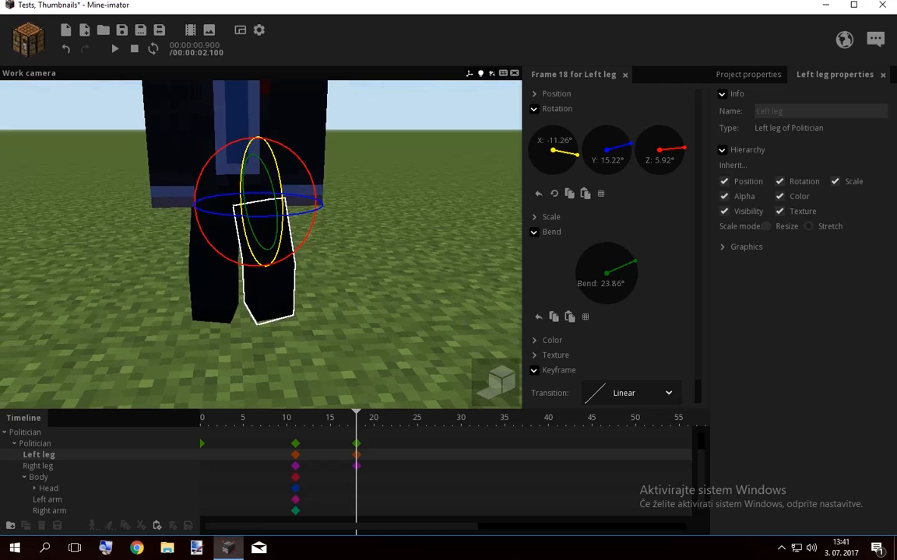
# Lean the politician's body slightly at frame 18 and keyframe the head at the same frame
pyautogui.click(38, 477)
pyautogui.moveTo(350, 257); pyautogui.dragTo(265, 261)
pyautogui.moveTo(301, 200); pyautogui.dragTo(301, 205)
pyautogui.click(48, 488)
# Pose the politician's left arm at frame 18 with rotation X 1.32°, Y -9.82°, Z 10.62° and a 16.40° bend
pyautogui.click(48, 500)
pyautogui.moveTo(334, 257); pyautogui.dragTo(413, 257)
pyautogui.moveTo(316, 204); pyautogui.dragTo(314, 192)
pyautogui.moveTo(373, 257); pyautogui.dragTo(288, 257)
pyautogui.moveTo(209, 187); pyautogui.dragTo(207, 204)
pyautogui.moveTo(315, 222); pyautogui.dragTo(314, 224)
pyautogui.moveTo(335, 257); pyautogui.dragTo(436, 255)
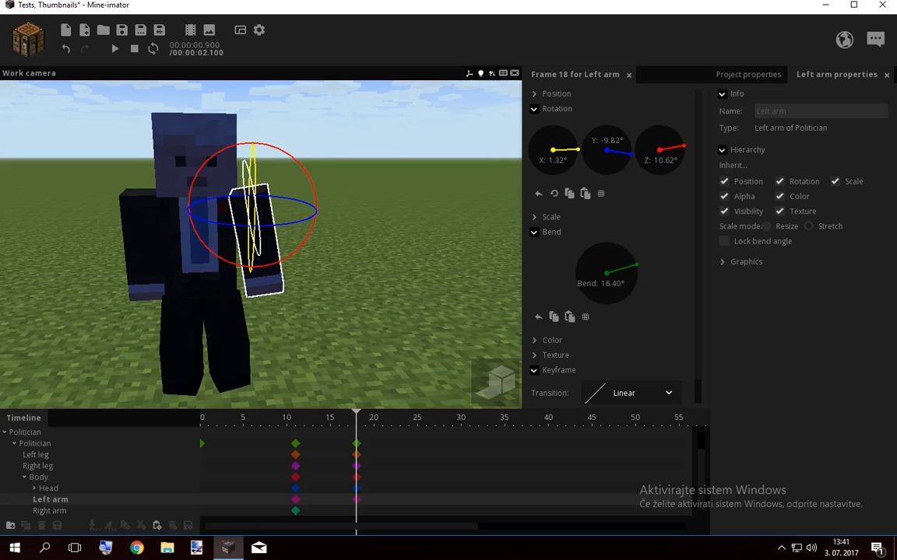
# Pose the politician's right arm at frame 18 with rotation X -0.39°, Y 9.90°, Z -9.20° and a 10.14° bend
pyautogui.click(50, 511)
pyautogui.moveTo(87, 224)
pyautogui.mouseDown()
pyautogui.moveTo(97, 227)
pyautogui.moveTo(74, 230)
pyautogui.mouseUp()
pyautogui.moveTo(70, 269); pyautogui.dragTo(185, 259)
pyautogui.click(234, 276)
pyautogui.moveTo(234, 276); pyautogui.dragTo(74, 291)
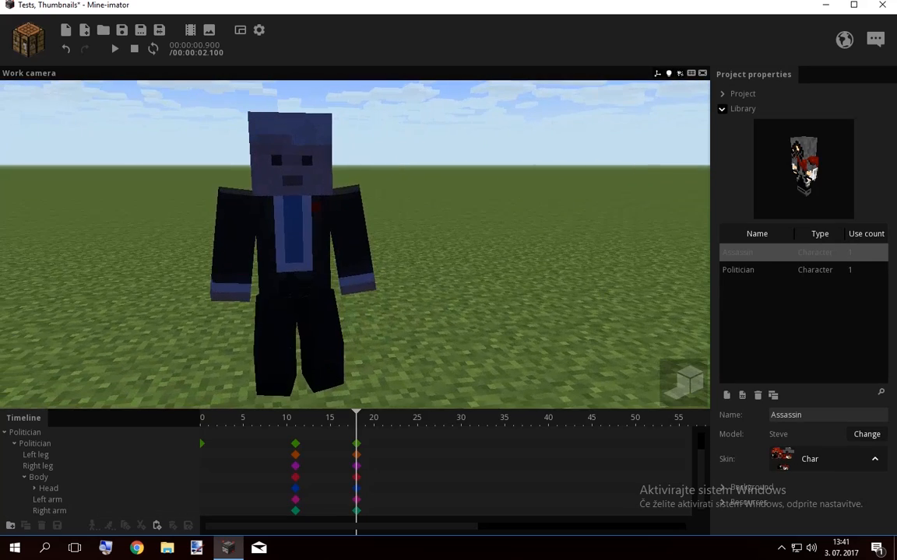
# Play back the politician's stance change from frame 11 and check the feet up close
pyautogui.moveTo(356, 419); pyautogui.dragTo(278, 418)
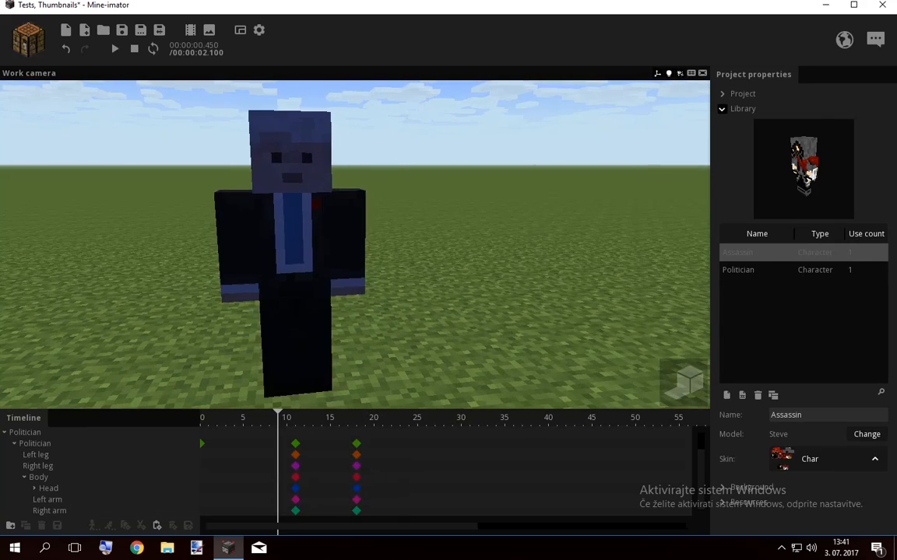
pyautogui.click(295, 444)
pyautogui.moveTo(260, 244)
pyautogui.mouseDown(button='right')
pyautogui.moveTo(248, 273)
pyautogui.moveTo(256, 249)
pyautogui.mouseUp(button='right')
pyautogui.press('space')
pyautogui.press('space')
pyautogui.press('w')
pyautogui.press('space')
pyautogui.press('space')
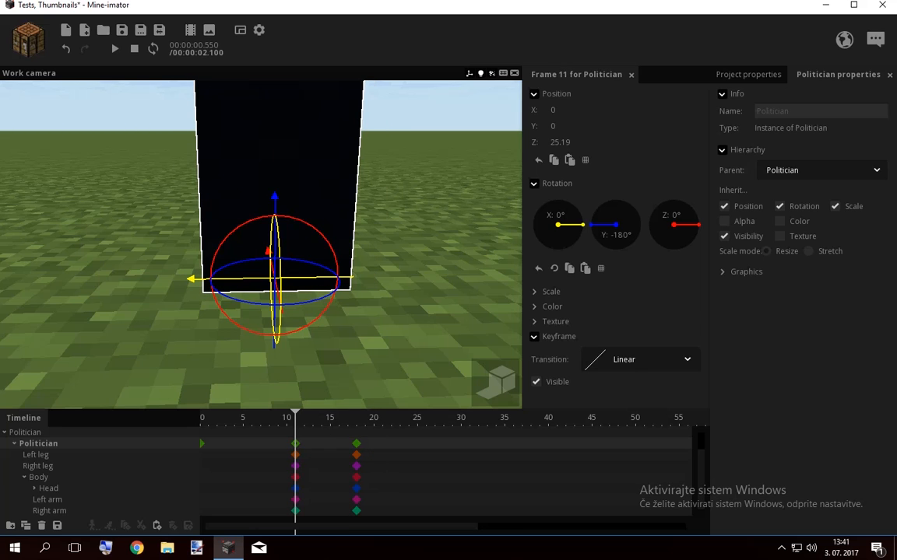
# Shift the politician slightly along X at frame 18 and replay the stance change from frame 11
pyautogui.scroll(-2, 261, 245)
pyautogui.scroll(2, 260, 245)
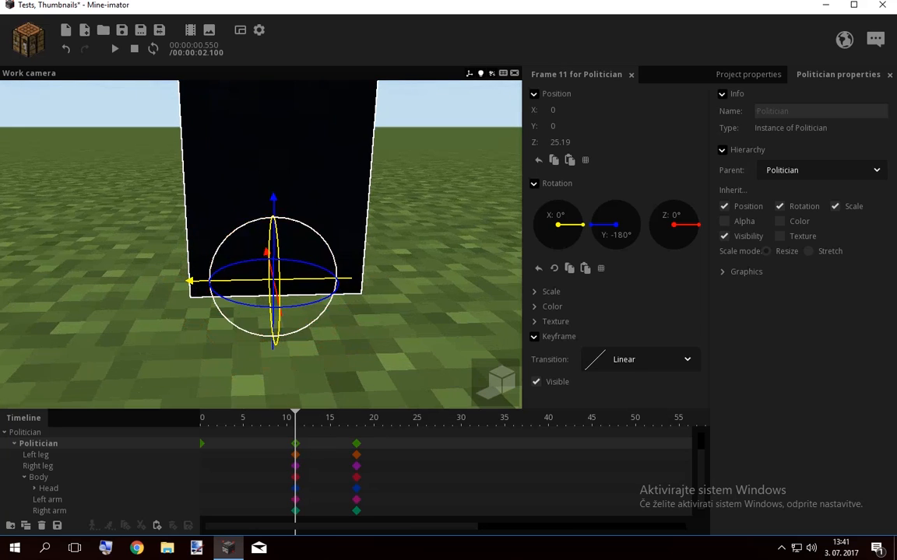
pyautogui.press('space')
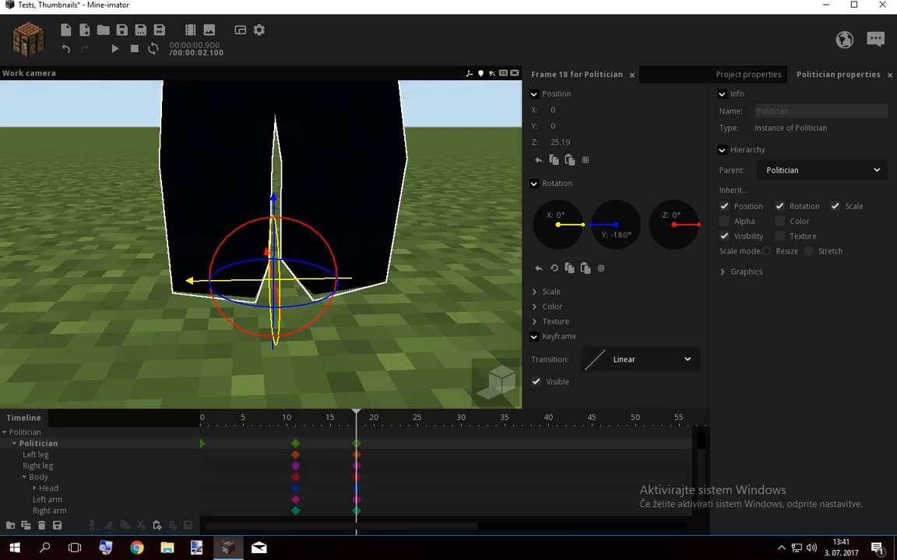
pyautogui.press('space')
pyautogui.press('space')
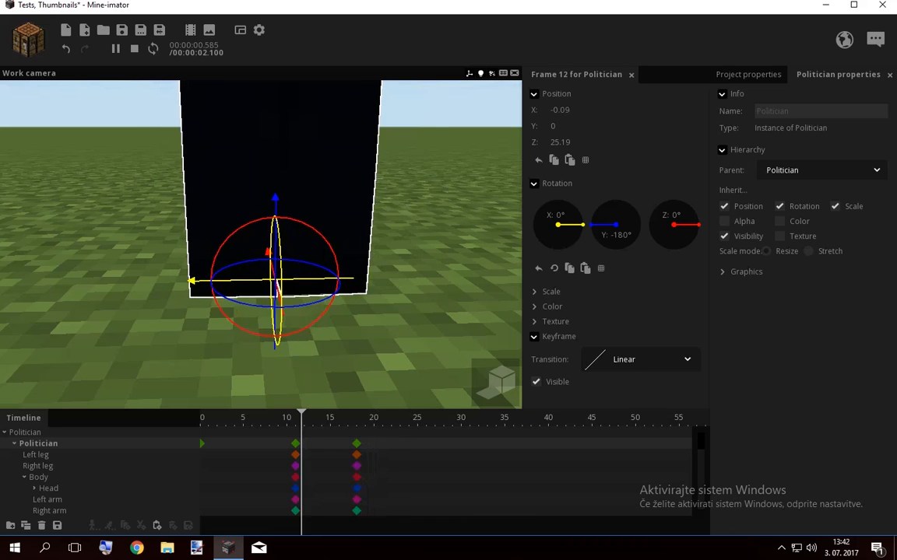
pyautogui.press('space')
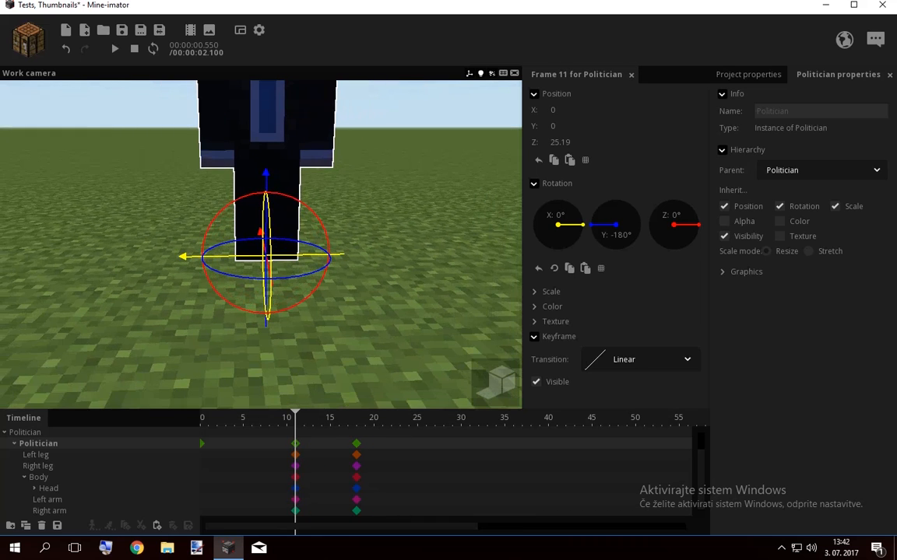
# Move the politician and leg keyframes from frame 18 to 17, give their frame 11 keyframes an S-curve transition, and play back
pyautogui.moveTo(340, 436); pyautogui.dragTo(348, 466)
pyautogui.moveTo(279, 435); pyautogui.dragTo(309, 467)
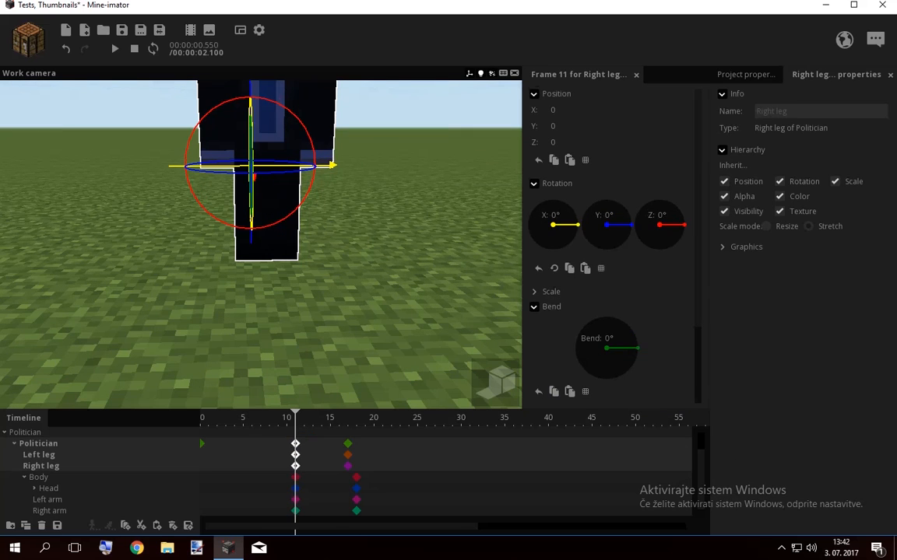
pyautogui.scroll(-3, 631, 358)
pyautogui.click(631, 368)
pyautogui.scroll(-1, 626, 420)
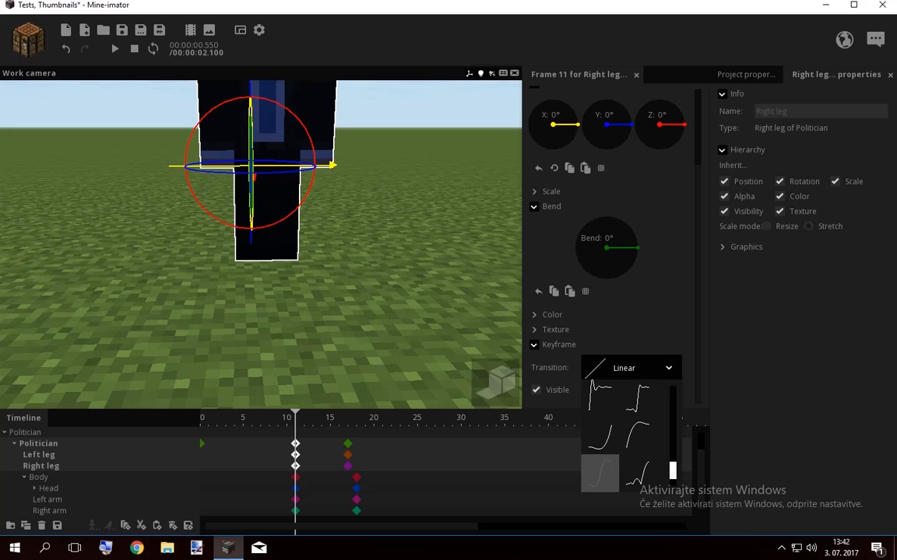
pyautogui.click(600, 474)
pyautogui.click(513, 476)
pyautogui.press('space')
pyautogui.press('space')
pyautogui.scroll(-2, 355, 244)
pyautogui.moveTo(355, 244); pyautogui.dragTo(358, 225)
pyautogui.press('space')
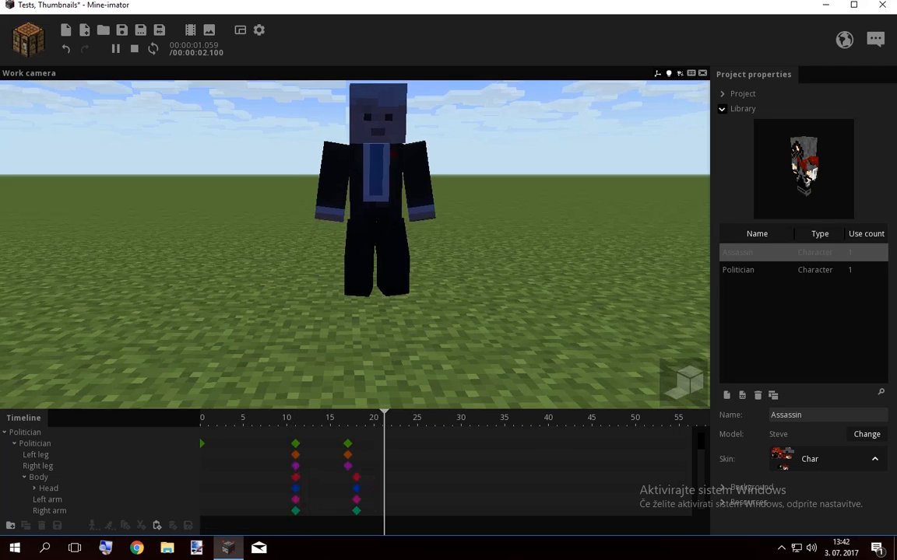
# Move the politician's body and head keyframes from frame 18 to frame 19
pyautogui.click(356, 478)
pyautogui.click(356, 488)
pyautogui.moveTo(367, 491); pyautogui.dragTo(351, 474)
pyautogui.press('e')
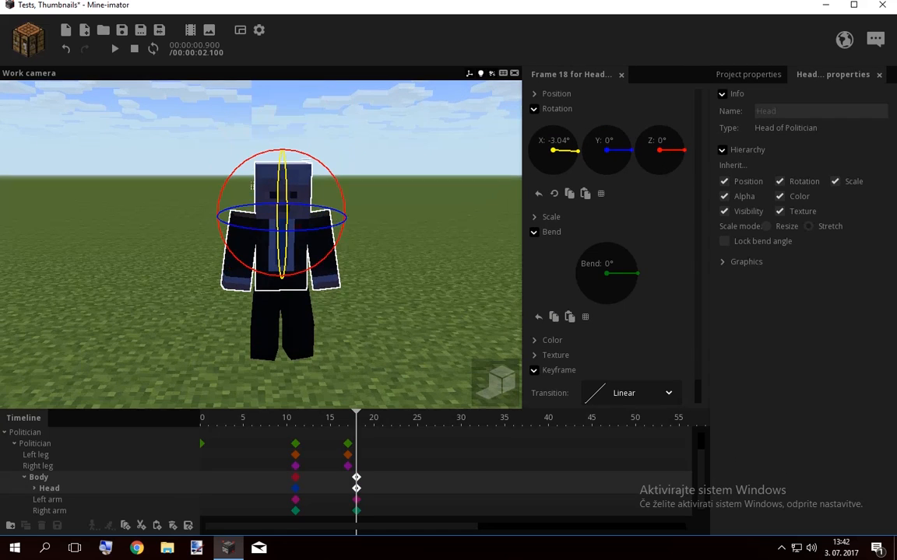
pyautogui.moveTo(306, 492); pyautogui.dragTo(290, 474)
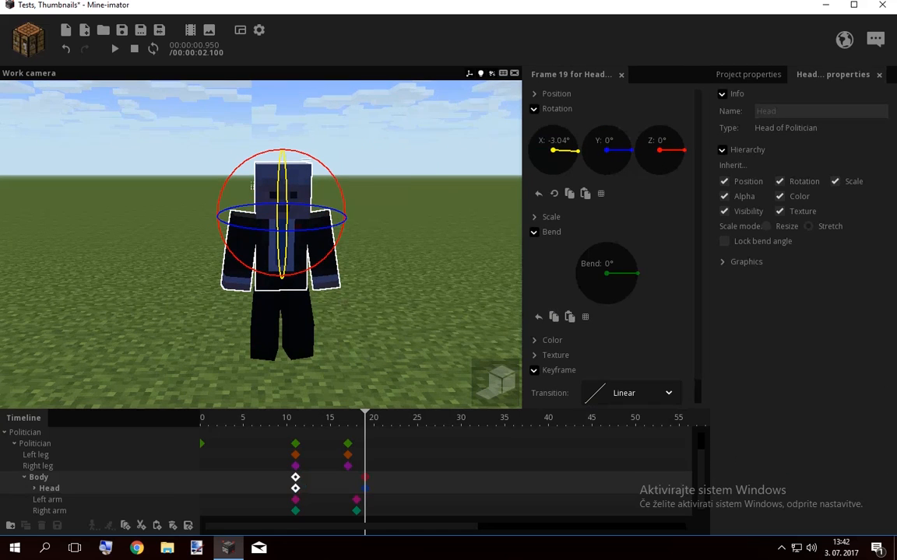
# Apply an S-curve transition to the body and head keyframes at frame 11 and play back the movement
pyautogui.click(295, 419)
pyautogui.click(631, 393)
pyautogui.scroll(-1, 643, 498)
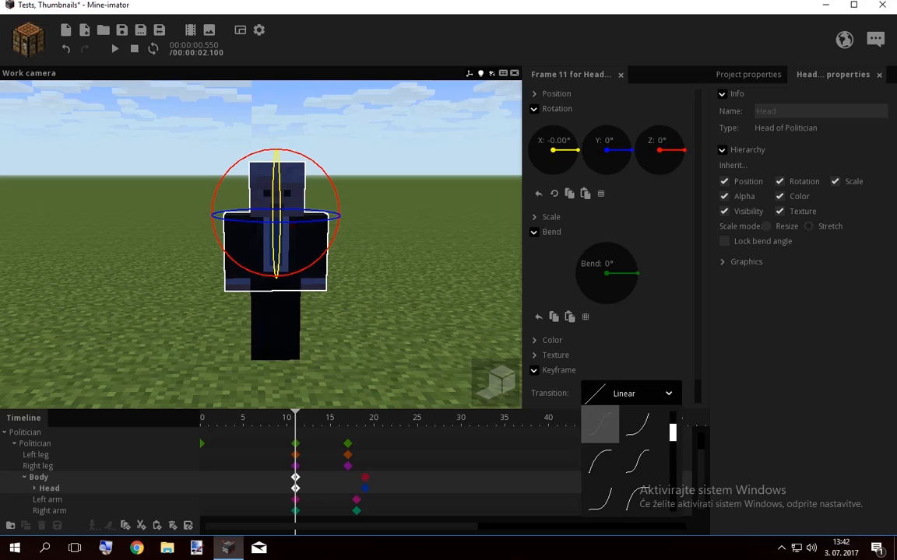
pyautogui.click(600, 425)
pyautogui.press('space')
pyautogui.press('space')
pyautogui.click(600, 467)
pyautogui.press('space')
pyautogui.press('space')
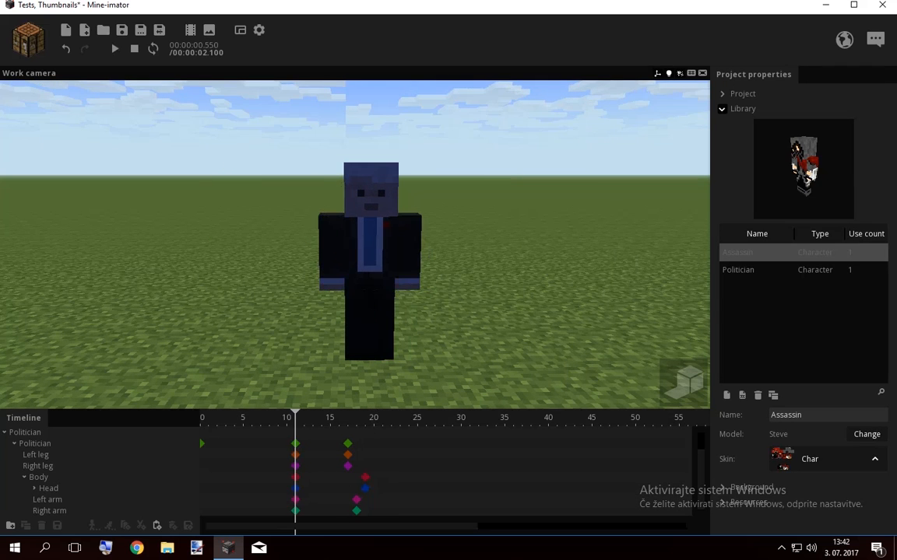
# Move the politician's left arm keyframe from frame 18 to 21 and the right arm keyframe to 22
pyautogui.moveTo(362, 508); pyautogui.dragTo(367, 514)
pyautogui.moveTo(356, 510); pyautogui.dragTo(391, 511)
pyautogui.click(390, 510)
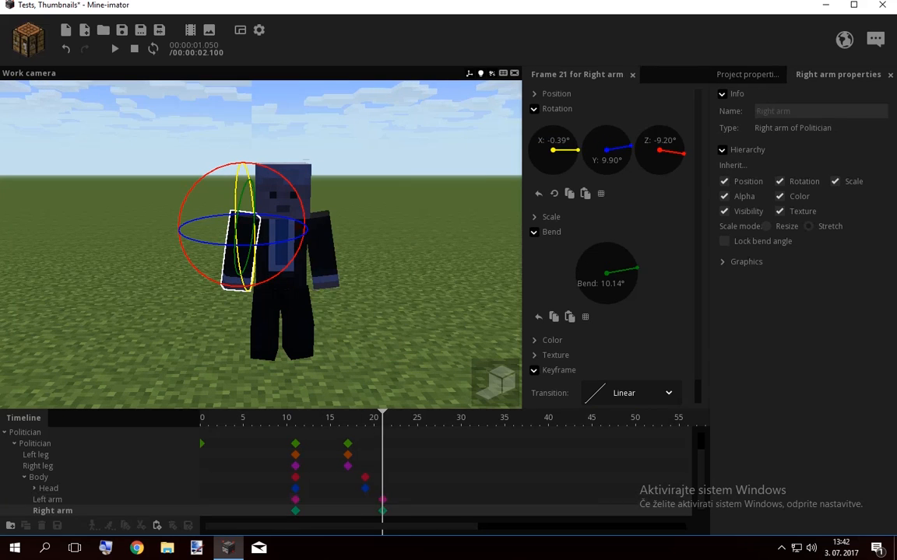
pyautogui.click(347, 418)
# Apply an S-curve transition to both arm keyframes at frame 11 and play back the animation
pyautogui.moveTo(310, 515); pyautogui.dragTo(289, 497)
pyautogui.click(295, 418)
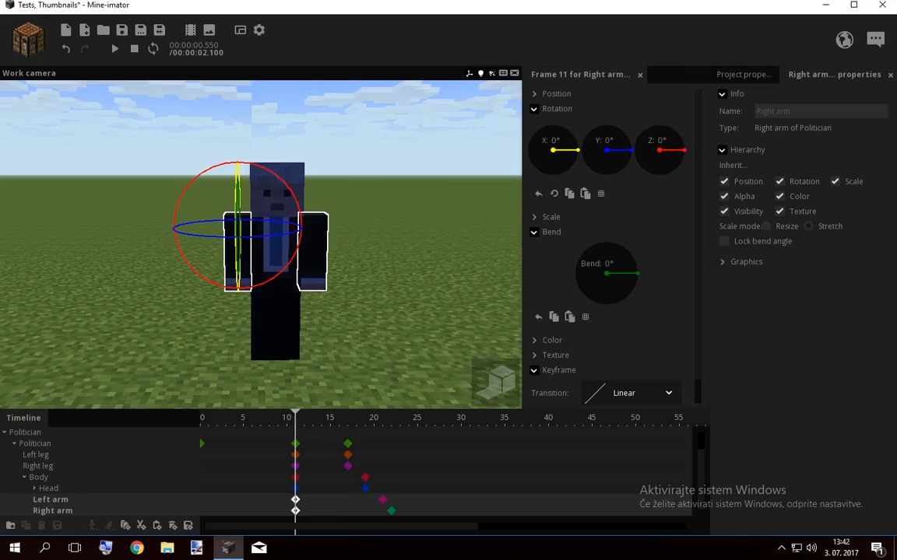
pyautogui.scroll(-1, 631, 367)
pyautogui.click(631, 367)
pyautogui.click(600, 474)
pyautogui.press('space')
pyautogui.click(576, 474)
pyautogui.press('space')
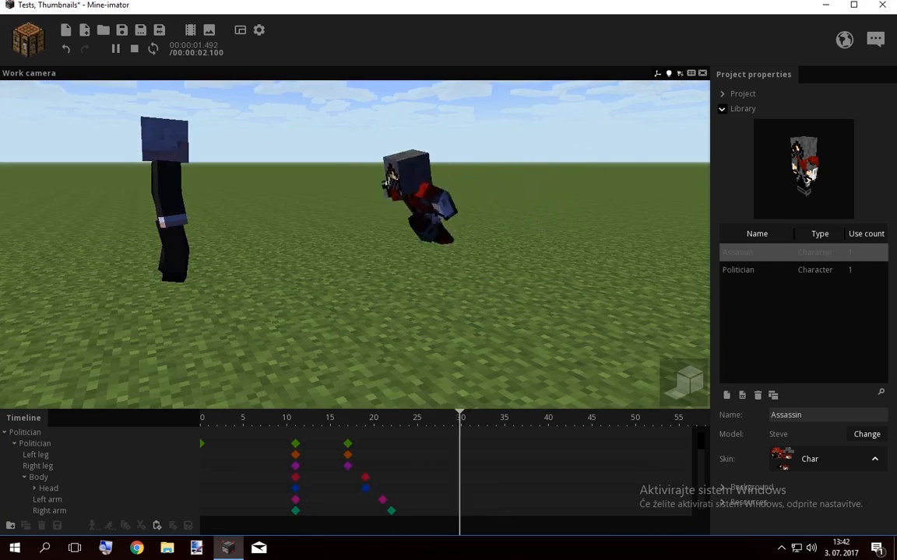
pyautogui.press('space')
# Fine-tune the politician at the frame 17 keyframe and play back the assassin's approach from behind the politician
pyautogui.click(348, 444)
pyautogui.moveTo(311, 272); pyautogui.dragTo(421, 237)
pyautogui.moveTo(73, 181); pyautogui.dragTo(73, 182)
pyautogui.click(311, 272)
pyautogui.moveTo(311, 272); pyautogui.dragTo(354, 308)
pyautogui.press('space')
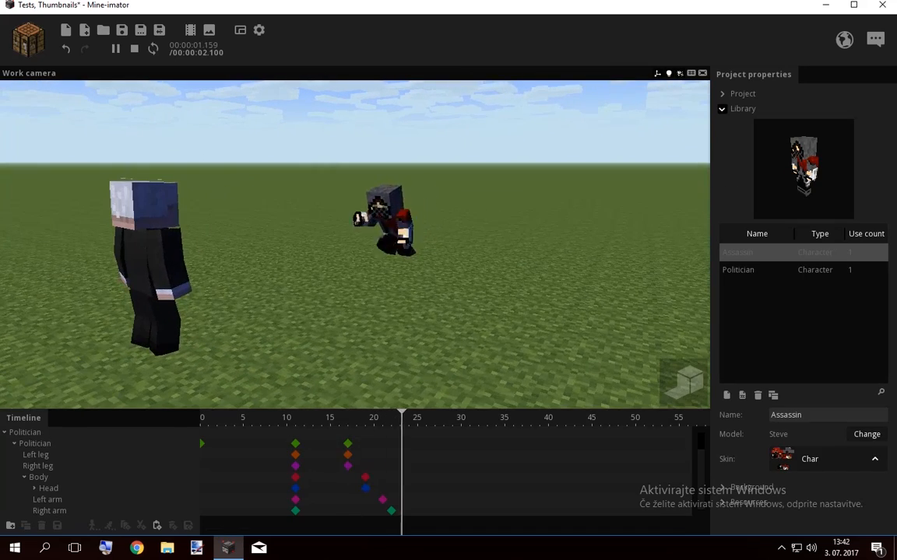
pyautogui.press('space')
# Set the playhead to frame 27, collapse the politician's body parts in the timeline and save the project
pyautogui.click(432, 418)
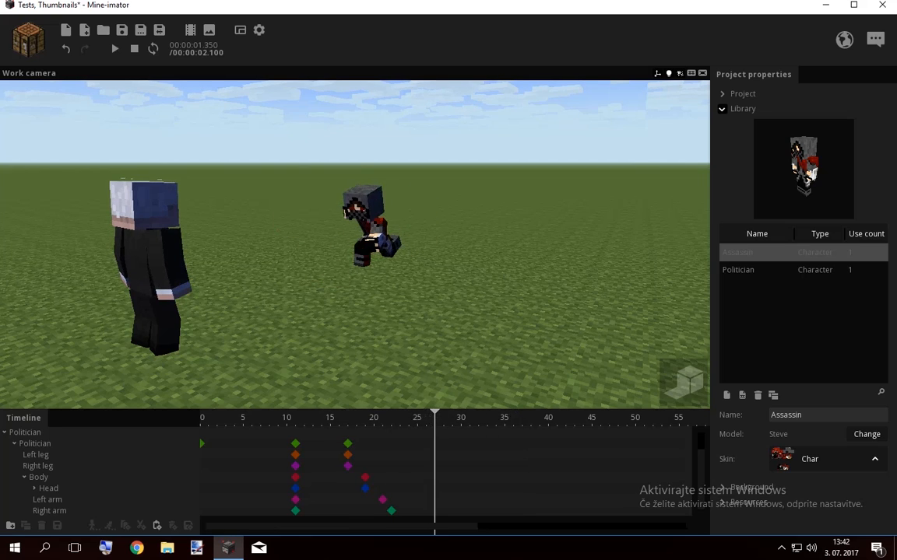
pyautogui.click(14, 443)
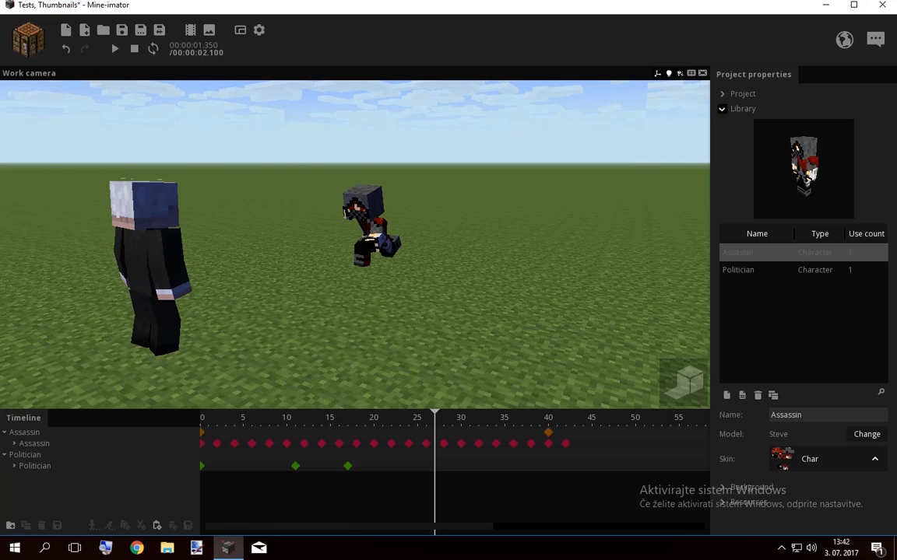
pyautogui.hotkey('ctrl', 's')
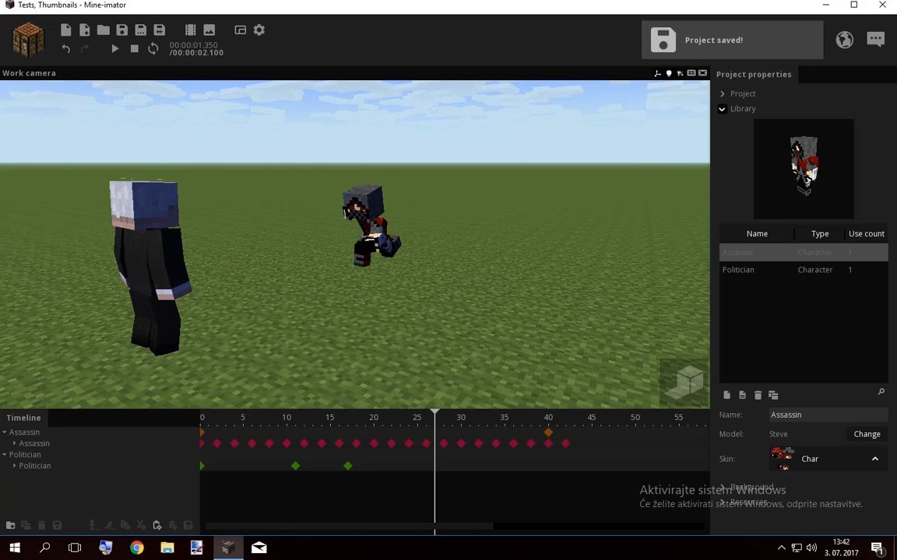
# Examine the politician's stance and the approaching assassin from several angles around frame 27
pyautogui.moveTo(355, 244); pyautogui.dragTo(363, 288)
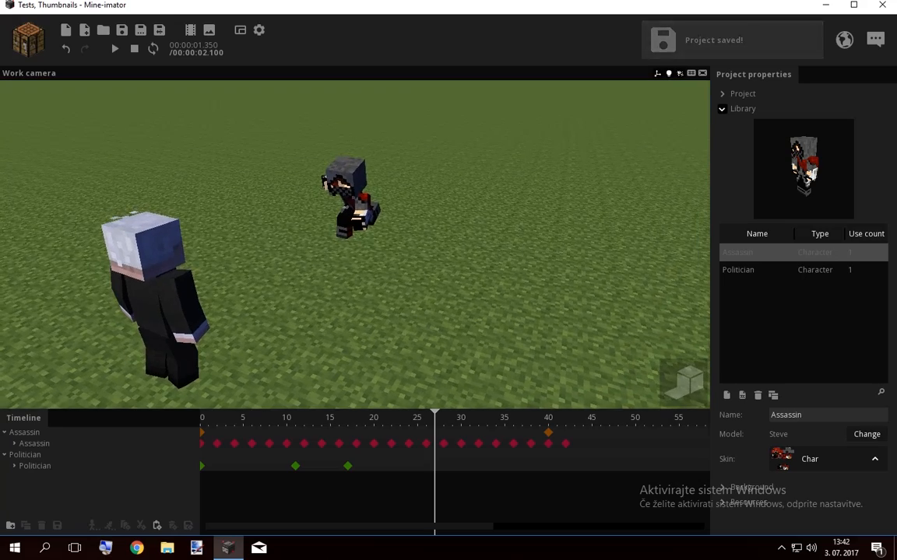
pyautogui.moveTo(355, 245); pyautogui.dragTo(184, 152)
pyautogui.press('space')
pyautogui.moveTo(355, 244); pyautogui.dragTo(456, 269)
pyautogui.scroll(-4, 355, 244)
pyautogui.press('space')
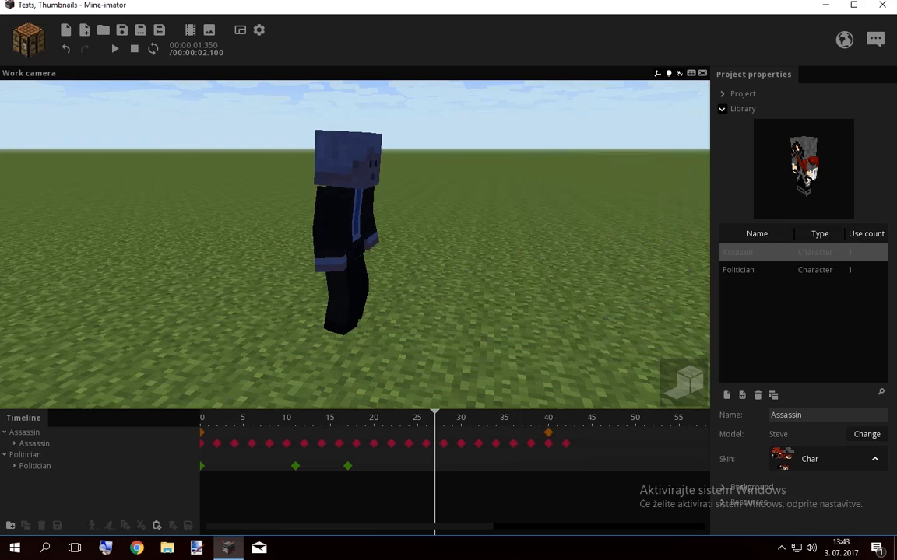
pyautogui.moveTo(355, 244); pyautogui.dragTo(560, 258, button='right')
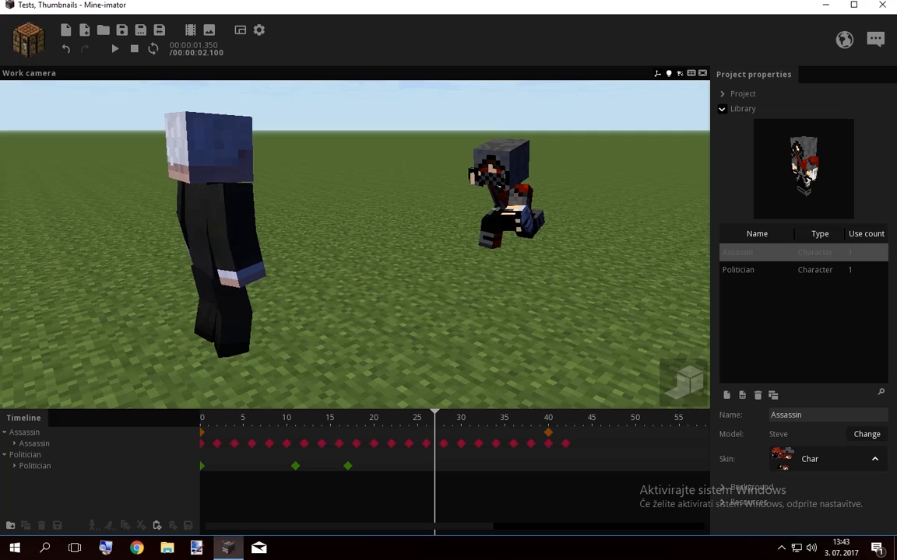
pyautogui.moveTo(355, 245); pyautogui.dragTo(277, 216, button='right')
pyautogui.press('w')
pyautogui.press('s')
# Compare both characters at frames 22 and 32 from a low viewpoint beside the politician
pyautogui.moveTo(435, 418); pyautogui.dragTo(391, 418)
pyautogui.moveTo(374, 245); pyautogui.dragTo(440, 249)
pyautogui.moveTo(391, 418); pyautogui.dragTo(478, 418)
pyautogui.moveTo(355, 244); pyautogui.dragTo(373, 232, button='right')
pyautogui.press('w')
pyautogui.press('s')
pyautogui.press('a')
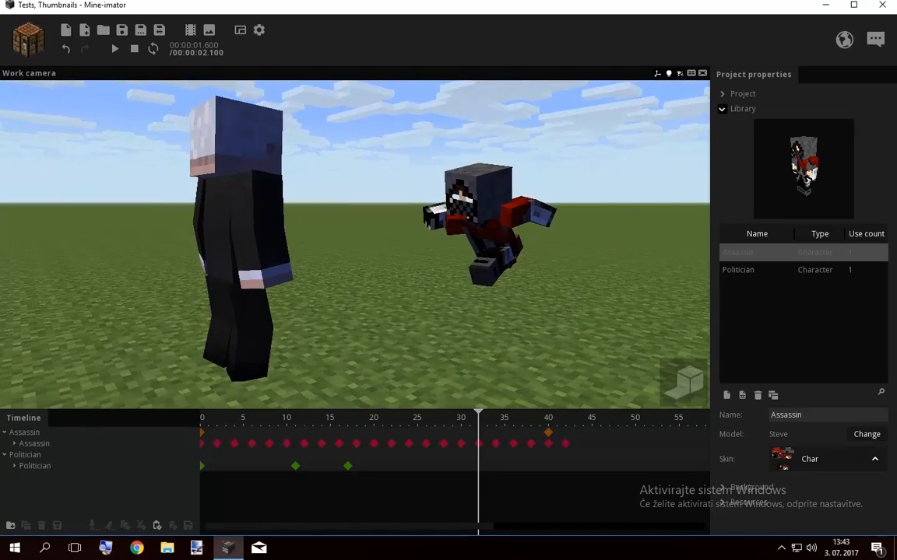
# Play back the run-up, then check the lunge pose at frame 42 and the approach at frame 34
pyautogui.press('space')
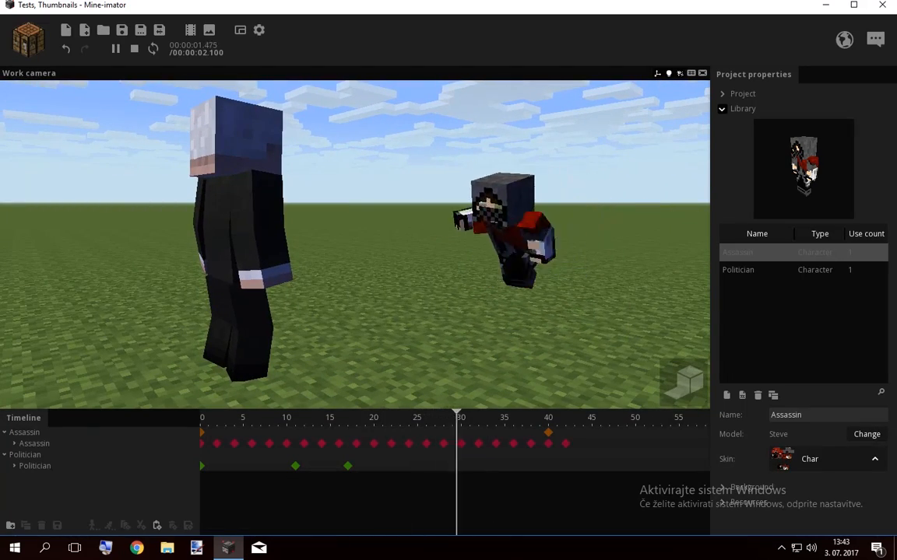
pyautogui.press('space')
pyautogui.moveTo(374, 232); pyautogui.dragTo(365, 232, button='right')
pyautogui.press('space')
pyautogui.press('space')
pyautogui.moveTo(364, 232); pyautogui.dragTo(311, 228)
pyautogui.moveTo(372, 418); pyautogui.dragTo(565, 418)
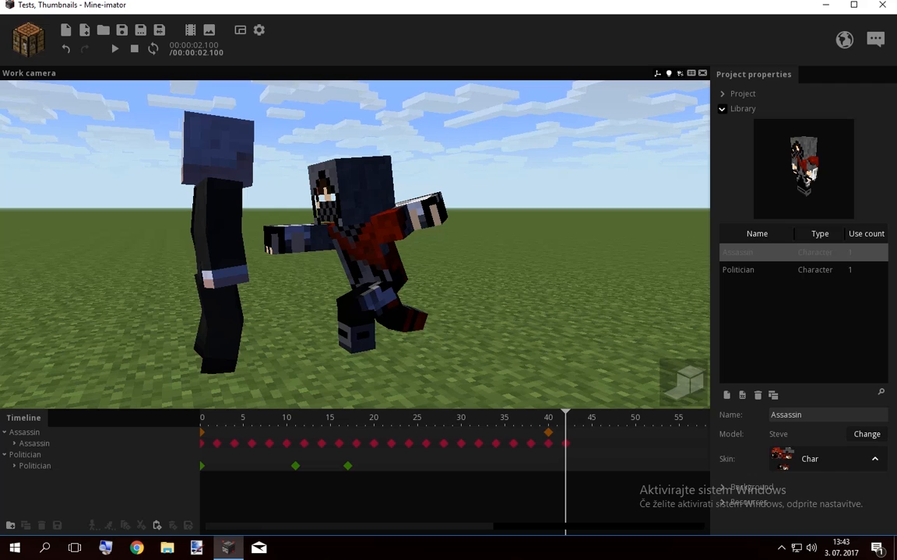
pyautogui.click(496, 418)
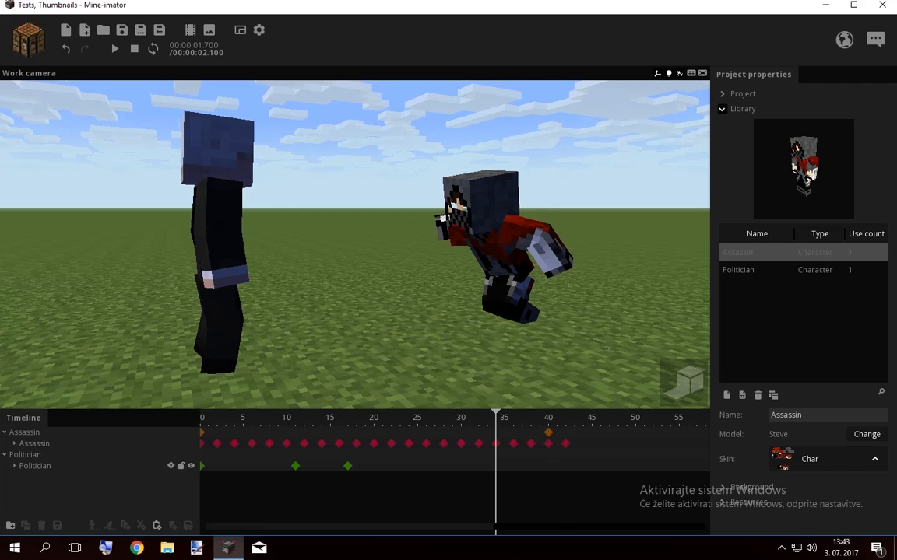
# Expand the politician's body parts and keyframe the figure, both legs, body, head and arms at frame 34
pyautogui.click(14, 466)
pyautogui.click(495, 467)
pyautogui.click(496, 478)
pyautogui.click(495, 488)
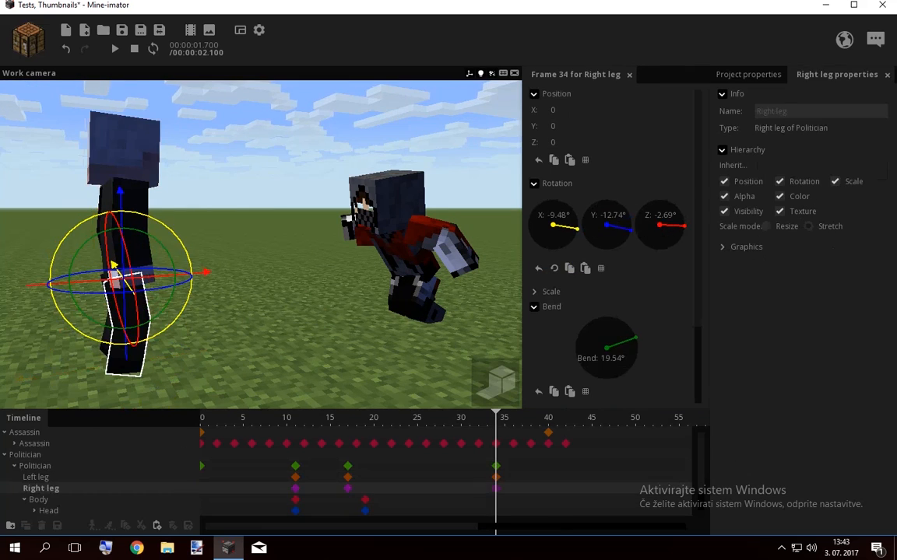
pyautogui.click(496, 500)
pyautogui.click(496, 511)
pyautogui.scroll(-1, 496, 506)
pyautogui.click(496, 500)
pyautogui.click(495, 511)
pyautogui.scroll(1, 495, 467)
# Pose the politician's left leg at frame 42 with its knee bent back about 53° and an X rotation of about 12°
pyautogui.press('space')
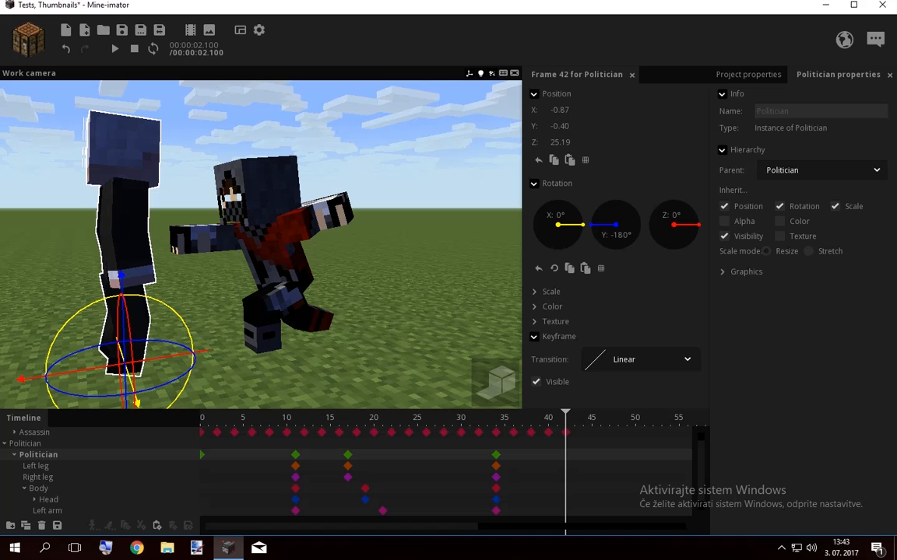
pyautogui.click(126, 323)
pyautogui.moveTo(190, 319); pyautogui.dragTo(209, 300)
pyautogui.press('w')
pyautogui.moveTo(210, 300); pyautogui.dragTo(240, 289, button='right')
pyautogui.press('s')
pyautogui.press('s')
pyautogui.press('w')
pyautogui.press('s')
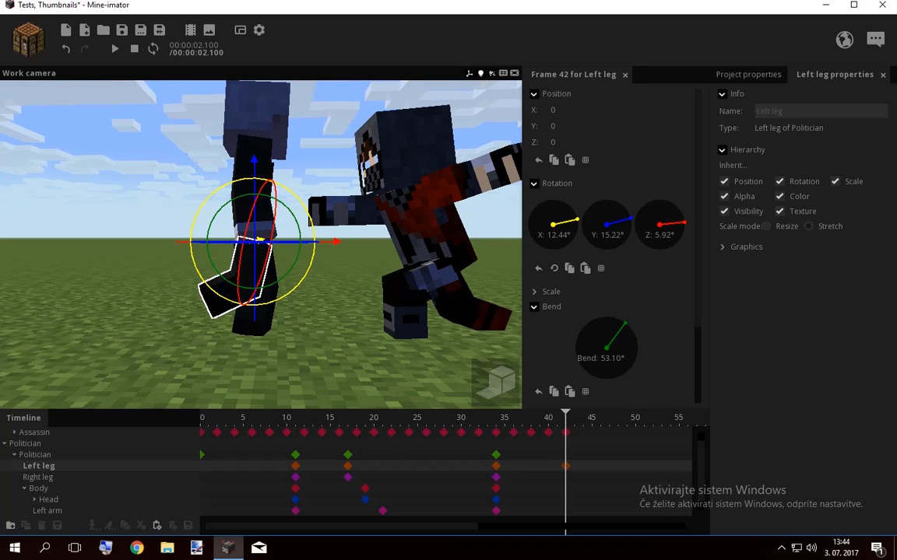
# Swing the politician's right leg forward to about -50° at frame 42 and turn the left leg's Y rotation to about 2°
pyautogui.click(566, 477)
pyautogui.moveTo(350, 233); pyautogui.dragTo(285, 296)
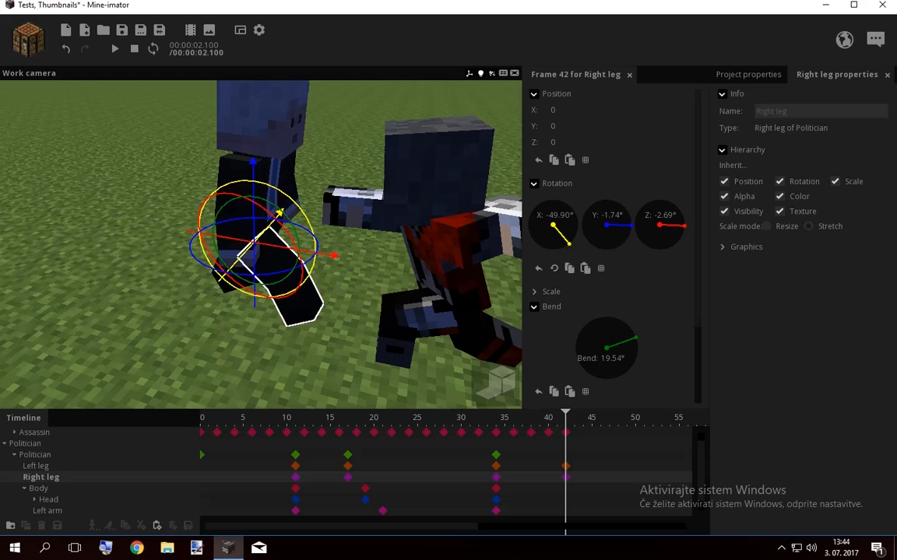
pyautogui.click(229, 277)
pyautogui.moveTo(234, 278); pyautogui.dragTo(109, 321)
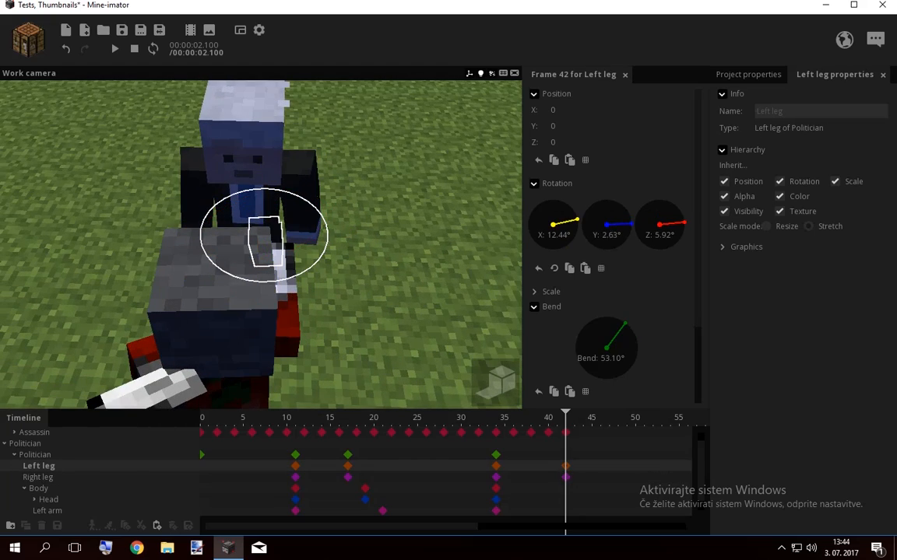
pyautogui.moveTo(195, 311); pyautogui.dragTo(327, 237)
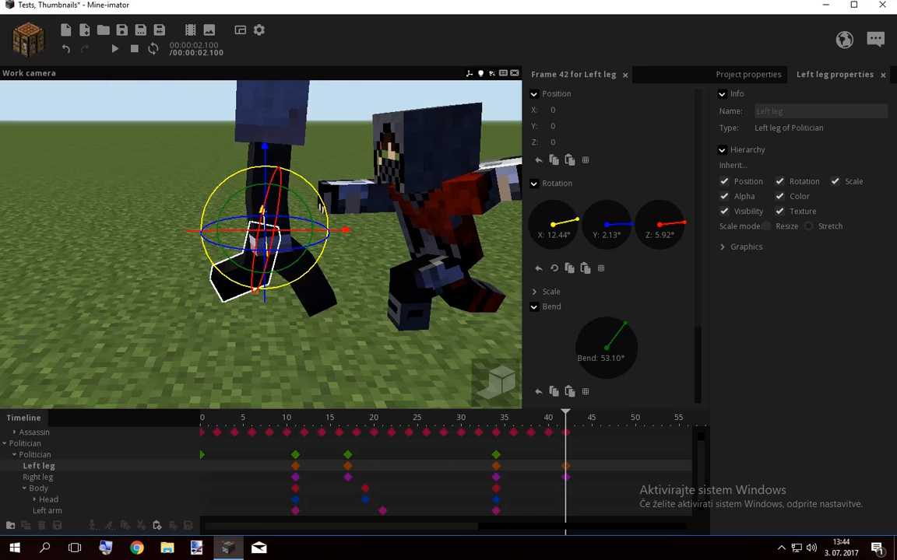
# Bend the politician's right leg about 54° at frame 42 and rotate it to about -51° in X
pyautogui.click(312, 286)
pyautogui.moveTo(305, 269); pyautogui.dragTo(330, 226)
pyautogui.moveTo(330, 274); pyautogui.dragTo(329, 282)
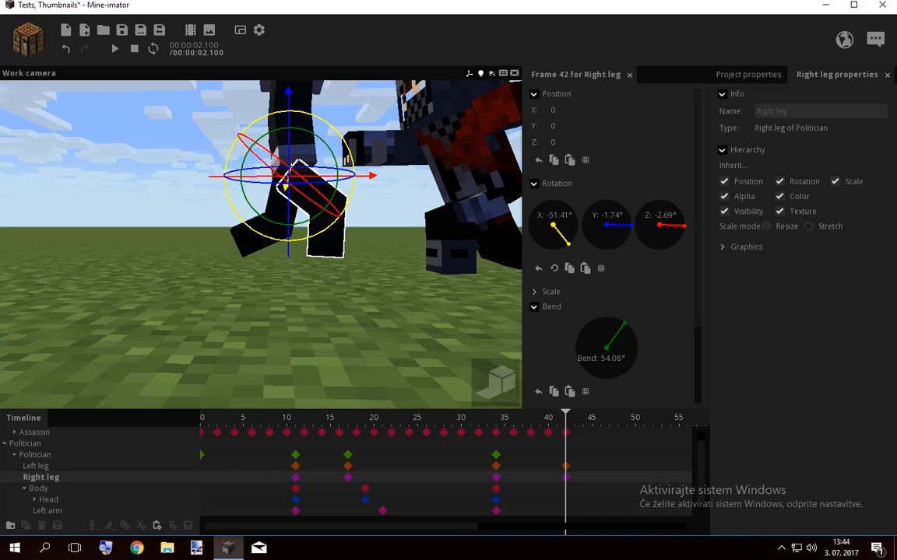
# Lower the whole politician to a Y position of -2.50 at frame 42 and preview the transition
pyautogui.click(35, 455)
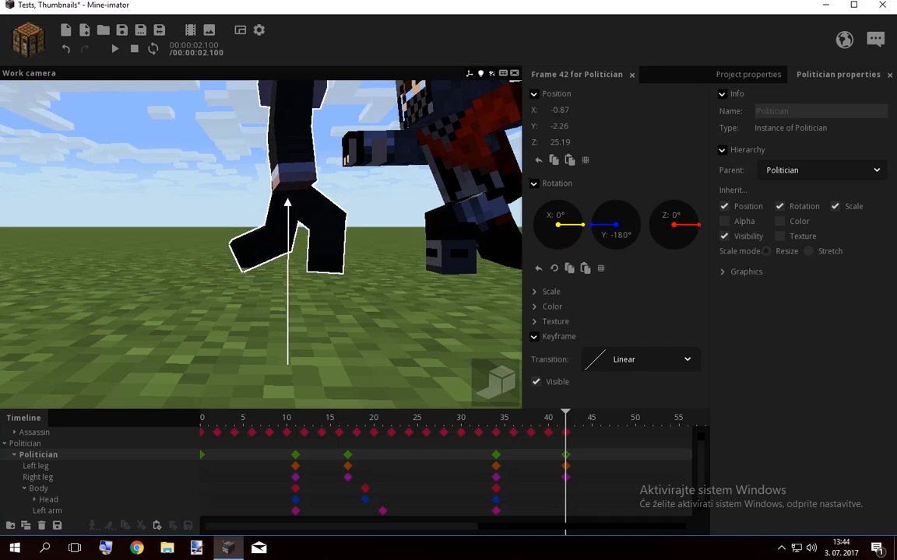
pyautogui.click(496, 454)
pyautogui.click(565, 455)
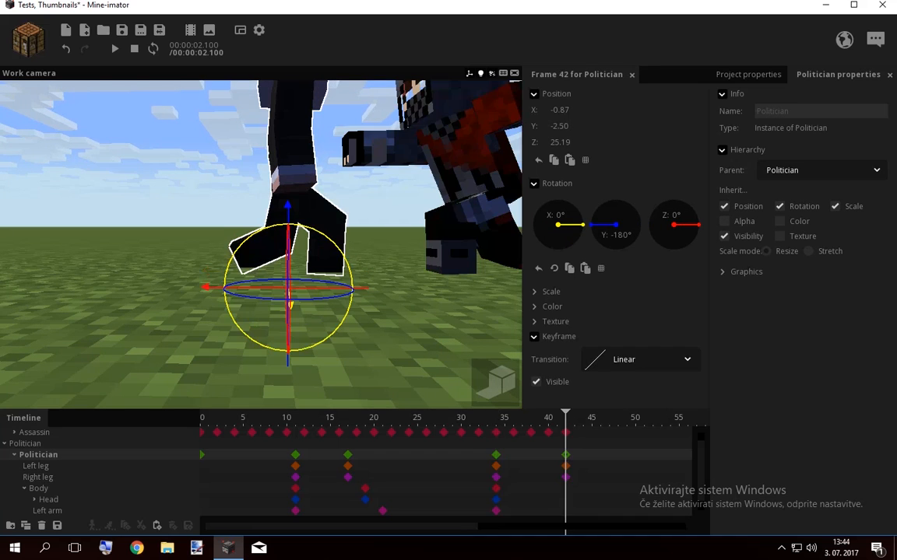
pyautogui.moveTo(565, 418); pyautogui.dragTo(487, 417)
pyautogui.click(436, 327)
pyautogui.press('e')
pyautogui.press('s')
pyautogui.press('space')
# Lean the politician's body toward the assassin and tilt the head at frame 42
pyautogui.click(565, 489)
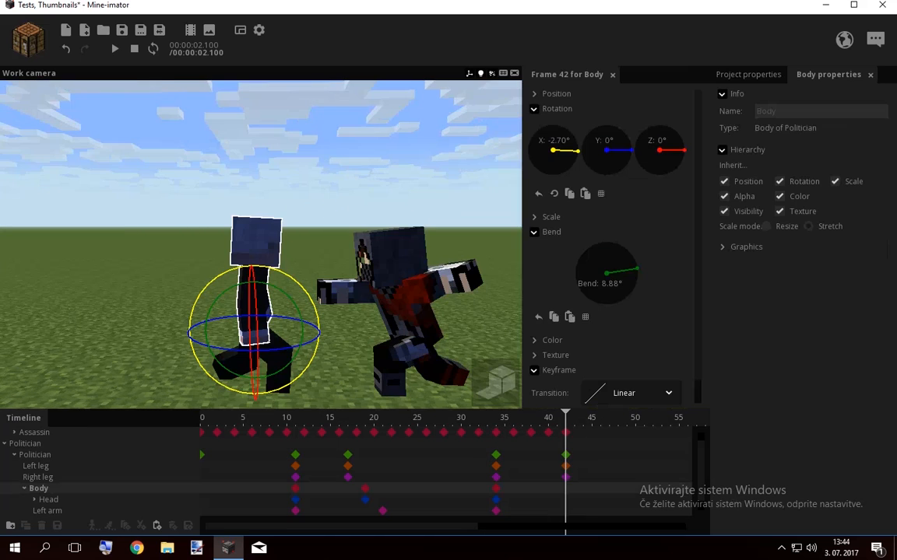
pyautogui.moveTo(304, 288); pyautogui.dragTo(251, 337)
pyautogui.click(273, 243)
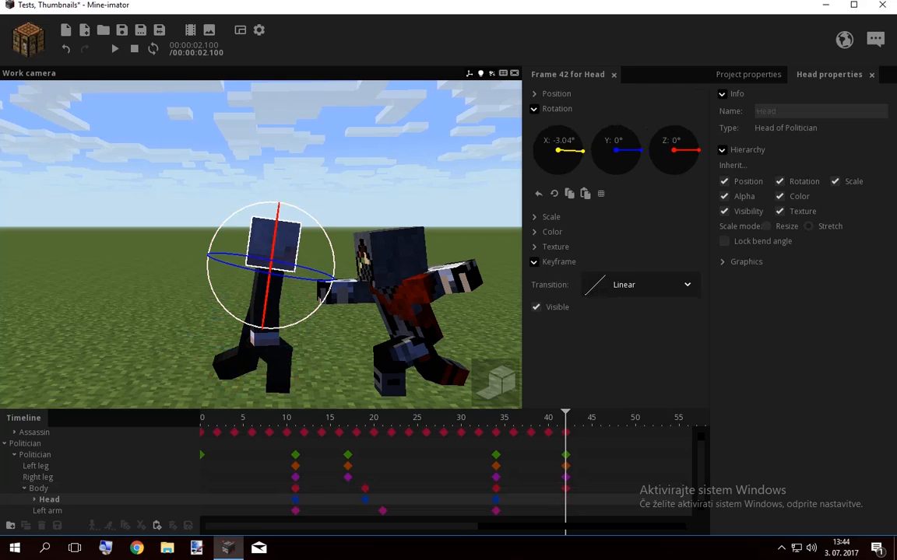
# Try to pose the politician's left arm toward the assassin's outstretched hand at frame 42, then reset its rotation
pyautogui.click(268, 302)
pyautogui.moveTo(373, 194); pyautogui.dragTo(160, 243)
pyautogui.moveTo(342, 195); pyautogui.dragTo(312, 199, button='right')
pyautogui.moveTo(317, 220)
pyautogui.mouseDown()
pyautogui.moveTo(343, 183)
pyautogui.moveTo(333, 227)
pyautogui.mouseUp()
pyautogui.moveTo(391, 275); pyautogui.dragTo(341, 270)
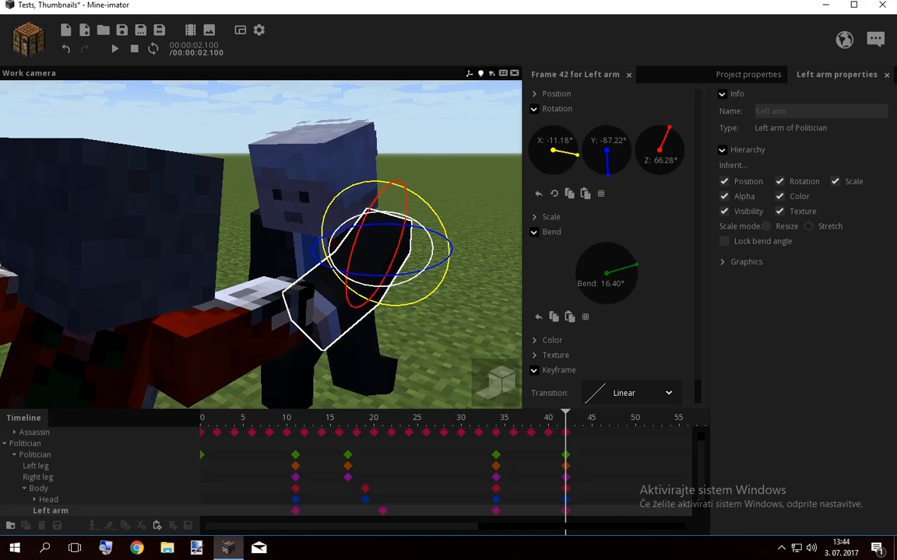
pyautogui.click(539, 194)
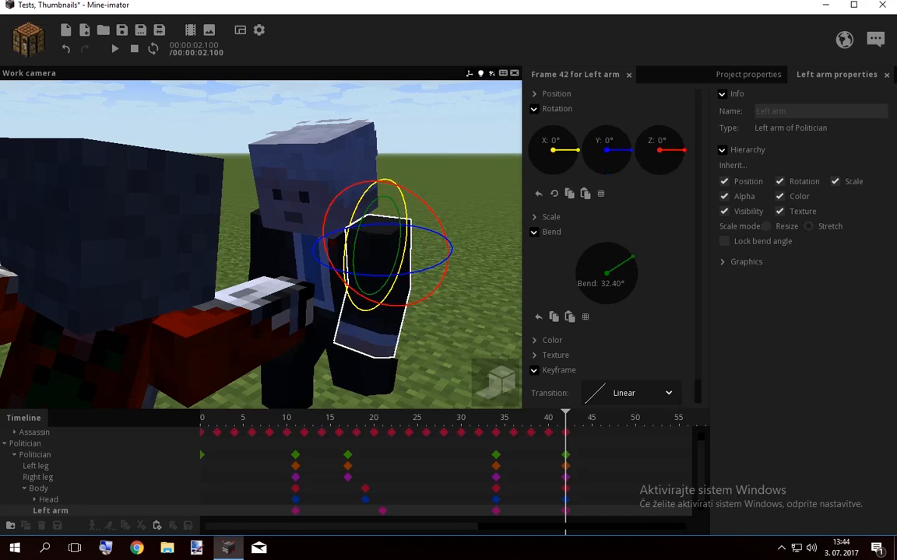
# Straighten the politician's left arm and aim it at the assassin's hand, rotated about -98° in Y and 80° in Z
pyautogui.moveTo(383, 298); pyautogui.dragTo(327, 265)
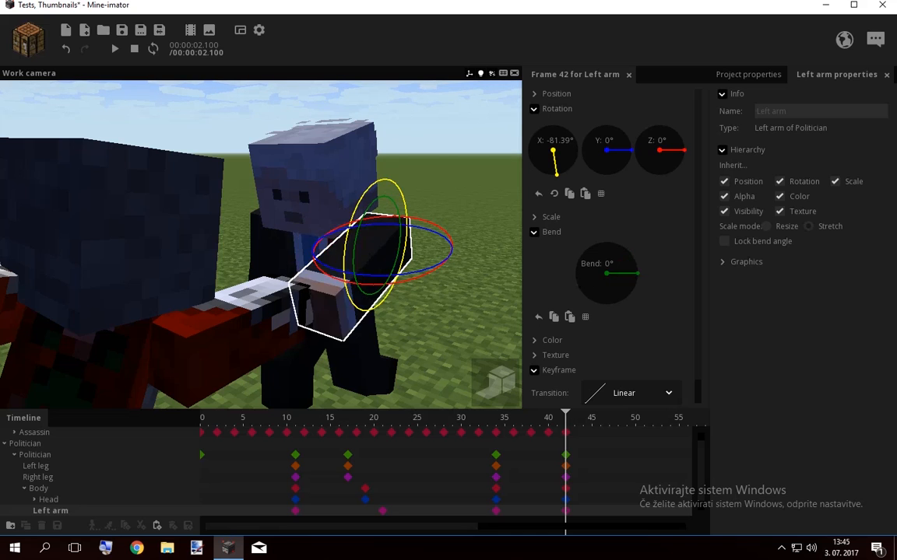
pyautogui.moveTo(400, 305); pyautogui.dragTo(357, 283)
pyautogui.hotkey('ctrl', 'z')
pyautogui.moveTo(382, 327); pyautogui.dragTo(321, 267)
pyautogui.moveTo(331, 308); pyautogui.dragTo(486, 339)
pyautogui.press('w')
pyautogui.moveTo(321, 267); pyautogui.dragTo(414, 303, button='right')
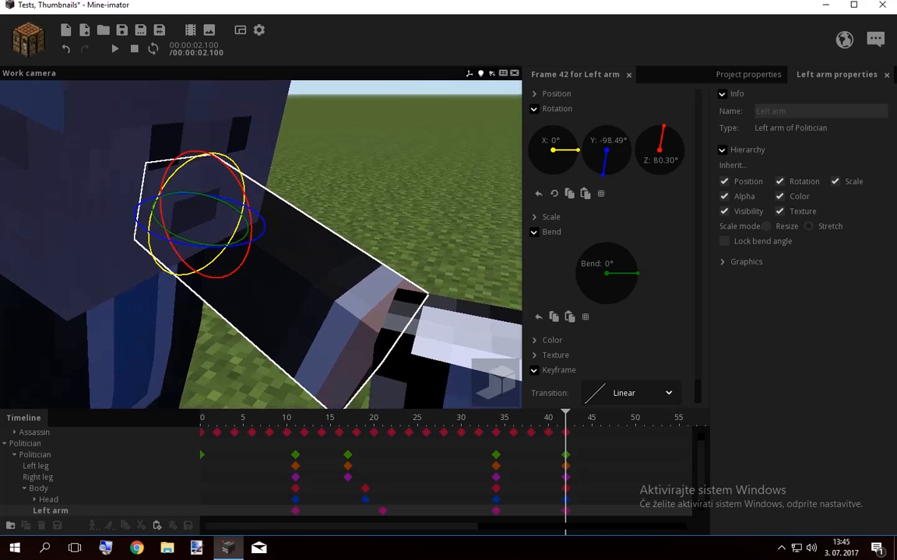
pyautogui.moveTo(226, 245); pyautogui.dragTo(212, 243)
pyautogui.hotkey('ctrl', 'z')
pyautogui.moveTo(212, 242)
pyautogui.mouseDown(button='right')
pyautogui.moveTo(215, 272)
pyautogui.moveTo(211, 237)
pyautogui.mouseUp(button='right')
pyautogui.press('s')
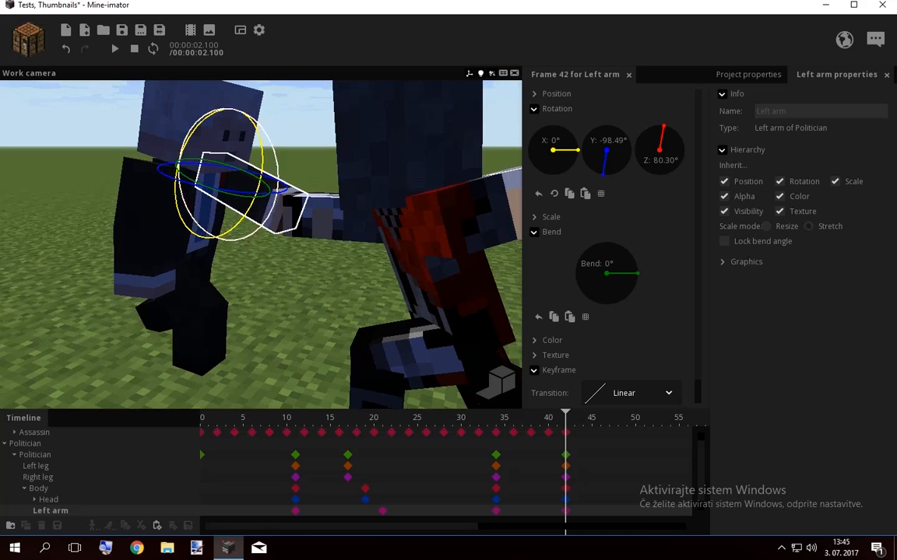
# Reset the politician's right arm rotation and bend at frame 42, then raise the arm forward toward the assassin
pyautogui.scroll(-1, 85, 490)
pyautogui.click(53, 511)
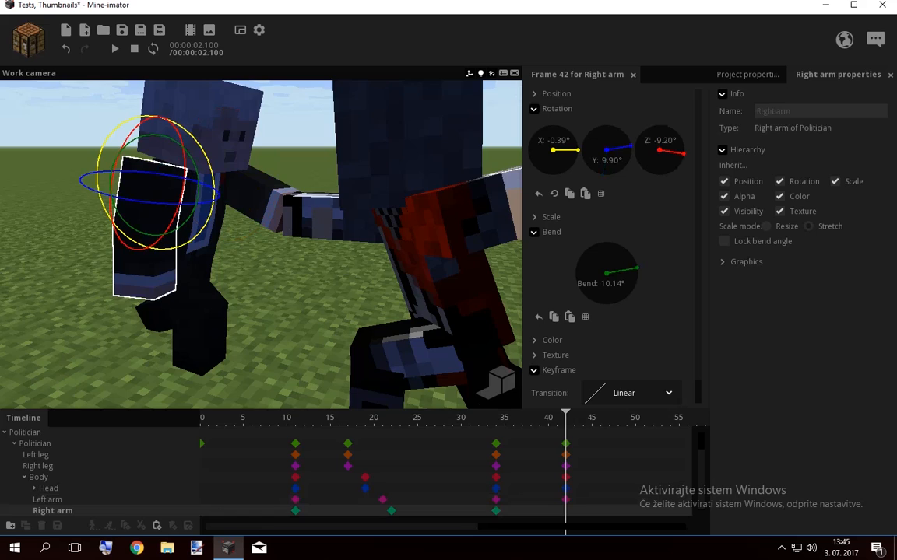
pyautogui.moveTo(226, 312); pyautogui.dragTo(198, 358)
pyautogui.rightClick(606, 151)
pyautogui.rightClick(659, 151)
pyautogui.rightClick(554, 151)
pyautogui.rightClick(606, 274)
pyautogui.moveTo(164, 243); pyautogui.dragTo(206, 202)
pyautogui.click(272, 311)
pyautogui.scroll(-5, 272, 312)
pyautogui.moveTo(272, 311); pyautogui.dragTo(263, 240)
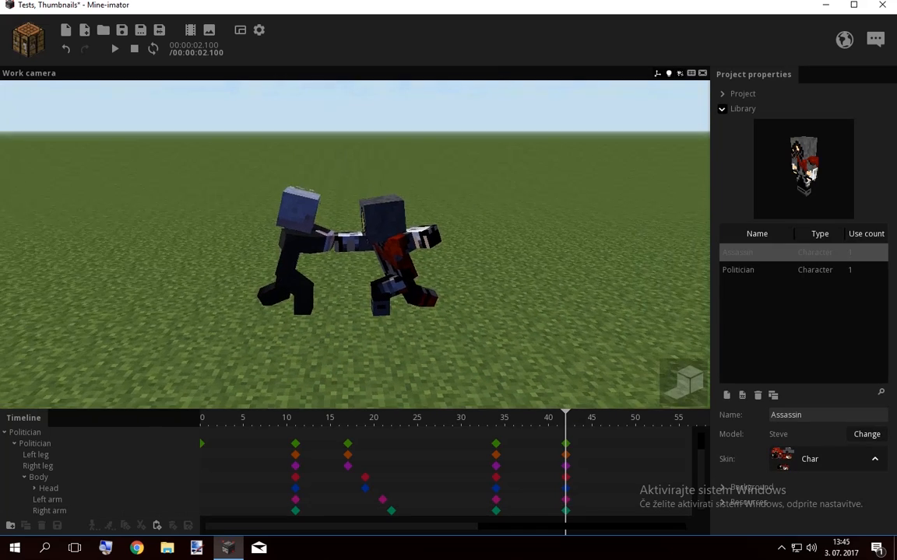
# Stagger the politician's frame 34 keyframes, moving the figure and legs to frame 36 and both arms to frame 33
pyautogui.moveTo(566, 417); pyautogui.dragTo(434, 418)
pyautogui.press('space')
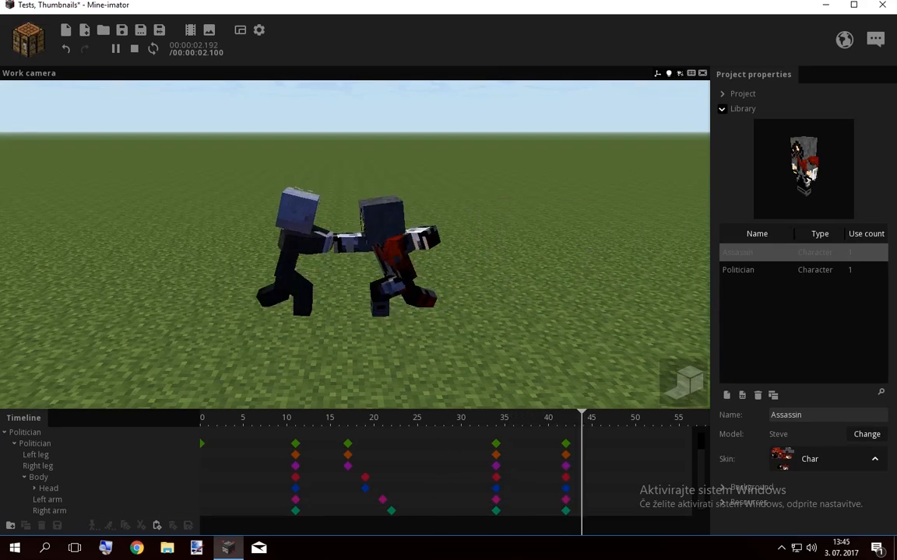
pyautogui.click(434, 418)
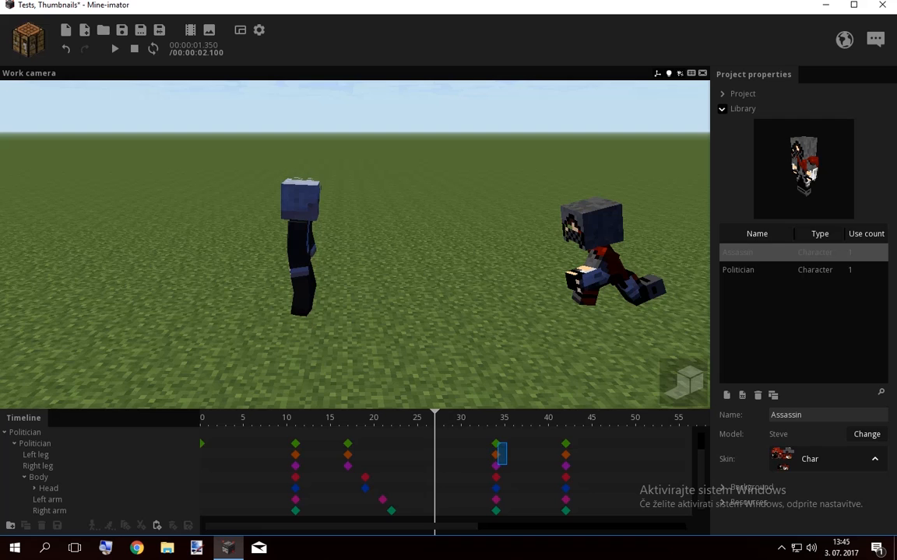
pyautogui.moveTo(506, 464); pyautogui.dragTo(513, 466)
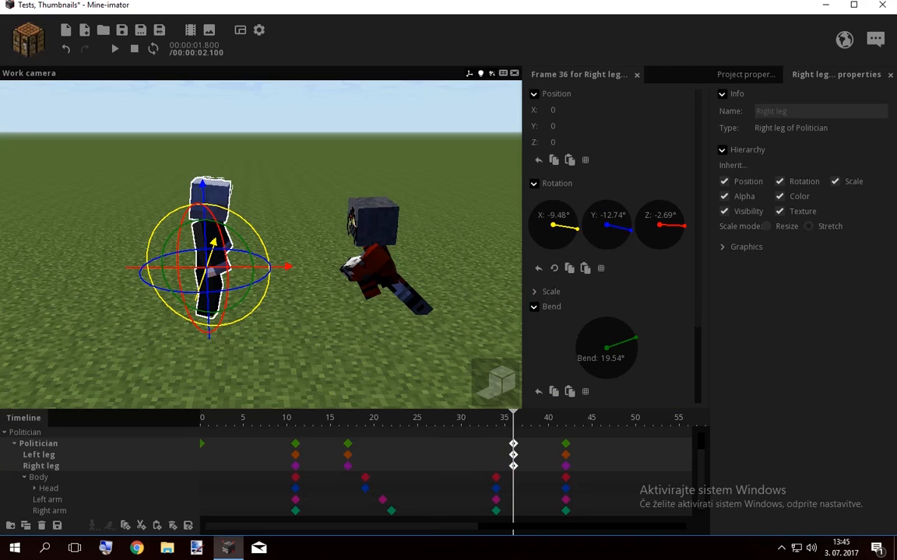
pyautogui.click(506, 500)
# Apply a curved easing transition to the politician's keyframes at frames 33 to 36 and play back the reaction
pyautogui.moveTo(505, 500); pyautogui.dragTo(518, 442)
pyautogui.scroll(-3, 607, 233)
pyautogui.click(630, 367)
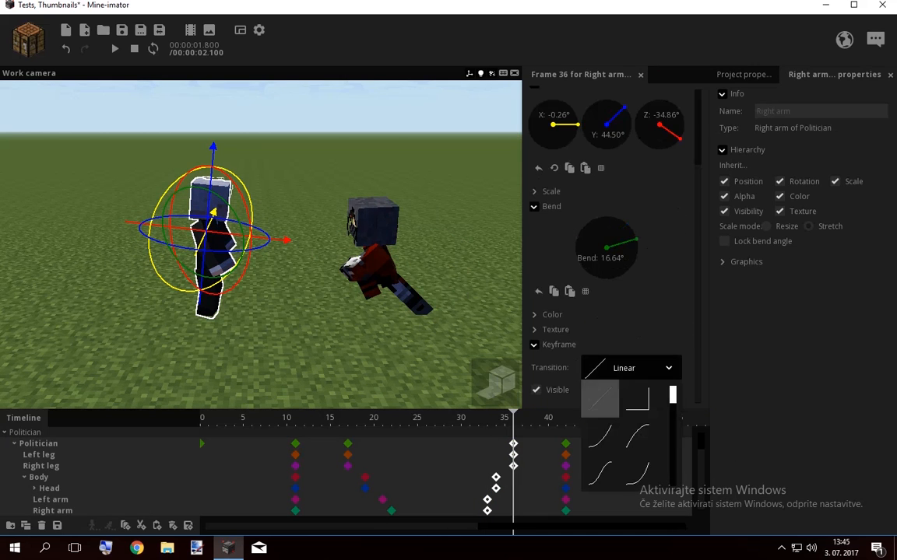
pyautogui.click(599, 436)
pyautogui.press('space')
pyautogui.press('space')
pyautogui.click(436, 156)
pyautogui.press('space')
pyautogui.press('space')
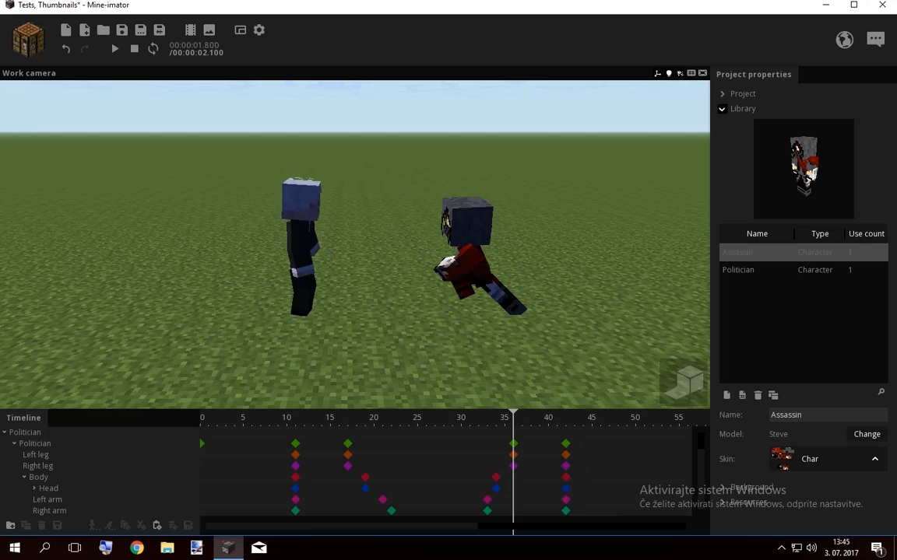
pyautogui.moveTo(436, 171); pyautogui.dragTo(447, 152)
pyautogui.press('space')
pyautogui.press('space')
# Try the politician's right arm keyframe at frame 31 and play back the reaction
pyautogui.moveTo(487, 510); pyautogui.dragTo(470, 511)
pyautogui.press('space')
pyautogui.press('space')
pyautogui.click(445, 477)
pyautogui.press('space')
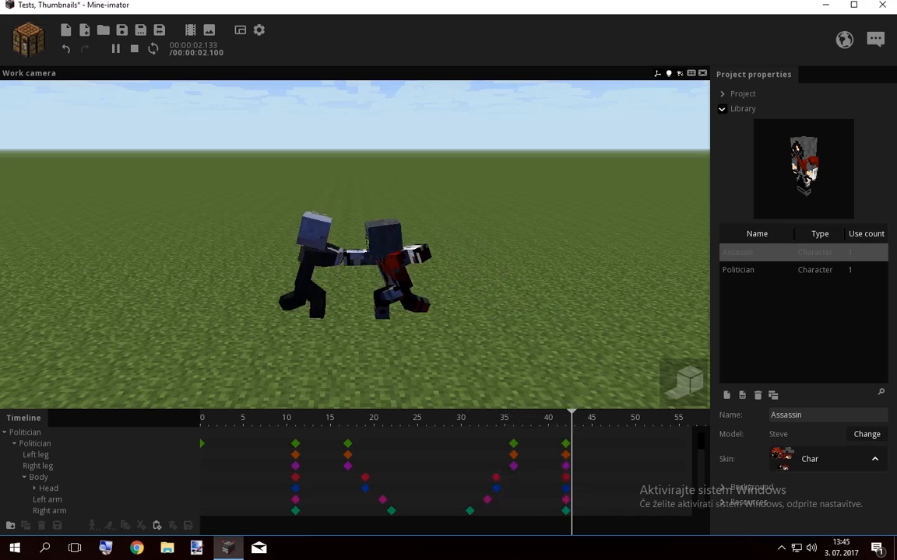
pyautogui.press('space')
# Move the politician's left arm keyframe to frame 31 and the right arm's back to frame 33
pyautogui.moveTo(487, 500); pyautogui.dragTo(470, 499)
pyautogui.moveTo(470, 511); pyautogui.dragTo(488, 510)
# Examine the politician's staggered body, head, arm and leg keyframes between frames 29 and 36
pyautogui.moveTo(487, 418); pyautogui.dragTo(452, 418)
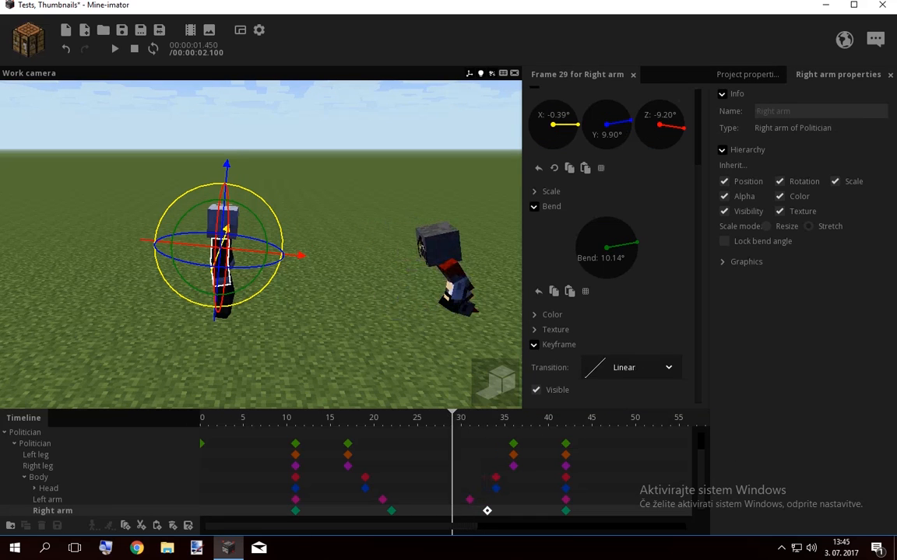
pyautogui.click(449, 473)
pyautogui.moveTo(521, 457); pyautogui.dragTo(502, 494)
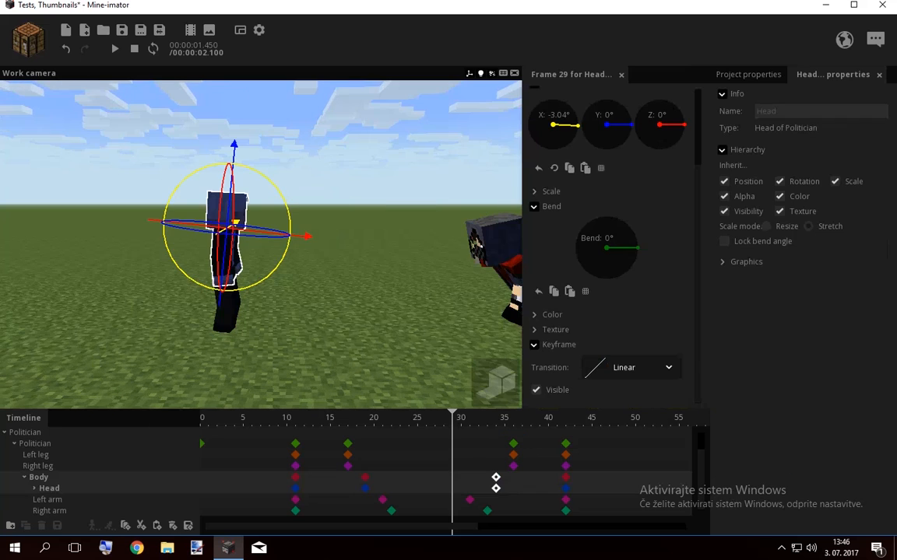
pyautogui.moveTo(452, 418); pyautogui.dragTo(495, 419)
pyautogui.click(470, 500)
pyautogui.click(496, 489)
pyautogui.click(513, 467)
pyautogui.click(487, 477)
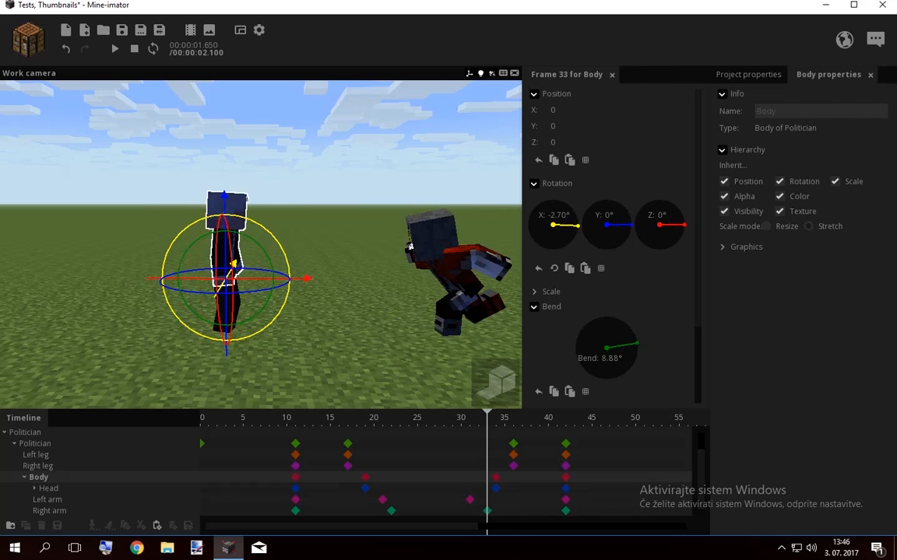
pyautogui.click(470, 499)
pyautogui.click(425, 500)
# Play back the politician's reaction to the lunge from frame 26 and save the project
pyautogui.press('space')
pyautogui.press('space')
pyautogui.press('space')
pyautogui.press('space')
pyautogui.press('w')
pyautogui.moveTo(354, 244); pyautogui.dragTo(433, 258, button='right')
pyautogui.hotkey('ctrl', 's')
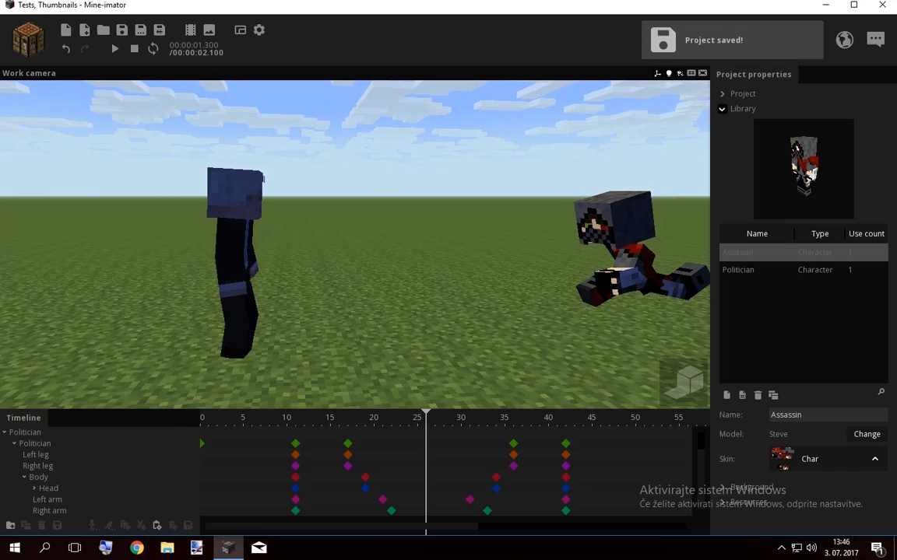
pyautogui.press('space')
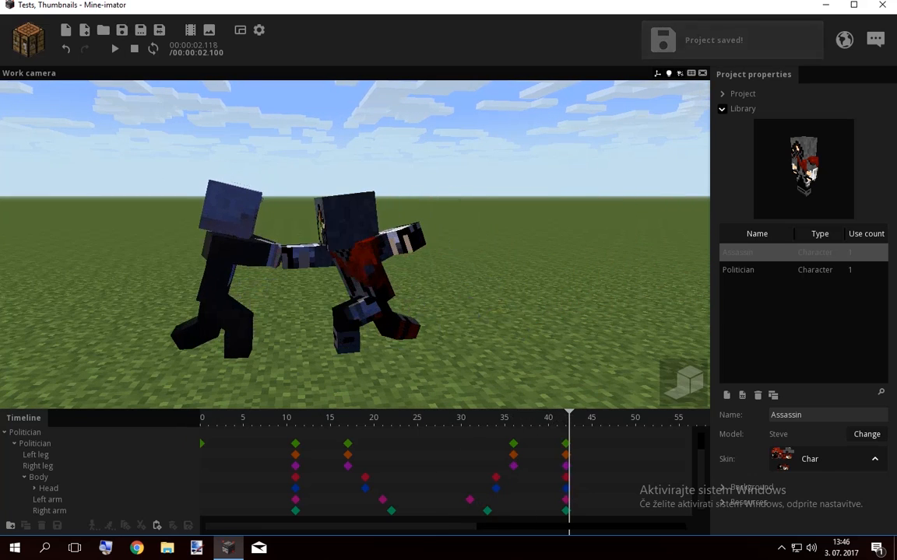
# View the characters from the opposite side, with the assassin's body parts expanded and the politician's collapsed in the timeline
pyautogui.moveTo(355, 245); pyautogui.dragTo(74, 258)
pyautogui.moveTo(355, 244); pyautogui.dragTo(350, 242, button='right')
pyautogui.click(14, 444)
pyautogui.click(14, 443)
pyautogui.moveTo(342, 527); pyautogui.dragTo(401, 527)
pyautogui.press('d')
pyautogui.moveTo(355, 244); pyautogui.dragTo(361, 245, button='right')
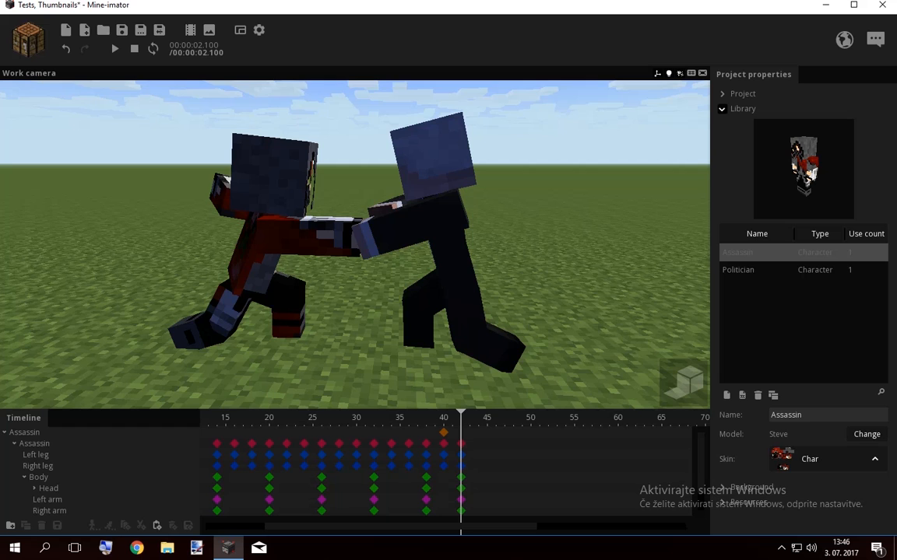
# Set the playhead to frame 47 and save the project
pyautogui.press('space')
pyautogui.press('space')
pyautogui.click(505, 418)
pyautogui.hotkey('ctrl', 's')
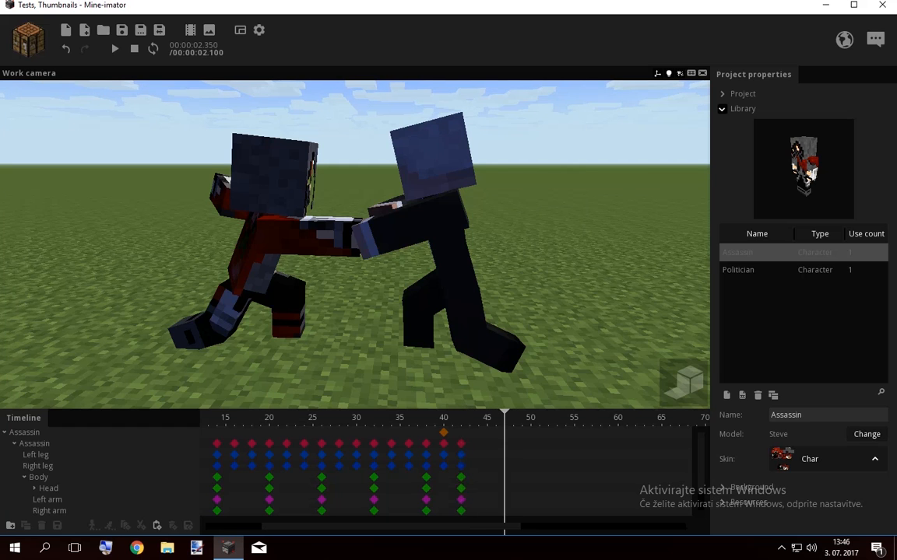
# Keyframe the assassin and both of his legs at frame 47
pyautogui.click(504, 443)
pyautogui.click(504, 455)
pyautogui.click(504, 466)
pyautogui.press('q')
pyautogui.moveTo(255, 234); pyautogui.dragTo(251, 229, button='right')
pyautogui.moveTo(255, 230); pyautogui.dragTo(228, 248)
pyautogui.click(242, 248)
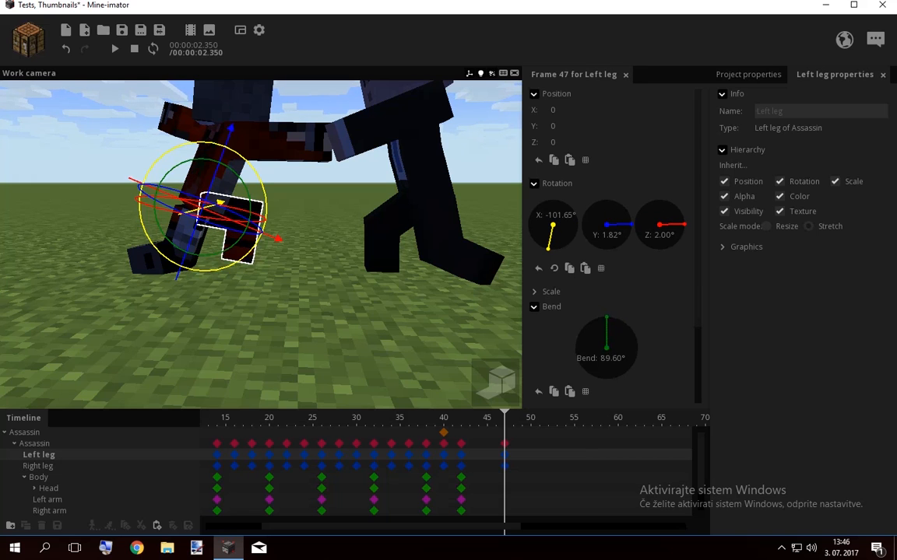
# Reset the assassin's X rotation to 0° at frame 47 and select his body
pyautogui.click(238, 243)
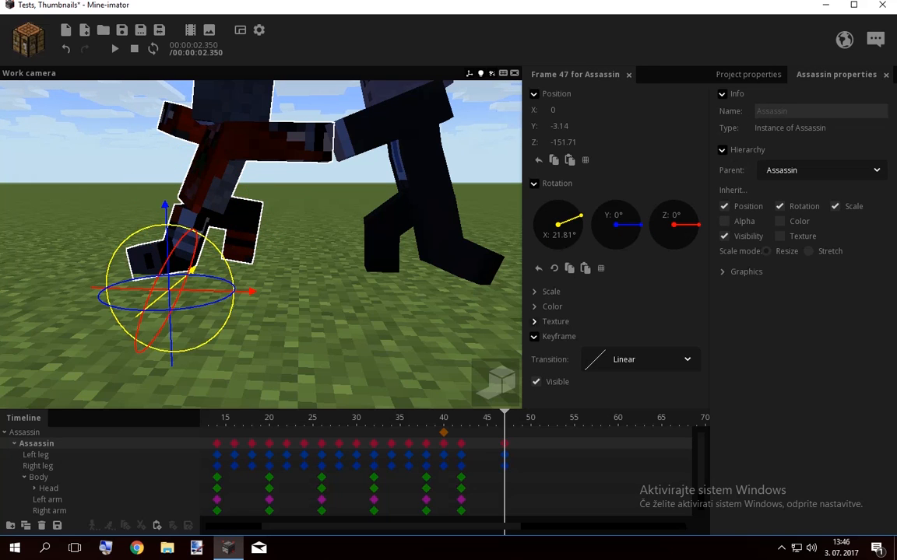
pyautogui.rightClick(559, 225)
pyautogui.click(38, 478)
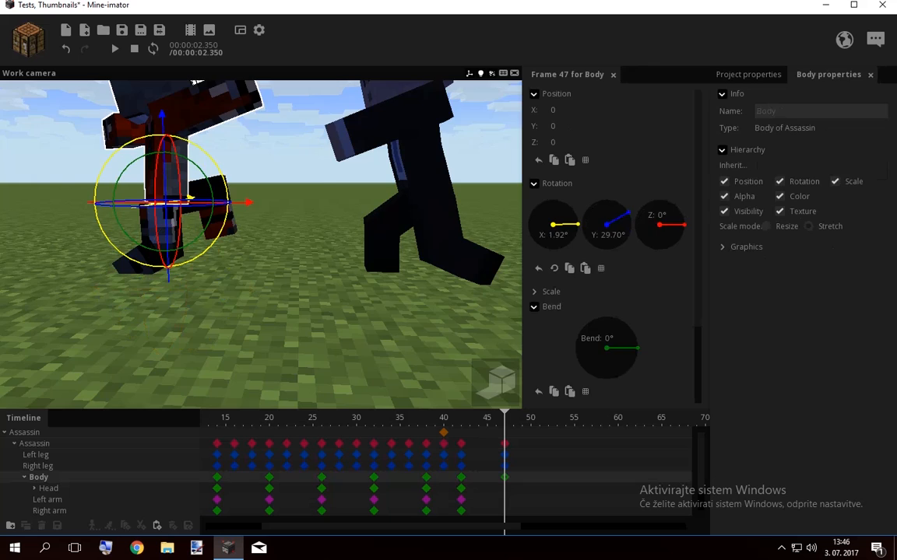
# Rotate the assassin's body and both legs together into a forward lean at frame 47
pyautogui.moveTo(495, 451); pyautogui.dragTo(515, 481)
pyautogui.moveTo(222, 229); pyautogui.dragTo(194, 260)
pyautogui.moveTo(505, 418)
pyautogui.mouseDown()
pyautogui.moveTo(460, 418)
pyautogui.moveTo(505, 418)
pyautogui.mouseUp()
pyautogui.click(37, 444)
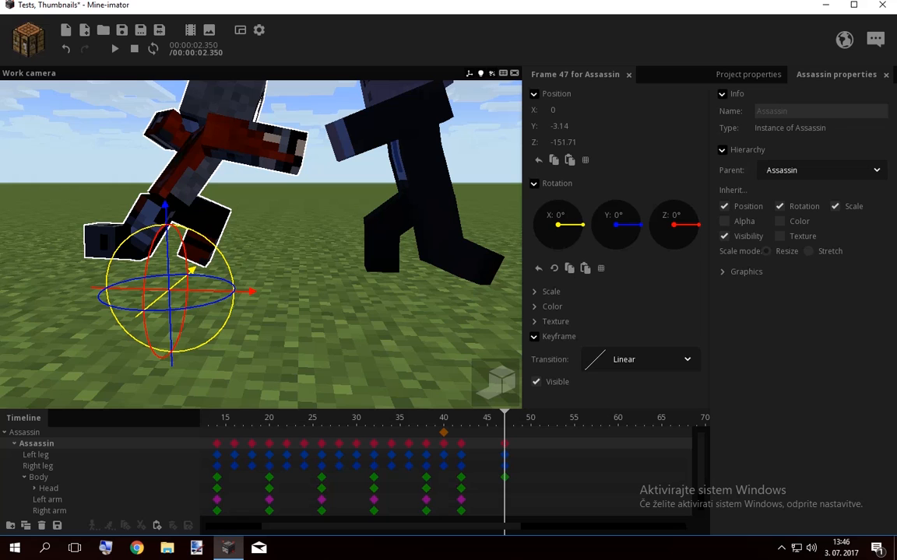
# Lower the assassin to Y -4.74 at frame 47 and shift him and his left leg into place
pyautogui.moveTo(191, 272); pyautogui.dragTo(192, 278)
pyautogui.click(143, 231)
pyautogui.moveTo(114, 256); pyautogui.dragTo(126, 267)
pyautogui.click(204, 239)
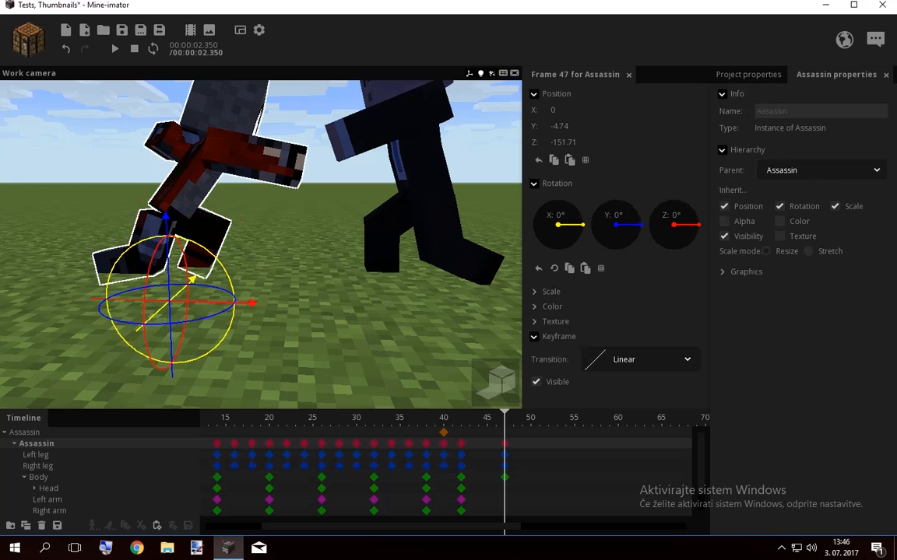
pyautogui.moveTo(505, 418)
pyautogui.mouseDown()
pyautogui.moveTo(461, 418)
pyautogui.moveTo(505, 418)
pyautogui.mouseUp()
pyautogui.moveTo(244, 303)
pyautogui.mouseDown()
pyautogui.moveTo(302, 305)
pyautogui.moveTo(293, 304)
pyautogui.mouseUp()
# Try an ease-out transition on the assassin's root, leg and body keyframes at frame 42 and play it back
pyautogui.moveTo(505, 418); pyautogui.dragTo(460, 418)
pyautogui.click(434, 433)
pyautogui.press('space')
pyautogui.click(461, 477)
pyautogui.scroll(-3, 615, 249)
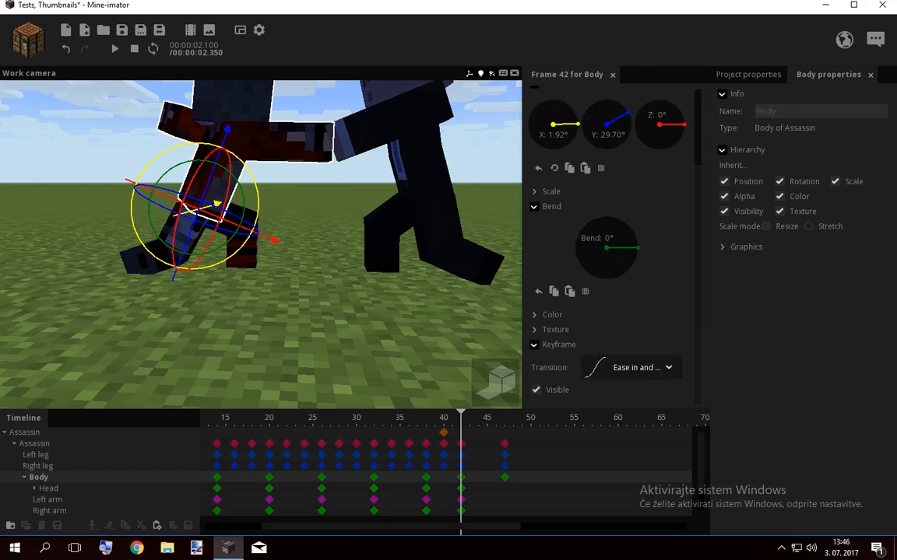
pyautogui.click(461, 444)
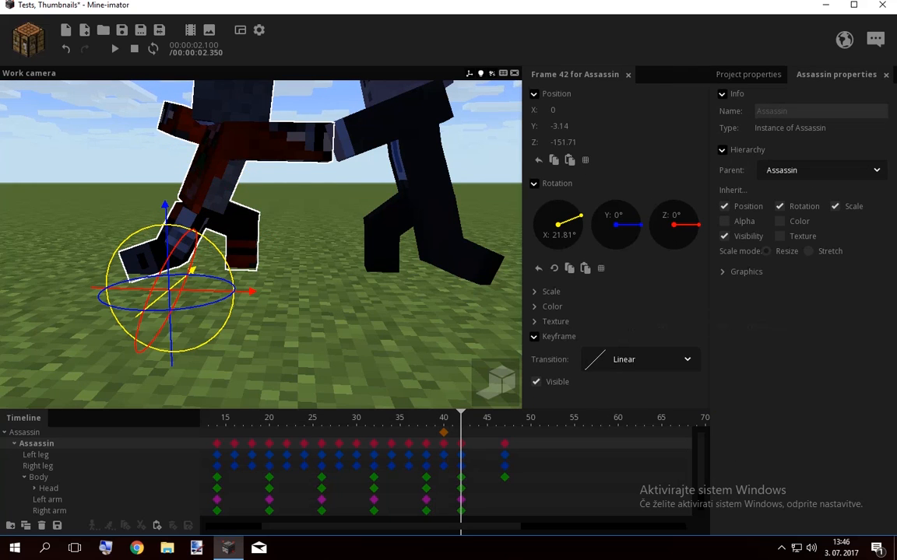
pyautogui.moveTo(474, 442); pyautogui.dragTo(456, 479)
pyautogui.scroll(-3, 615, 312)
pyautogui.click(631, 369)
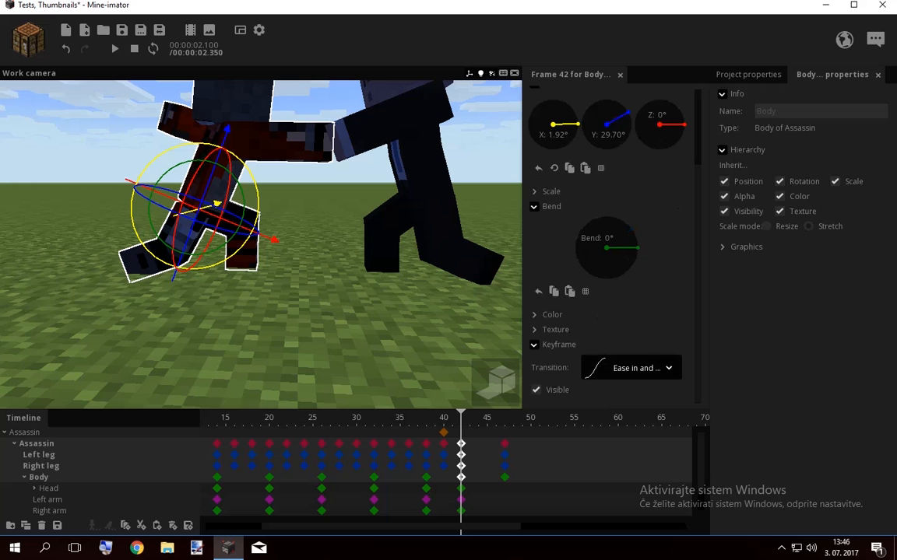
pyautogui.click(637, 399)
pyautogui.press('space')
pyautogui.click(545, 459)
# Rotate the assassin's body to X 24.94° at frame 47 and preview the motion
pyautogui.moveTo(461, 419)
pyautogui.mouseDown()
pyautogui.moveTo(484, 419)
pyautogui.moveTo(469, 419)
pyautogui.mouseUp()
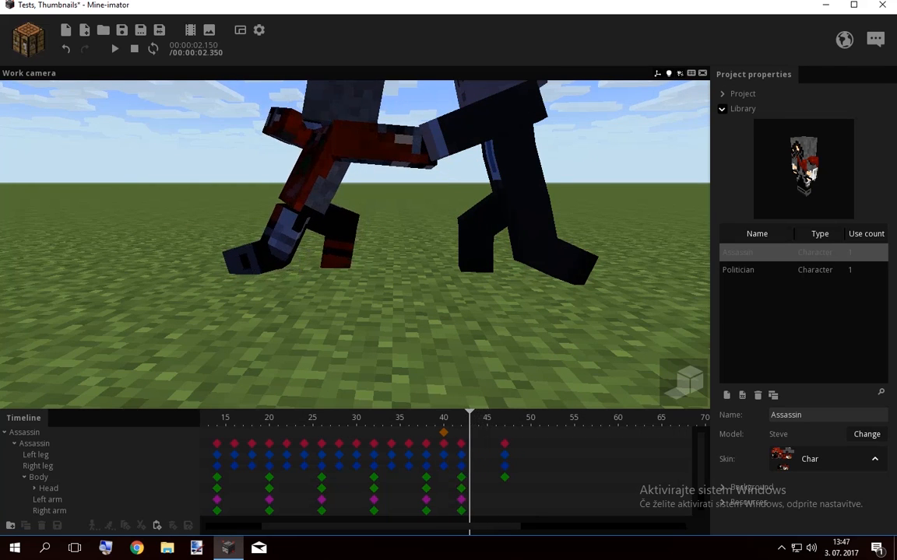
pyautogui.click(505, 477)
pyautogui.moveTo(334, 249); pyautogui.dragTo(315, 234)
pyautogui.moveTo(278, 196); pyautogui.dragTo(269, 186)
pyautogui.moveTo(505, 418); pyautogui.dragTo(382, 419)
pyautogui.click(545, 459)
pyautogui.press('e')
pyautogui.press('space')
pyautogui.press('space')
# Change the transition of the assassin's root, leg and body keyframes at frame 42 to a stronger ease-out and play it back
pyautogui.moveTo(472, 479); pyautogui.dragTo(459, 439)
pyautogui.click(461, 443)
pyautogui.click(631, 368)
pyautogui.click(600, 472)
pyautogui.press('space')
pyautogui.press('space')
pyautogui.click(396, 418)
pyautogui.press('space')
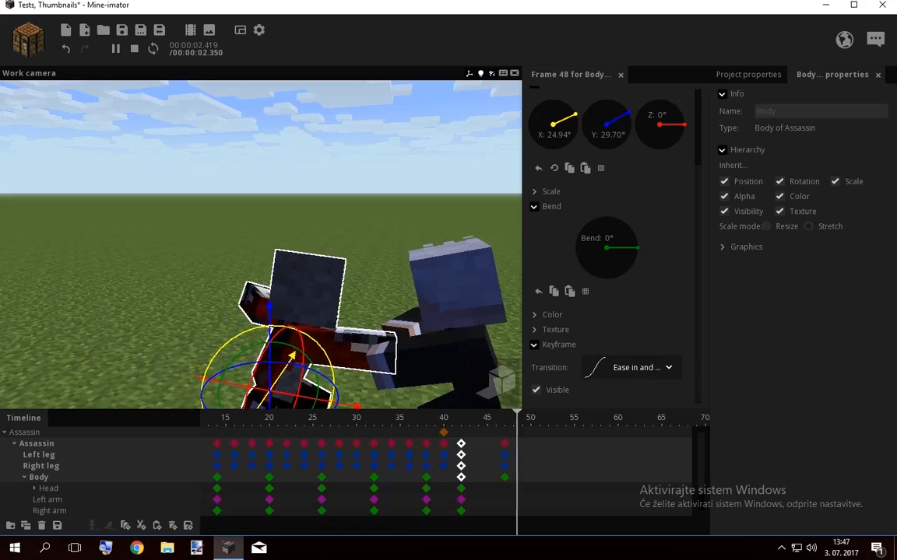
pyautogui.press('space')
# Refine the twist of the assassin's body at frame 47 and play the lunge from the opposite side
pyautogui.click(504, 477)
pyautogui.moveTo(311, 249); pyautogui.dragTo(210, 226)
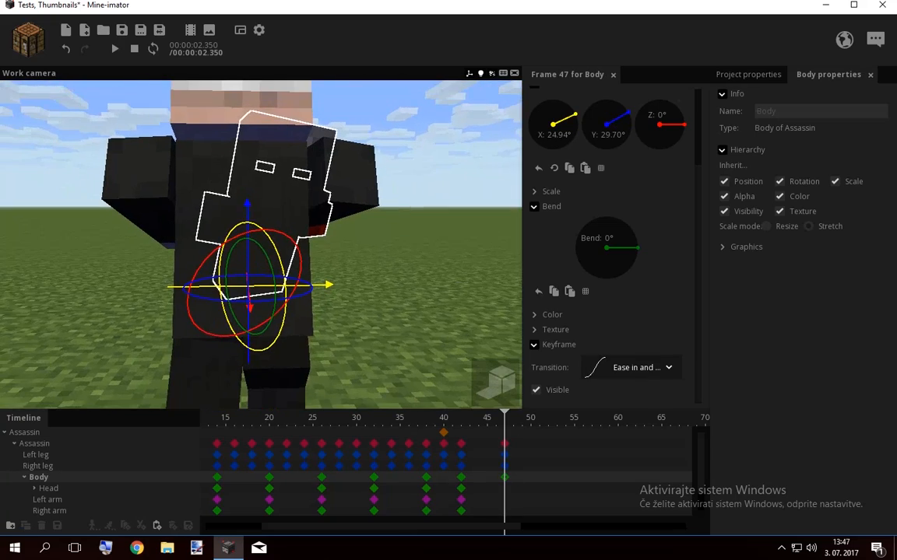
pyautogui.moveTo(299, 262); pyautogui.dragTo(292, 247)
pyautogui.click(420, 419)
pyautogui.press('space')
pyautogui.moveTo(452, 419); pyautogui.dragTo(434, 419)
pyautogui.press('space')
pyautogui.press('space')
pyautogui.click(420, 234)
pyautogui.moveTo(420, 233); pyautogui.dragTo(265, 229)
pyautogui.press('space')
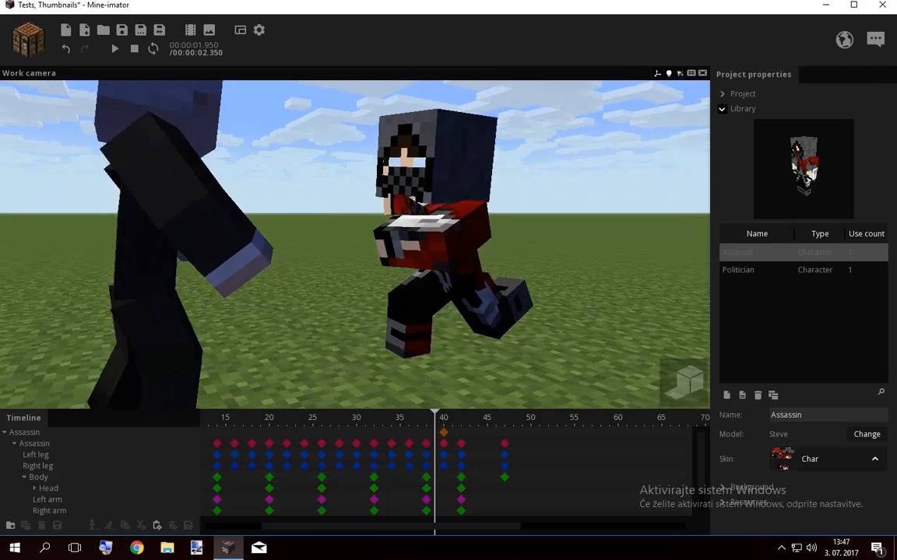
pyautogui.press('space')
# Rotate the assassin's head to X -30.79° at frame 47 and ease out its transition from frame 42
pyautogui.click(461, 489)
pyautogui.click(504, 419)
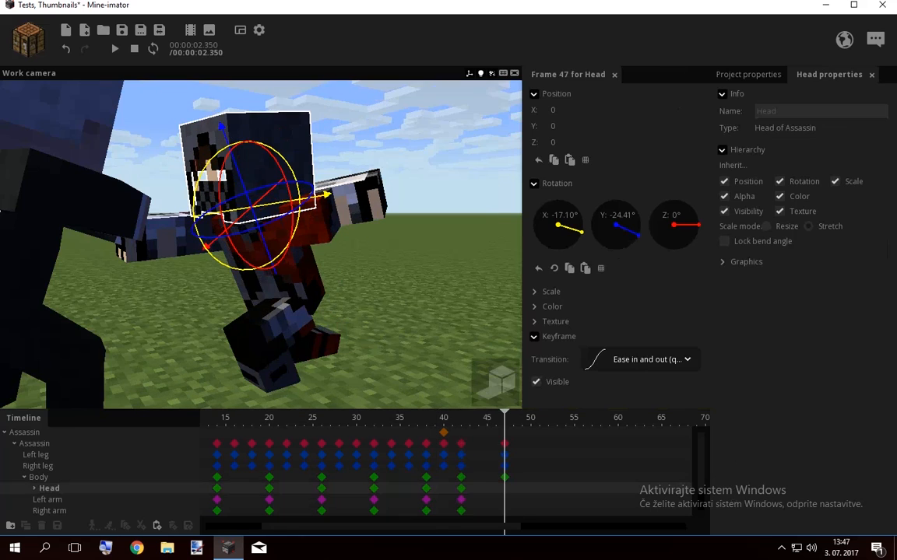
pyautogui.moveTo(298, 220); pyautogui.dragTo(293, 236)
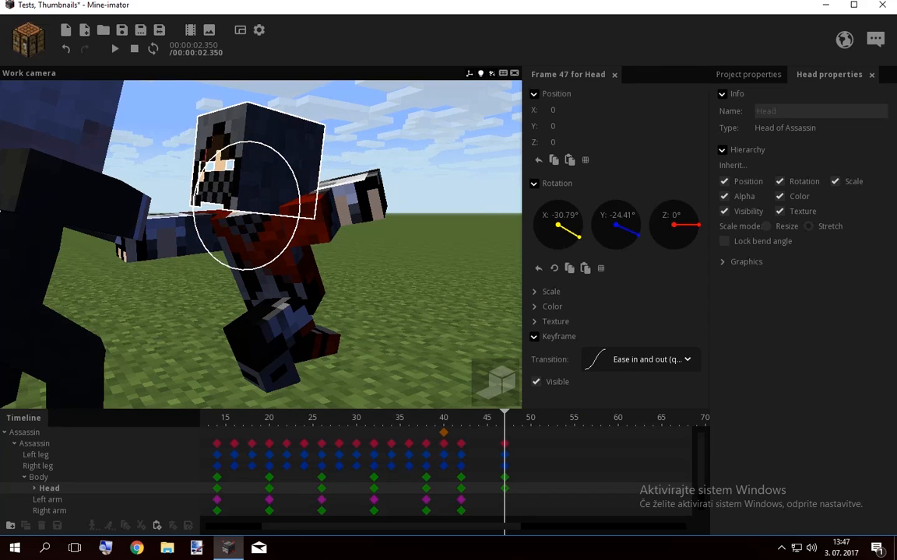
pyautogui.click(641, 360)
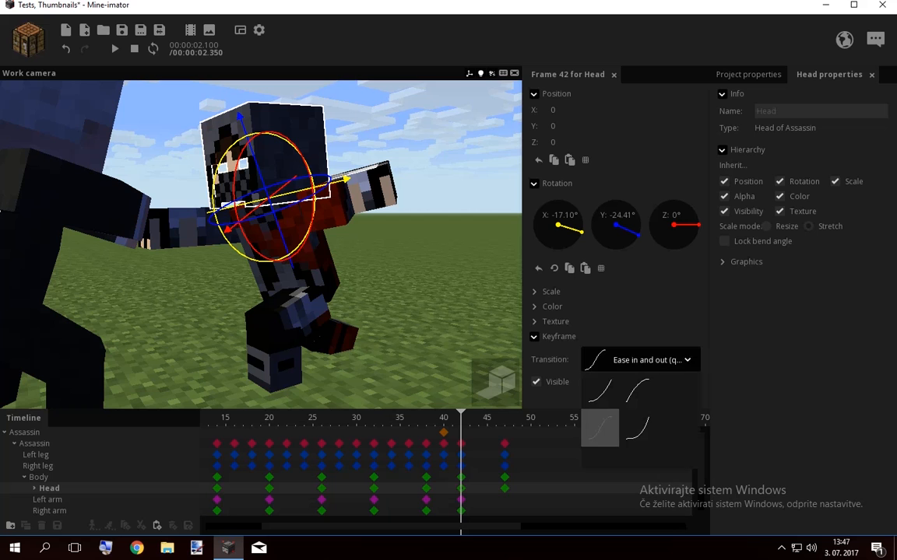
pyautogui.click(600, 465)
pyautogui.moveTo(479, 420); pyautogui.dragTo(461, 420)
# Rotate the assassin's trailing left arm at frame 47
pyautogui.click(367, 195)
pyautogui.click(504, 419)
pyautogui.moveTo(436, 265); pyautogui.dragTo(366, 300)
pyautogui.moveTo(351, 204); pyautogui.dragTo(344, 224)
# Give the assassin's left arm keyframe at frame 42 an ease-out transition and play back the lunge
pyautogui.moveTo(505, 419); pyautogui.dragTo(461, 420)
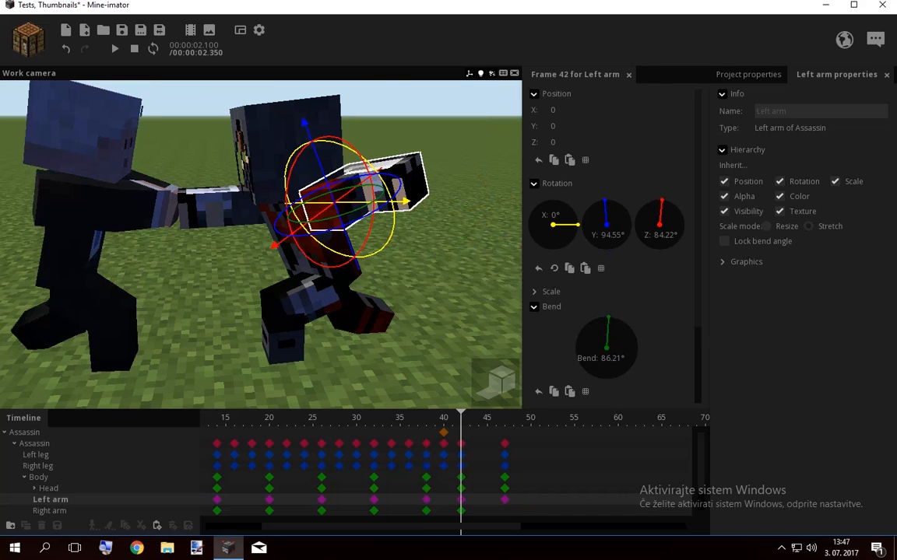
pyautogui.click(635, 367)
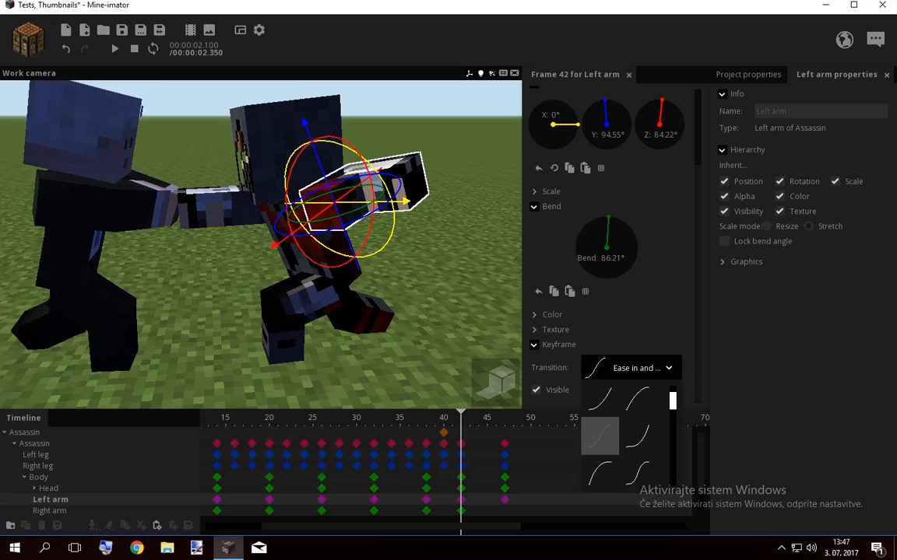
pyautogui.click(600, 473)
pyautogui.moveTo(461, 419); pyautogui.dragTo(391, 419)
pyautogui.press('space')
pyautogui.click(391, 366)
pyautogui.press('space')
pyautogui.press('space')
# Rotate the assassin's right arm to Z -117.83° at frame 47 and revise its transition at frame 42
pyautogui.click(462, 510)
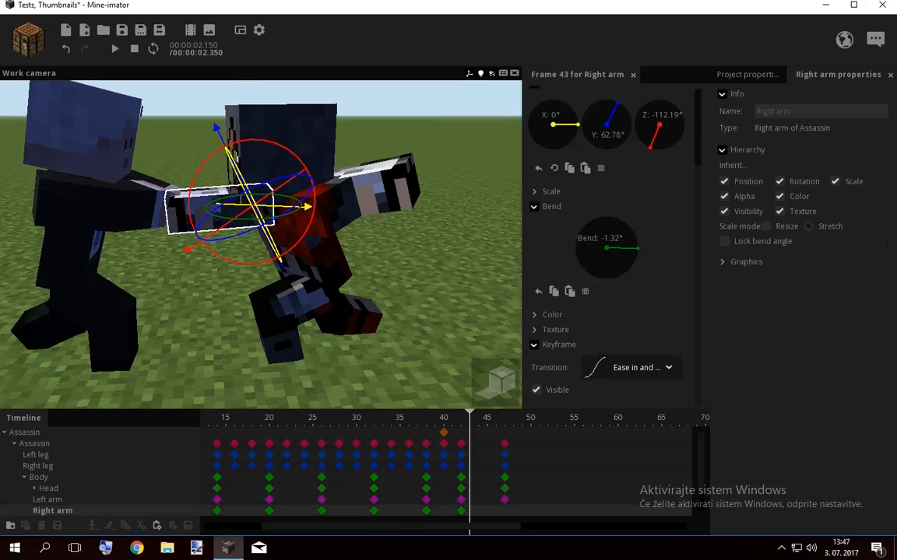
pyautogui.click(504, 511)
pyautogui.moveTo(287, 251); pyautogui.dragTo(282, 255)
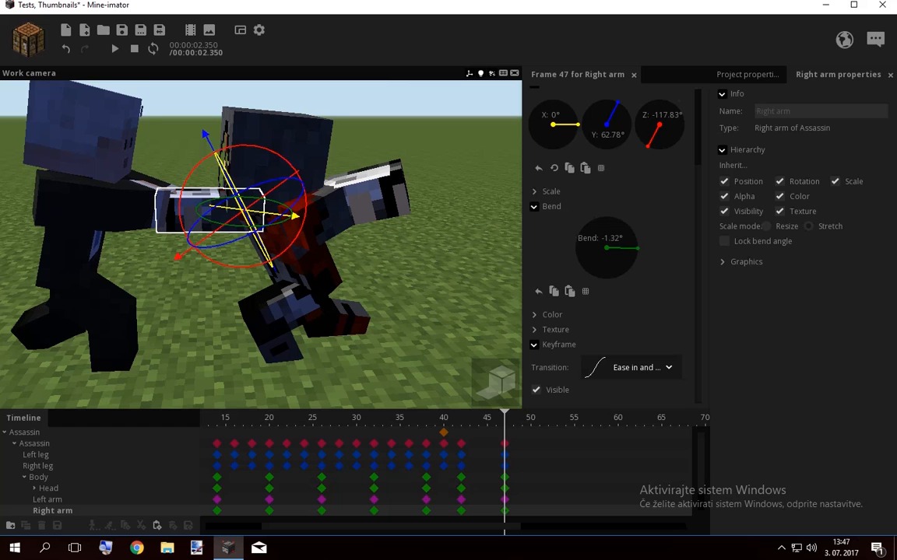
pyautogui.click(461, 511)
pyautogui.click(631, 368)
pyautogui.click(600, 436)
pyautogui.click(504, 510)
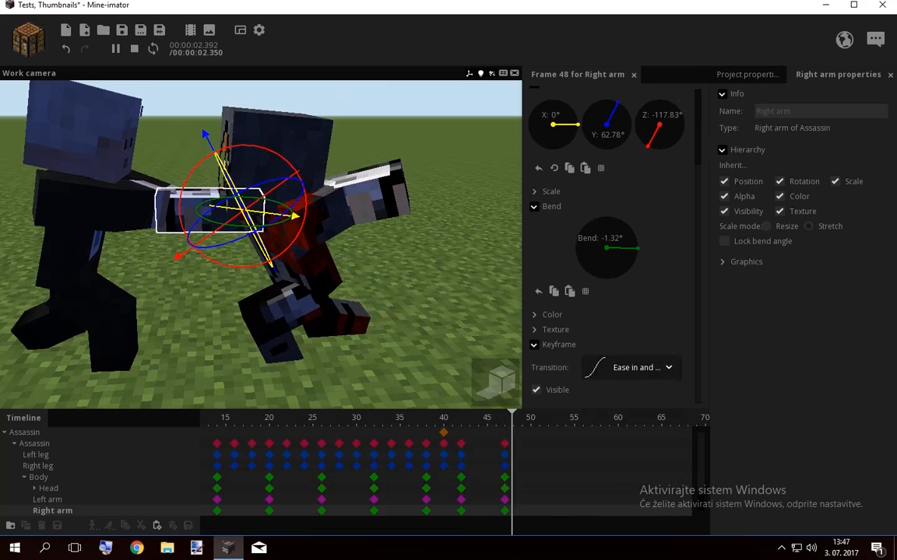
pyautogui.click(461, 510)
pyautogui.click(436, 312)
pyautogui.scroll(-6, 355, 245)
pyautogui.press('space')
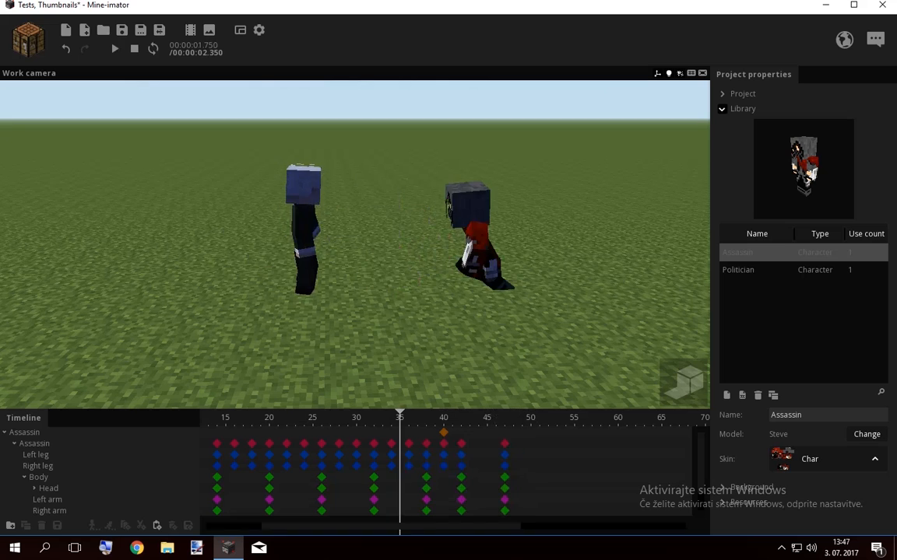
pyautogui.press('space')
# Collapse the assassin's tracks and keyframe the politician and both of his legs at frame 47
pyautogui.click(14, 444)
pyautogui.click(14, 466)
pyautogui.moveTo(400, 417); pyautogui.dragTo(460, 418)
pyautogui.moveTo(389, 256); pyautogui.dragTo(435, 195)
pyautogui.scroll(2, 436, 194)
pyautogui.press('space')
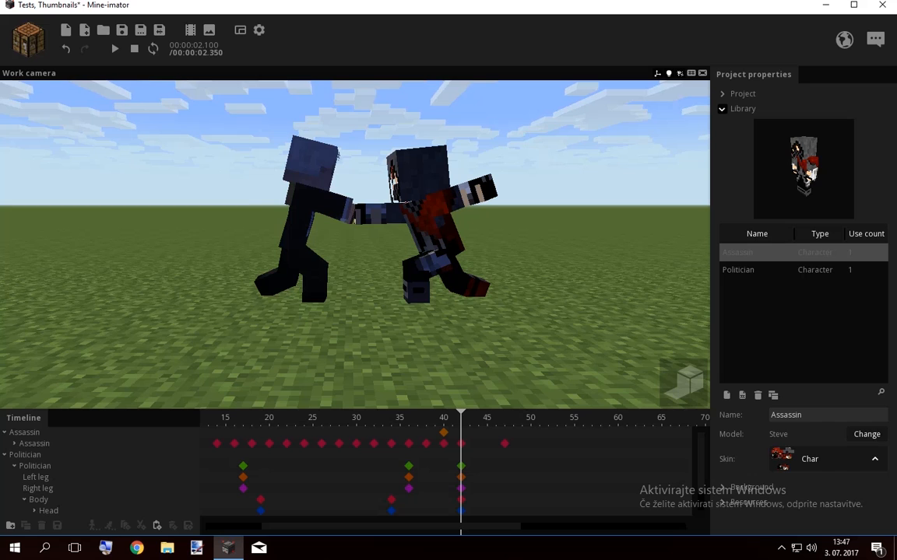
pyautogui.click(504, 466)
pyautogui.doubleClick(505, 477)
pyautogui.doubleClick(504, 488)
# Pose the politician's legs into a lower, bent stance at frame 47
pyautogui.moveTo(404, 327); pyautogui.dragTo(477, 310)
pyautogui.scroll(2, 475, 319)
pyautogui.moveTo(325, 274); pyautogui.dragTo(304, 287)
pyautogui.click(225, 314)
pyautogui.moveTo(215, 298); pyautogui.dragTo(263, 283)
pyautogui.click(253, 283)
# Nudge the politician slightly away from the assassin at frame 47 and scrub back to frame 37
pyautogui.click(461, 418)
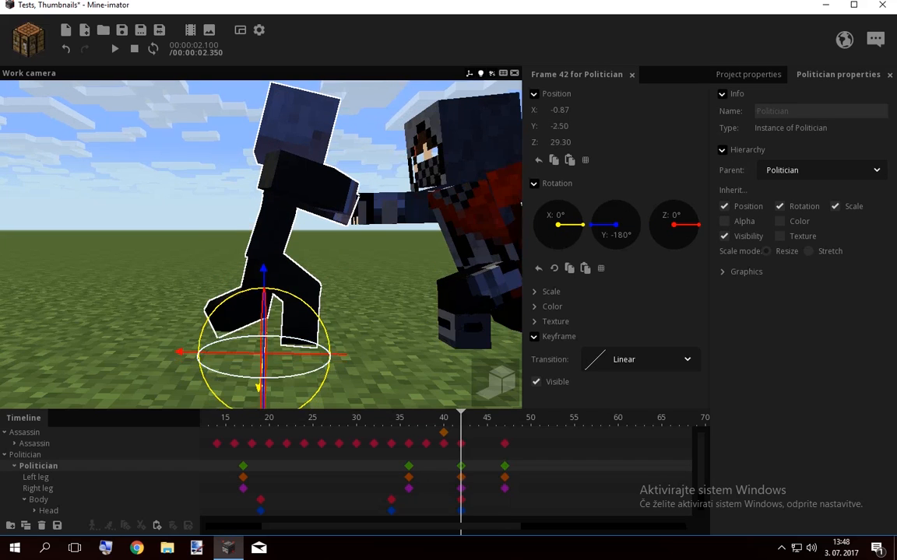
pyautogui.click(504, 418)
pyautogui.moveTo(180, 361); pyautogui.dragTo(176, 360)
pyautogui.moveTo(504, 418); pyautogui.dragTo(417, 418)
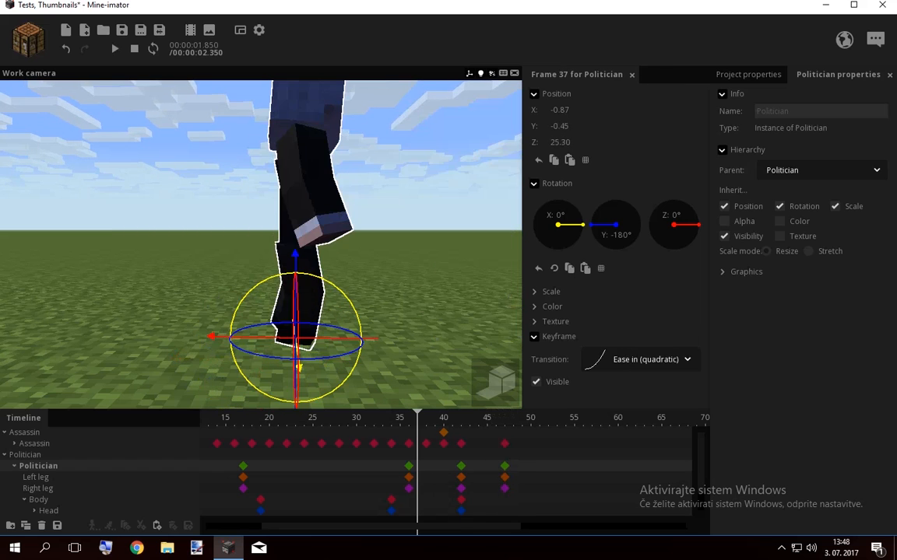
# Set the politician's body to an X rotation of 11.02° and a bend of 6.04° at frame 47
pyautogui.click(461, 488)
pyautogui.click(461, 500)
pyautogui.click(504, 418)
pyautogui.moveTo(314, 300)
pyautogui.mouseDown()
pyautogui.moveTo(335, 312)
pyautogui.moveTo(293, 299)
pyautogui.moveTo(313, 301)
pyautogui.mouseUp()
pyautogui.moveTo(505, 418); pyautogui.dragTo(435, 418)
pyautogui.click(435, 459)
pyautogui.press('space')
# Tilt the politician's head to an X rotation of -3.78° at frame 47
pyautogui.click(460, 500)
pyautogui.click(505, 500)
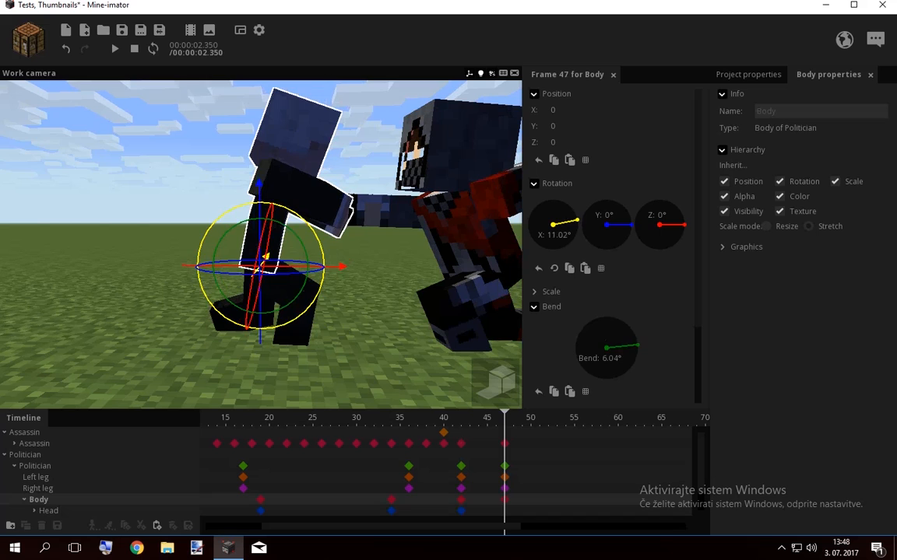
pyautogui.click(296, 134)
pyautogui.moveTo(305, 111); pyautogui.dragTo(296, 108)
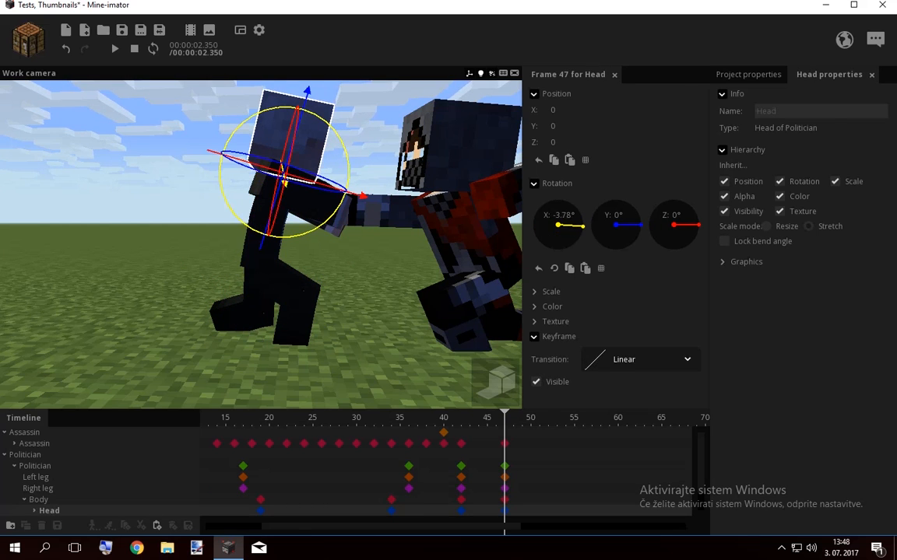
# Keyframe the politician's right arm at frame 47 and rotate it toward the assassin's outstretched arm
pyautogui.scroll(-2, 50, 500)
pyautogui.click(51, 500)
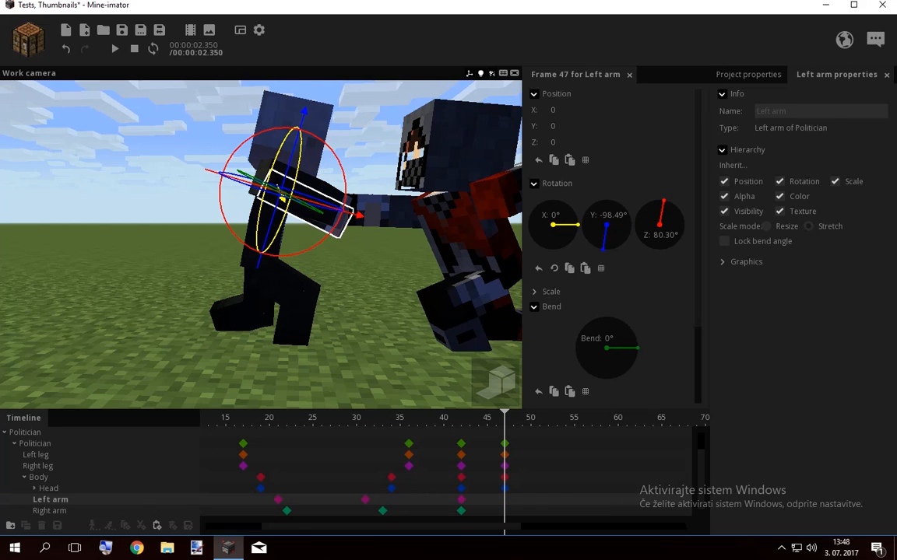
pyautogui.click(461, 500)
pyautogui.click(504, 418)
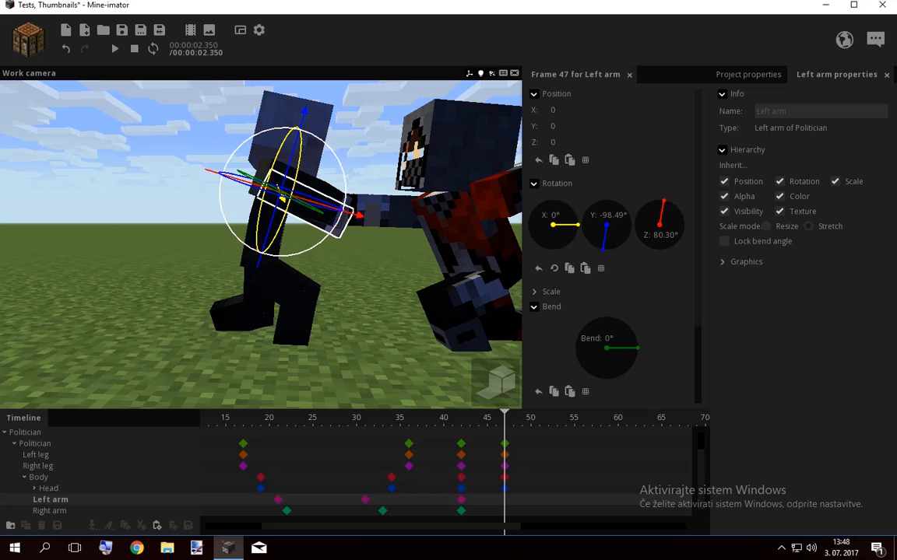
pyautogui.moveTo(504, 418)
pyautogui.mouseDown()
pyautogui.moveTo(443, 418)
pyautogui.moveTo(504, 417)
pyautogui.mouseUp()
pyautogui.click(52, 510)
pyautogui.moveTo(374, 280); pyautogui.dragTo(307, 335)
pyautogui.moveTo(336, 198); pyautogui.dragTo(338, 189)
# Rotate the politician's left arm toward the assassin's outstretched arm with an 18.87° bend at frame 47
pyautogui.click(367, 169)
pyautogui.moveTo(373, 225); pyautogui.dragTo(241, 268)
pyautogui.moveTo(357, 183); pyautogui.dragTo(345, 196)
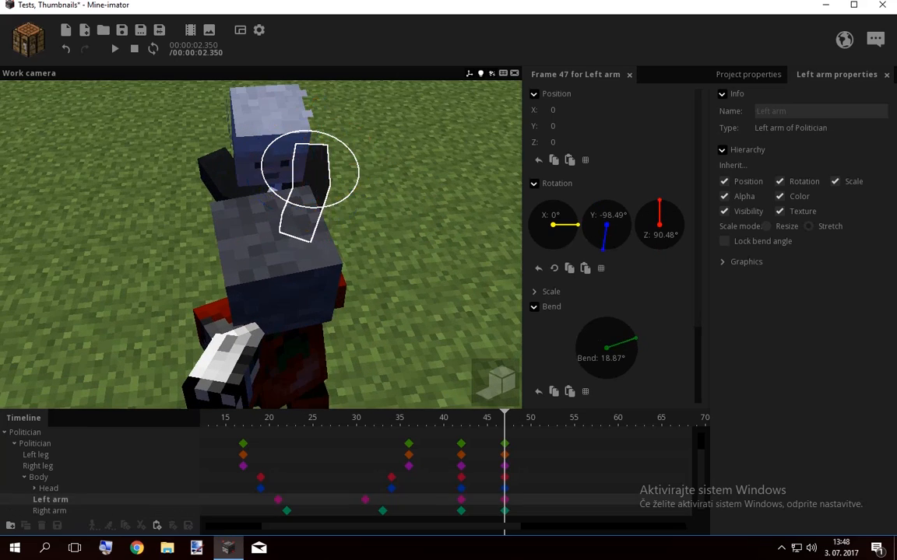
pyautogui.moveTo(351, 241); pyautogui.dragTo(424, 206)
pyautogui.moveTo(379, 181); pyautogui.dragTo(353, 189)
pyautogui.click(405, 257)
pyautogui.moveTo(404, 257); pyautogui.dragTo(416, 265)
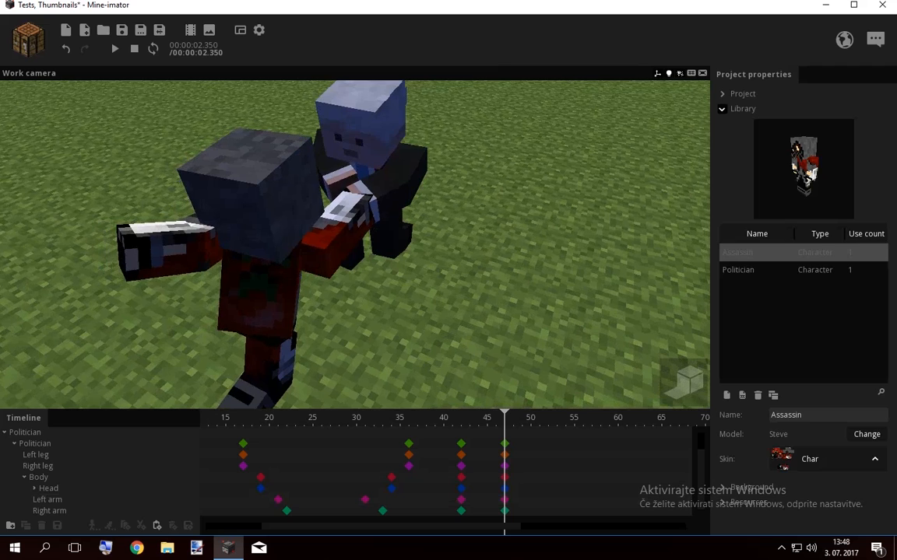
# Set the transition of all the politician's keyframes at frame 42 to ease out (cubic) and play it back
pyautogui.moveTo(505, 418)
pyautogui.mouseDown()
pyautogui.moveTo(408, 418)
pyautogui.moveTo(495, 418)
pyautogui.moveTo(409, 418)
pyautogui.moveTo(460, 418)
pyautogui.mouseUp()
pyautogui.moveTo(468, 481); pyautogui.dragTo(455, 438)
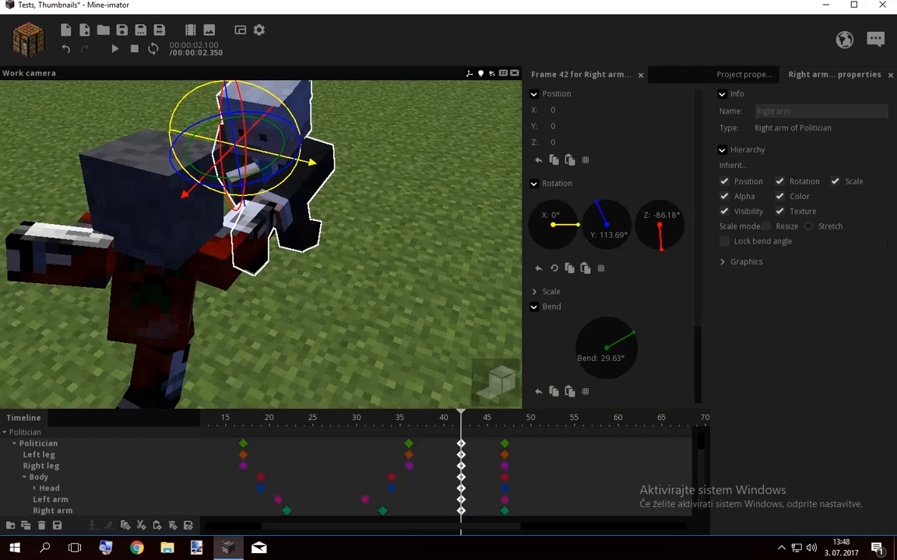
pyautogui.scroll(-3, 611, 311)
pyautogui.click(631, 368)
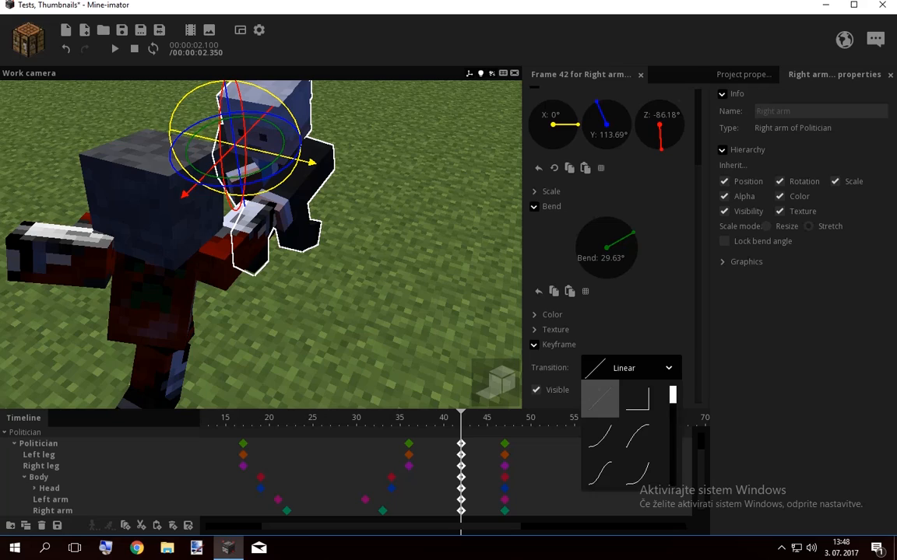
pyautogui.click(596, 472)
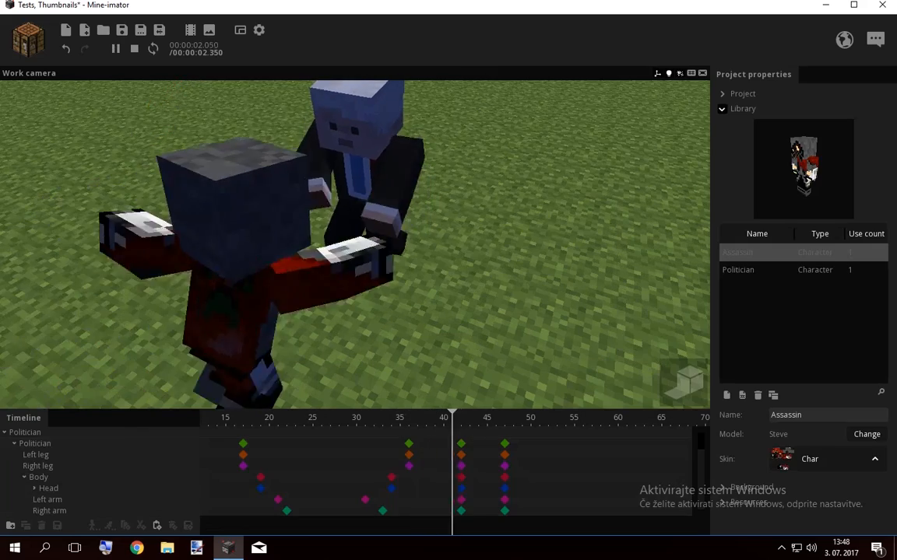
pyautogui.press('space')
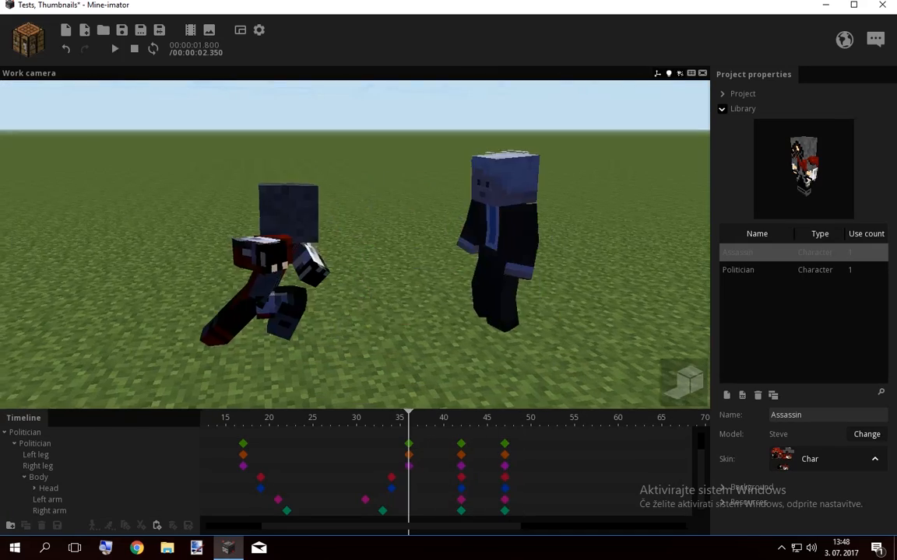
pyautogui.press('space')
# Set the politician's body to an X rotation of 0.02° and a bend of 11.78° at frame 47
pyautogui.moveTo(460, 418)
pyautogui.mouseDown()
pyautogui.moveTo(479, 418)
pyautogui.moveTo(461, 418)
pyautogui.mouseUp()
pyautogui.click(461, 477)
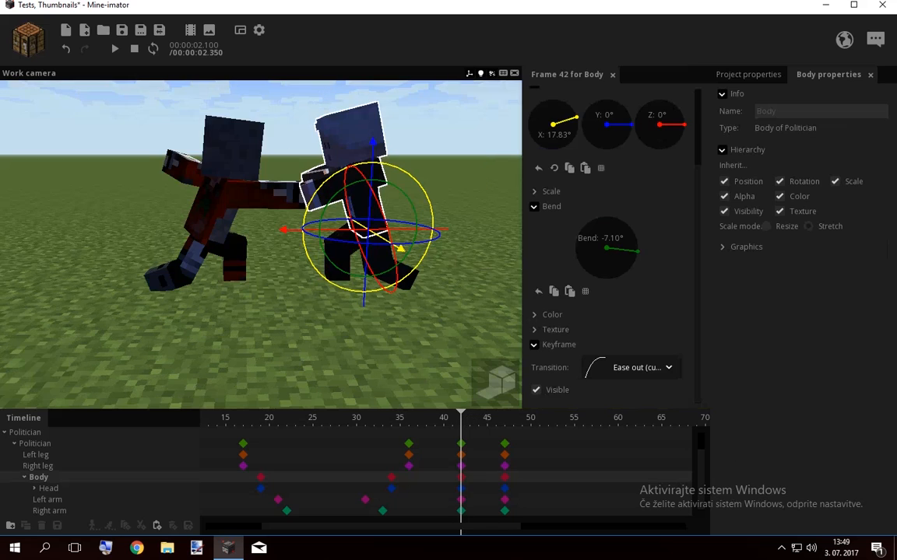
pyautogui.click(505, 477)
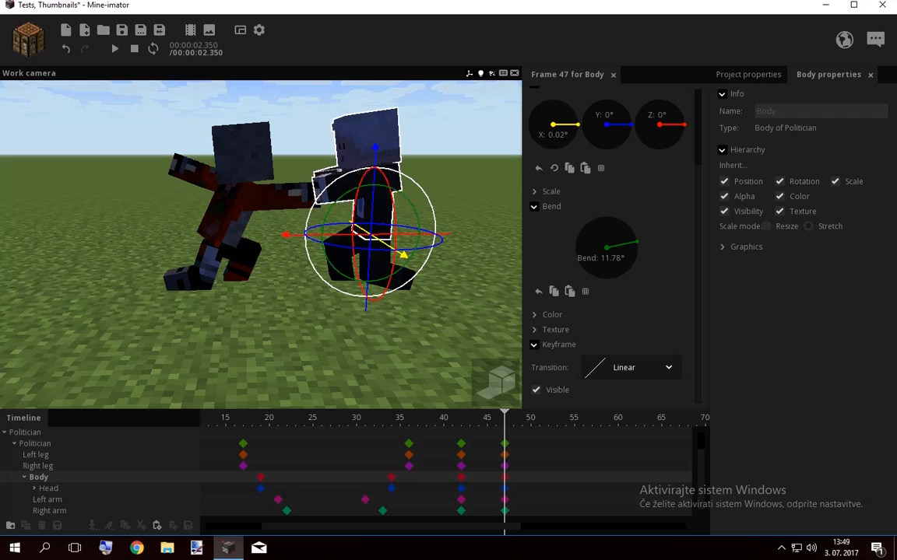
pyautogui.press('space')
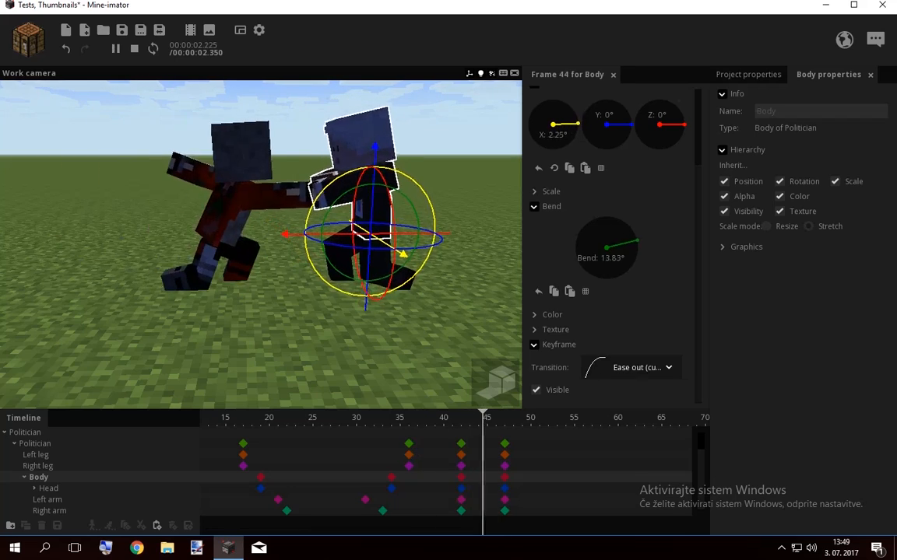
pyautogui.press('space')
# Play back and scrub the clash between frames 37 and 47 from several viewing angles
pyautogui.click(418, 418)
pyautogui.moveTo(417, 418)
pyautogui.mouseDown()
pyautogui.moveTo(442, 418)
pyautogui.moveTo(417, 418)
pyautogui.mouseUp()
pyautogui.press('space')
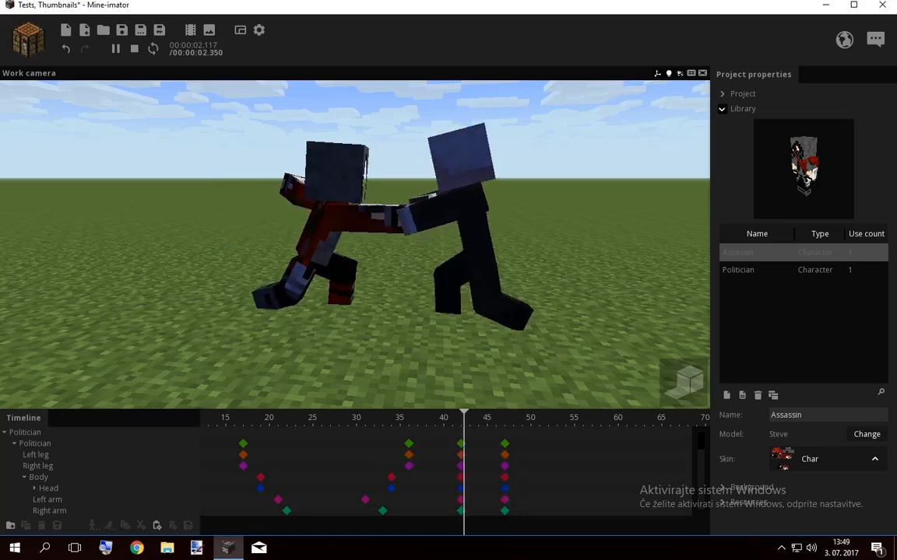
pyautogui.press('space')
pyautogui.moveTo(405, 257); pyautogui.dragTo(172, 246)
pyautogui.press('space')
pyautogui.press('space')
pyautogui.moveTo(311, 249); pyautogui.dragTo(288, 242)
pyautogui.press('space')
pyautogui.moveTo(468, 418); pyautogui.dragTo(504, 418)
pyautogui.moveTo(355, 244)
pyautogui.mouseDown(button='right')
pyautogui.moveTo(389, 253)
pyautogui.moveTo(367, 250)
pyautogui.mouseUp(button='right')
pyautogui.press('space')
pyautogui.press('space')
pyautogui.press('space')
pyautogui.press('space')
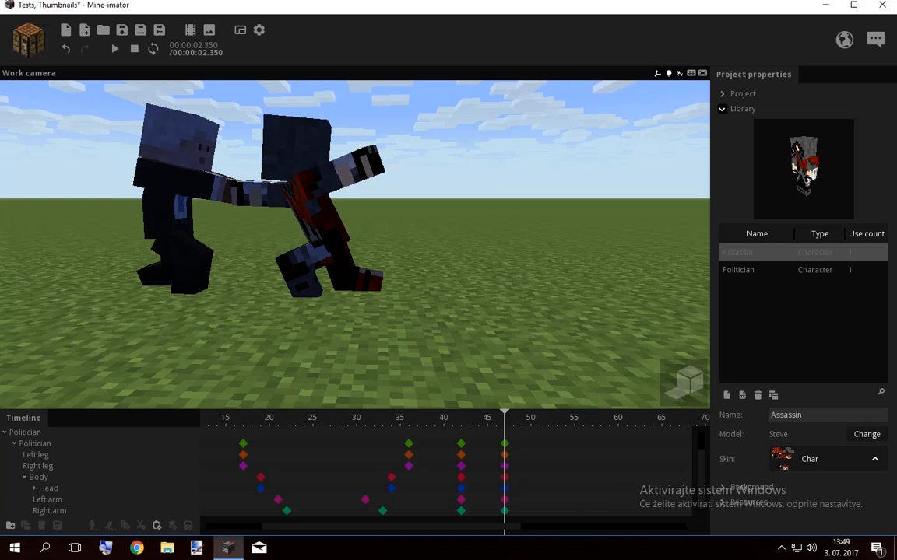
# Pose the politician's legs at frame 54, giving the left leg an X rotation of 29.71° and a bend of 20.50°
pyautogui.click(565, 444)
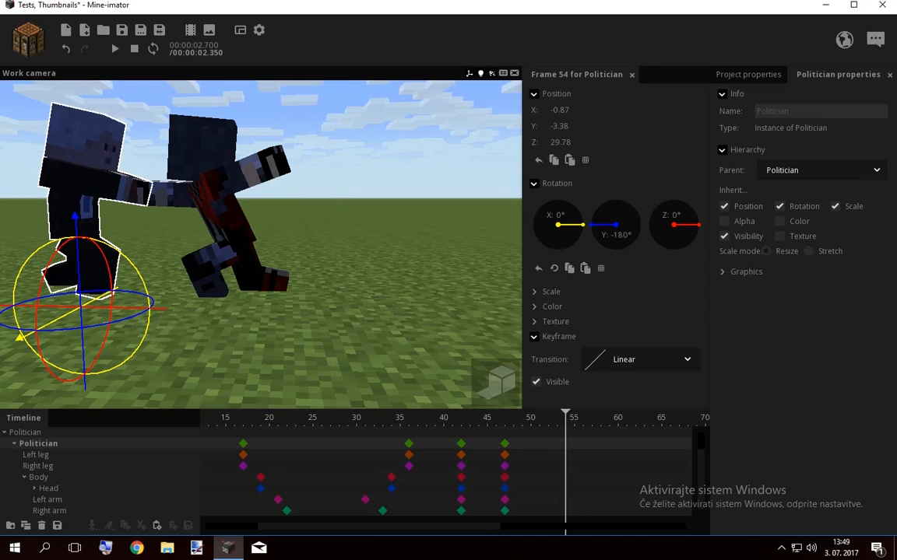
pyautogui.click(62, 275)
pyautogui.click(63, 275)
pyautogui.moveTo(261, 245); pyautogui.dragTo(195, 235, button='right')
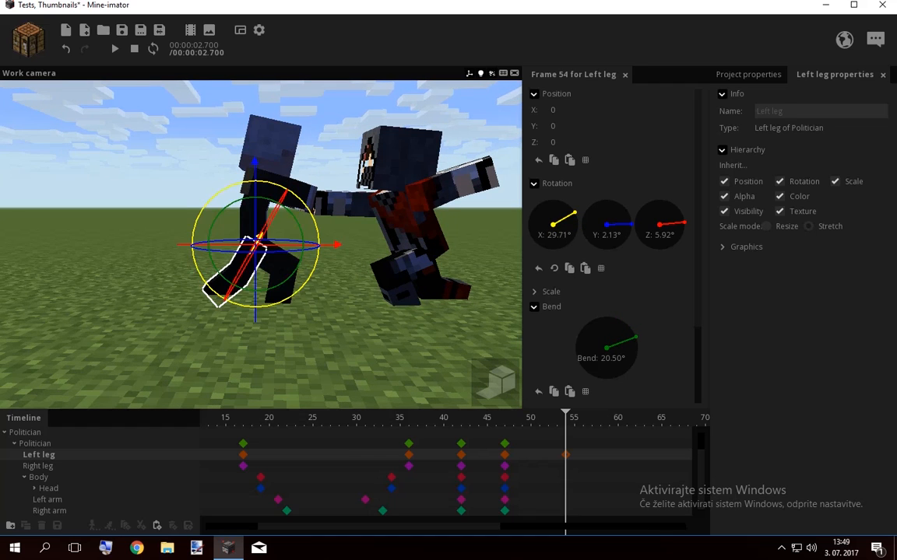
pyautogui.click(280, 267)
pyautogui.moveTo(290, 277); pyautogui.dragTo(254, 259)
# Shift the whole politician slightly toward the assassin at frame 54 and play back the motion from frame 47
pyautogui.click(249, 271)
pyautogui.click(504, 418)
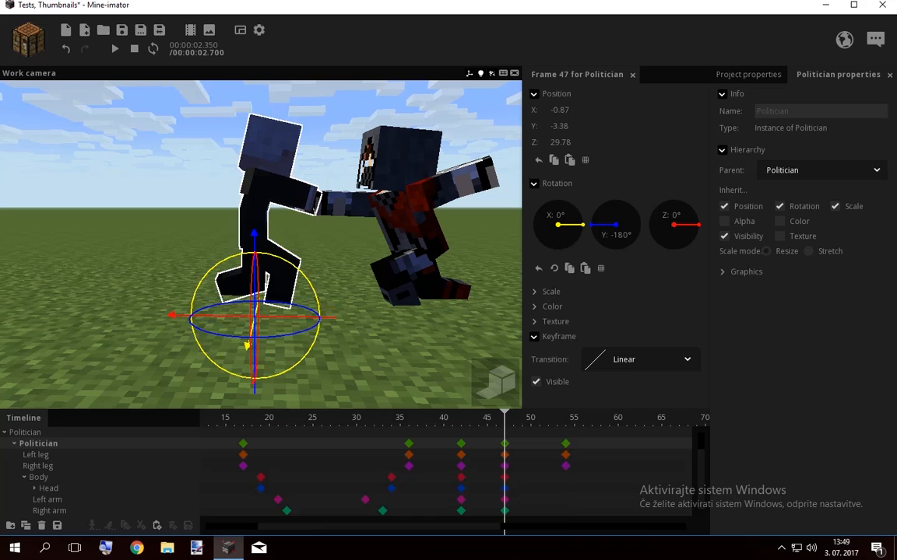
pyautogui.click(565, 419)
pyautogui.moveTo(184, 306); pyautogui.dragTo(196, 306)
pyautogui.click(504, 418)
pyautogui.press('space')
pyautogui.press('space')
pyautogui.press('space')
pyautogui.press('space')
# Rotate the politician's body to X 15.10° and Y -21.55° with a 0.16° bend at frame 54, and adjust the head's rotation
pyautogui.click(565, 419)
pyautogui.click(271, 206)
pyautogui.moveTo(312, 190)
pyautogui.mouseDown()
pyautogui.moveTo(323, 204)
pyautogui.moveTo(308, 202)
pyautogui.mouseUp()
pyautogui.moveTo(343, 253); pyautogui.dragTo(259, 260)
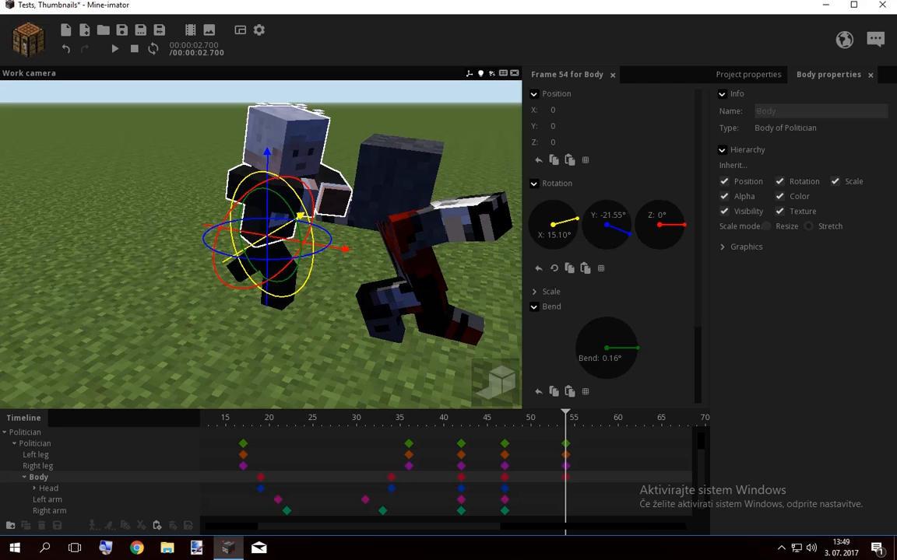
pyautogui.moveTo(565, 418)
pyautogui.mouseDown()
pyautogui.moveTo(453, 419)
pyautogui.moveTo(565, 419)
pyautogui.mouseUp()
pyautogui.click(287, 140)
pyautogui.moveTo(329, 153); pyautogui.dragTo(328, 144)
# Rotate the politician's left arm to Y -99.17° with no bend and the right arm to Y -10.31° with a 62.70° bend at frame 54
pyautogui.click(337, 203)
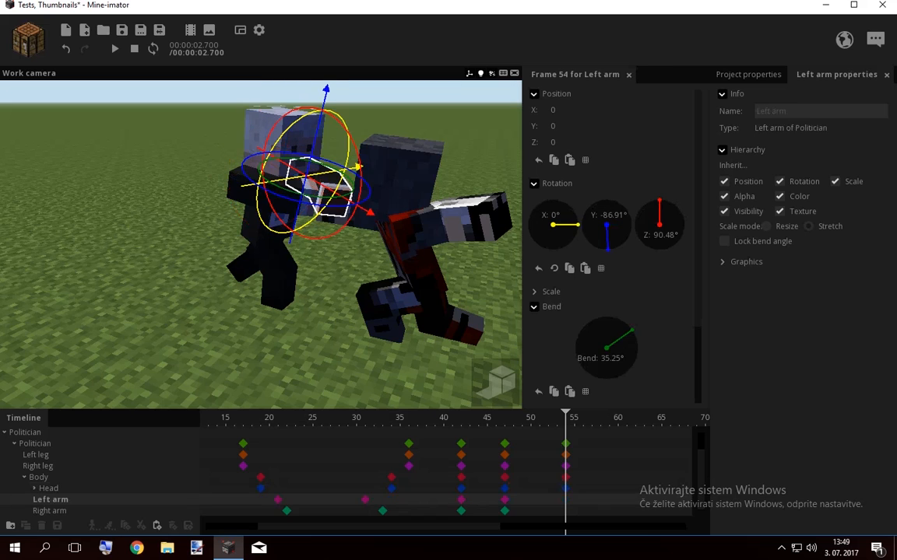
pyautogui.moveTo(337, 204); pyautogui.dragTo(327, 241)
pyautogui.moveTo(298, 201); pyautogui.dragTo(311, 204)
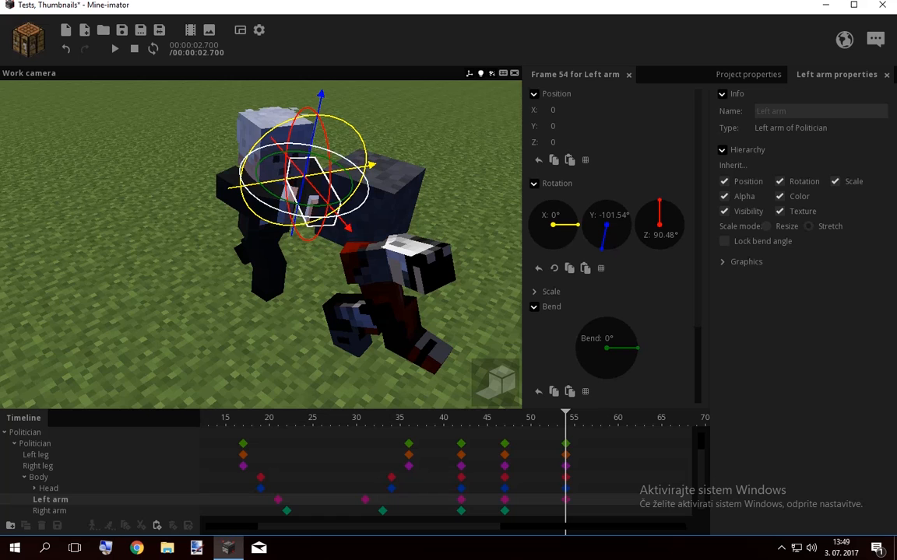
pyautogui.moveTo(318, 216); pyautogui.dragTo(322, 216)
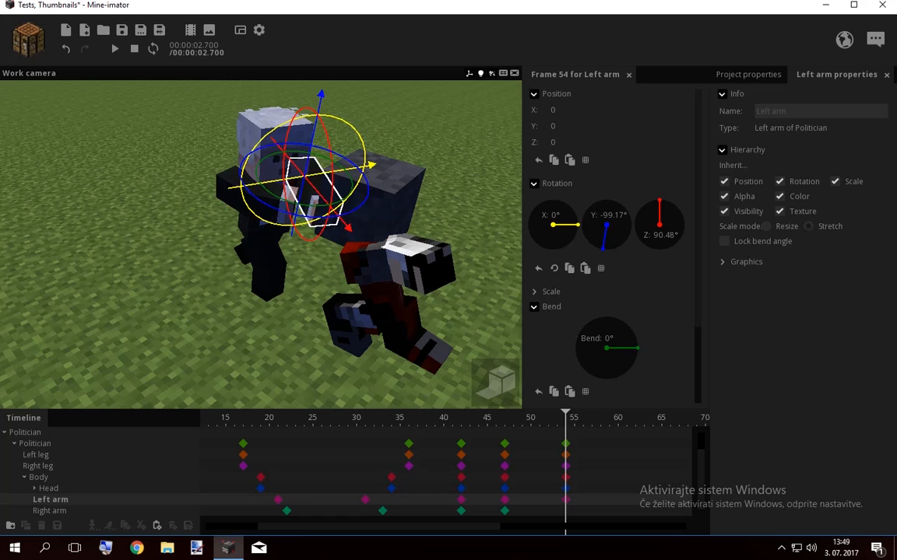
pyautogui.click(228, 194)
pyautogui.moveTo(257, 227); pyautogui.dragTo(172, 180)
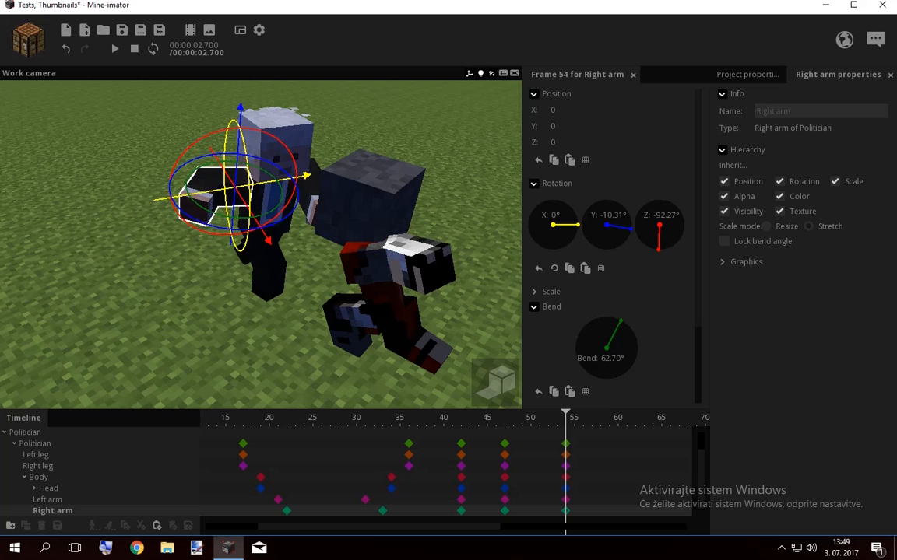
pyautogui.moveTo(566, 418); pyautogui.dragTo(444, 418)
pyautogui.press('space')
pyautogui.click(273, 362)
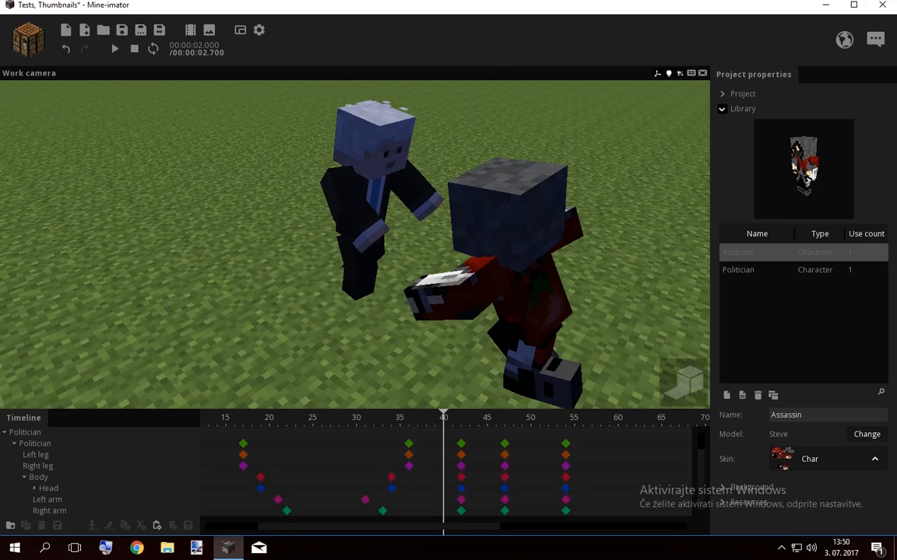
# Set the transition of all the politician's keyframes at frame 47 to ease in (cubic) and play it back
pyautogui.moveTo(517, 512); pyautogui.dragTo(498, 442)
pyautogui.click(505, 418)
pyautogui.scroll(-3, 615, 311)
pyautogui.click(632, 368)
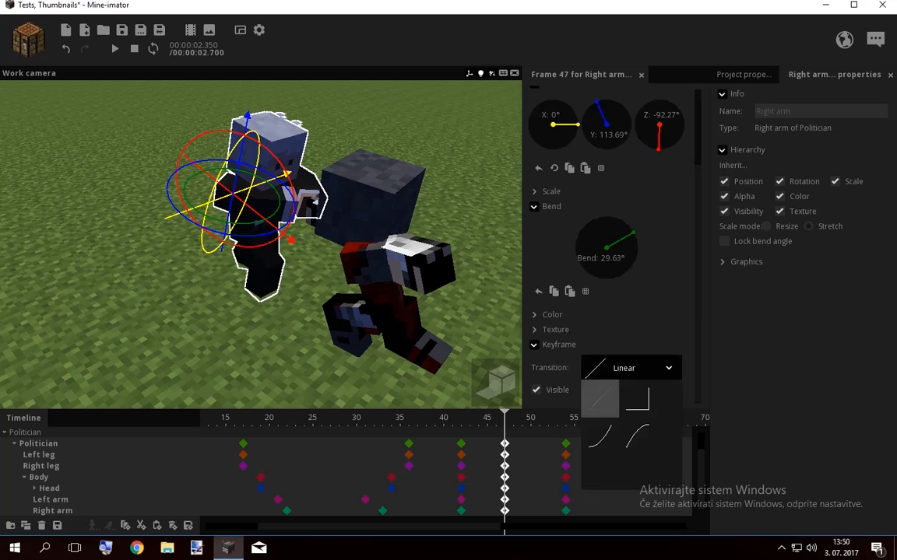
pyautogui.click(599, 436)
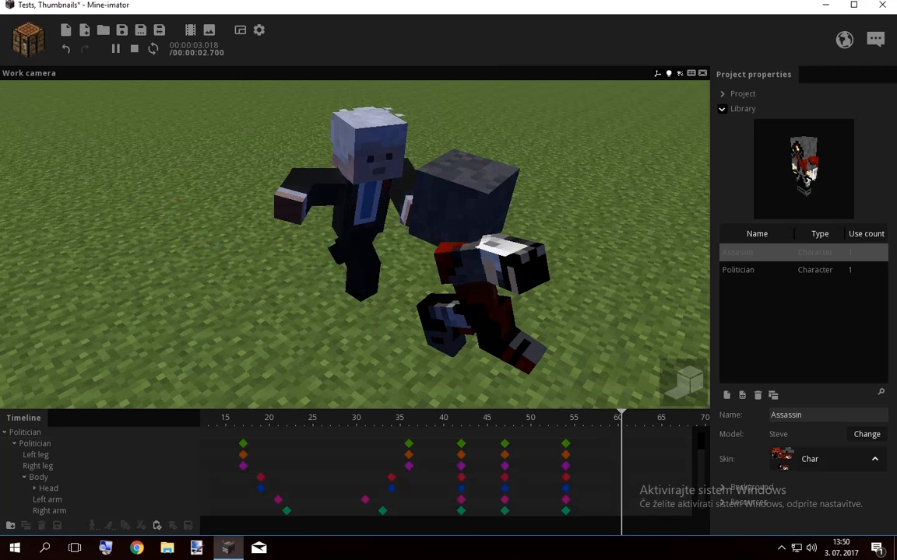
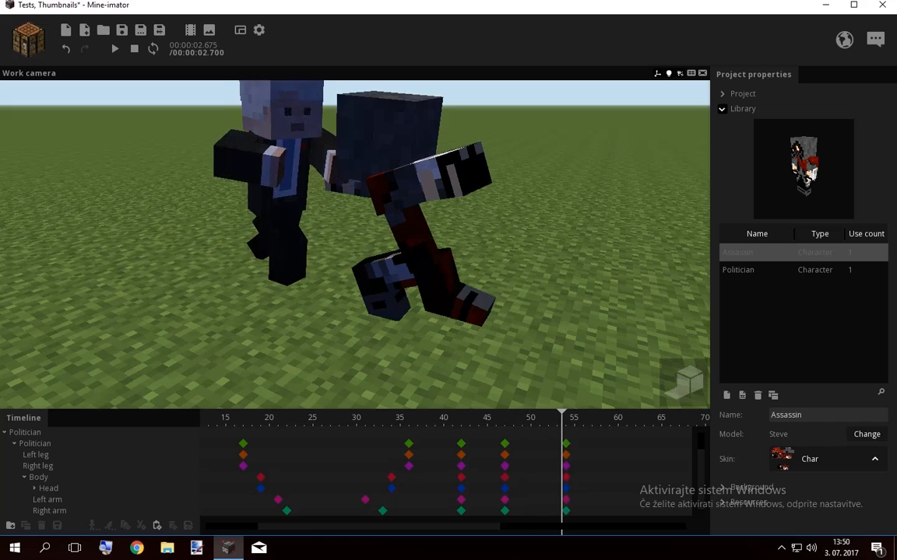
pyautogui.moveTo(379, 526); pyautogui.dragTo(427, 526)
pyautogui.press('space')
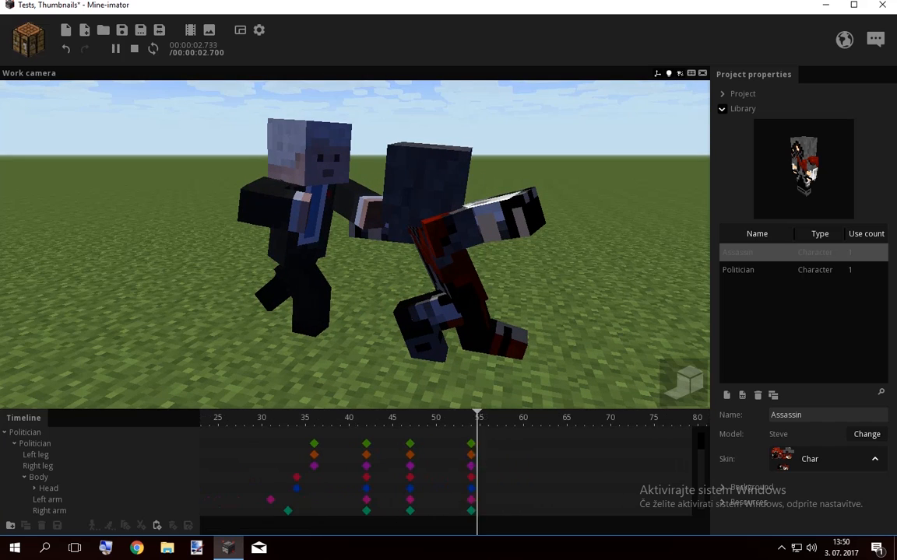
pyautogui.press('space')
# Straighten the politician's legs at frame 61, giving the left leg an X rotation of 9.26° and a bend of 10.68°
pyautogui.click(35, 444)
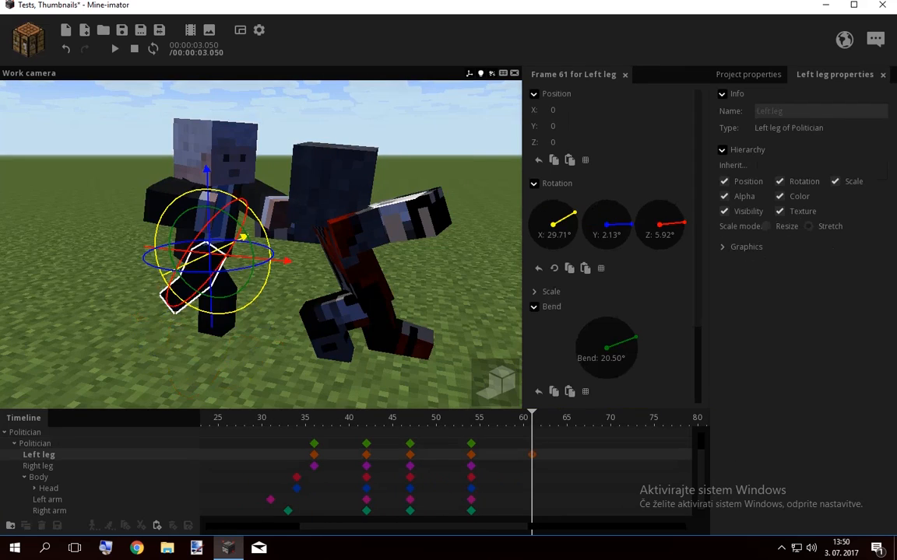
pyautogui.press('w')
pyautogui.moveTo(261, 245); pyautogui.dragTo(240, 223, button='right')
pyautogui.moveTo(235, 238); pyautogui.dragTo(298, 244)
pyautogui.click(307, 269)
pyautogui.press('q')
pyautogui.moveTo(298, 244); pyautogui.dragTo(299, 245, button='right')
pyautogui.moveTo(299, 250); pyautogui.dragTo(313, 203)
# Lower the politician to a Y position of -0.54 at frame 61 and shift him slightly toward the assassin
pyautogui.click(265, 270)
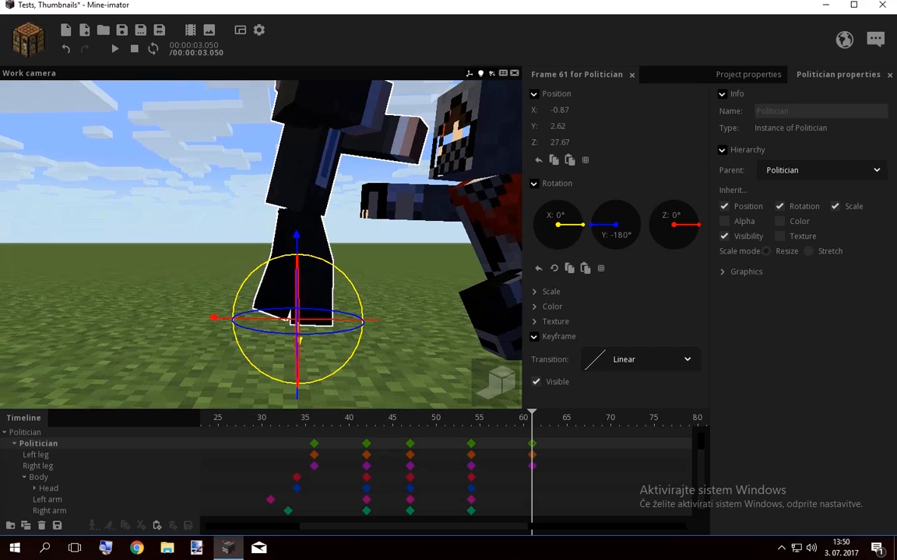
pyautogui.moveTo(296, 237); pyautogui.dragTo(295, 266)
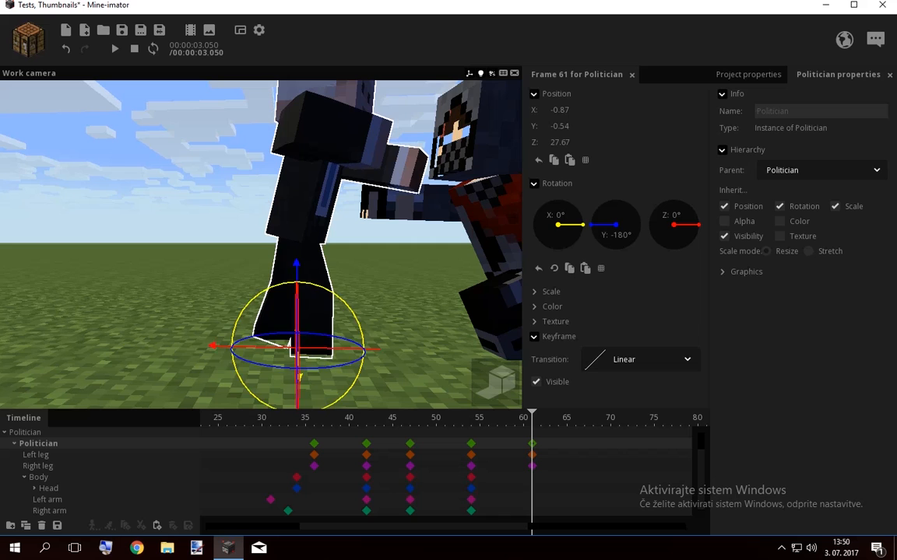
pyautogui.click(471, 444)
pyautogui.click(532, 443)
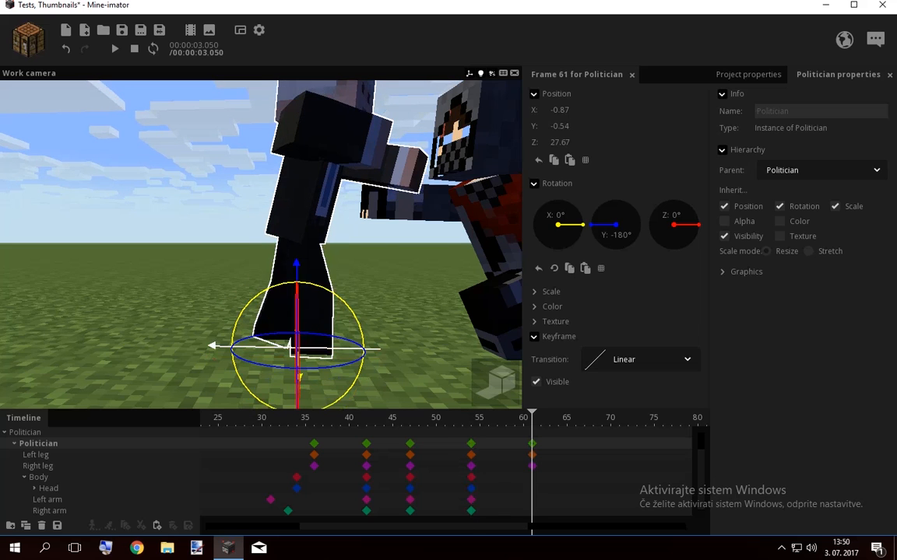
pyautogui.moveTo(220, 346); pyautogui.dragTo(235, 346)
pyautogui.moveTo(531, 418); pyautogui.dragTo(427, 418)
pyautogui.click(531, 466)
pyautogui.click(531, 454)
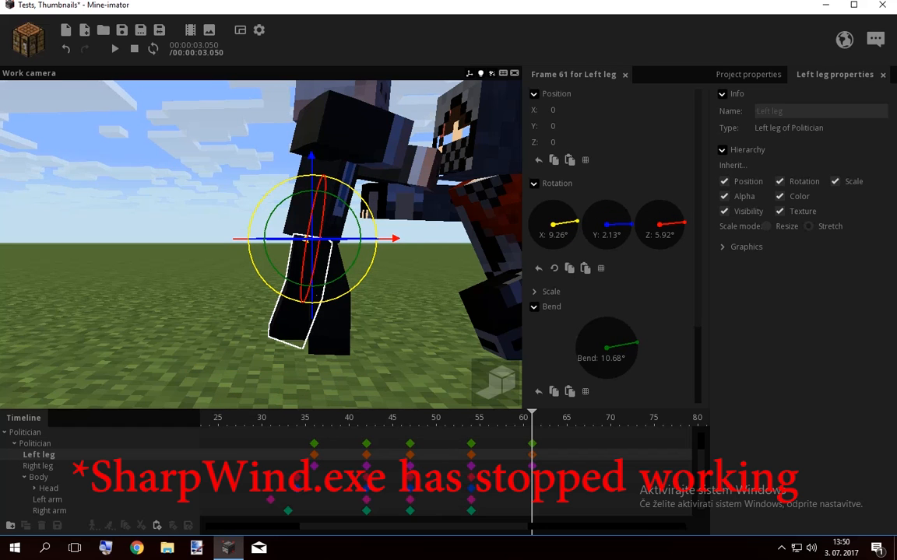
# Set the politician's body to X 7.98° and Y -28.37° with an 11.08° bend at frame 61, and key the head's rotation
pyautogui.click(302, 204)
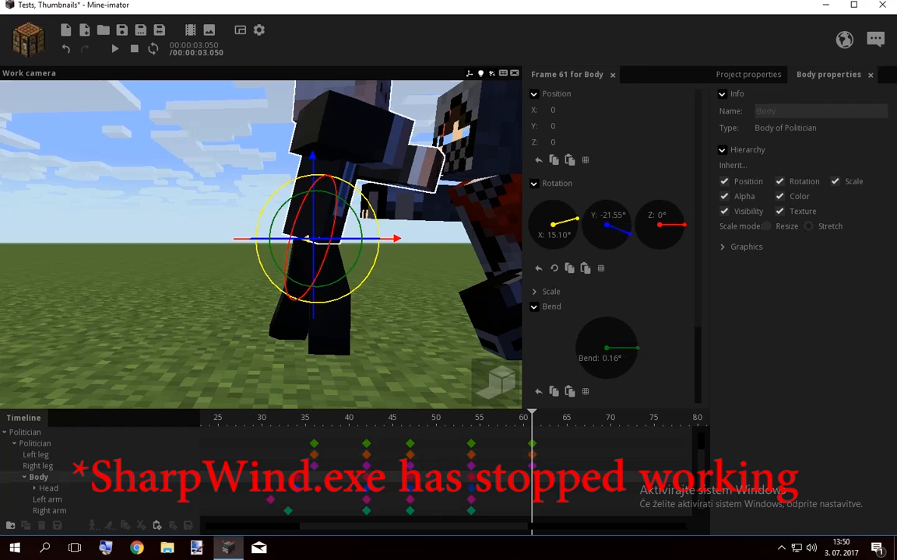
pyautogui.moveTo(302, 204); pyautogui.dragTo(313, 248, button='right')
pyautogui.moveTo(313, 247); pyautogui.dragTo(257, 248)
pyautogui.moveTo(292, 240); pyautogui.dragTo(291, 264)
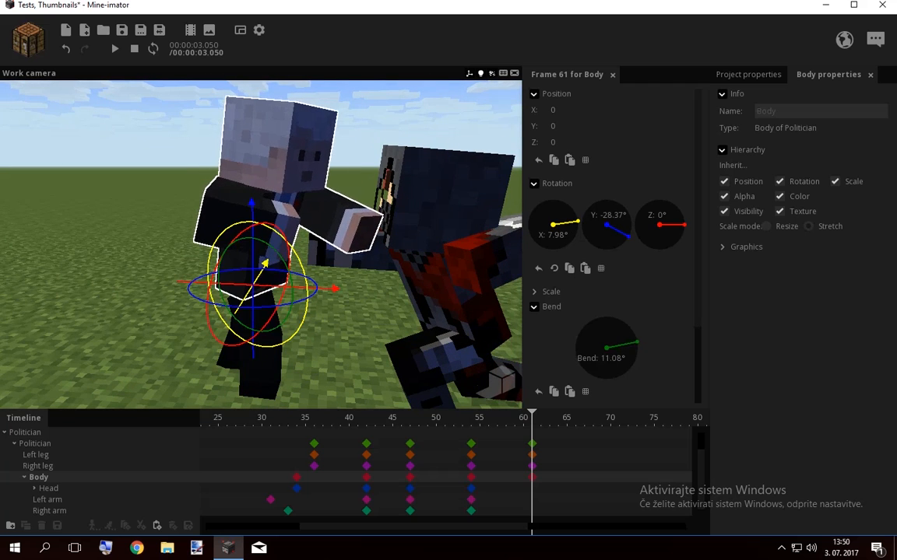
pyautogui.moveTo(404, 419); pyautogui.dragTo(532, 418)
pyautogui.click(278, 148)
pyautogui.moveTo(277, 148); pyautogui.dragTo(337, 216)
# Rotate the politician's left arm to Y -99.68° and Z 96.06° with a 28.08° bend at frame 61, and swing the right arm outward
pyautogui.click(346, 223)
pyautogui.moveTo(347, 233)
pyautogui.mouseDown()
pyautogui.moveTo(342, 198)
pyautogui.moveTo(340, 217)
pyautogui.mouseUp()
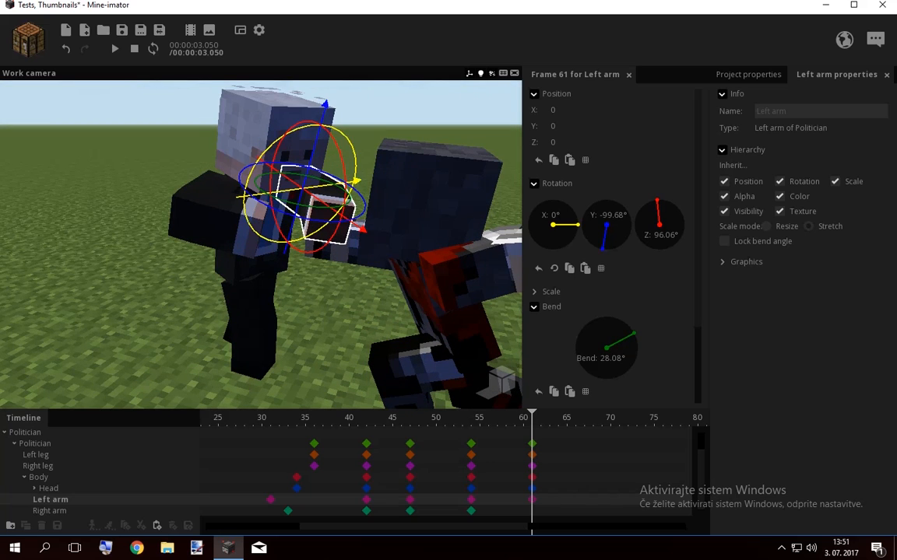
pyautogui.doubleClick(206, 214)
pyautogui.moveTo(206, 233); pyautogui.dragTo(176, 213)
# Set the transition of all the politician's keyframes at frame 54 to an ease-out curve and play back the clash
pyautogui.moveTo(480, 512)
pyautogui.mouseDown()
pyautogui.moveTo(473, 451)
pyautogui.moveTo(463, 438)
pyautogui.mouseUp()
pyautogui.scroll(-3, 623, 335)
pyautogui.click(631, 368)
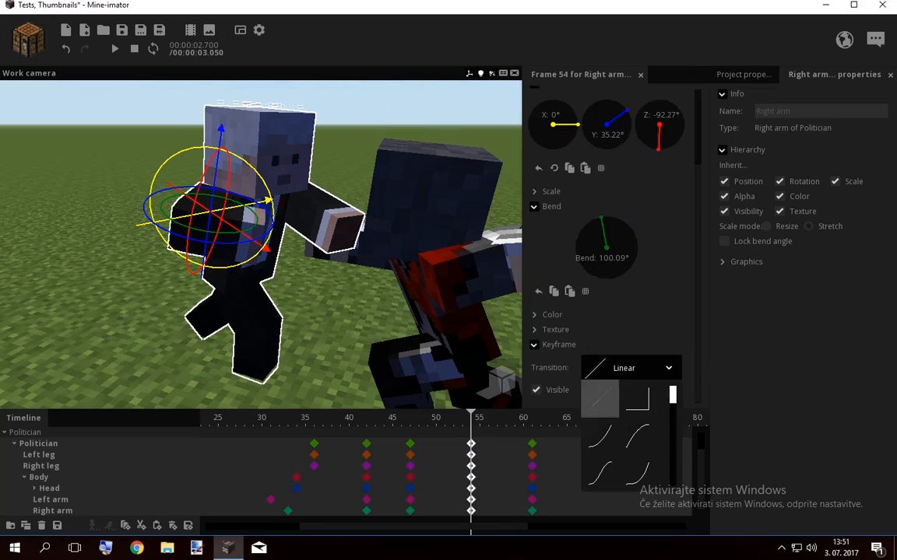
pyautogui.click(637, 436)
pyautogui.moveTo(506, 421); pyautogui.dragTo(384, 420)
pyautogui.click(490, 489)
pyautogui.press('space')
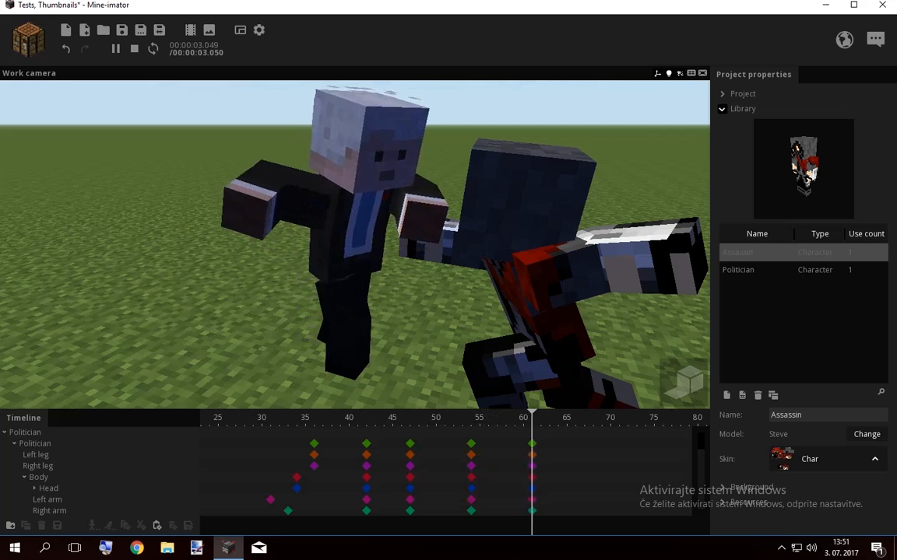
pyautogui.moveTo(374, 311); pyautogui.dragTo(394, 286, button='right')
pyautogui.press('space')
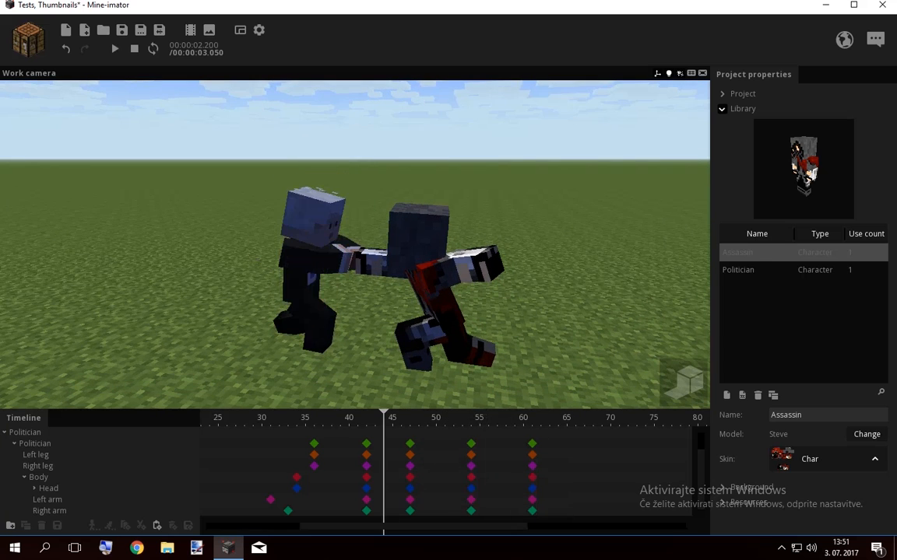
# Rotate the politician's body to Y 19.84° at frame 47 and the head to X -3.78° and Y -29.47°
pyautogui.moveTo(383, 420)
pyautogui.mouseDown()
pyautogui.moveTo(492, 421)
pyautogui.moveTo(462, 420)
pyautogui.mouseUp()
pyautogui.click(410, 477)
pyautogui.moveTo(312, 272)
pyautogui.mouseDown(button='right')
pyautogui.moveTo(272, 257)
pyautogui.moveTo(312, 269)
pyautogui.moveTo(292, 282)
pyautogui.mouseUp(button='right')
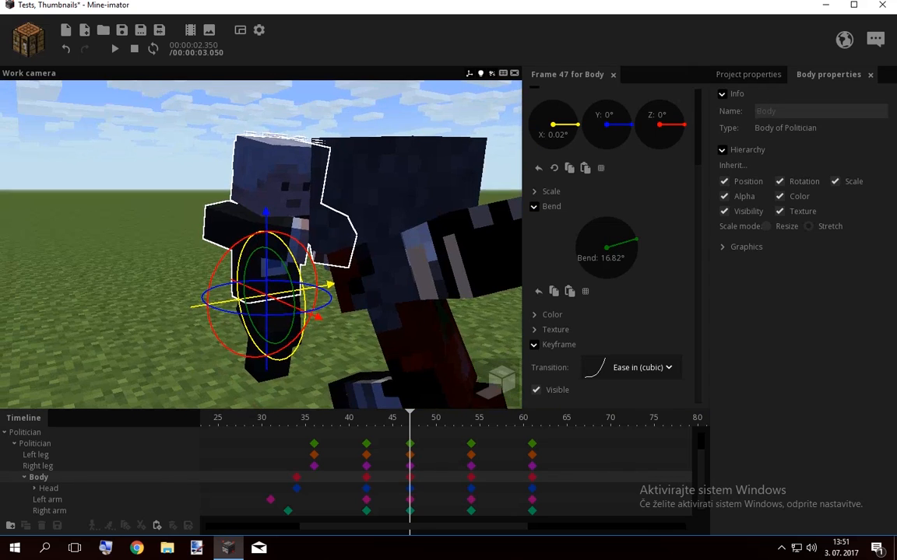
pyautogui.moveTo(315, 315); pyautogui.dragTo(334, 312)
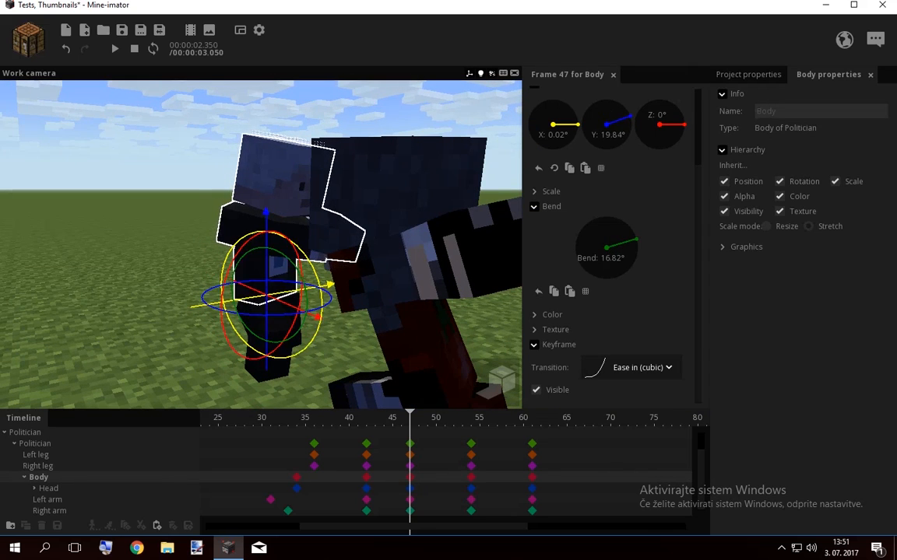
pyautogui.click(274, 179)
pyautogui.moveTo(274, 179); pyautogui.dragTo(277, 202)
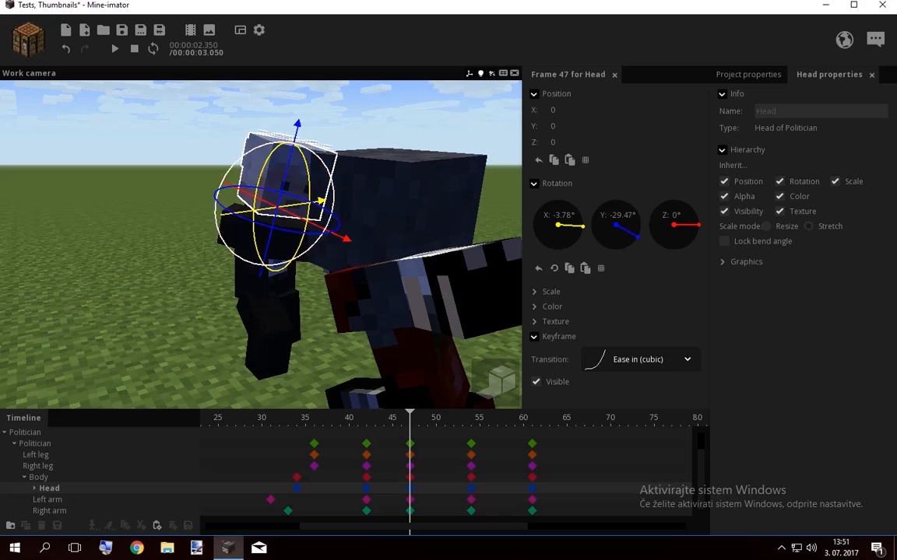
# Adjust both of the politician's arms at frame 47, rotating the right arm to Y 104.20°
pyautogui.click(323, 249)
pyautogui.moveTo(323, 249); pyautogui.dragTo(311, 313)
pyautogui.keyDown('shift'); pyautogui.click(118, 266); pyautogui.keyUp('shift')
pyautogui.moveTo(327, 225); pyautogui.dragTo(282, 294)
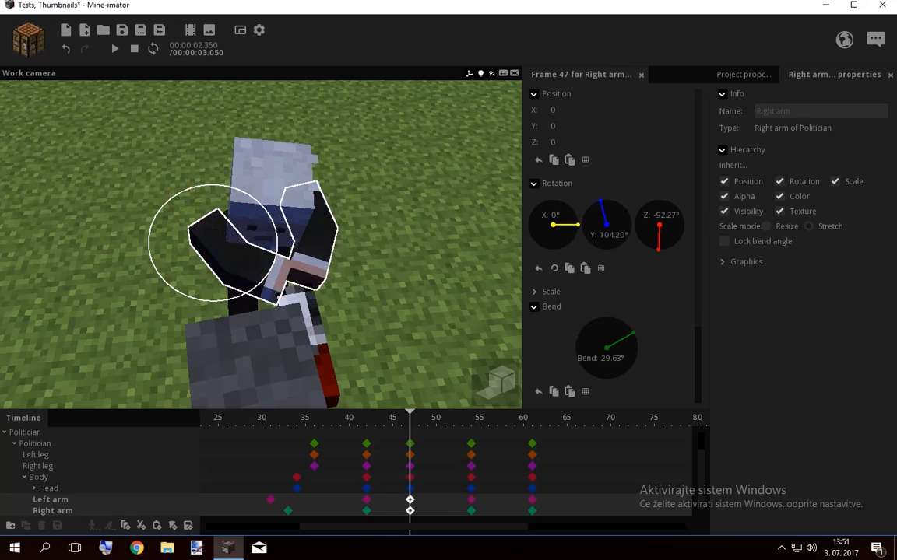
# Play back the clash from about frame 38 to 61 from another angle and collapse the politician's body parts in the timeline
pyautogui.moveTo(410, 418)
pyautogui.mouseDown()
pyautogui.moveTo(341, 418)
pyautogui.moveTo(428, 418)
pyautogui.moveTo(331, 418)
pyautogui.mouseUp()
pyautogui.click(341, 467)
pyautogui.press('space')
pyautogui.moveTo(355, 241); pyautogui.dragTo(451, 167)
pyautogui.press('space')
pyautogui.press('space')
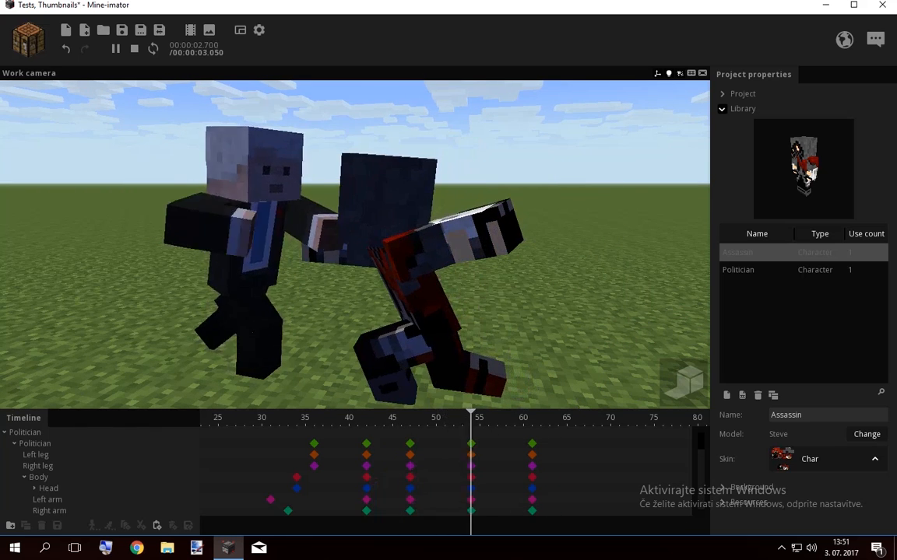
pyautogui.press('space')
pyautogui.moveTo(506, 418)
pyautogui.mouseDown()
pyautogui.moveTo(533, 418)
pyautogui.moveTo(491, 418)
pyautogui.moveTo(532, 418)
pyautogui.mouseUp()
pyautogui.click(14, 444)
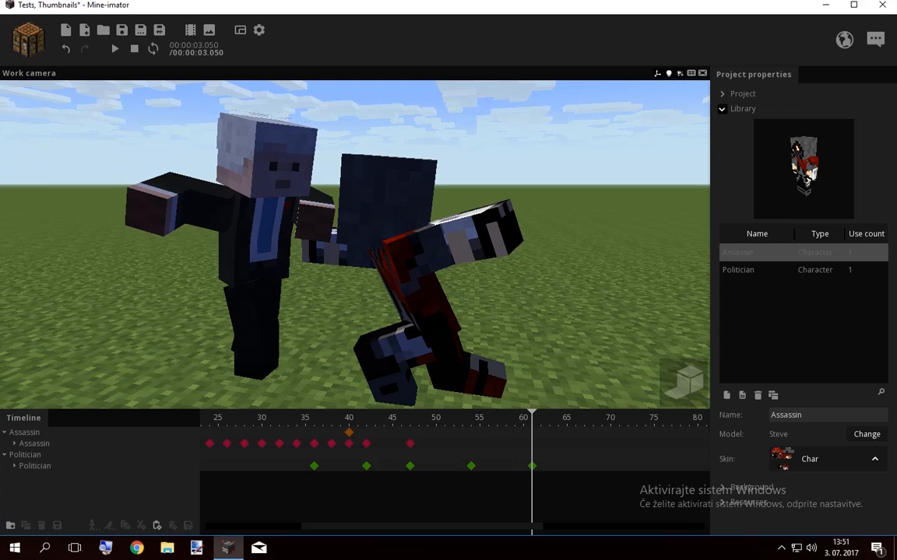
pyautogui.click(781, 548)
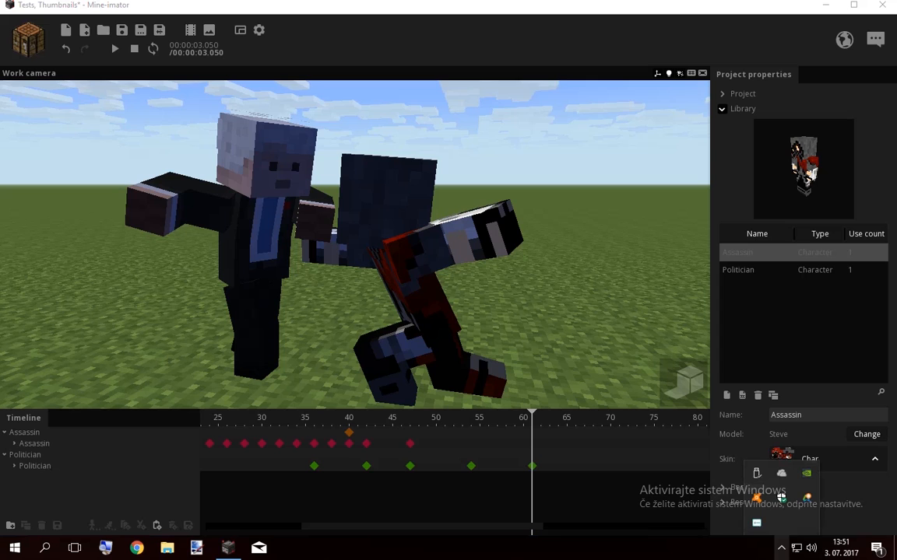
pyautogui.rightClick(781, 498)
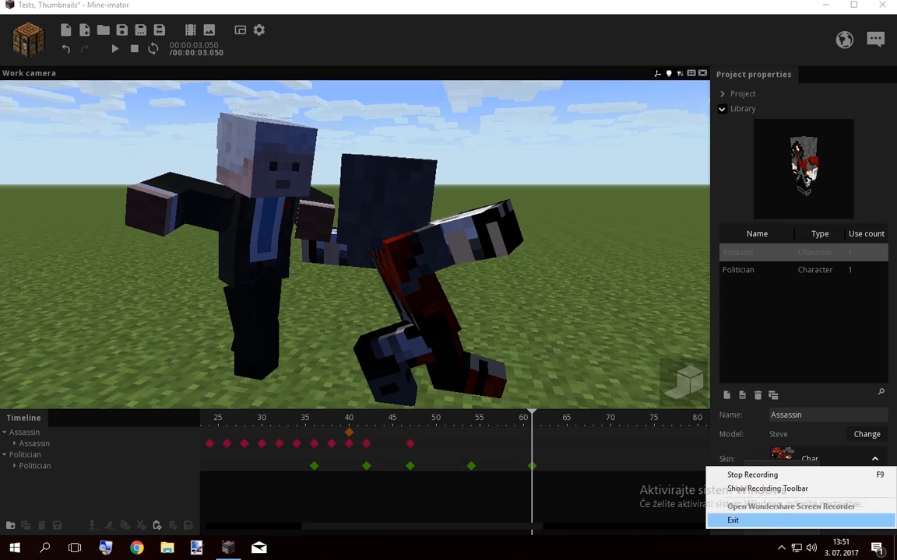
pyautogui.click(732, 520)
pyautogui.click(327, 249)
pyautogui.moveTo(327, 249); pyautogui.dragTo(420, 243)
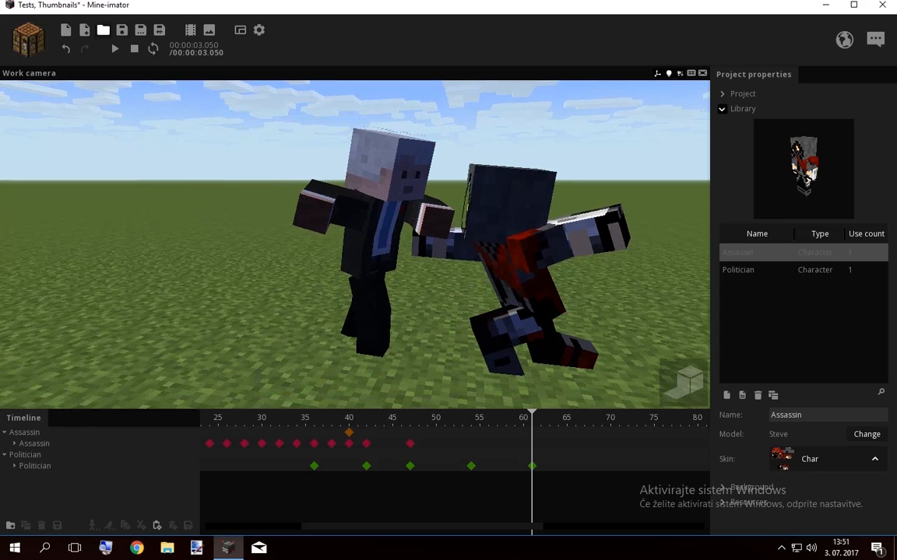
pyautogui.click(103, 30)
pyautogui.click(519, 276)
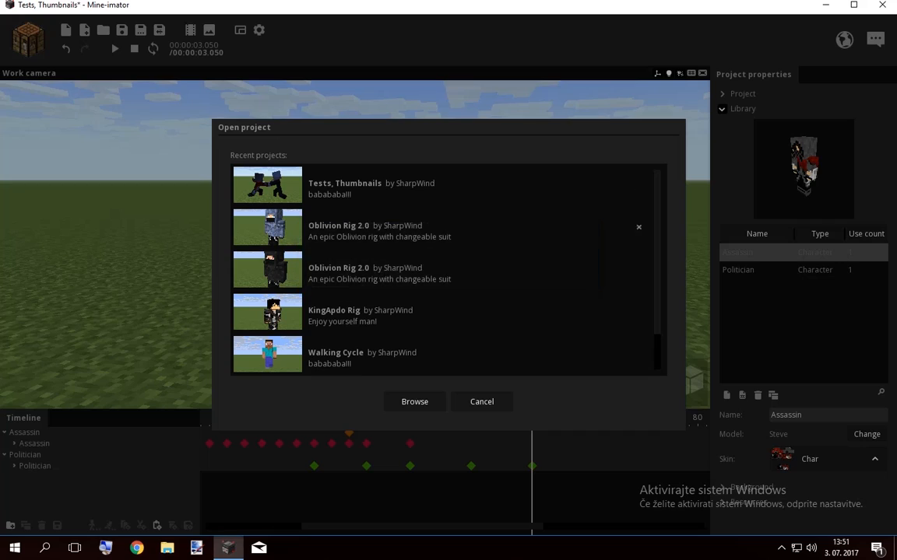
pyautogui.click(482, 402)
# Save the project
pyautogui.click(122, 30)
pyautogui.moveTo(374, 225); pyautogui.dragTo(312, 249)
pyautogui.moveTo(355, 244); pyautogui.dragTo(381, 238, button='right')
pyautogui.press('e')
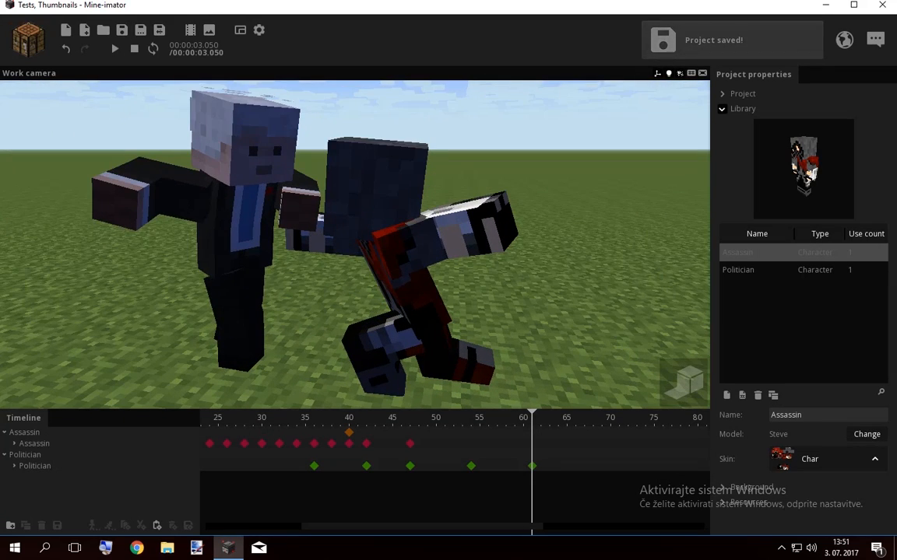
# Expand the assassin's body parts in the timeline and set the playhead to frame 54 with the assassin selected
pyautogui.moveTo(532, 418)
pyautogui.mouseDown()
pyautogui.moveTo(372, 418)
pyautogui.moveTo(420, 418)
pyautogui.mouseUp()
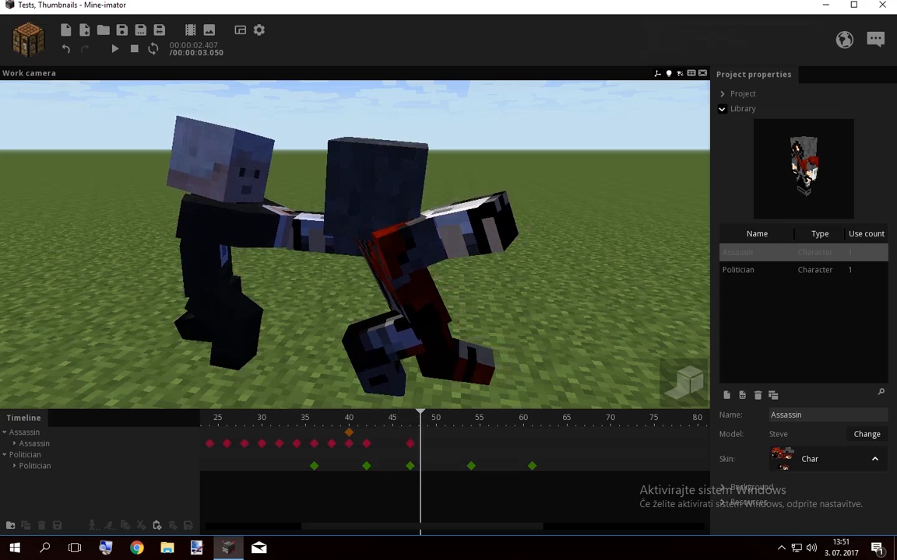
pyautogui.click(14, 443)
pyautogui.press('space')
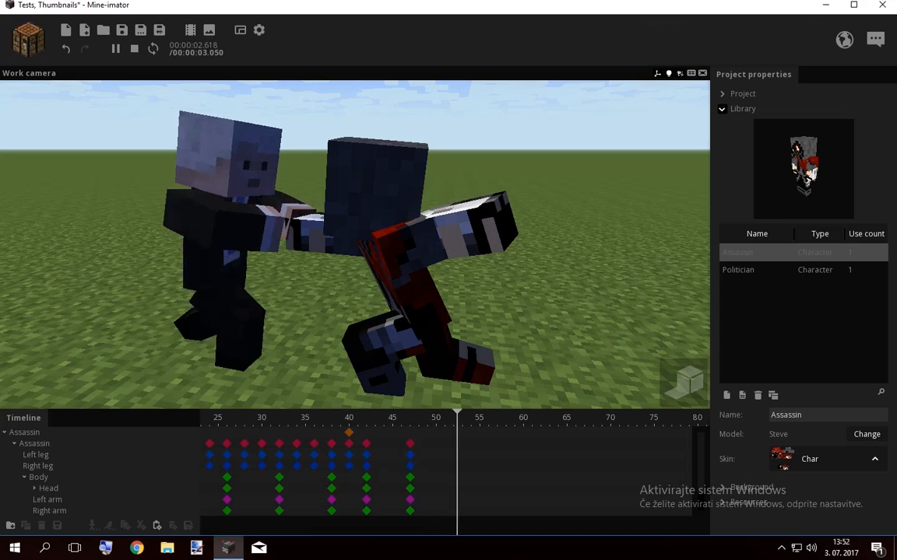
pyautogui.press('space')
pyautogui.moveTo(456, 418)
pyautogui.mouseDown()
pyautogui.moveTo(480, 418)
pyautogui.moveTo(470, 418)
pyautogui.mouseUp()
pyautogui.click(36, 444)
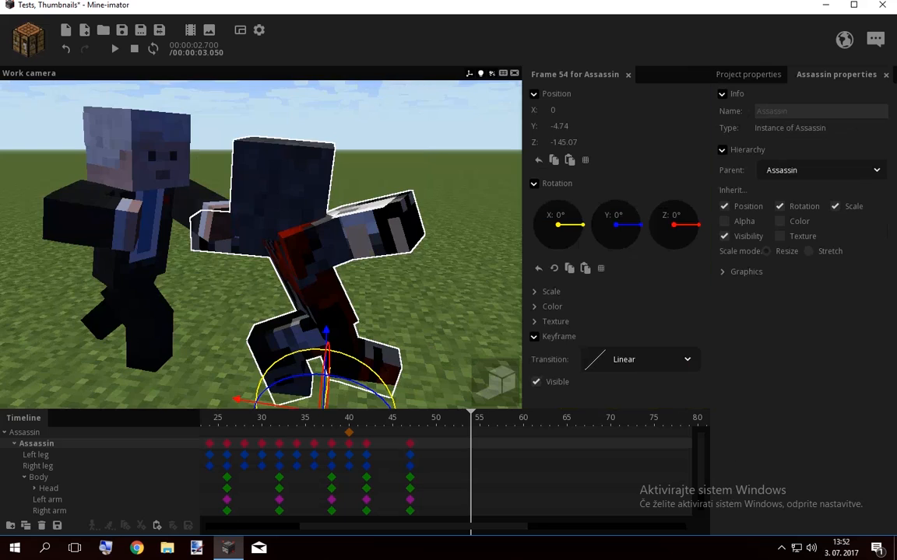
# Swing both of the assassin's legs into a new stride pose at frame 54 and preview the motion from frame 47
pyautogui.click(319, 353)
pyautogui.click(282, 351)
pyautogui.moveTo(210, 334); pyautogui.dragTo(215, 288)
pyautogui.moveTo(259, 232); pyautogui.dragTo(282, 221)
pyautogui.click(354, 295)
pyautogui.moveTo(364, 292)
pyautogui.mouseDown()
pyautogui.moveTo(373, 283)
pyautogui.moveTo(368, 259)
pyautogui.moveTo(320, 266)
pyautogui.moveTo(320, 253)
pyautogui.mouseUp()
pyautogui.click(36, 443)
pyautogui.click(409, 420)
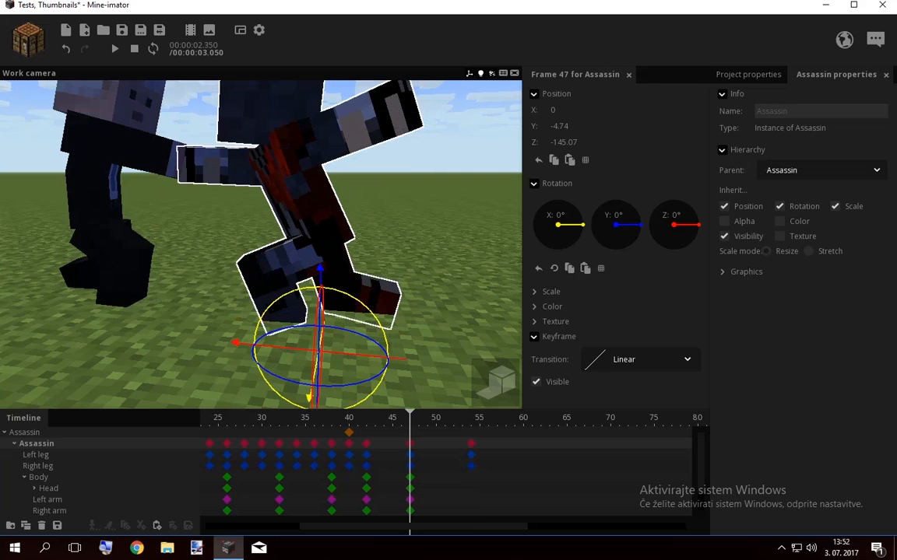
pyautogui.press('space')
pyautogui.press('space')
# Rotate the assassin's body at frame 54 to about X 12.39° and Y 6.98°, with a bend of about 13.63°
pyautogui.click(470, 420)
pyautogui.click(327, 179)
pyautogui.moveTo(335, 187); pyautogui.dragTo(413, 226)
pyautogui.moveTo(353, 332); pyautogui.dragTo(328, 341)
pyautogui.hotkey('ctrl', 'z')
pyautogui.moveTo(329, 327); pyautogui.dragTo(341, 315)
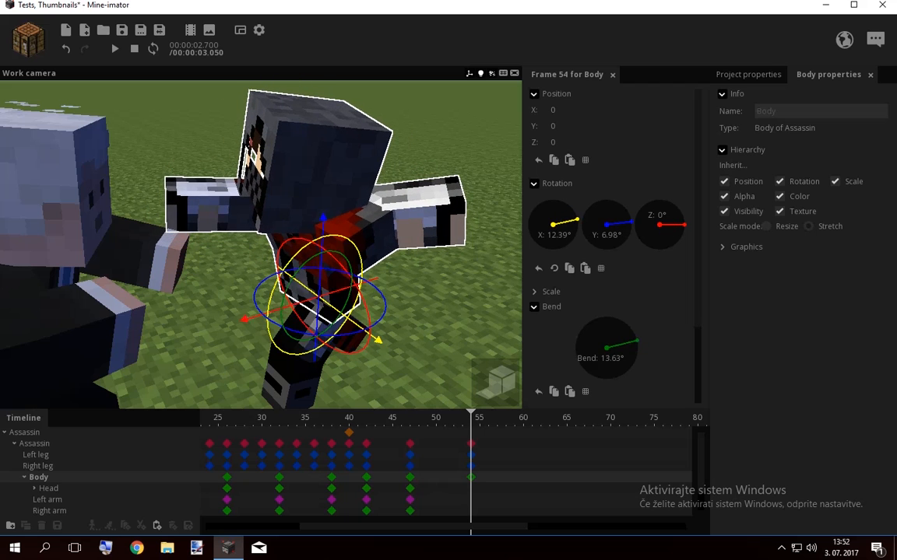
# Rotate the assassin's head at frame 54 to about X -10.88° and Y -7.95°
pyautogui.moveTo(470, 418)
pyautogui.mouseDown()
pyautogui.moveTo(357, 418)
pyautogui.moveTo(471, 418)
pyautogui.mouseUp()
pyautogui.click(334, 171)
pyautogui.moveTo(436, 335); pyautogui.dragTo(427, 323)
pyautogui.moveTo(274, 253); pyautogui.dragTo(305, 252)
pyautogui.moveTo(265, 219); pyautogui.dragTo(266, 242)
pyautogui.moveTo(420, 311); pyautogui.dragTo(471, 329)
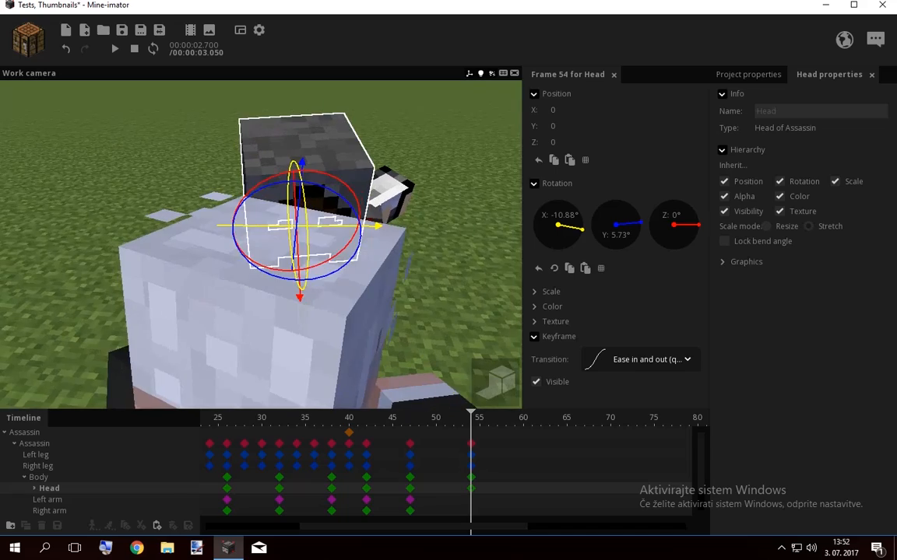
pyautogui.moveTo(302, 280); pyautogui.dragTo(286, 278)
# Swing the assassin's left arm down at frame 54 and pose the right arm at about Y 87.65° and Z -101.77°
pyautogui.moveTo(436, 327); pyautogui.dragTo(315, 294)
pyautogui.click(393, 241)
pyautogui.moveTo(389, 311); pyautogui.dragTo(459, 339)
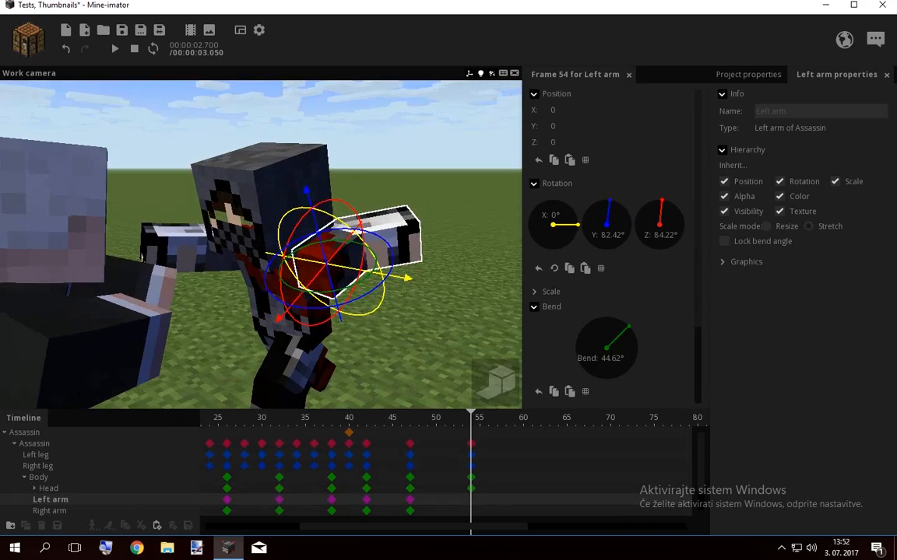
pyautogui.moveTo(389, 253); pyautogui.dragTo(372, 294)
pyautogui.moveTo(392, 261); pyautogui.dragTo(366, 302)
pyautogui.moveTo(428, 319); pyautogui.dragTo(393, 318)
pyautogui.click(262, 239)
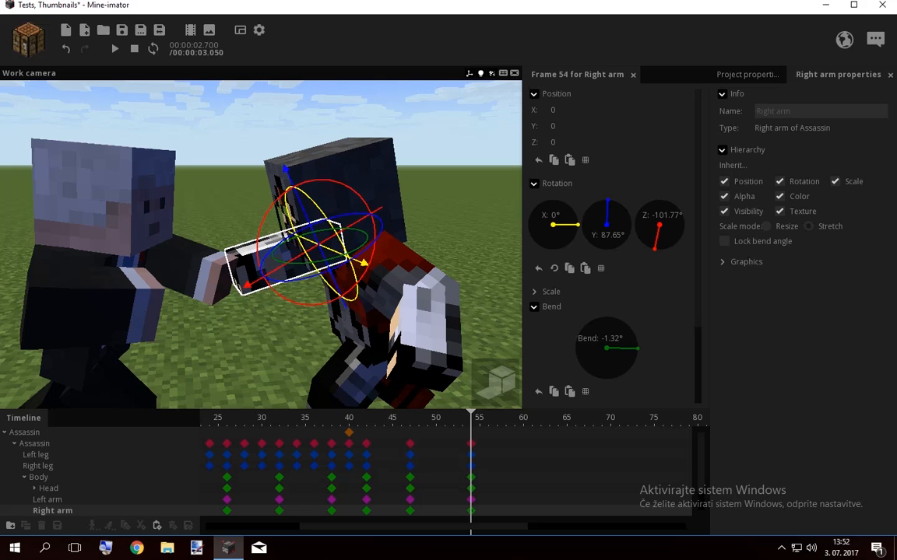
# Turn the whole assassin to about Y -14.88° at frame 54 and shift its position relative to the politician
pyautogui.moveTo(470, 417); pyautogui.dragTo(340, 418)
pyautogui.click(292, 335)
pyautogui.scroll(-4, 292, 334)
pyautogui.click(470, 444)
pyautogui.moveTo(436, 311); pyautogui.dragTo(474, 335)
pyautogui.moveTo(354, 329); pyautogui.dragTo(334, 330)
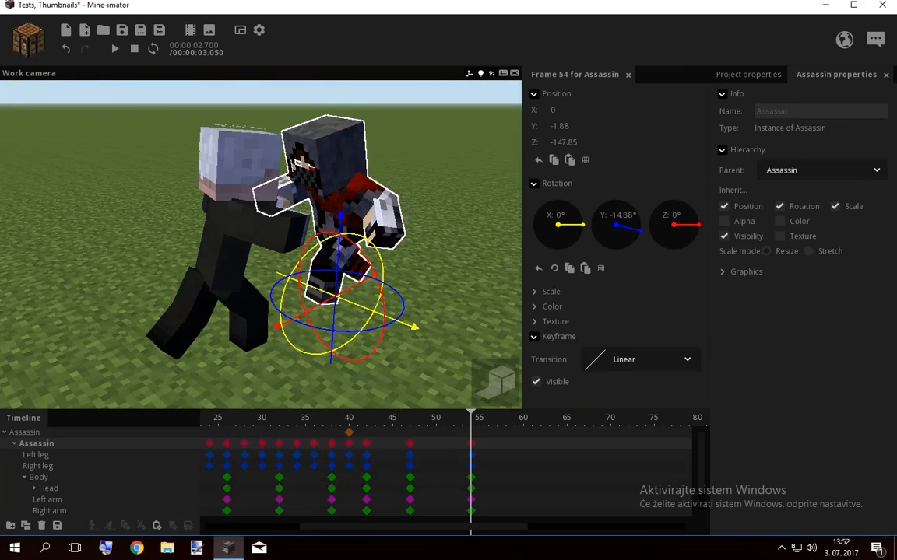
pyautogui.moveTo(411, 324); pyautogui.dragTo(433, 334)
# Play the animation from frame 40 to review the assassin's motion
pyautogui.moveTo(471, 418); pyautogui.dragTo(349, 418)
pyautogui.click(420, 365)
pyautogui.moveTo(421, 366); pyautogui.dragTo(409, 346)
pyautogui.press('space')
pyautogui.press('space')
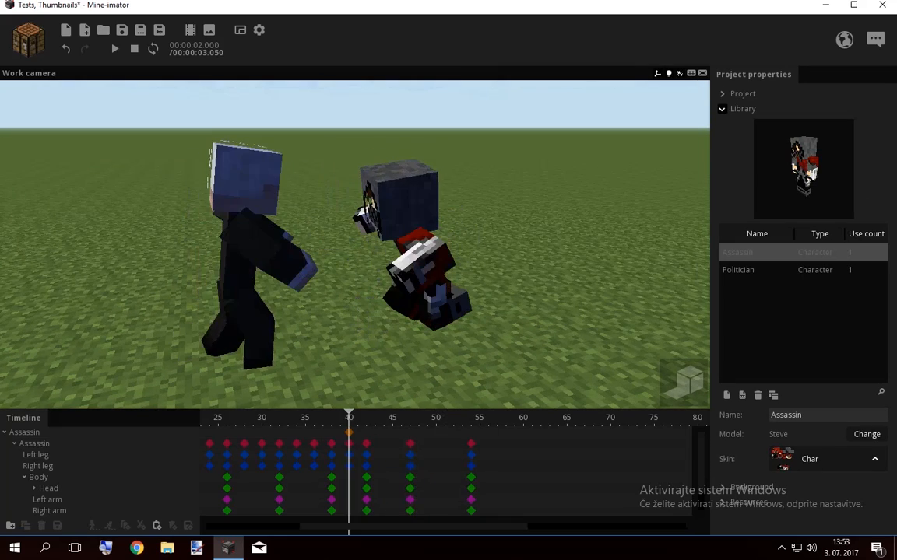
# Change the transition type of all the assassin's keyframes at frame 47, including the legs, body, head and arms
pyautogui.moveTo(422, 513); pyautogui.dragTo(402, 438)
pyautogui.click(410, 418)
pyautogui.scroll(-3, 615, 273)
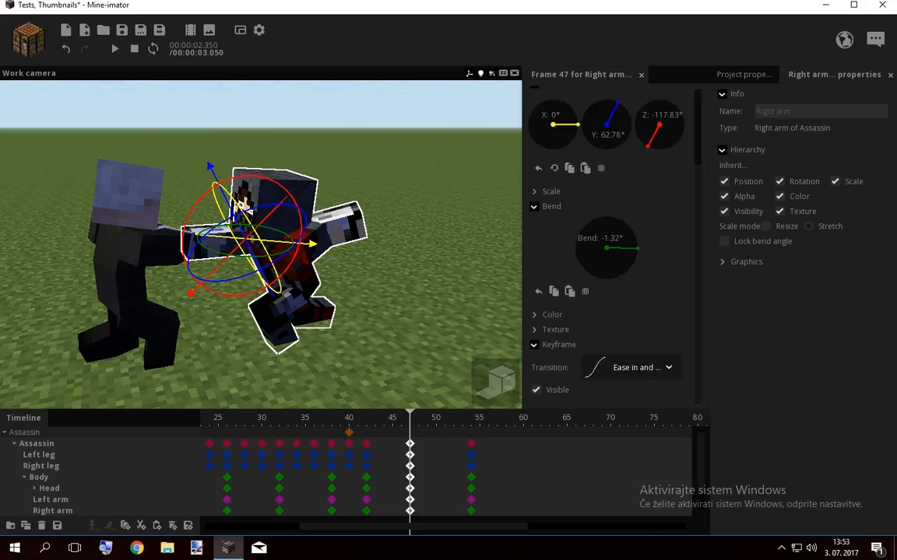
pyautogui.click(631, 368)
pyautogui.click(638, 436)
# Replay the fight from frame 40 and from frame 54 to check the assassin's movement
pyautogui.press('space')
pyautogui.press('space')
pyautogui.click(459, 350)
pyautogui.press('space')
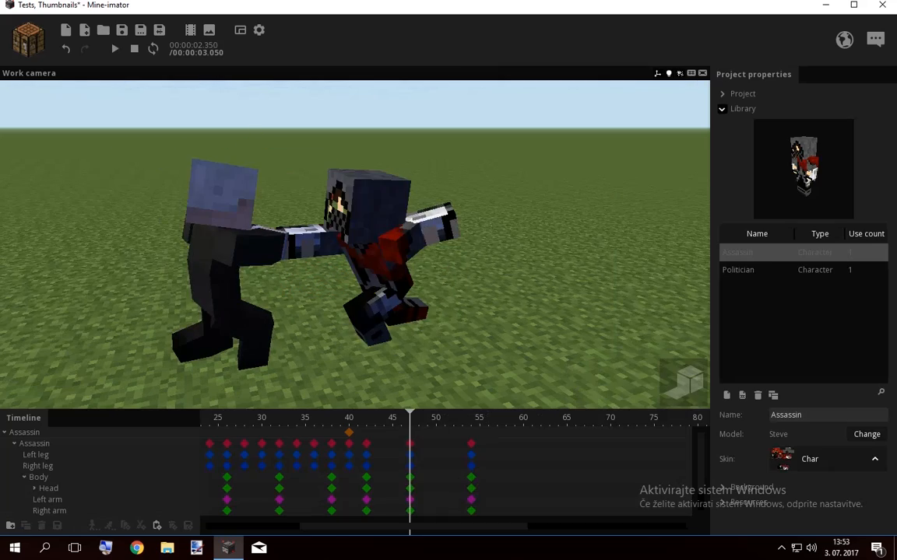
pyautogui.press('space')
pyautogui.press('space')
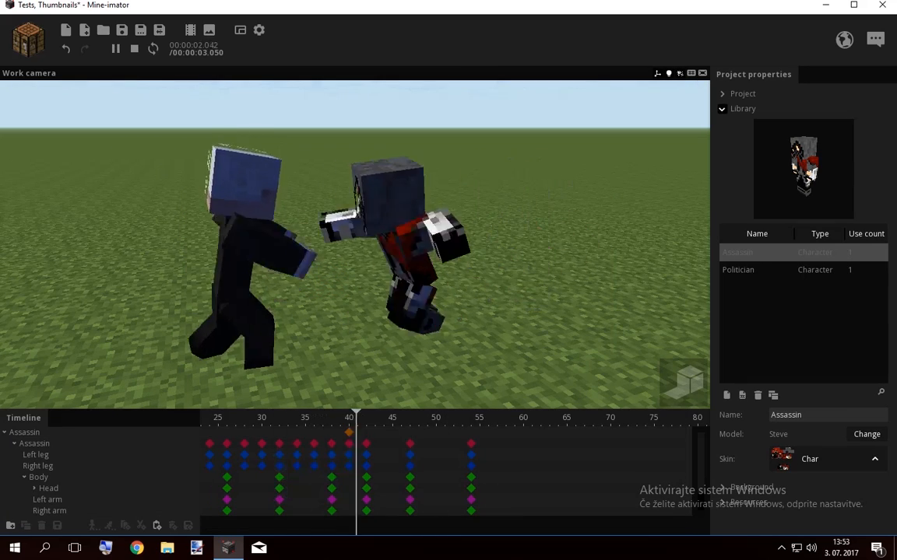
pyautogui.moveTo(408, 418); pyautogui.dragTo(471, 418)
pyautogui.moveTo(475, 311); pyautogui.dragTo(421, 280)
pyautogui.press('space')
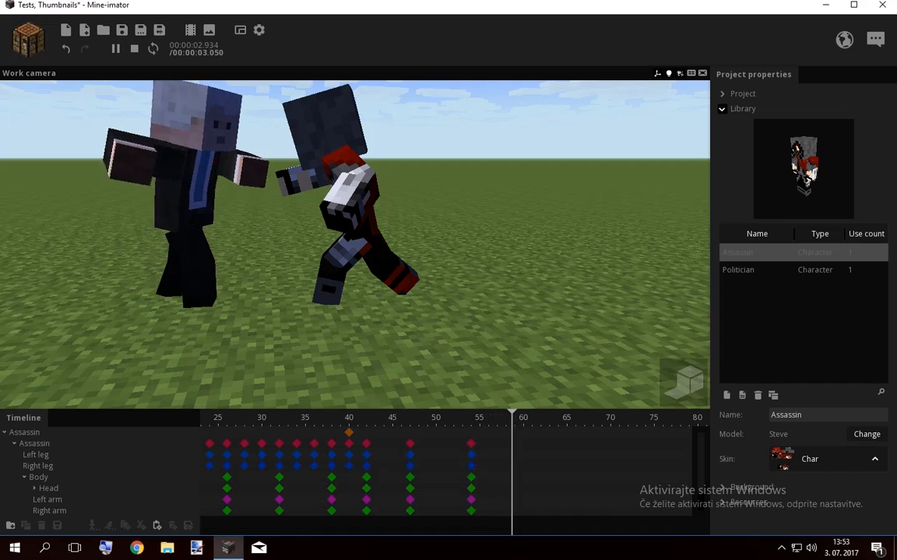
# Keyframe the assassin's legs in the opposite stride at frame 58, with the left leg at X 17.05° and the right at X -37.82°
pyautogui.click(496, 455)
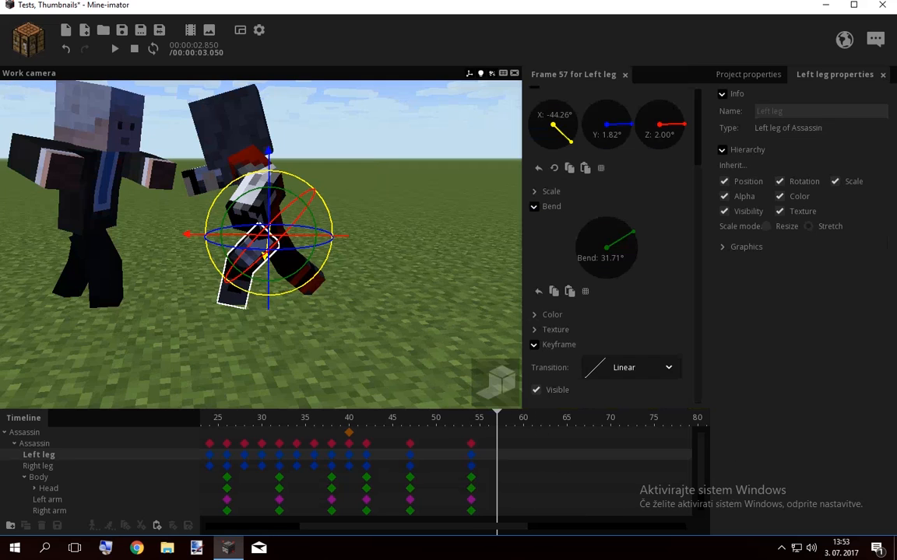
pyautogui.moveTo(311, 257); pyautogui.dragTo(292, 259, button='right')
pyautogui.press('w')
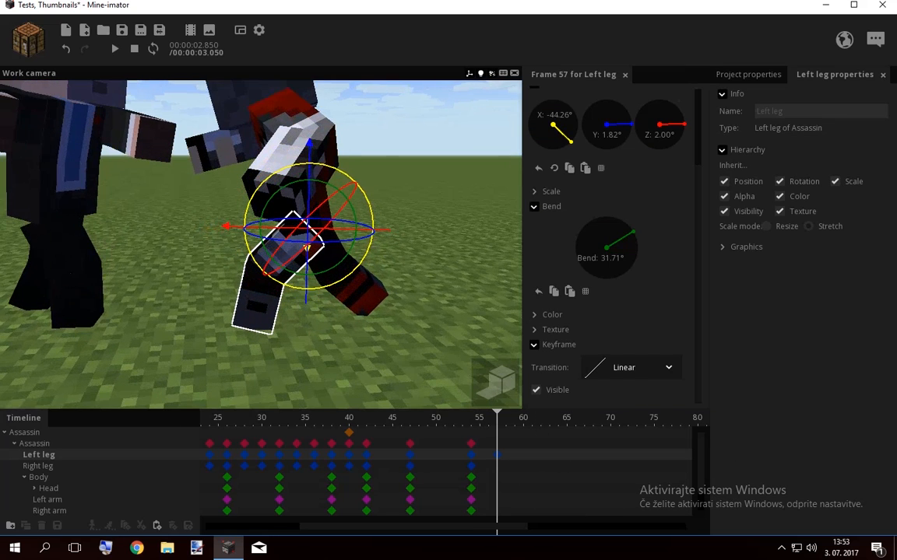
pyautogui.click(506, 455)
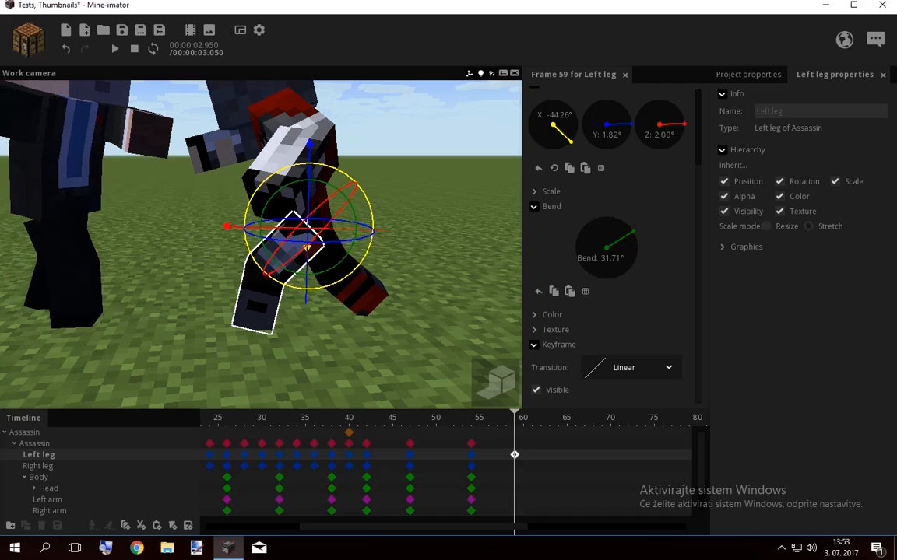
pyautogui.moveTo(350, 274); pyautogui.dragTo(371, 213)
pyautogui.click(374, 284)
pyautogui.moveTo(361, 257); pyautogui.dragTo(295, 282)
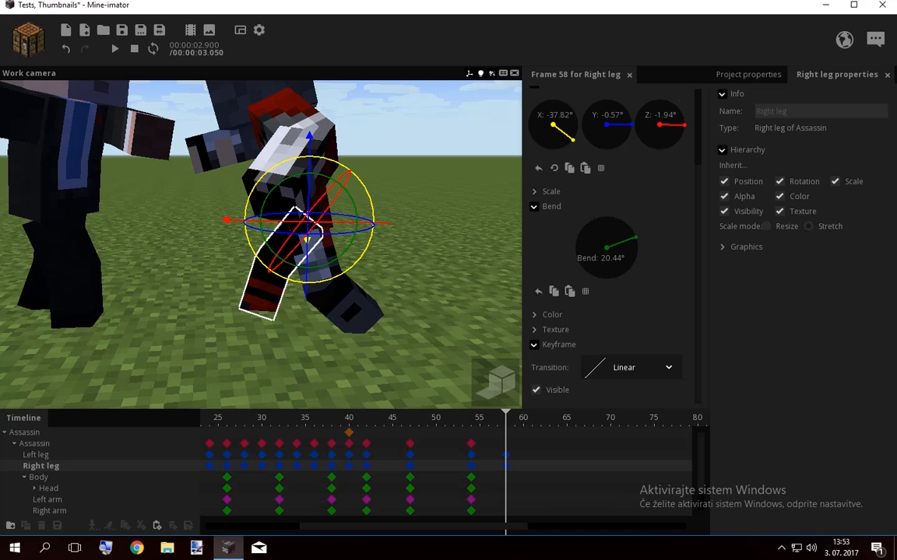
# Reverse the assassin's stride at frame 62, swinging the left leg forward and the right leg to about X 19.81°
pyautogui.click(532, 455)
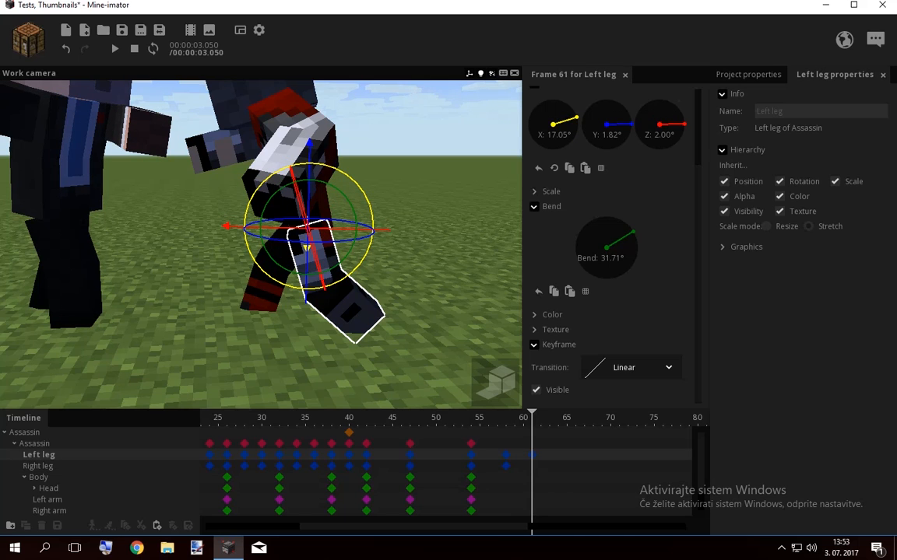
pyautogui.moveTo(352, 273)
pyautogui.mouseDown()
pyautogui.moveTo(307, 289)
pyautogui.moveTo(295, 272)
pyautogui.moveTo(293, 289)
pyautogui.moveTo(287, 281)
pyautogui.moveTo(344, 274)
pyautogui.mouseUp()
pyautogui.click(250, 282)
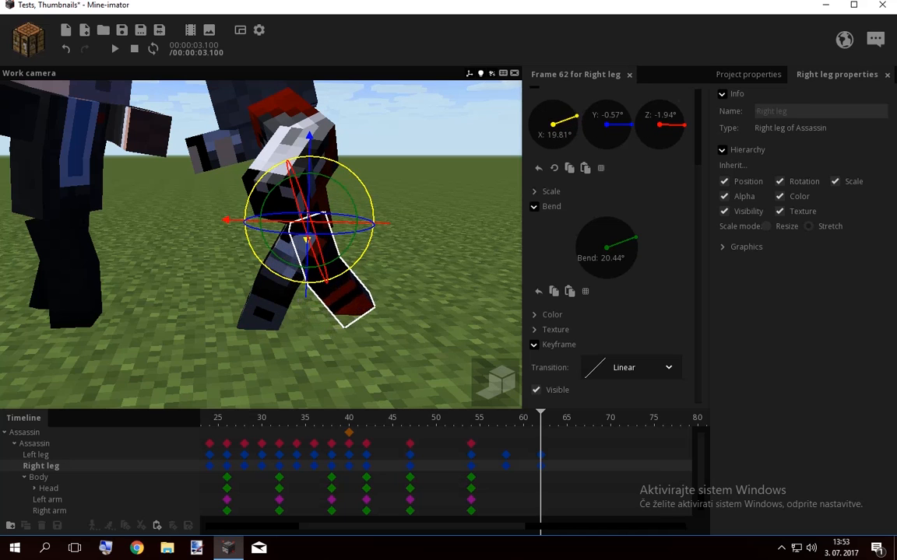
# Move the whole assassin at frame 58 to about X 5.73, Z -156.71 and preview the step back
pyautogui.click(471, 444)
pyautogui.click(505, 444)
pyautogui.moveTo(224, 335); pyautogui.dragTo(300, 330)
pyautogui.moveTo(427, 369); pyautogui.dragTo(438, 380)
pyautogui.click(471, 444)
pyautogui.press('space')
pyautogui.press('space')
pyautogui.press('space')
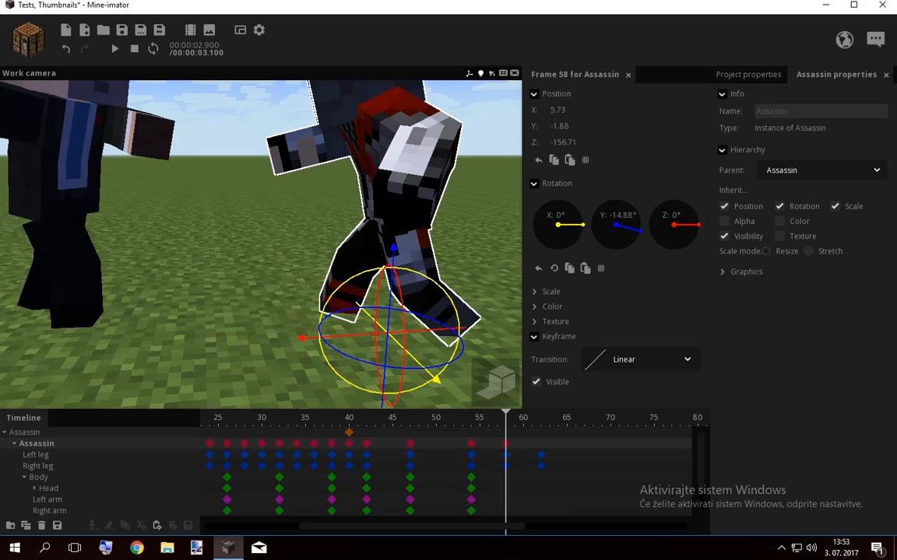
# Narrow the assassin's stance at frame 62, setting the right leg to about X 12.38° with a 6.42° bend
pyautogui.moveTo(534, 453); pyautogui.dragTo(549, 469)
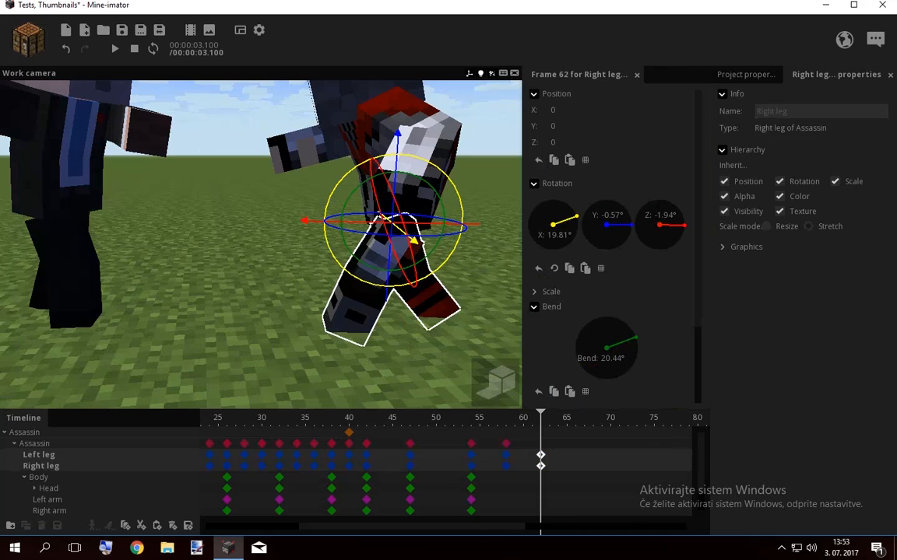
pyautogui.click(350, 300)
pyautogui.moveTo(354, 277); pyautogui.dragTo(371, 288)
pyautogui.click(433, 302)
pyautogui.moveTo(424, 280); pyautogui.dragTo(413, 285)
pyautogui.moveTo(417, 267); pyautogui.dragTo(405, 271)
pyautogui.moveTo(459, 304); pyautogui.dragTo(434, 313)
pyautogui.moveTo(401, 273); pyautogui.dragTo(404, 270)
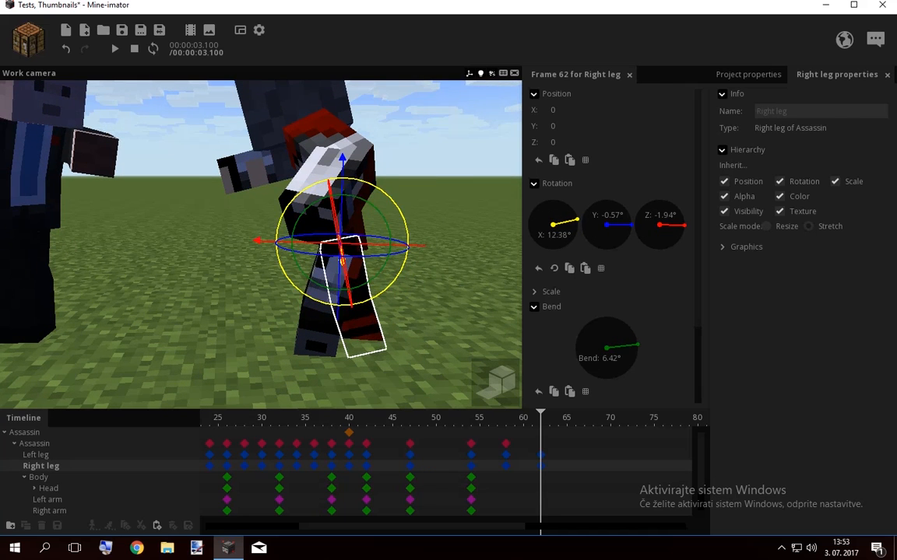
# Keyframe the whole assassin farther away from the politician at the end of the stride
pyautogui.click(506, 443)
pyautogui.click(541, 444)
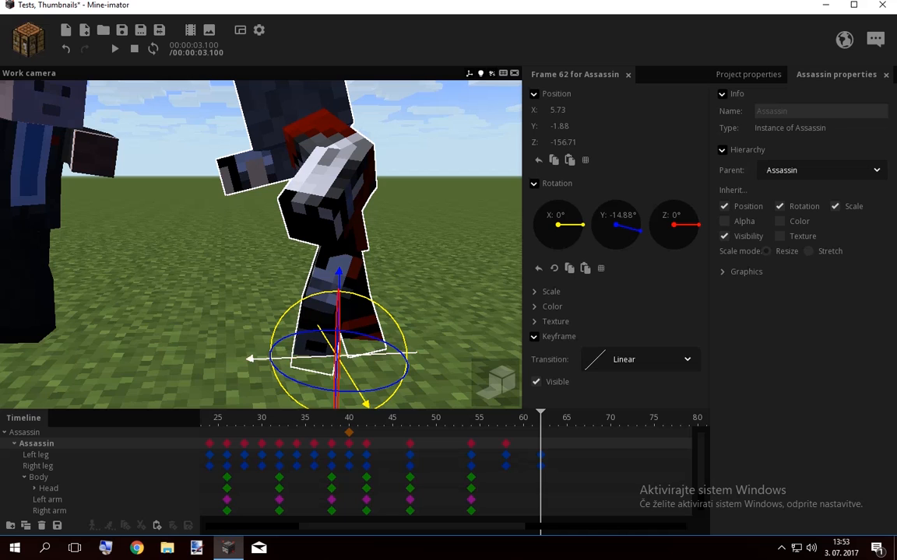
pyautogui.click(506, 419)
pyautogui.click(531, 419)
pyautogui.moveTo(260, 358); pyautogui.dragTo(313, 356)
pyautogui.moveTo(425, 392)
pyautogui.mouseDown()
pyautogui.moveTo(434, 402)
pyautogui.moveTo(443, 398)
pyautogui.mouseUp()
# Shift the assassin's last position and leg keyframes to frame 64 and preview the timing
pyautogui.moveTo(532, 444)
pyautogui.mouseDown()
pyautogui.moveTo(540, 444)
pyautogui.moveTo(505, 418)
pyautogui.moveTo(585, 419)
pyautogui.moveTo(505, 419)
pyautogui.moveTo(536, 472)
pyautogui.mouseUp()
pyautogui.moveTo(541, 466); pyautogui.dragTo(549, 465)
pyautogui.moveTo(530, 419); pyautogui.dragTo(453, 419)
pyautogui.press('space')
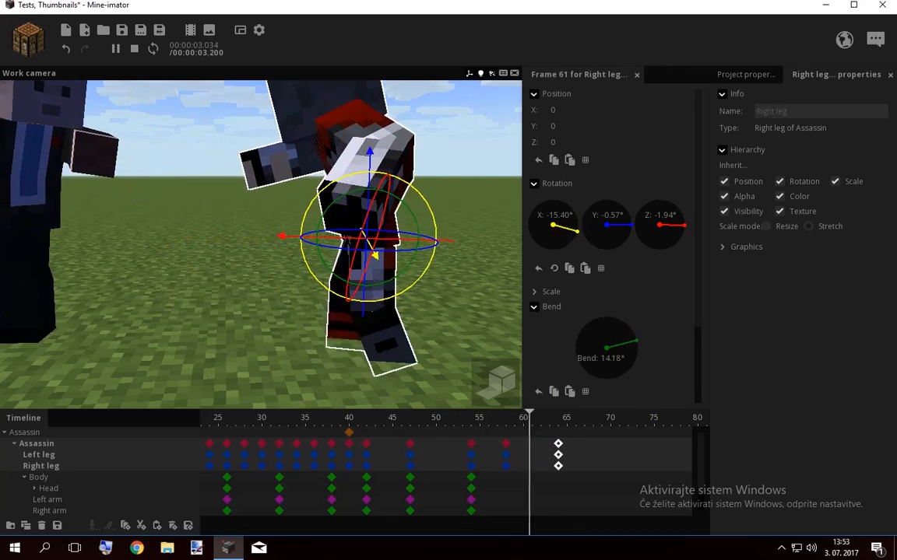
pyautogui.press('space')
# Change the transition type of the assassin's position and leg keyframes at frame 58
pyautogui.moveTo(521, 471); pyautogui.dragTo(501, 441)
pyautogui.scroll(-3, 611, 327)
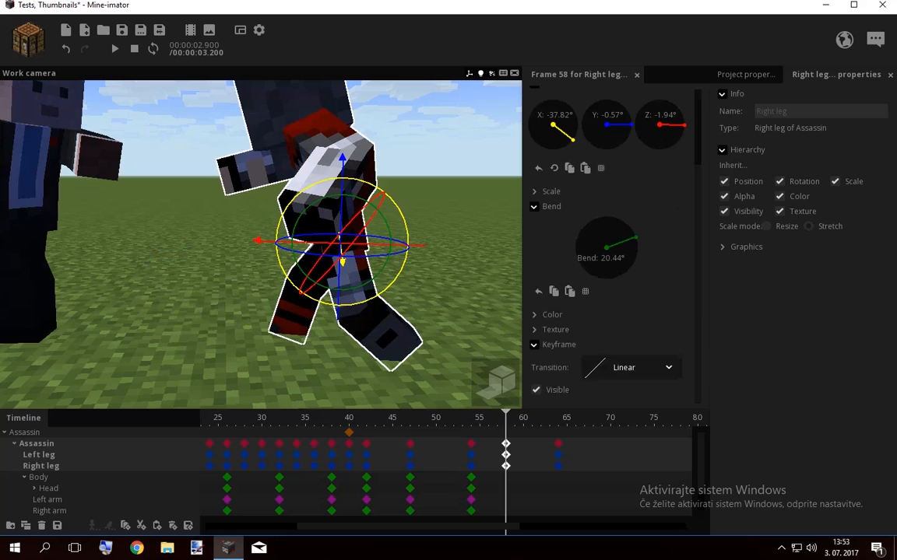
pyautogui.click(631, 368)
pyautogui.click(637, 436)
# Play back the retreat and review the assassin's head and upper body after frame 54
pyautogui.click(537, 476)
pyautogui.press('space')
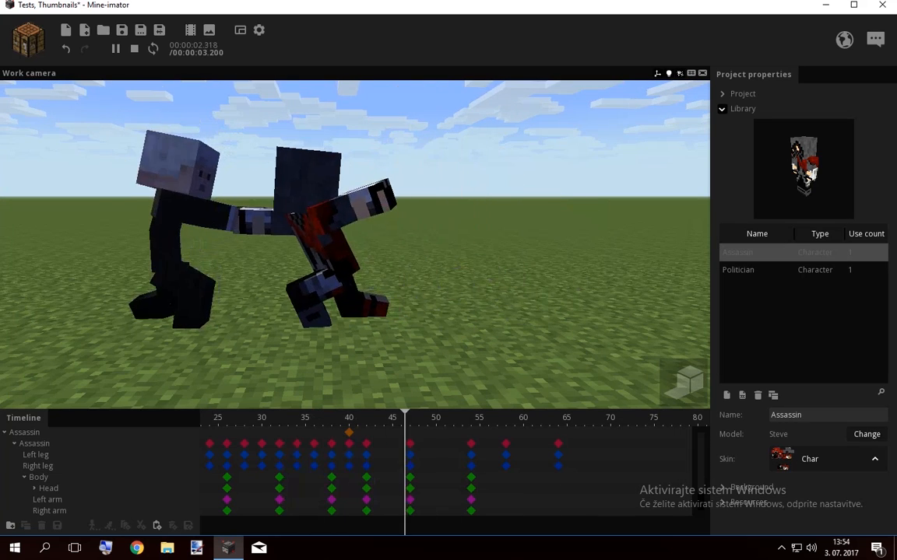
pyautogui.press('space')
pyautogui.moveTo(405, 418); pyautogui.dragTo(479, 418)
pyautogui.click(471, 489)
pyautogui.moveTo(335, 311); pyautogui.dragTo(389, 312)
pyautogui.press('space')
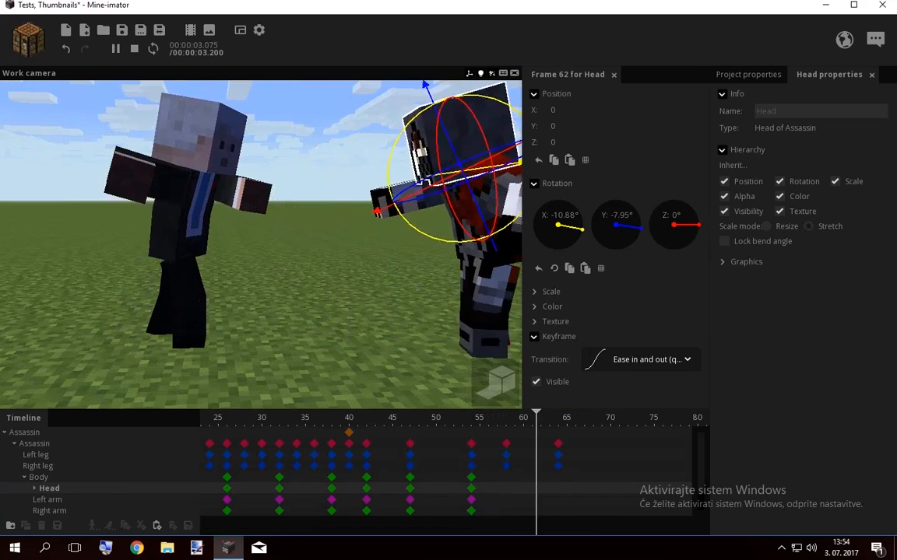
pyautogui.press('space')
# Pose the assassin's body at frame 64 at about X -1.95° and Y -16.53°, with a bend of about 0.92°
pyautogui.click(379, 228)
pyautogui.click(558, 418)
pyautogui.moveTo(311, 233)
pyautogui.mouseDown()
pyautogui.moveTo(249, 238)
pyautogui.moveTo(366, 273)
pyautogui.mouseUp()
pyautogui.rightClick(607, 225)
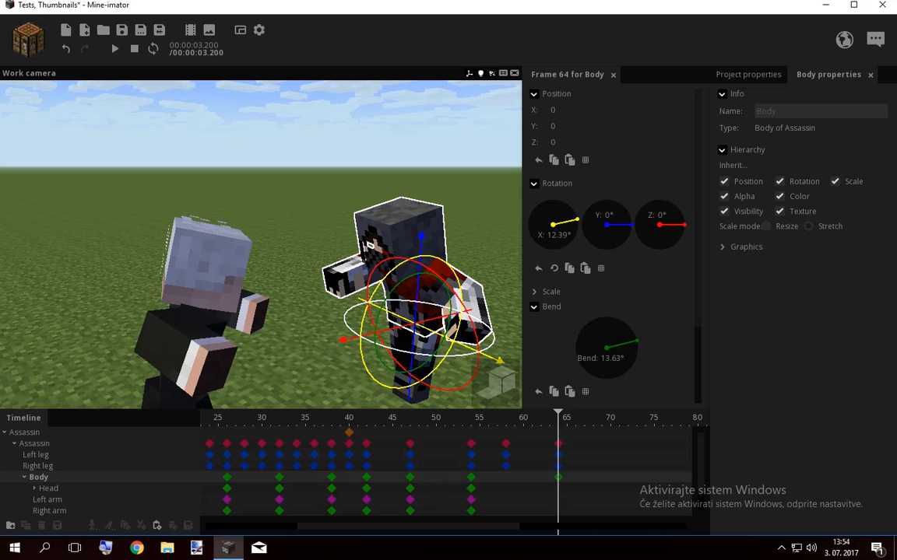
pyautogui.moveTo(312, 257); pyautogui.dragTo(330, 238, button='right')
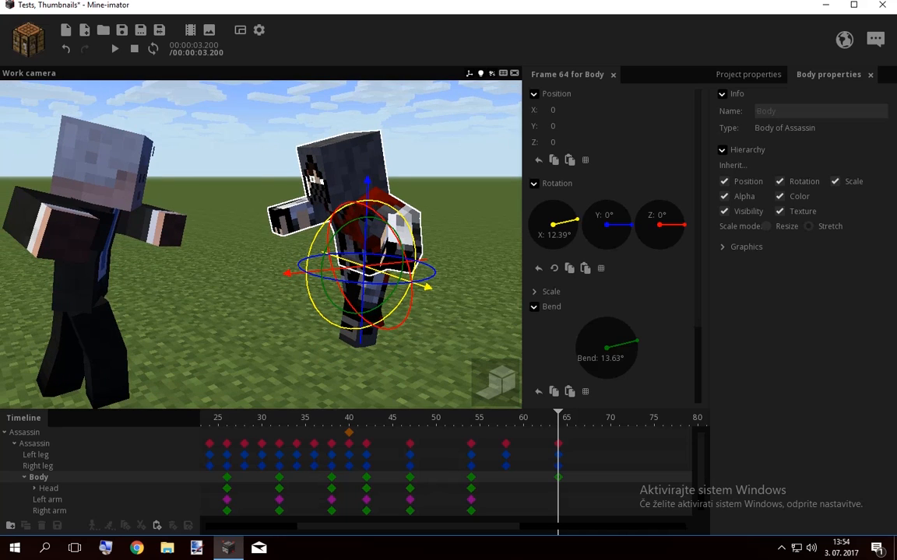
pyautogui.moveTo(558, 418)
pyautogui.mouseDown()
pyautogui.moveTo(394, 418)
pyautogui.moveTo(559, 418)
pyautogui.mouseUp()
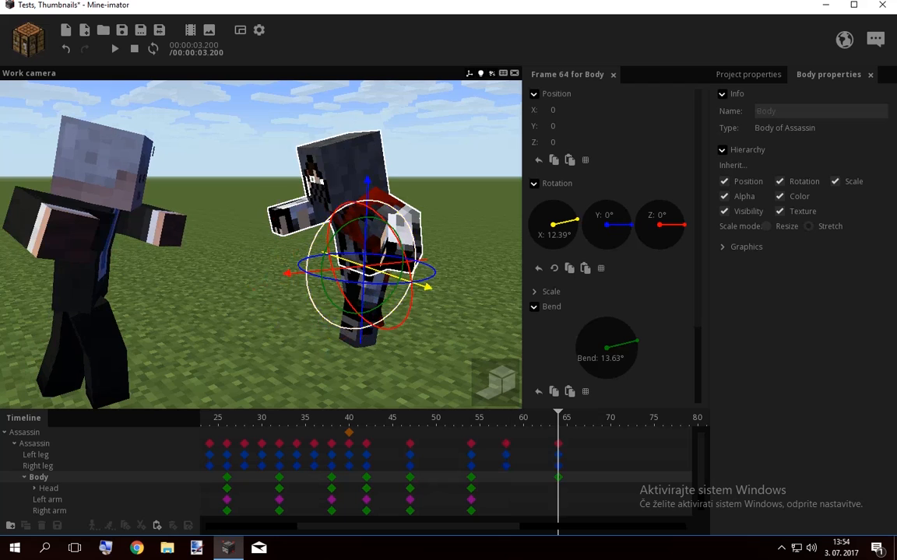
pyautogui.moveTo(401, 281); pyautogui.dragTo(394, 290)
pyautogui.moveTo(395, 291); pyautogui.dragTo(332, 259, button='right')
pyautogui.moveTo(311, 291); pyautogui.dragTo(209, 278)
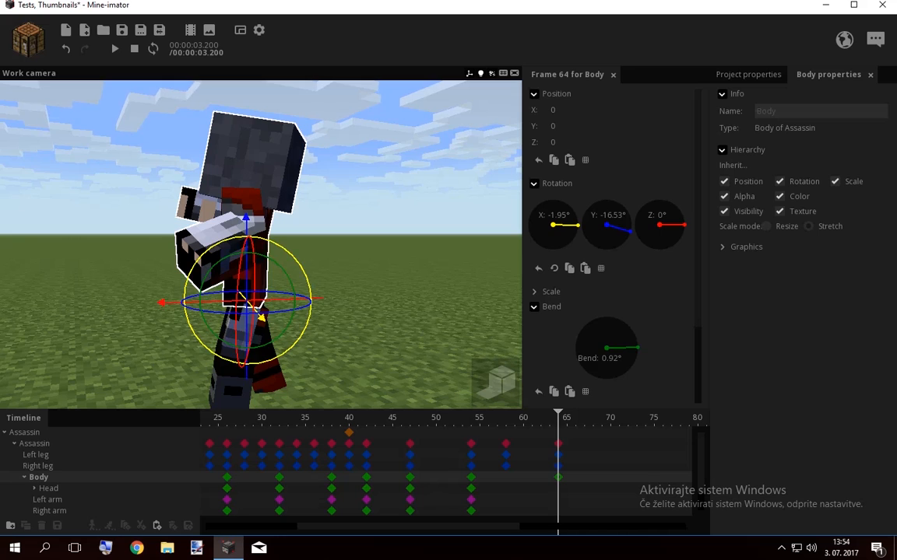
# Rotate the assassin's head at frame 64 to about X 3.59° and Y 14.43°, facing the politician
pyautogui.click(233, 191)
pyautogui.moveTo(234, 194); pyautogui.dragTo(327, 249)
pyautogui.rightClick(236, 224)
pyautogui.rightClick(234, 218)
pyautogui.moveTo(234, 218); pyautogui.dragTo(204, 194)
pyautogui.click(304, 265)
pyautogui.click(247, 148)
pyautogui.moveTo(204, 241); pyautogui.dragTo(93, 210)
pyautogui.moveTo(261, 245); pyautogui.dragTo(226, 292, button='right')
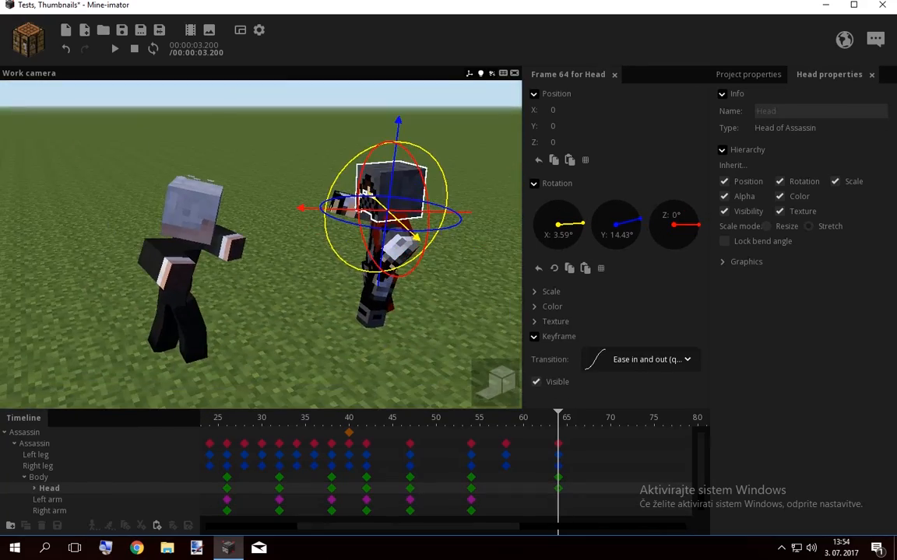
# Give the assassin's body and head keyframes at frame 54 an ease-out transition, and play back the retreat
pyautogui.moveTo(463, 473); pyautogui.dragTo(479, 492)
pyautogui.click(471, 433)
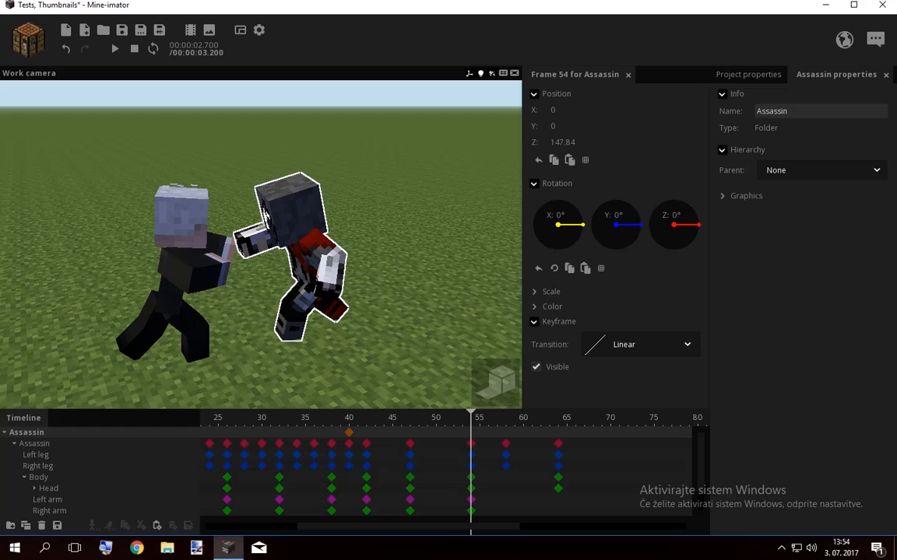
pyautogui.click(264, 216)
pyautogui.scroll(-3, 607, 312)
pyautogui.click(632, 368)
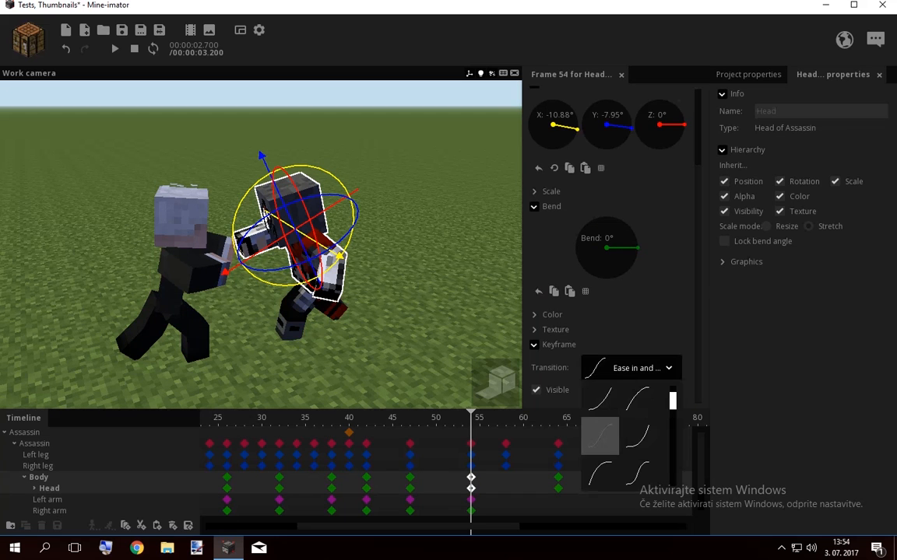
pyautogui.click(599, 473)
pyautogui.press('space')
pyautogui.click(432, 257)
pyautogui.press('space')
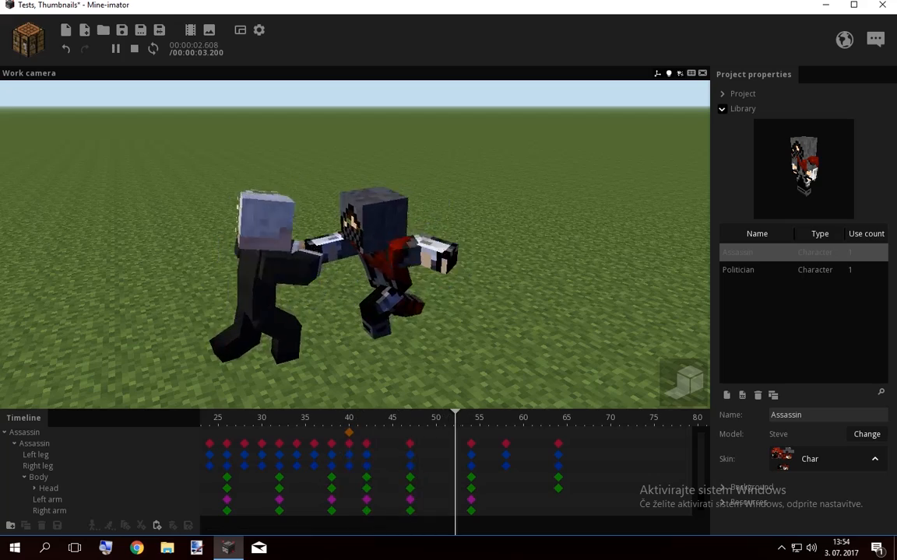
# Pose the assassin's left arm at frame 64 at about X -56.38°, Y -3.02°, Z 30.13°, with a bend of about 10.70°
pyautogui.click(558, 500)
pyautogui.moveTo(296, 249); pyautogui.dragTo(350, 235, button='right')
pyautogui.moveTo(257, 272); pyautogui.dragTo(269, 312)
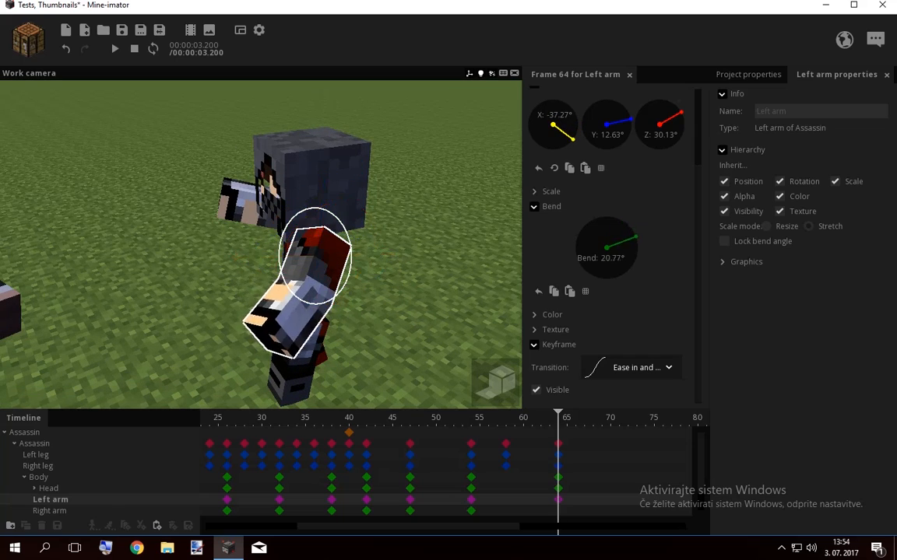
pyautogui.moveTo(272, 308); pyautogui.dragTo(175, 273)
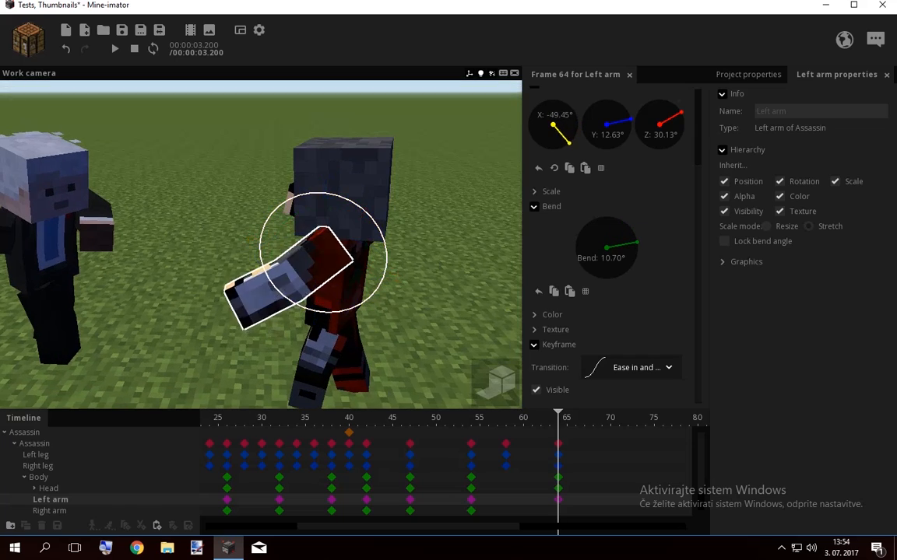
pyautogui.moveTo(280, 265); pyautogui.dragTo(327, 253, button='right')
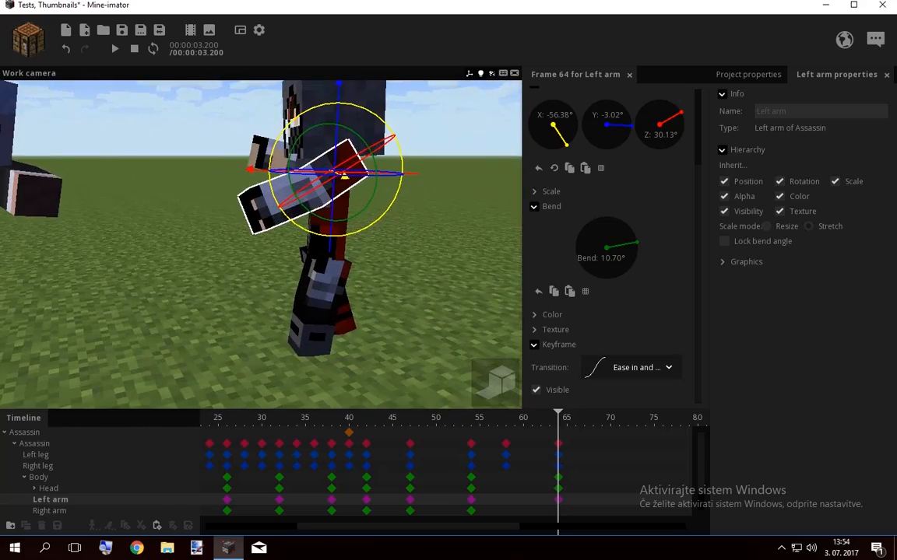
# Pose the assassin's right arm at frame 64 at about Y 10.87° with a bend of about 45.48°, and play back the result
pyautogui.click(266, 151)
pyautogui.moveTo(202, 249); pyautogui.dragTo(397, 311)
pyautogui.moveTo(334, 184); pyautogui.dragTo(273, 205)
pyautogui.press('space')
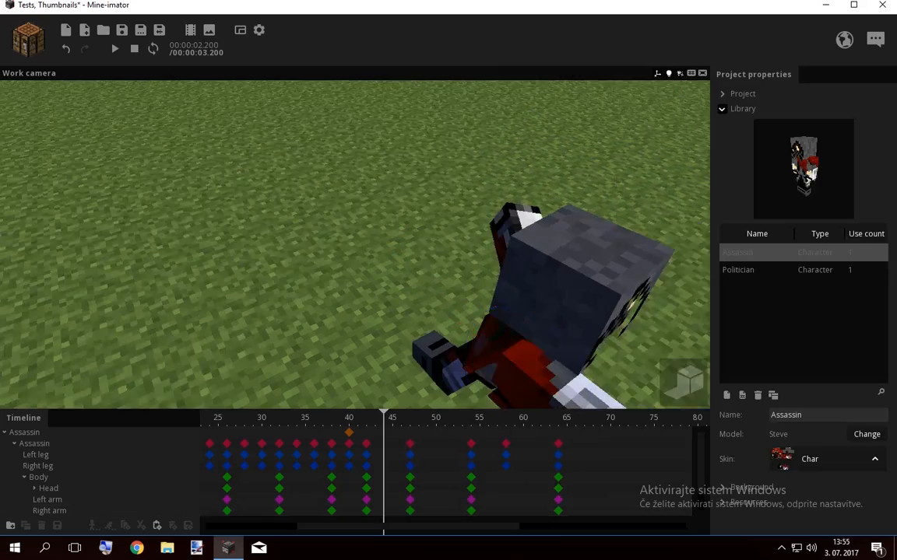
pyautogui.press('space')
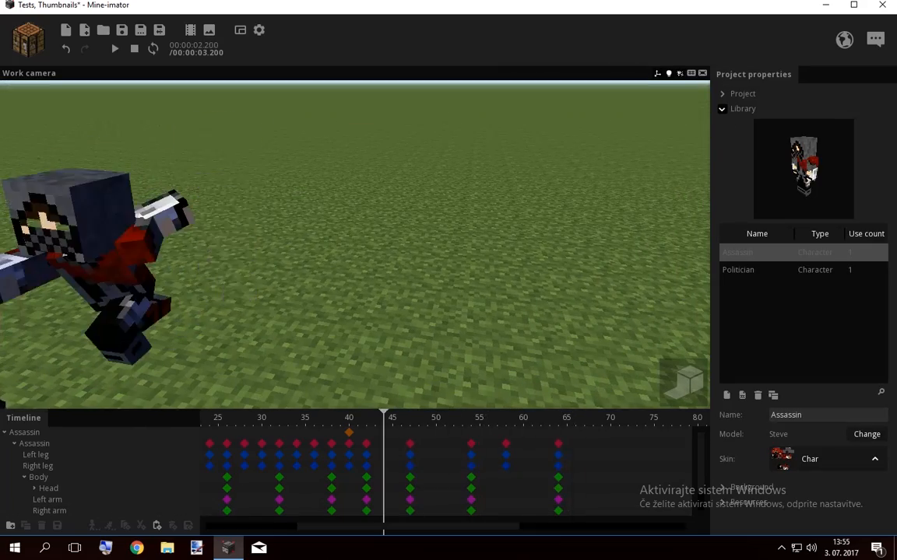
# Change the transition of the assassin's left and right arm keyframes at frame 54 to an ease-out curve
pyautogui.moveTo(473, 506); pyautogui.dragTo(464, 498)
pyautogui.click(631, 368)
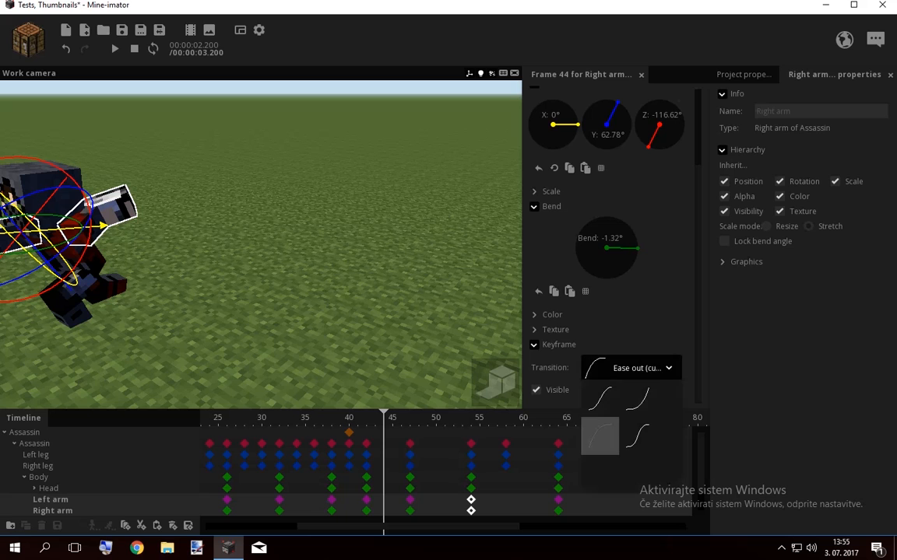
pyautogui.click(599, 399)
pyautogui.click(631, 368)
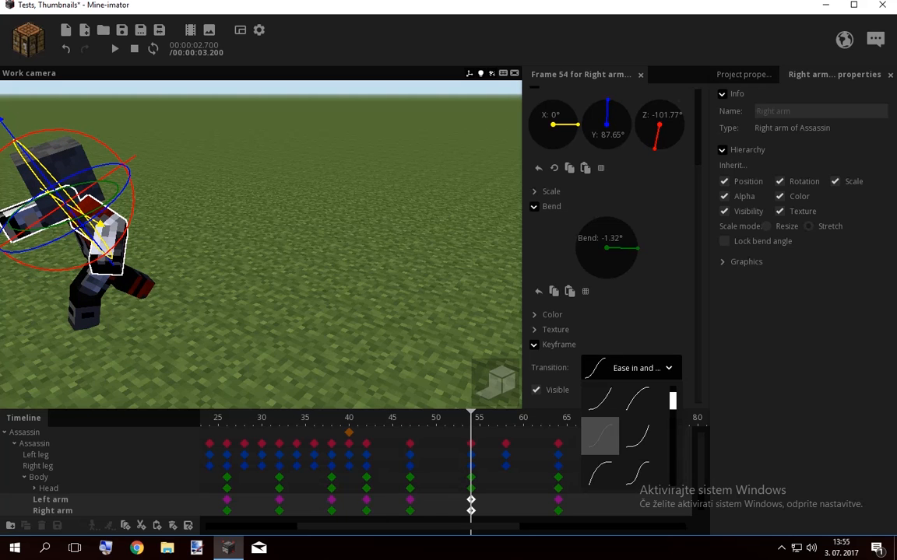
pyautogui.click(637, 399)
# Delay the assassin's left arm keyframe from frame 64 to 65 and the right arm keyframe to 66, and play back the motion
pyautogui.moveTo(558, 506); pyautogui.dragTo(567, 506)
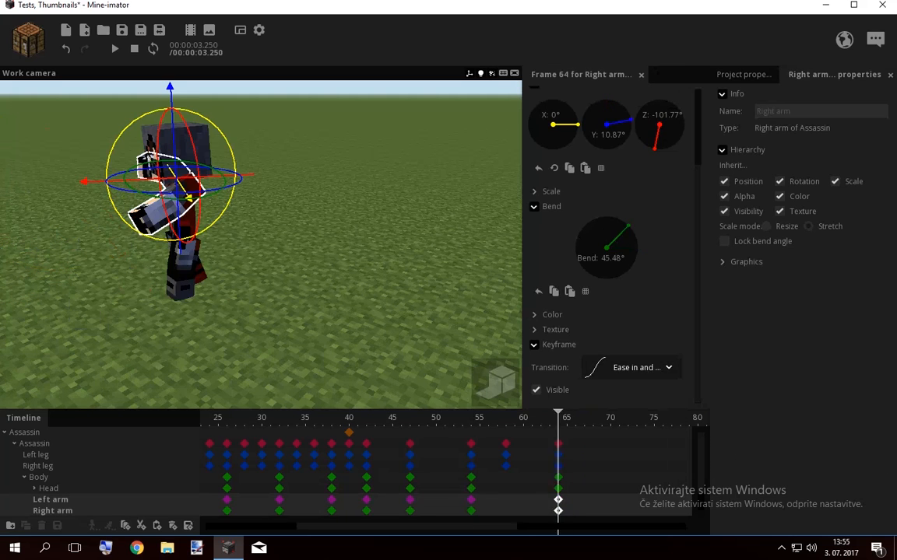
pyautogui.click(53, 511)
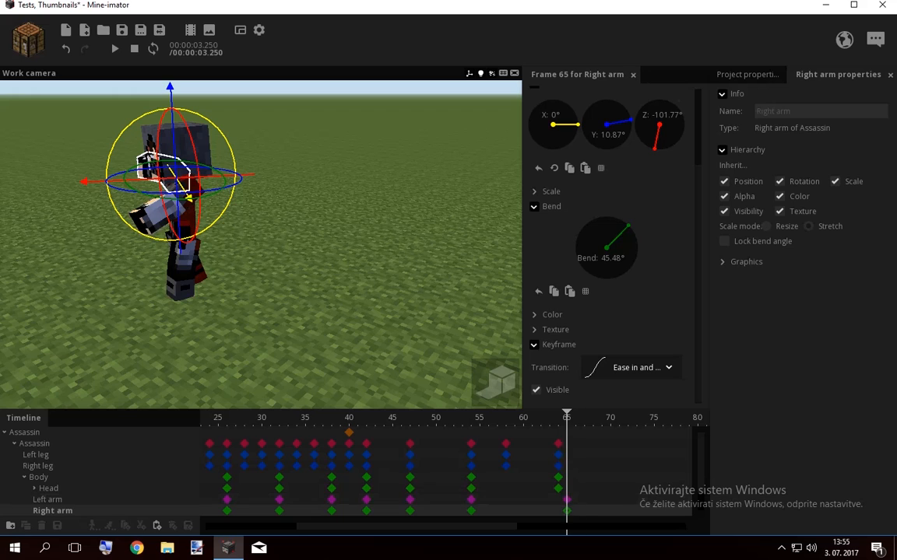
pyautogui.moveTo(575, 418); pyautogui.dragTo(411, 418)
pyautogui.click(374, 257)
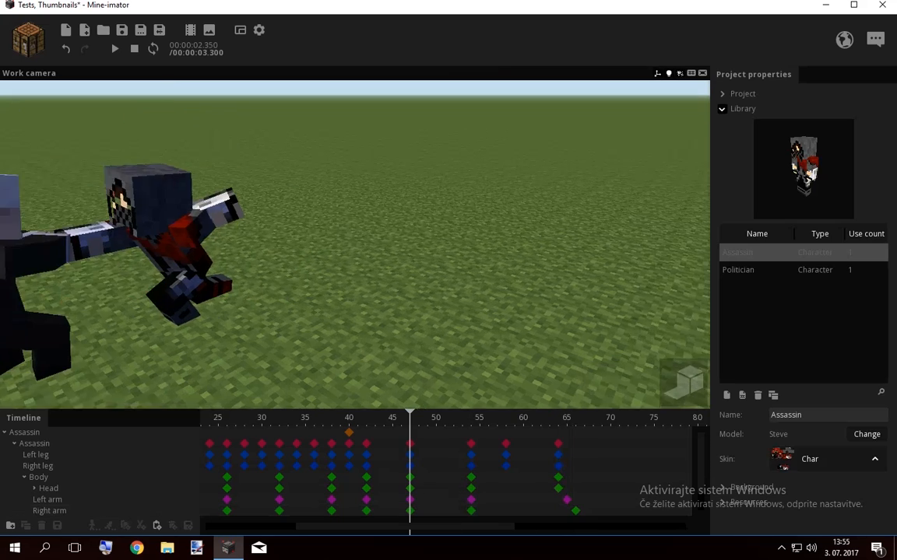
pyautogui.moveTo(374, 257); pyautogui.dragTo(312, 246, button='right')
pyautogui.press('space')
pyautogui.moveTo(373, 257); pyautogui.dragTo(335, 230)
pyautogui.press('space')
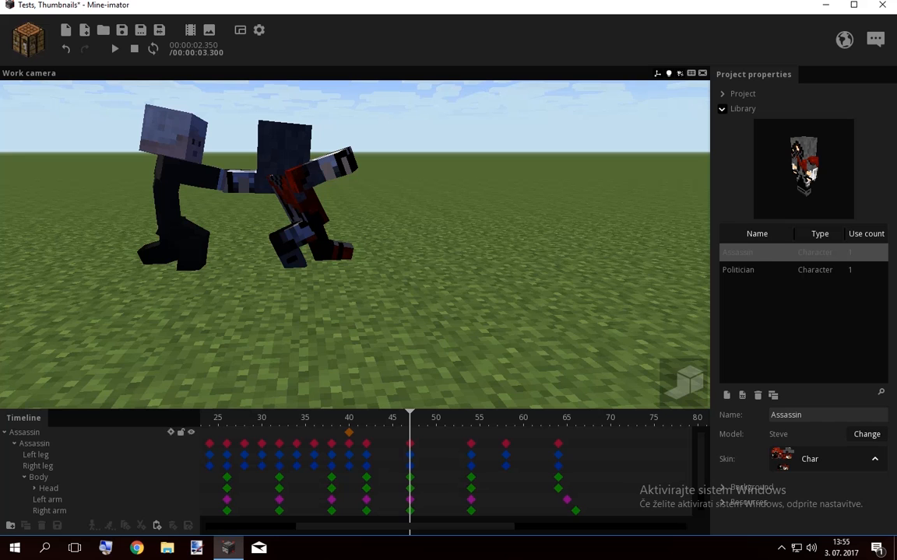
# Collapse the assassin's tracks, expand the politician's tracks in the timeline, and review the politician's motion up to the last keyframes
pyautogui.click(14, 444)
pyautogui.click(14, 465)
pyautogui.press('space')
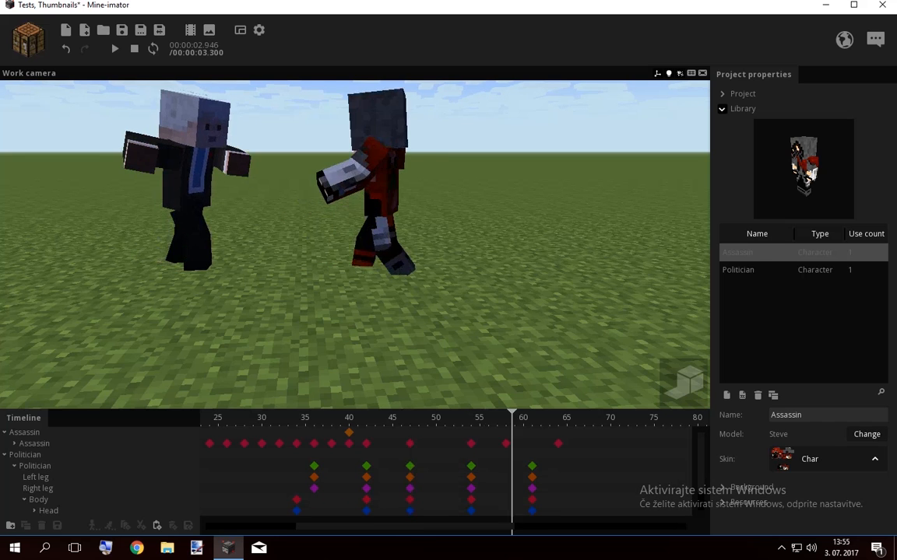
pyautogui.moveTo(536, 418); pyautogui.dragTo(532, 418)
pyautogui.moveTo(467, 257); pyautogui.dragTo(358, 248)
pyautogui.moveTo(405, 527); pyautogui.dragTo(441, 527)
# Add a keyframe for the whole politician at frame 68 and tilt him forward to about X 32.89°
pyautogui.moveTo(452, 418); pyautogui.dragTo(514, 418)
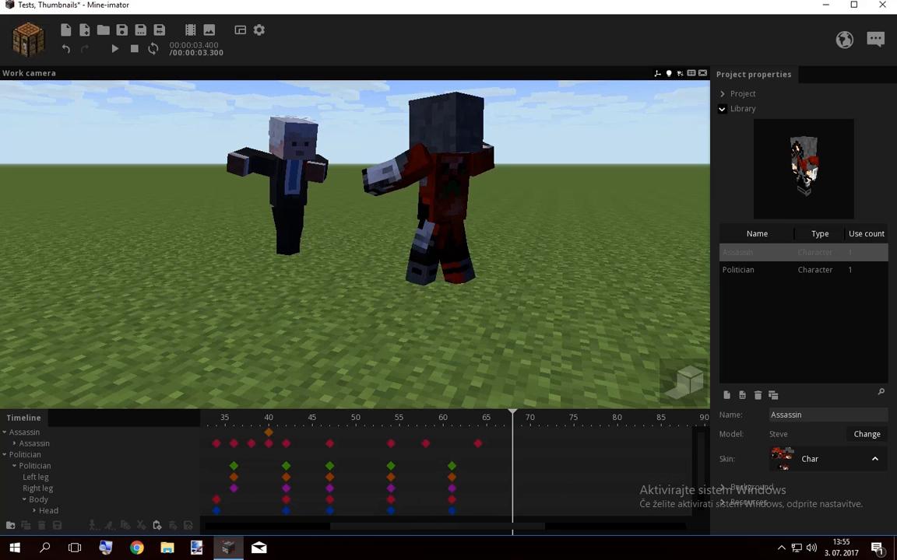
pyautogui.click(512, 466)
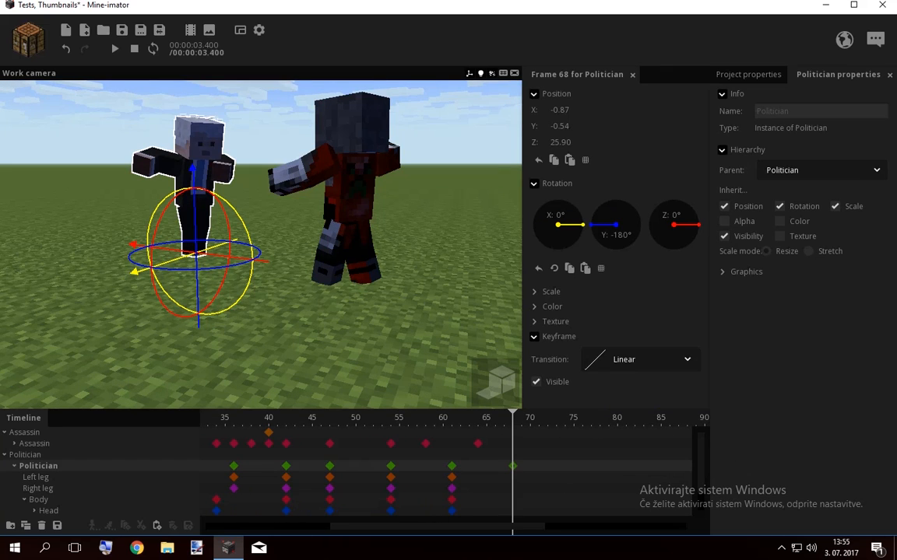
pyautogui.moveTo(342, 265); pyautogui.dragTo(408, 265)
pyautogui.moveTo(241, 206); pyautogui.dragTo(258, 237)
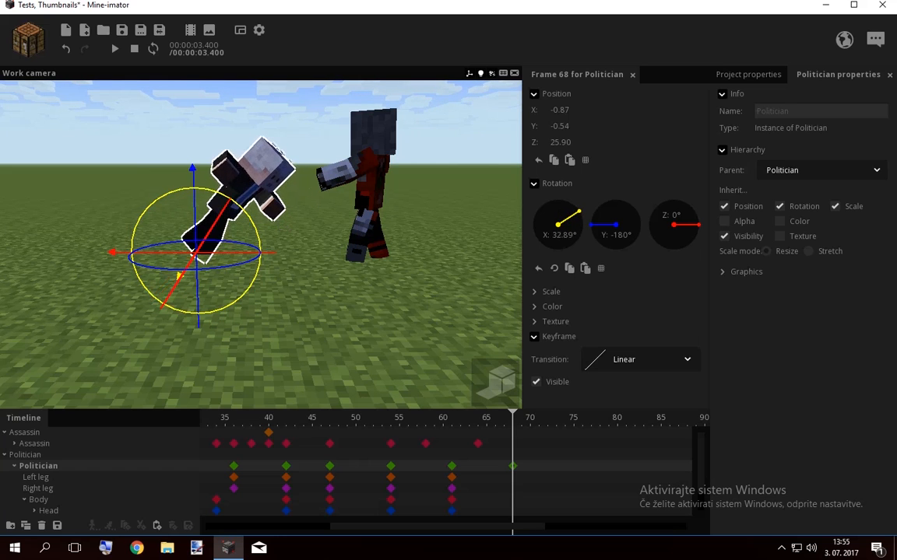
# Straighten the politician's left leg at frame 68 at about X 6.10° with a bend of 0°
pyautogui.click(206, 234)
pyautogui.moveTo(233, 288); pyautogui.dragTo(255, 263)
pyautogui.rightClick(241, 228)
pyautogui.rightClick(257, 224)
pyautogui.press('w')
pyautogui.press('e')
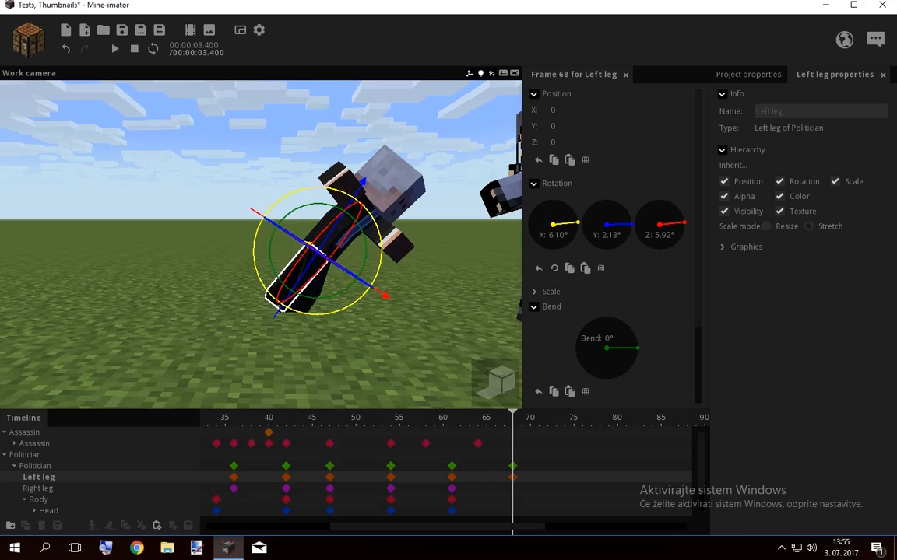
# Raise the politician's right leg at frame 68 to about X -115.37° with a bend of about 68.19°
pyautogui.click(310, 302)
pyautogui.moveTo(309, 316); pyautogui.dragTo(361, 283)
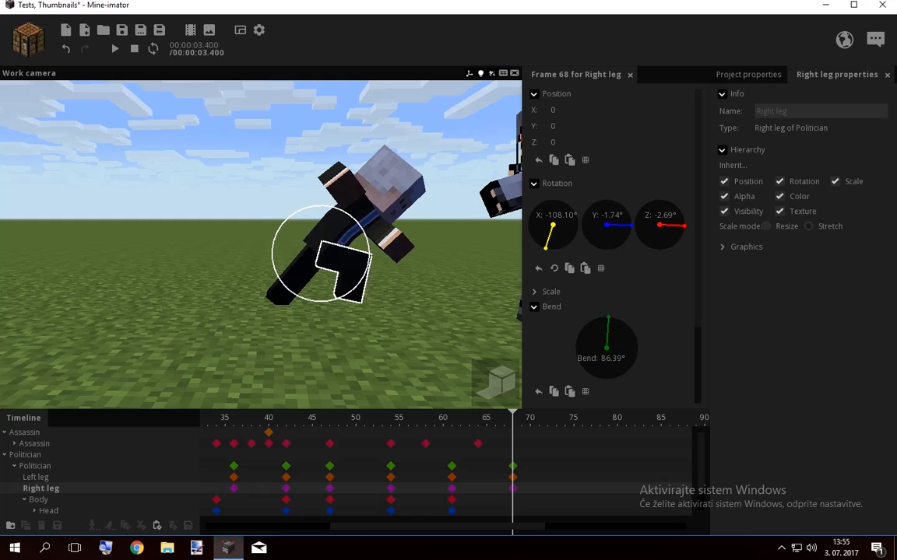
pyautogui.moveTo(511, 418); pyautogui.dragTo(400, 418)
pyautogui.moveTo(509, 479); pyautogui.dragTo(520, 490)
pyautogui.moveTo(322, 288); pyautogui.dragTo(335, 225)
# Pose the politician's right leg at frame 69 at about X -105.89°, bend 104.51°, and replace its frame 68 keyframe with this one
pyautogui.click(521, 418)
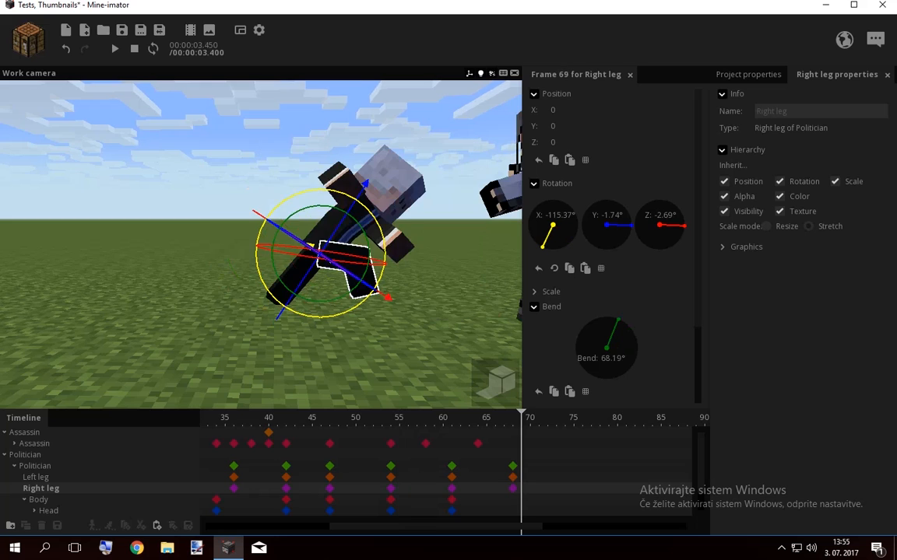
pyautogui.moveTo(367, 299); pyautogui.dragTo(307, 316)
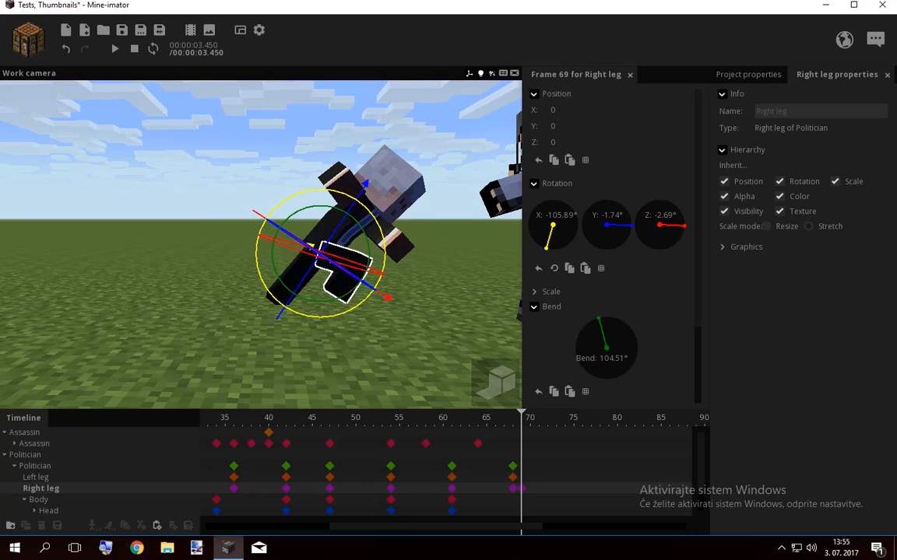
pyautogui.click(512, 488)
pyautogui.press('Delete')
pyautogui.moveTo(522, 489); pyautogui.dragTo(512, 489)
pyautogui.click(555, 484)
pyautogui.moveTo(467, 343); pyautogui.dragTo(421, 327)
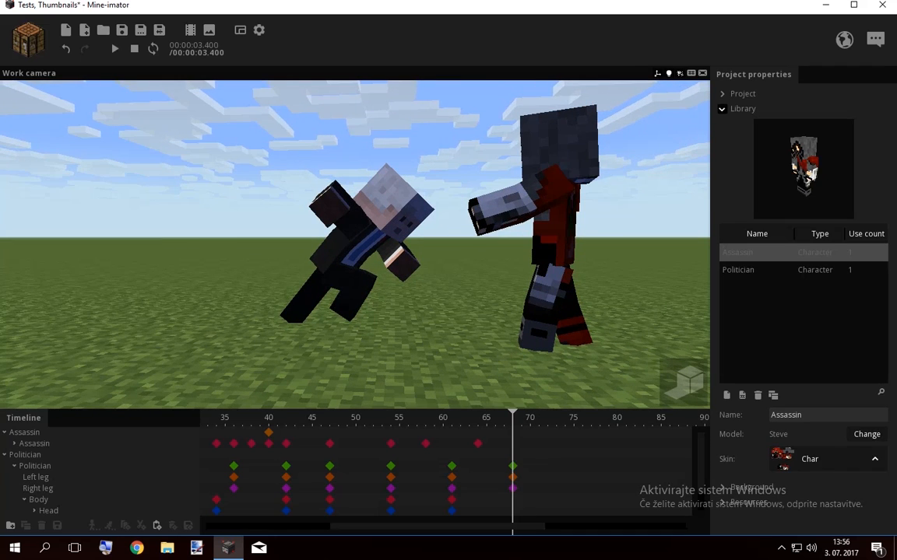
# Rotate the politician's body at frame 68 back to about X -13.43°
pyautogui.click(341, 243)
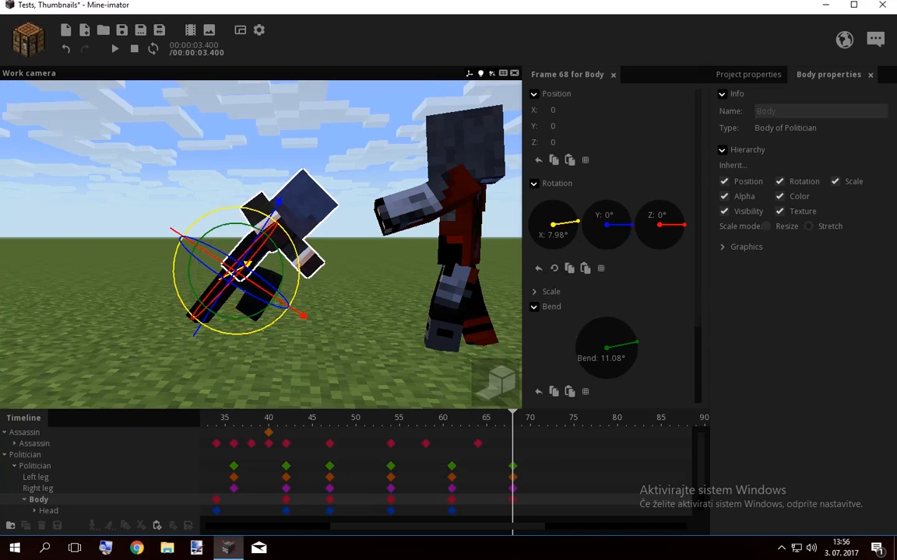
pyautogui.moveTo(280, 227); pyautogui.dragTo(262, 214)
pyautogui.moveTo(350, 214); pyautogui.dragTo(186, 269)
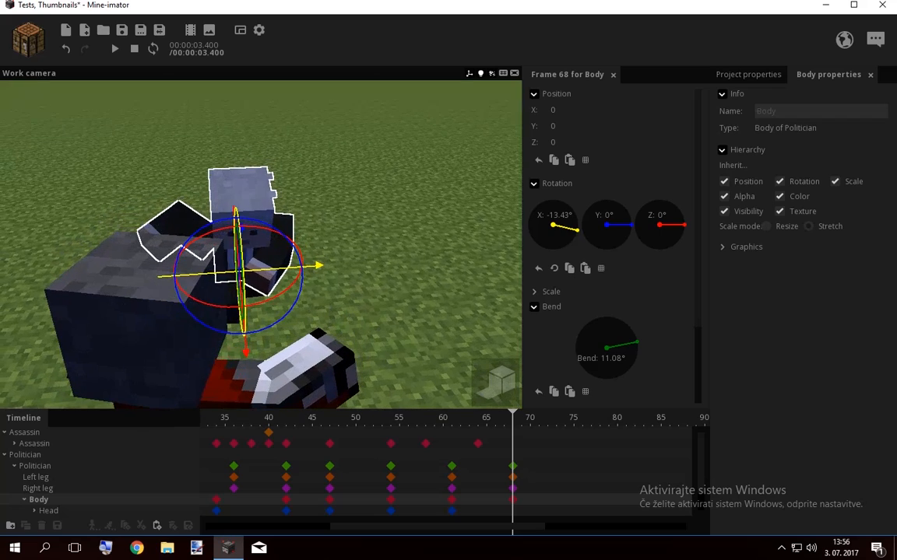
# Turn the whole politician at frame 68 to about Y -187.70°, facing the assassin
pyautogui.click(234, 311)
pyautogui.moveTo(262, 337); pyautogui.dragTo(240, 340)
pyautogui.moveTo(334, 234); pyautogui.dragTo(451, 273)
pyautogui.moveTo(261, 245); pyautogui.dragTo(321, 221, button='right')
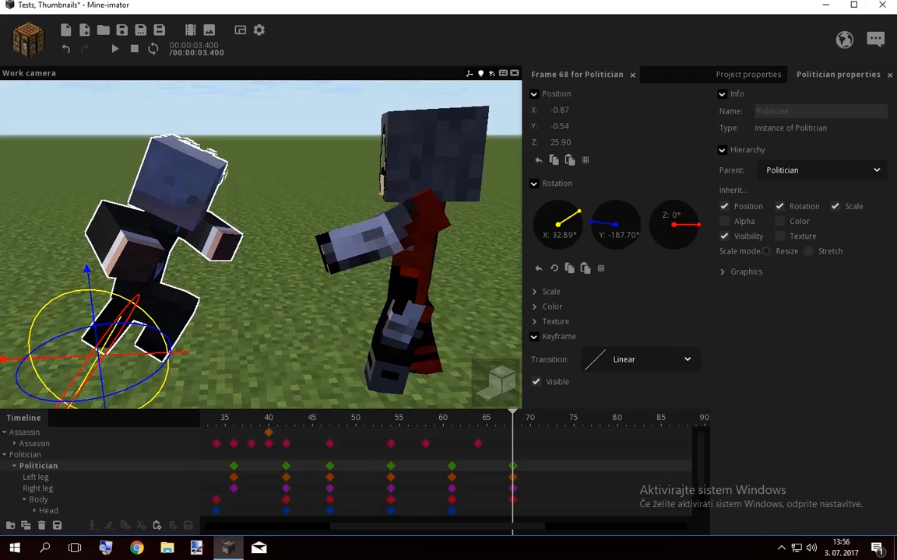
# Pose the politician's left leg at frame 71 at about X 14.65° with a bend of about 49.81°
pyautogui.click(115, 318)
pyautogui.moveTo(115, 318); pyautogui.dragTo(84, 293, button='right')
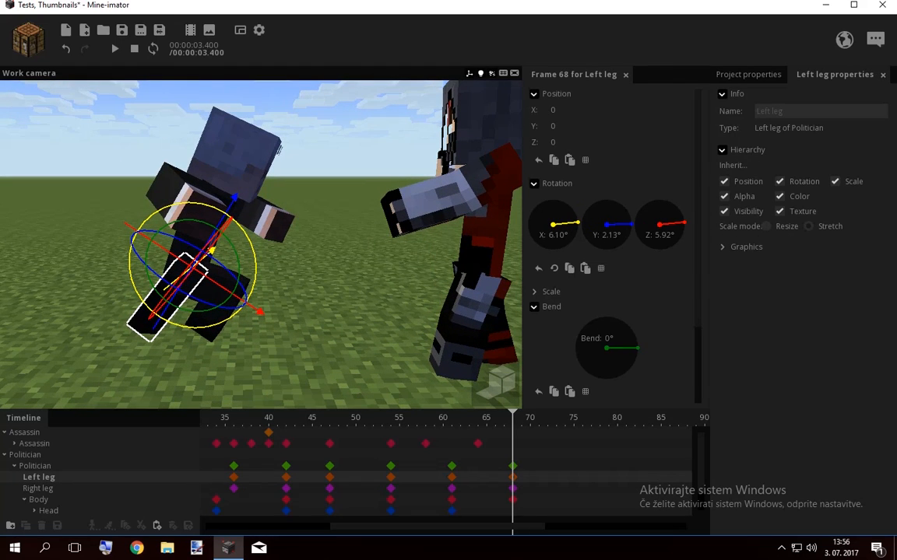
pyautogui.click(539, 419)
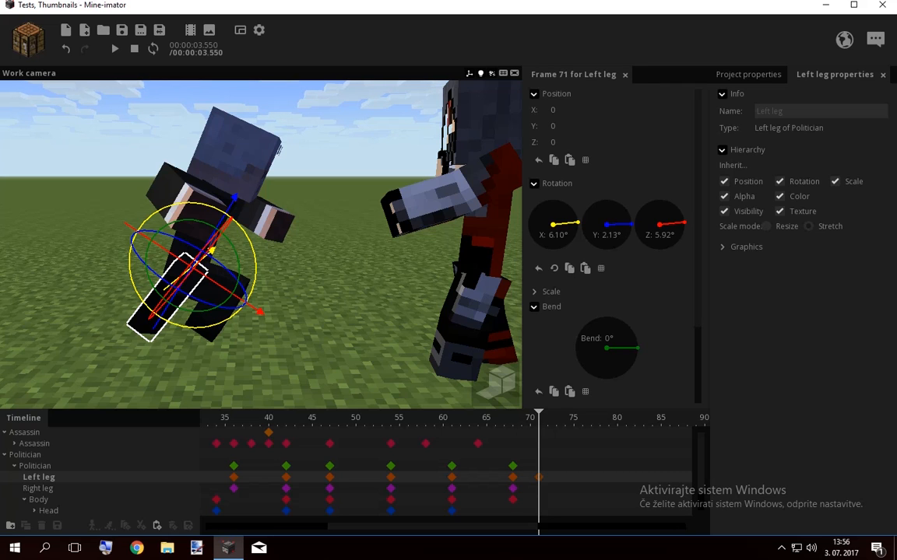
pyautogui.moveTo(168, 306); pyautogui.dragTo(147, 273)
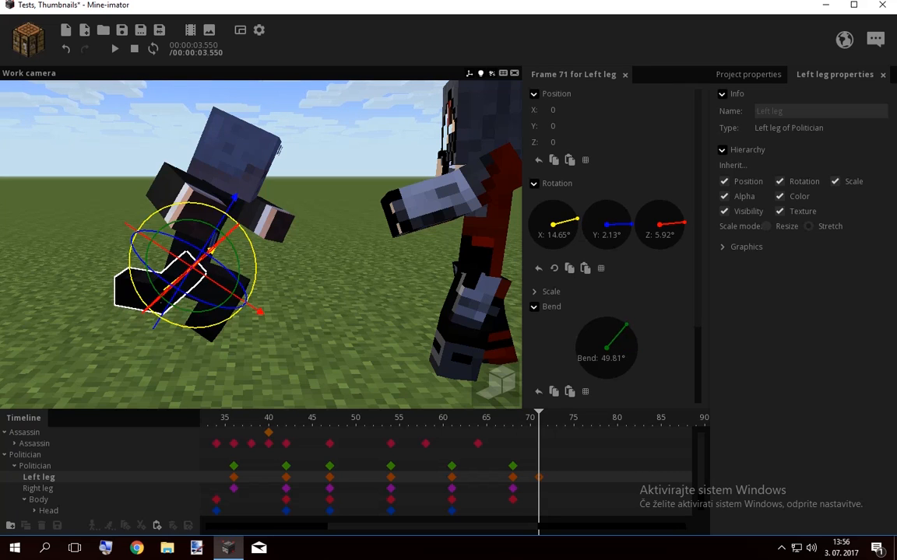
# Pose the politician's right leg at frame 71 at about X -100.19°, bend 25.97°, and move both leg keyframes to frame 70
pyautogui.click(224, 302)
pyautogui.moveTo(237, 305); pyautogui.dragTo(227, 245)
pyautogui.moveTo(311, 296); pyautogui.dragTo(335, 266)
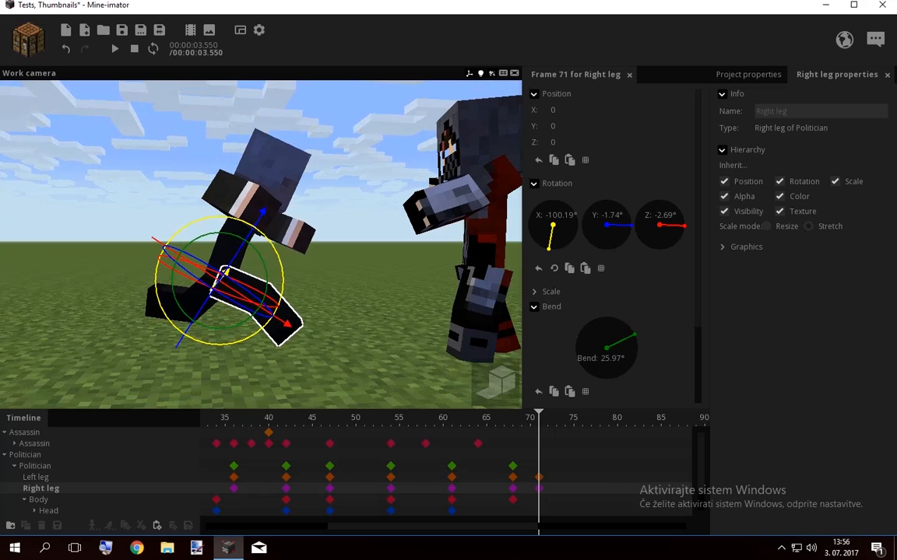
pyautogui.moveTo(538, 418); pyautogui.dragTo(451, 419)
pyautogui.moveTo(533, 472); pyautogui.dragTo(548, 492)
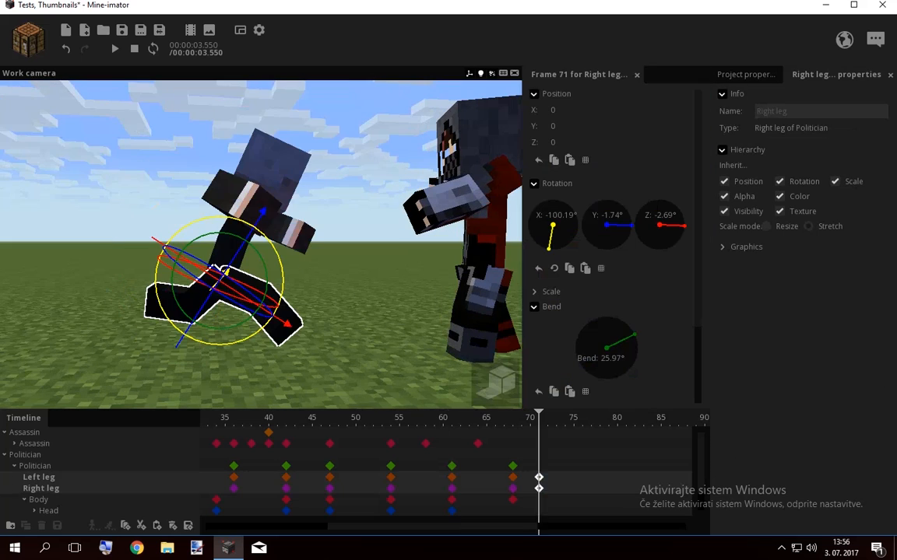
# Pose the politician's legs at frame 72: left at about X -38.53°, bend 102.49°, right at about X -64.79°, bend 73.01°
pyautogui.click(548, 477)
pyautogui.moveTo(167, 311)
pyautogui.mouseDown()
pyautogui.moveTo(216, 341)
pyautogui.moveTo(211, 325)
pyautogui.moveTo(178, 299)
pyautogui.mouseUp()
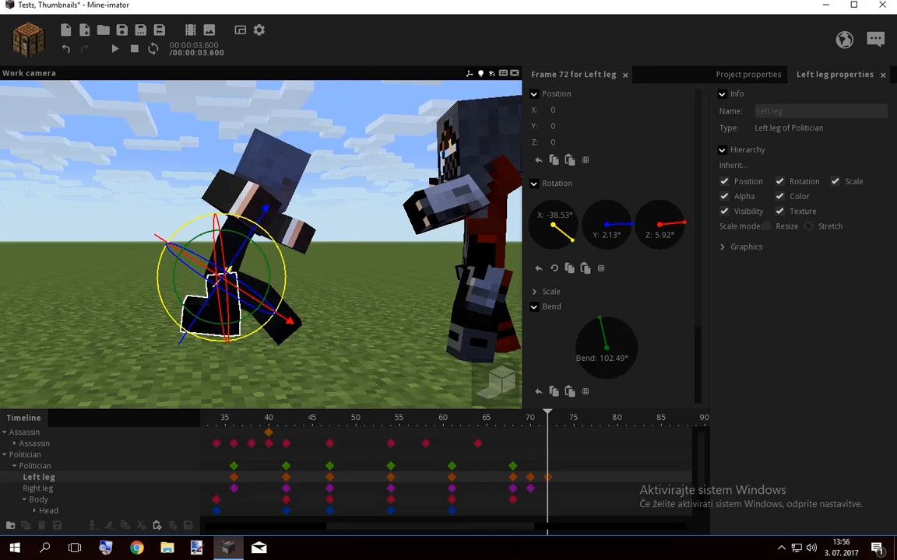
pyautogui.click(272, 309)
pyautogui.moveTo(272, 317); pyautogui.dragTo(209, 327)
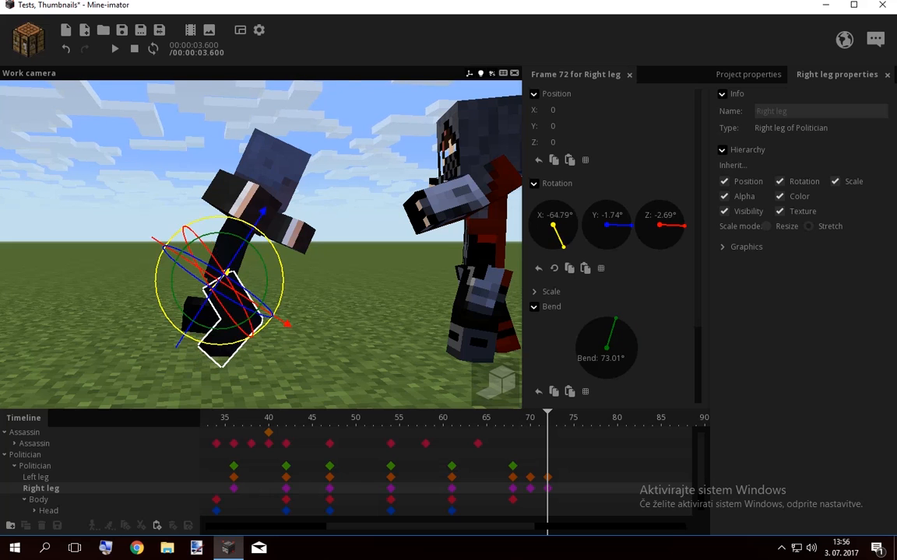
pyautogui.press('space')
pyautogui.press('space')
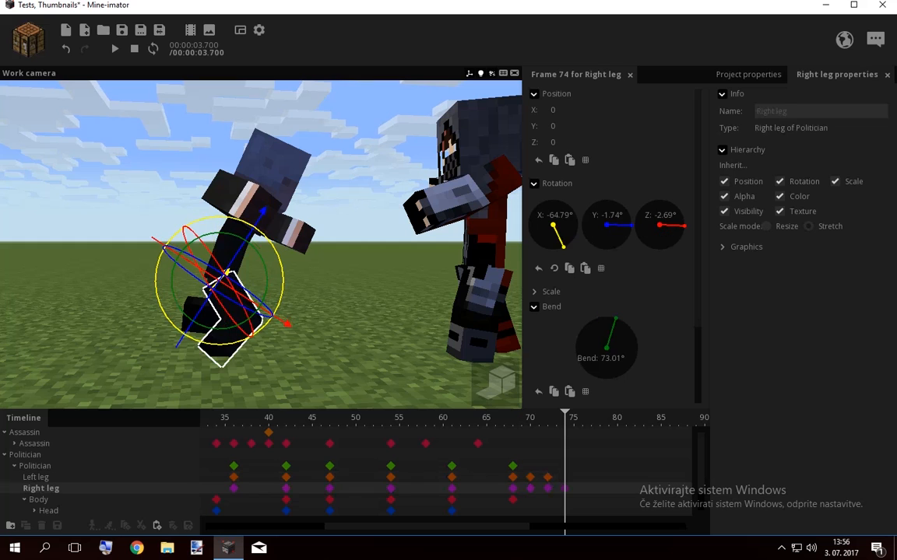
# Reset the X rotation and the bend of the politician's right leg to 0° at frame 74
pyautogui.moveTo(283, 281); pyautogui.dragTo(270, 319)
pyautogui.rightClick(552, 225)
pyautogui.rightClick(607, 347)
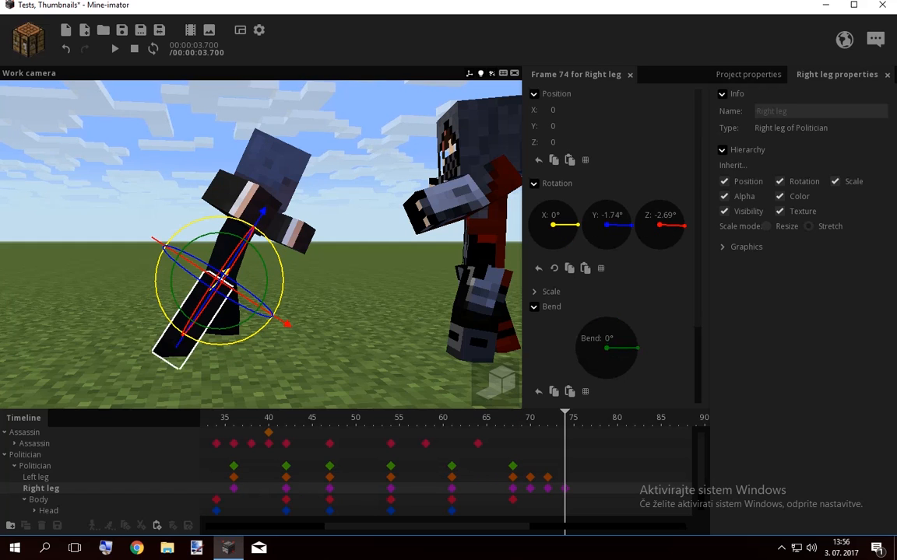
# Pose the politician's left leg at frame 74 at about X -118.72° with a bend of about 63.73°
pyautogui.click(228, 316)
pyautogui.moveTo(268, 319); pyautogui.dragTo(283, 263)
pyautogui.moveTo(236, 323); pyautogui.dragTo(267, 323)
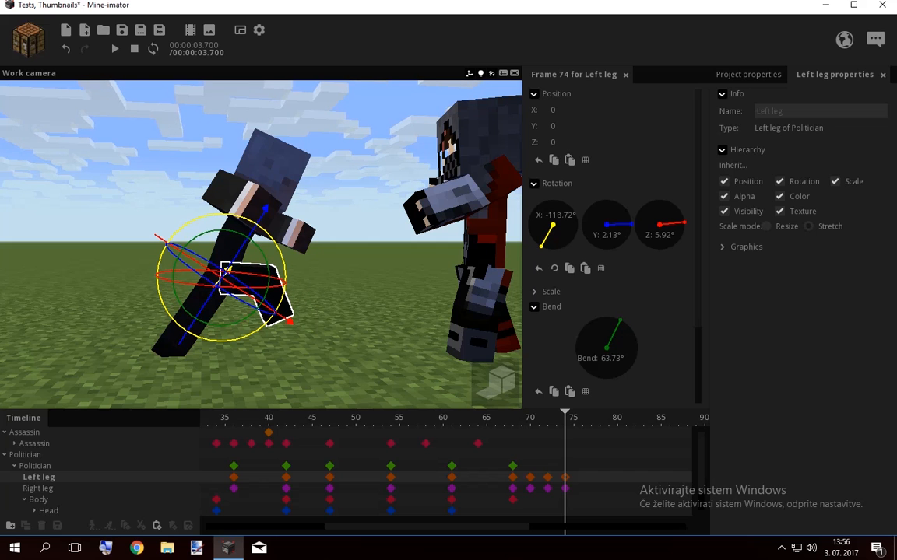
pyautogui.press('space')
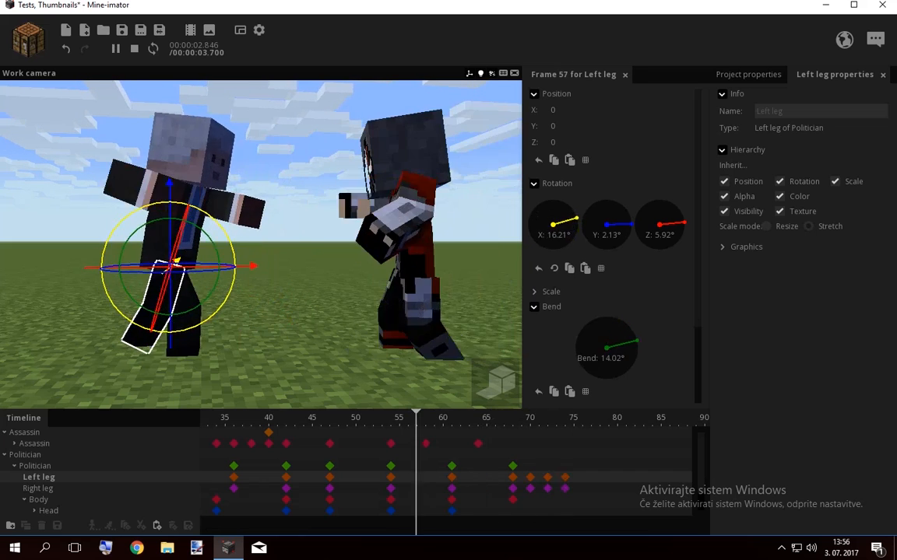
# Set the transition of the politician's character, leg and body keyframes at frame 61 to Ease in and out and preview the motion
pyautogui.click(400, 418)
pyautogui.moveTo(399, 418)
pyautogui.mouseDown()
pyautogui.moveTo(572, 418)
pyautogui.moveTo(381, 418)
pyautogui.mouseUp()
pyautogui.moveTo(455, 463); pyautogui.dragTo(461, 503)
pyautogui.scroll(-3, 607, 311)
pyautogui.click(631, 367)
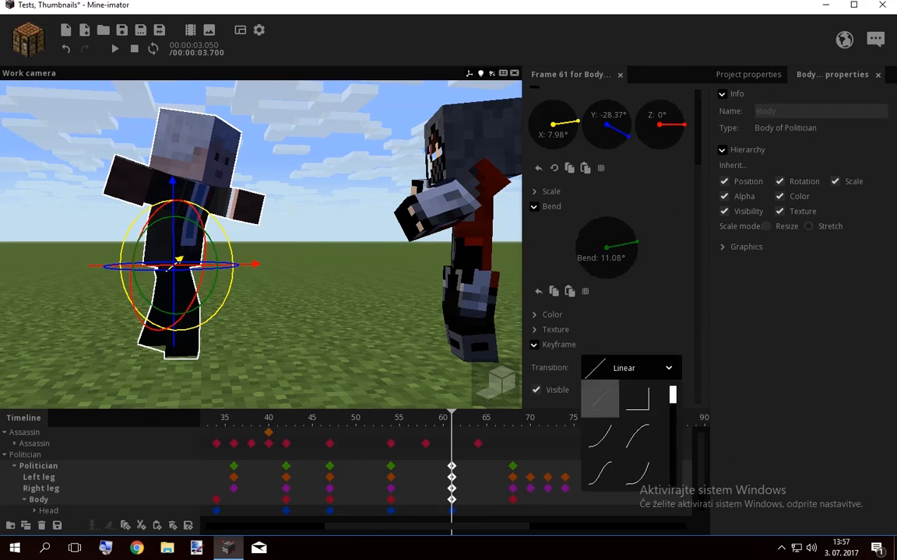
pyautogui.click(599, 474)
pyautogui.press('space')
pyautogui.press('space')
pyautogui.click(476, 475)
pyautogui.moveTo(452, 418); pyautogui.dragTo(364, 418)
pyautogui.press('space')
pyautogui.press('space')
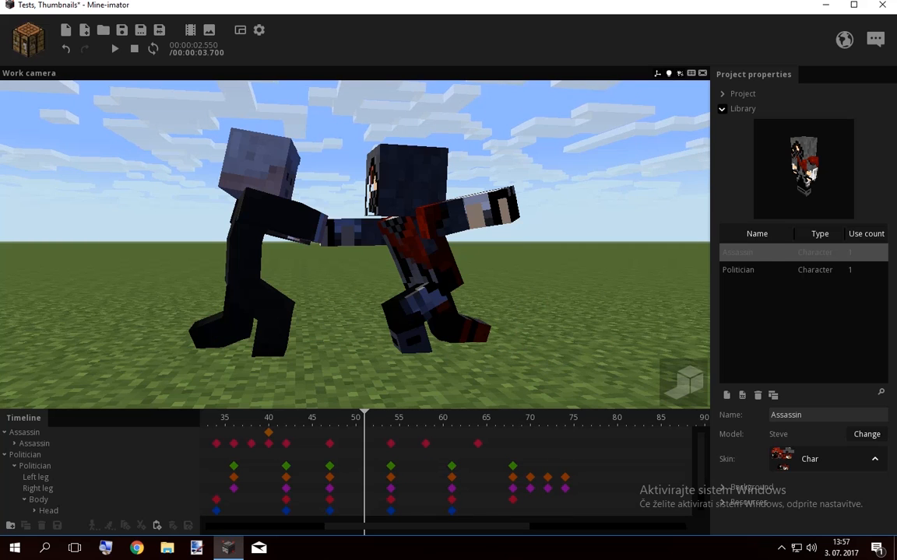
# Change the transition of the politician's left and right leg keyframes at frame 61 to Ease in
pyautogui.moveTo(456, 484); pyautogui.dragTo(447, 491)
pyautogui.click(451, 418)
pyautogui.click(630, 367)
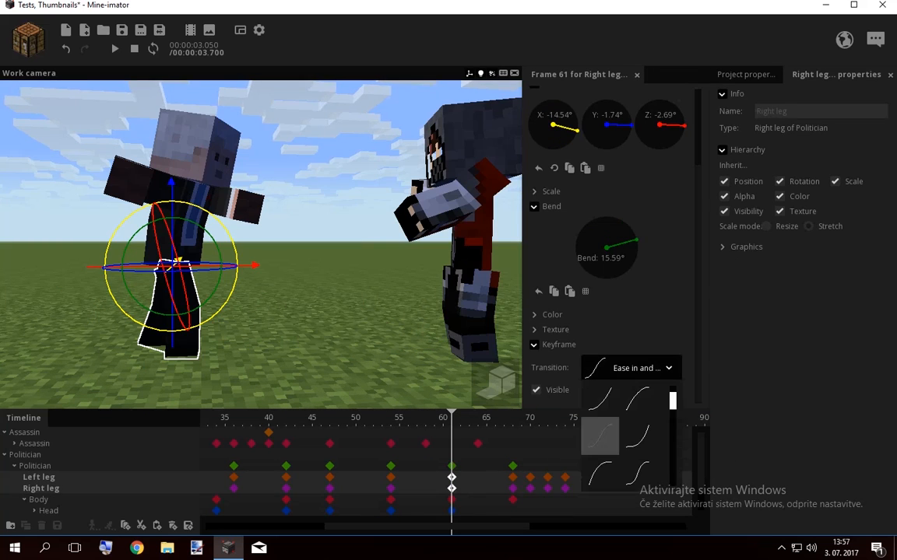
pyautogui.click(600, 399)
pyautogui.press('space')
pyautogui.press('space')
pyautogui.click(482, 475)
# Preview the motion and set the transition of the politician's body keyframe at frame 61 to Ease in
pyautogui.press('space')
pyautogui.press('space')
pyautogui.moveTo(467, 296); pyautogui.dragTo(342, 293)
pyautogui.press('space')
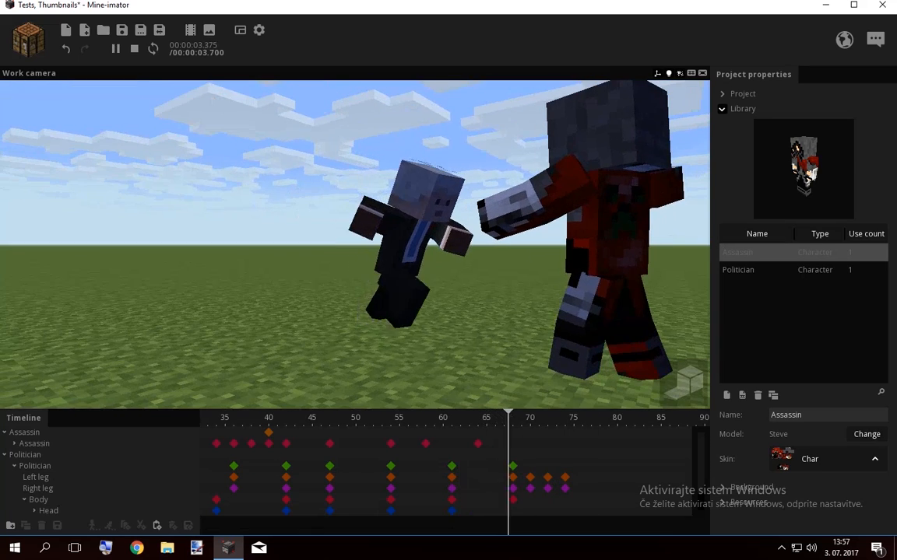
pyautogui.press('space')
pyautogui.moveTo(521, 418)
pyautogui.mouseDown()
pyautogui.moveTo(574, 418)
pyautogui.moveTo(512, 418)
pyautogui.mouseUp()
pyautogui.click(401, 244)
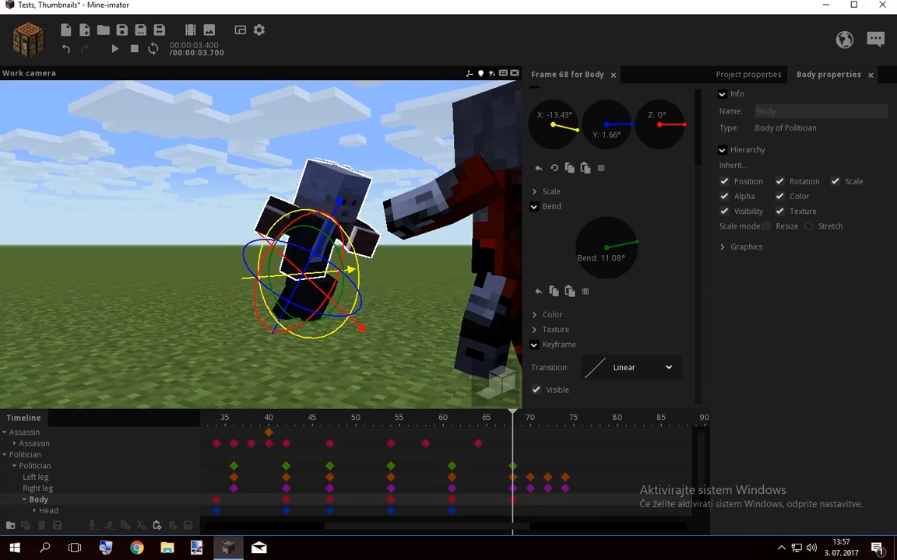
pyautogui.click(452, 418)
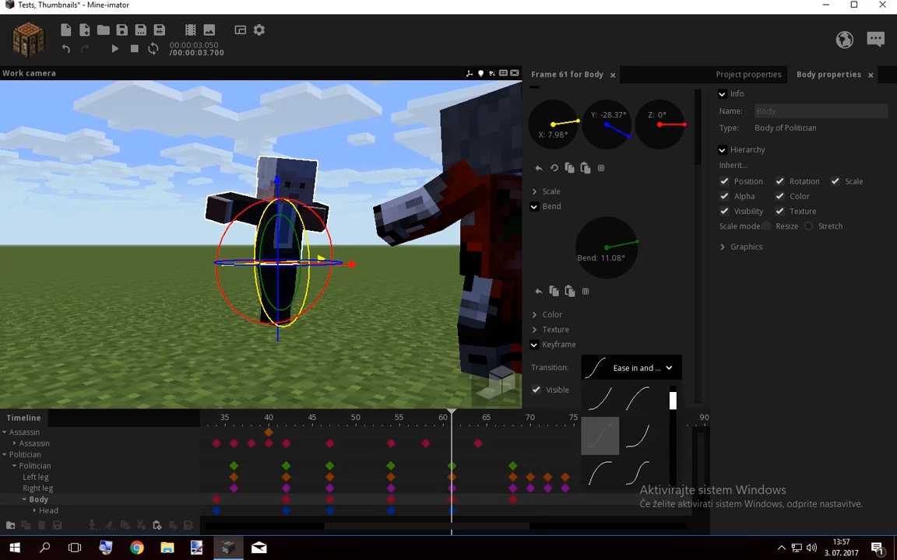
pyautogui.press('space')
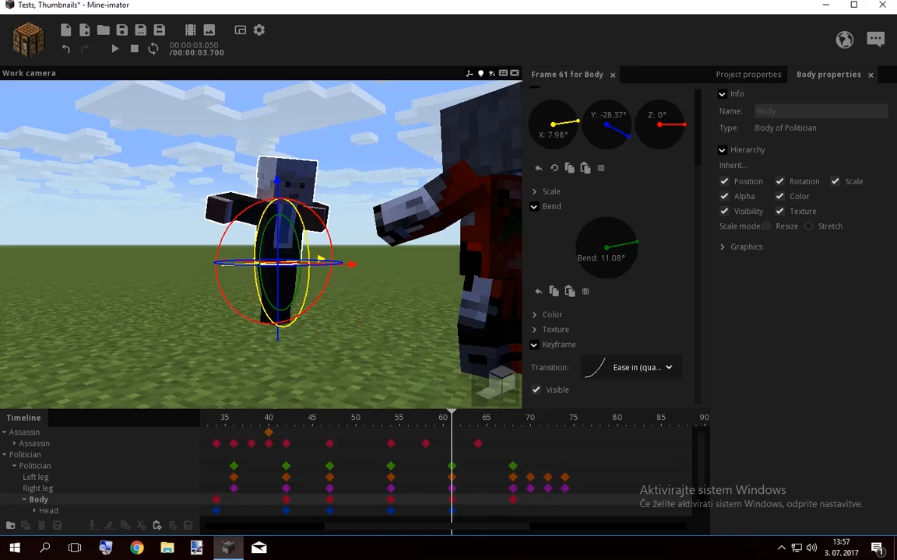
# Keyframe a new rotation for the politician's head at frame 68
pyautogui.click(513, 510)
pyautogui.moveTo(421, 311); pyautogui.dragTo(350, 342)
pyautogui.moveTo(360, 278); pyautogui.dragTo(332, 263)
pyautogui.moveTo(179, 311); pyautogui.dragTo(272, 257)
# Play back and scrub through the fight from several view angles to check the politician's movement
pyautogui.click(444, 418)
pyautogui.moveTo(443, 418); pyautogui.dragTo(373, 418)
pyautogui.press('space')
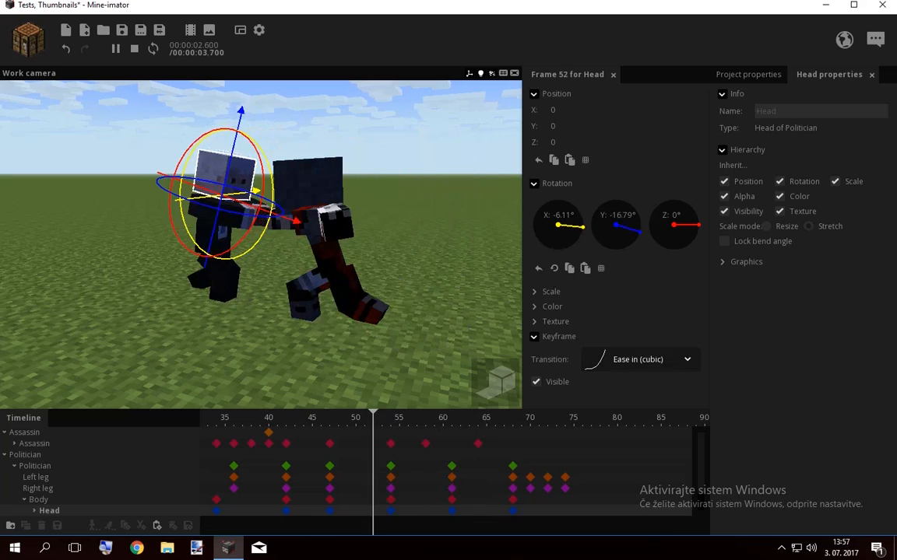
pyautogui.click(319, 334)
pyautogui.scroll(-2, 319, 311)
pyautogui.moveTo(319, 311); pyautogui.dragTo(381, 271)
pyautogui.moveTo(366, 418); pyautogui.dragTo(172, 428)
pyautogui.moveTo(346, 526); pyautogui.dragTo(225, 526)
pyautogui.moveTo(225, 418); pyautogui.dragTo(196, 419)
pyautogui.moveTo(296, 334); pyautogui.dragTo(249, 335)
pyautogui.press('space')
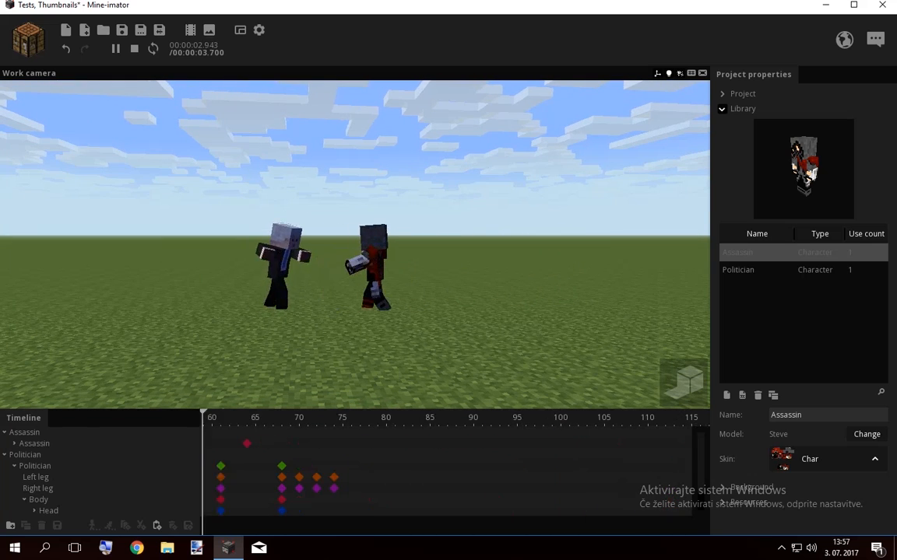
pyautogui.press('space')
pyautogui.moveTo(200, 418); pyautogui.dragTo(580, 418)
pyautogui.moveTo(350, 527); pyautogui.dragTo(440, 527)
pyautogui.moveTo(486, 418); pyautogui.dragTo(622, 418)
pyautogui.press('w')
pyautogui.moveTo(436, 296); pyautogui.dragTo(435, 305, button='right')
pyautogui.moveTo(413, 526); pyautogui.dragTo(462, 527)
# Rotate the politician's body at frame 70 to about Y -9.76°
pyautogui.click(454, 499)
pyautogui.press('space')
pyautogui.press('w')
pyautogui.moveTo(373, 296); pyautogui.dragTo(358, 293, button='right')
pyautogui.press('space')
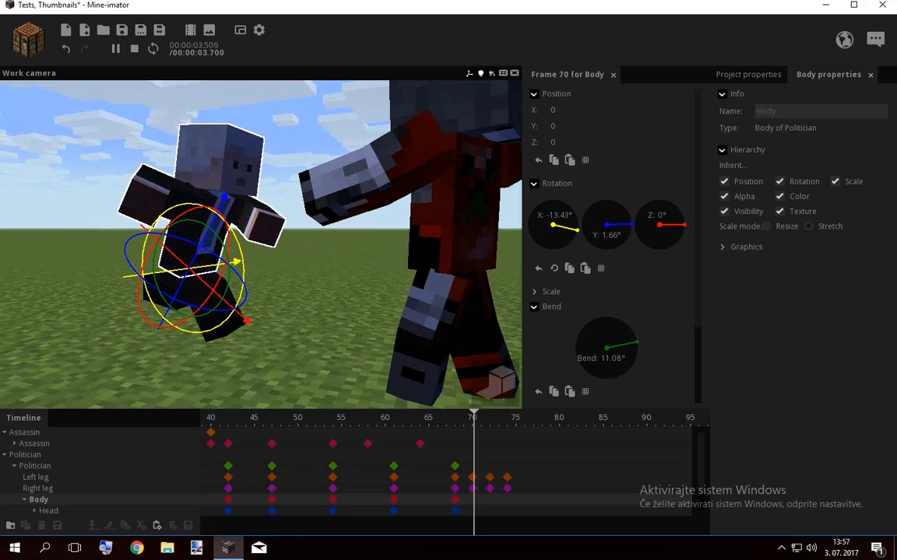
pyautogui.press('space')
pyautogui.moveTo(474, 418); pyautogui.dragTo(472, 418)
pyautogui.moveTo(350, 202); pyautogui.dragTo(259, 284)
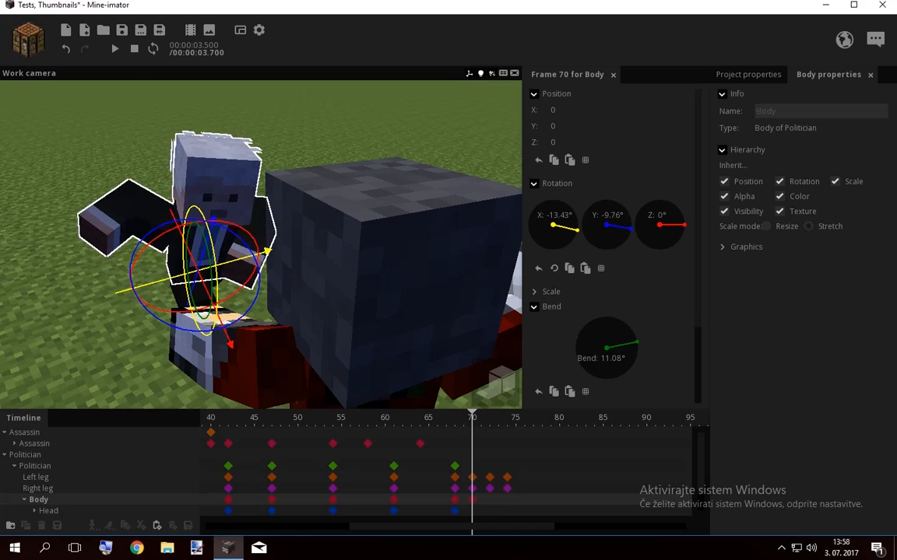
# Keyframe a new body rotation for the politician at frame 74
pyautogui.click(507, 418)
pyautogui.moveTo(350, 272); pyautogui.dragTo(319, 299, button='right')
pyautogui.moveTo(291, 251); pyautogui.dragTo(292, 235)
# Set the transition of the politician's body keyframe at frame 68 to Ease in and out
pyautogui.click(454, 418)
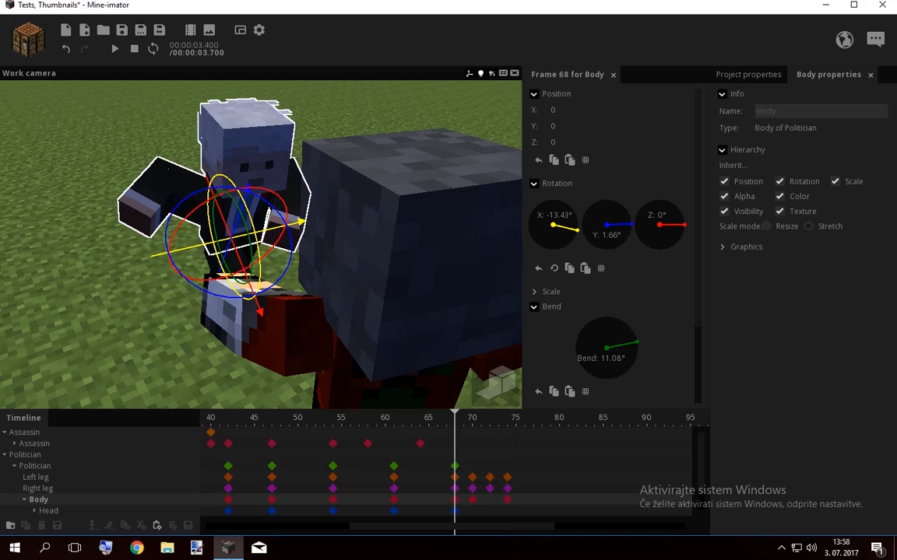
pyautogui.scroll(-3, 615, 342)
pyautogui.click(632, 367)
pyautogui.click(600, 473)
# Rotate the politician's head at frame 70 and pose it at about X -22.95°, Y -8.72° at frame 74
pyautogui.click(472, 511)
pyautogui.moveTo(305, 189)
pyautogui.mouseDown()
pyautogui.moveTo(304, 174)
pyautogui.moveTo(297, 207)
pyautogui.mouseUp()
pyautogui.click(507, 510)
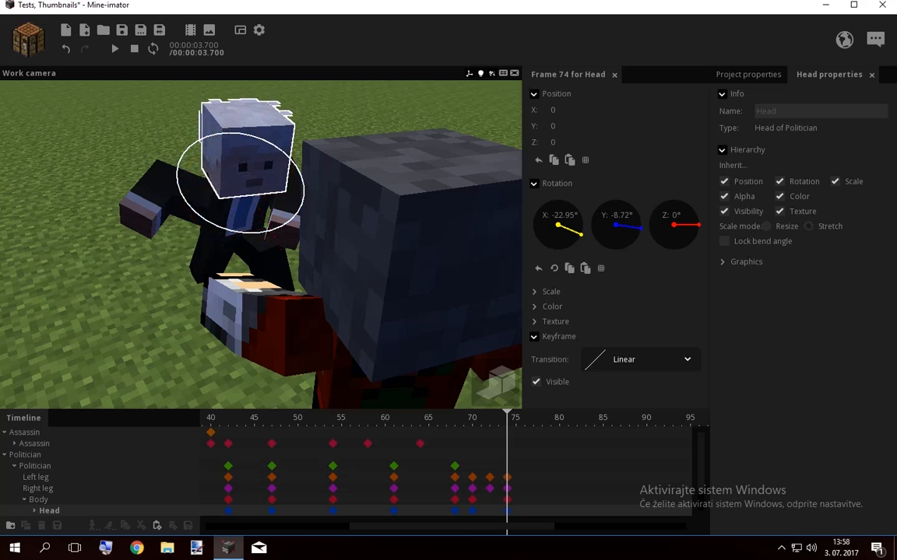
pyautogui.moveTo(327, 257); pyautogui.dragTo(428, 218)
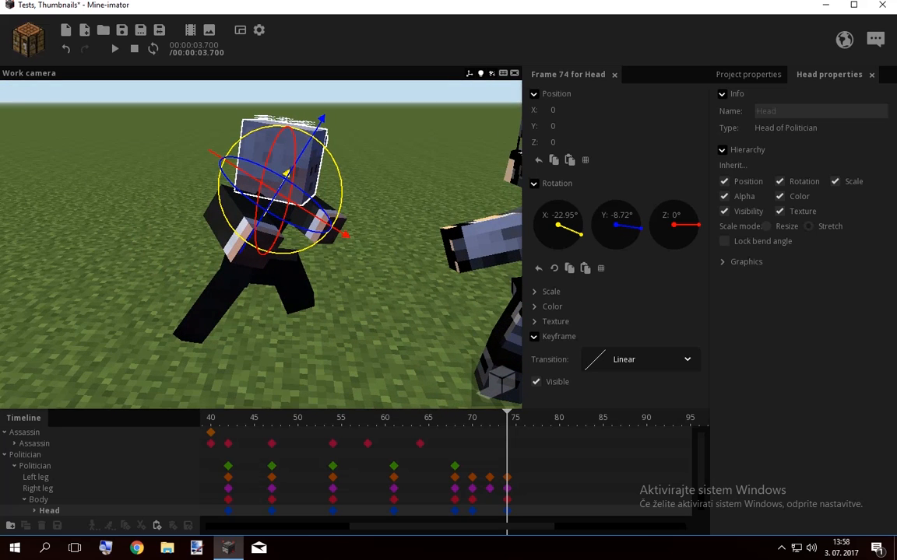
# Pose the politician's right arm at frame 68 at about X 43.23°, Y 1.13°, Z -11.94° with a bend of about 24.99°
pyautogui.scroll(-2, 350, 471)
pyautogui.click(454, 499)
pyautogui.click(454, 510)
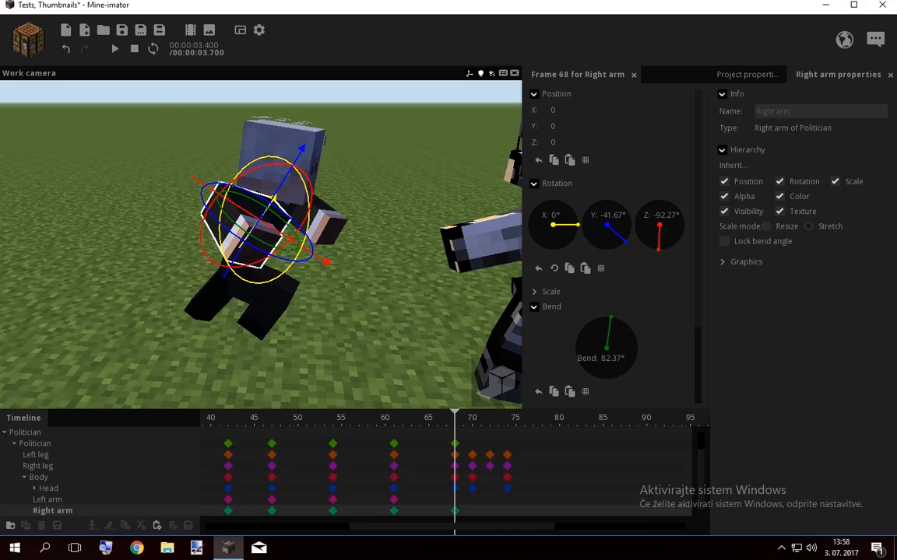
pyautogui.moveTo(454, 418)
pyautogui.mouseDown()
pyautogui.moveTo(376, 419)
pyautogui.moveTo(455, 419)
pyautogui.mouseUp()
pyautogui.moveTo(382, 233); pyautogui.dragTo(311, 195)
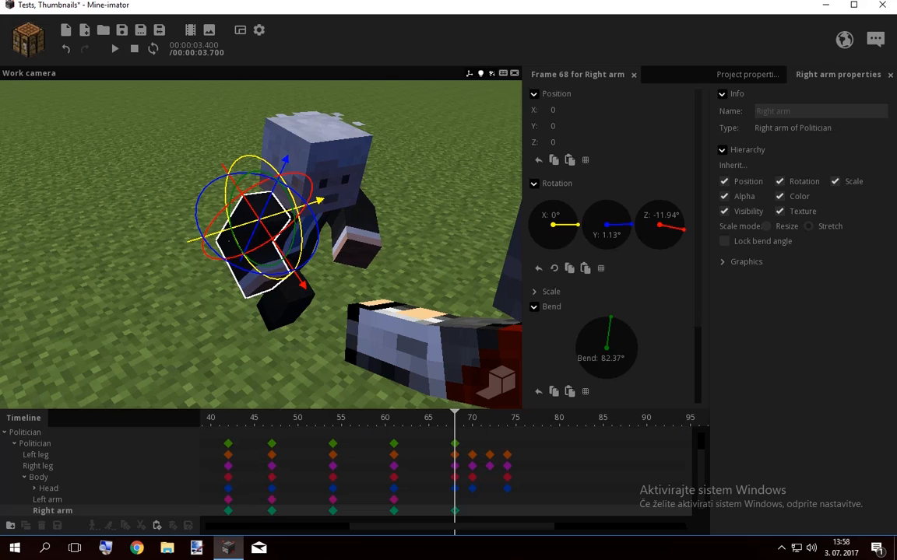
pyautogui.moveTo(374, 343); pyautogui.dragTo(350, 288)
pyautogui.moveTo(274, 236); pyautogui.dragTo(220, 194)
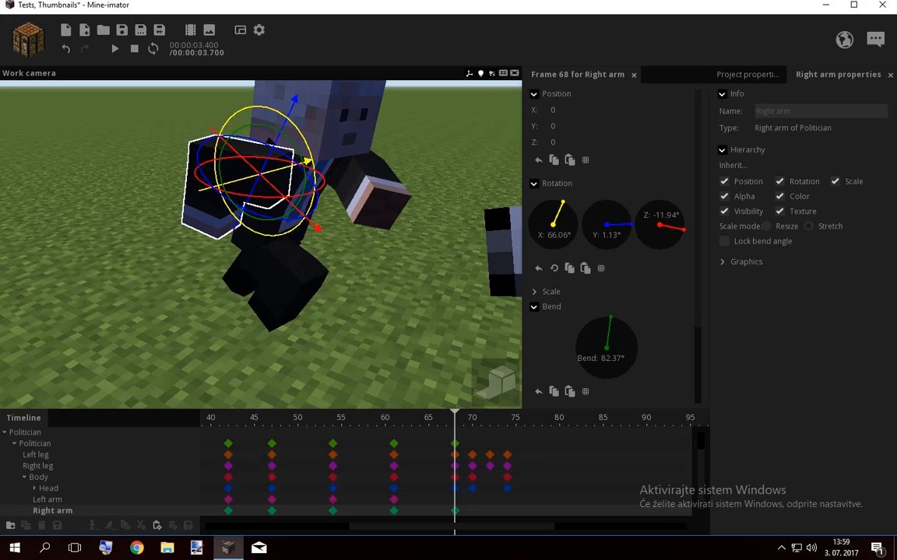
pyautogui.moveTo(373, 295); pyautogui.dragTo(467, 237)
pyautogui.moveTo(319, 148)
pyautogui.mouseDown()
pyautogui.moveTo(323, 164)
pyautogui.moveTo(316, 142)
pyautogui.mouseUp()
pyautogui.moveTo(302, 152); pyautogui.dragTo(322, 188)
pyautogui.moveTo(389, 257)
pyautogui.mouseDown()
pyautogui.moveTo(327, 311)
pyautogui.moveTo(350, 319)
pyautogui.mouseUp()
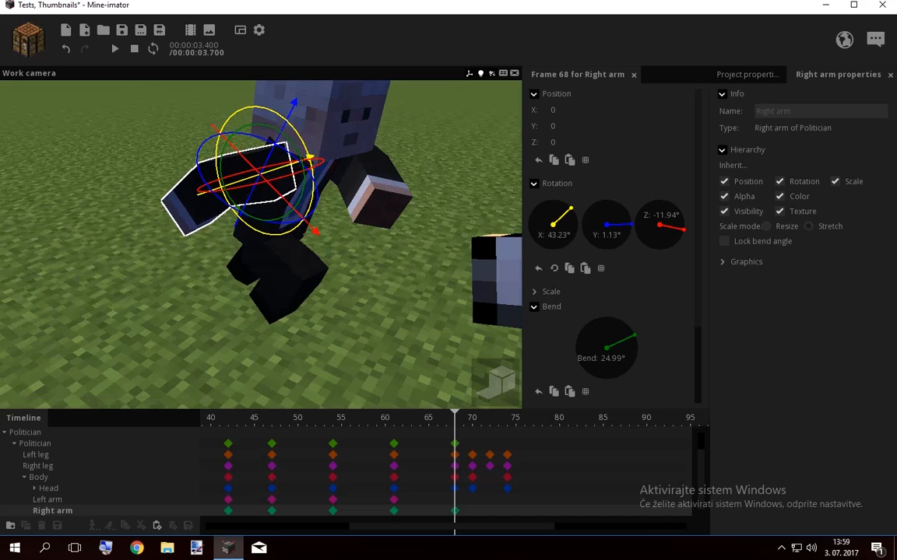
# Pose the politician's left arm at frame 69 at about X -62.22°, Y 0.82°, Z 6.77°, bend 40.24°, and preview it
pyautogui.click(463, 500)
pyautogui.rightClick(659, 225)
pyautogui.moveTo(382, 194); pyautogui.dragTo(376, 143)
pyautogui.moveTo(397, 181); pyautogui.dragTo(381, 136)
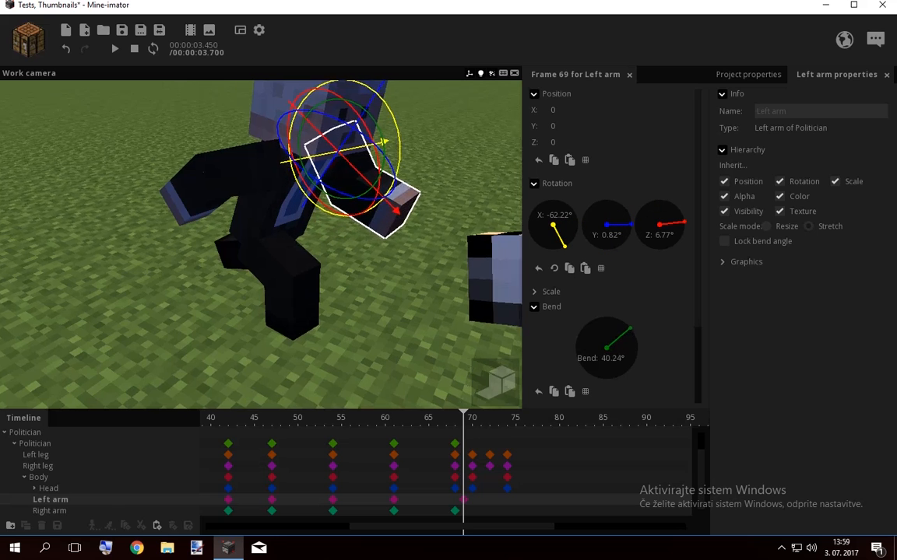
pyautogui.press('space')
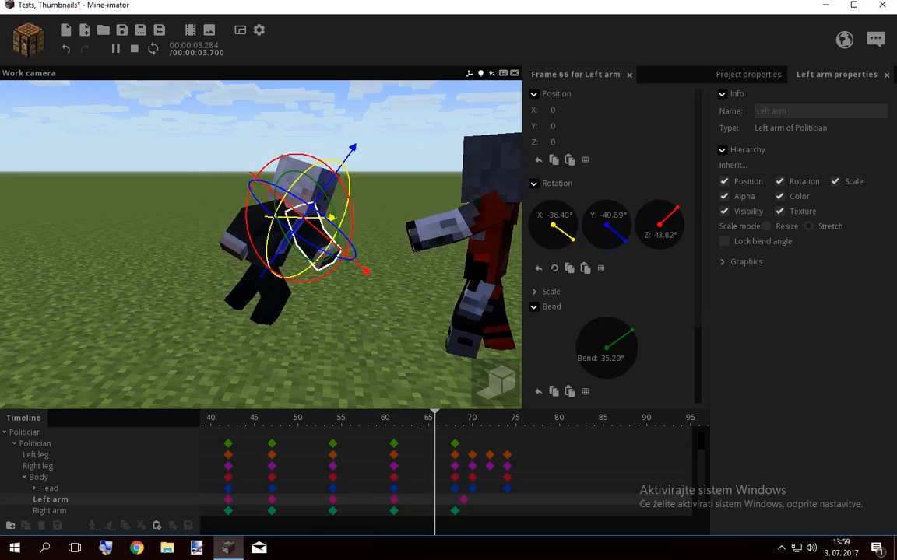
pyautogui.press('space')
# Set the transition of both politician arm keyframes at frame 61 to Ease in and preview the motion
pyautogui.moveTo(386, 495); pyautogui.dragTo(402, 515)
pyautogui.click(393, 419)
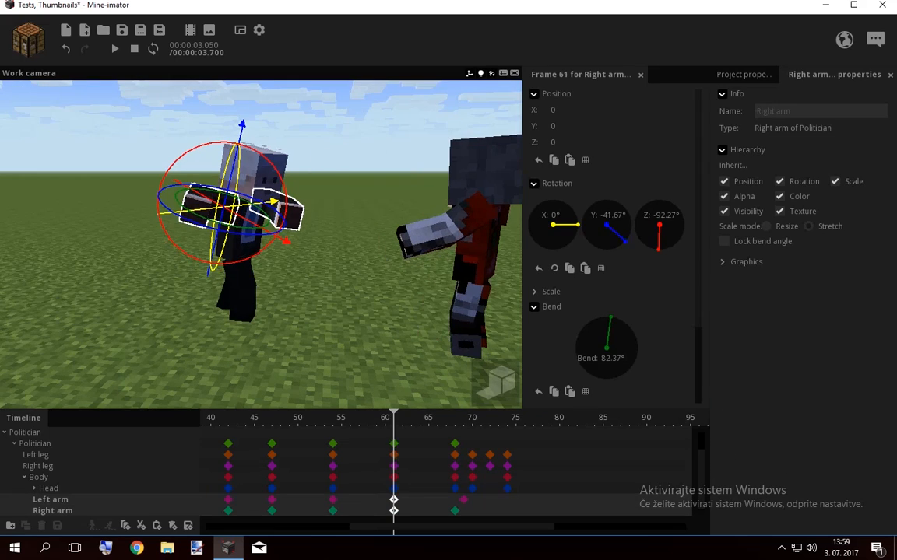
pyautogui.scroll(-3, 622, 335)
pyautogui.click(631, 368)
pyautogui.click(599, 436)
pyautogui.press('space')
pyautogui.press('space')
pyautogui.click(596, 467)
pyautogui.press('space')
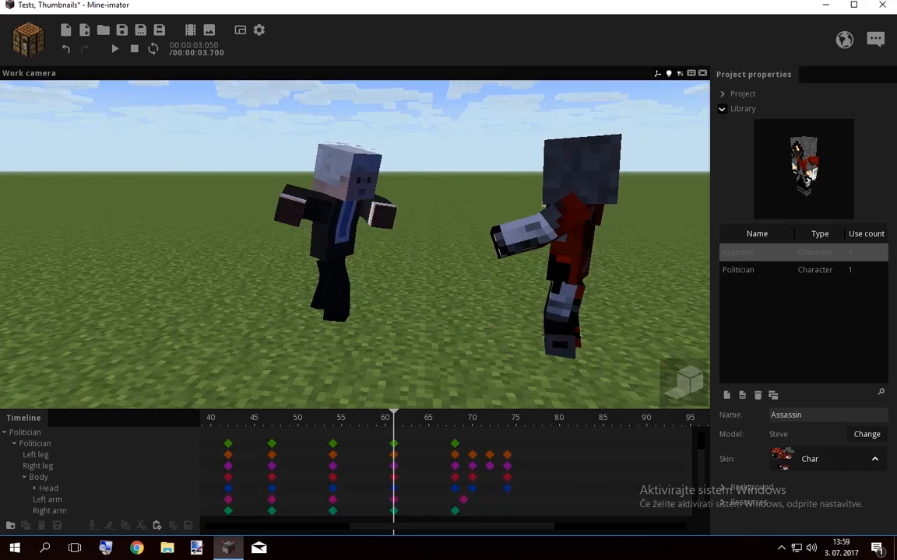
pyautogui.press('space')
# Move the politician's left arm keyframe from frame 69 to frame 68 and play back the result
pyautogui.moveTo(463, 499); pyautogui.dragTo(455, 500)
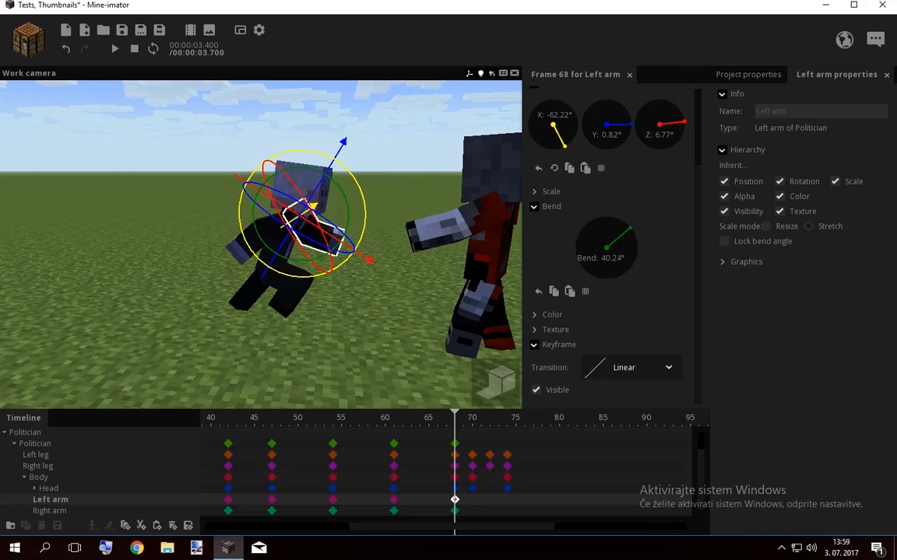
pyautogui.click(334, 419)
pyautogui.press('space')
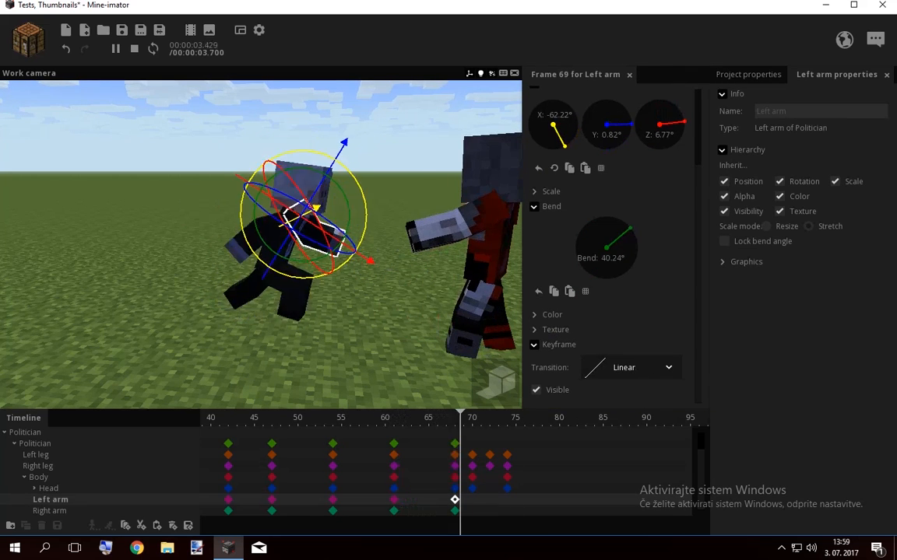
pyautogui.press('space')
pyautogui.press('space')
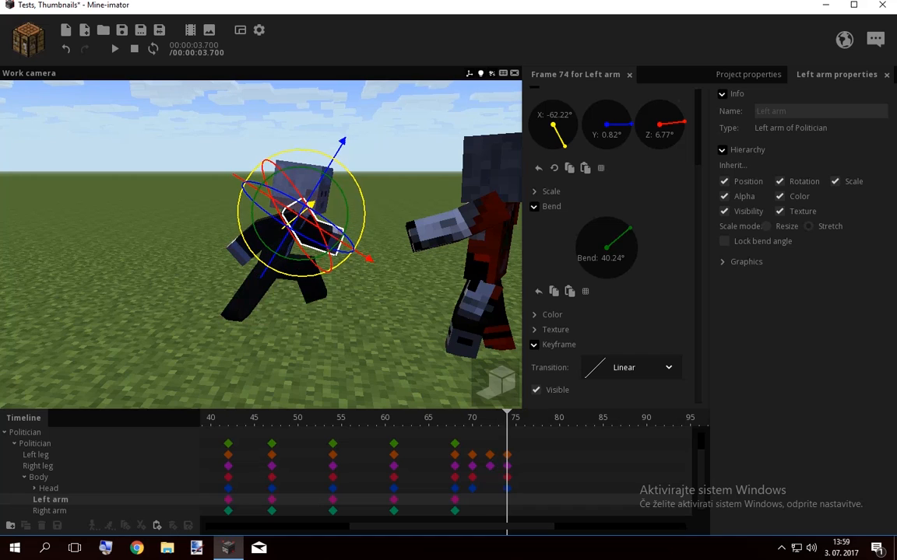
# Pose both of the politician's arms at frame 73, the right one at about X 52.61° with a bend of about 21.02°
pyautogui.press('Left')
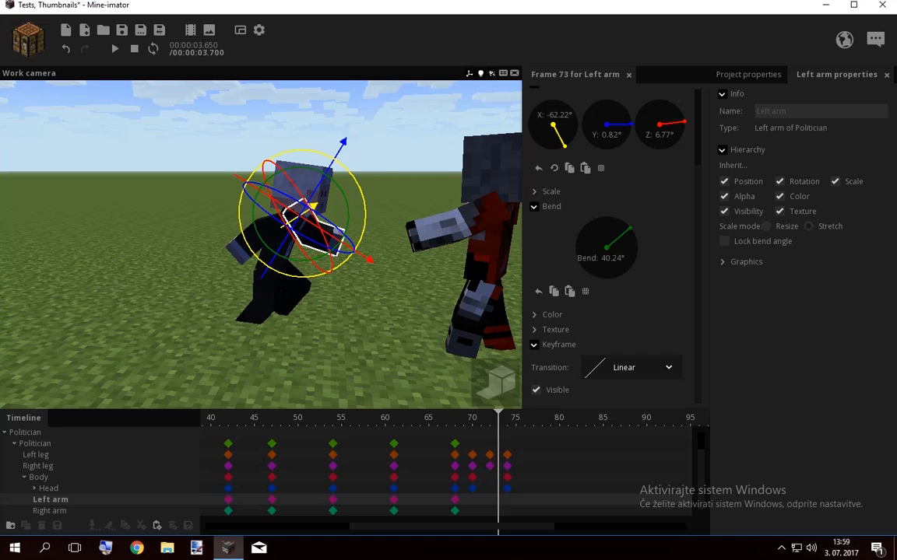
pyautogui.moveTo(363, 226); pyautogui.dragTo(355, 245)
pyautogui.moveTo(272, 251); pyautogui.dragTo(243, 246)
pyautogui.click(241, 252)
# Set the transition of both politician arm keyframes at frame 68 to Ease in and out and preview it
pyautogui.moveTo(446, 494); pyautogui.dragTo(464, 514)
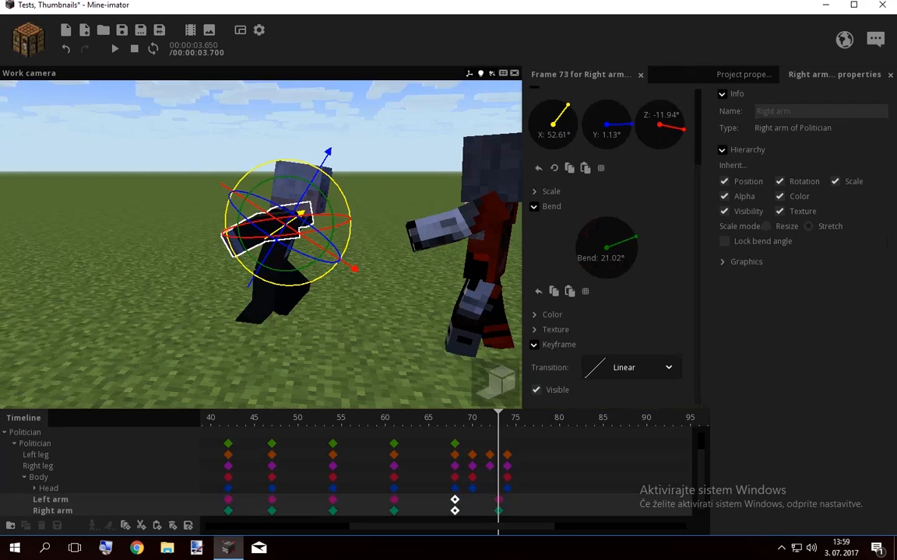
pyautogui.click(455, 419)
pyautogui.click(631, 368)
pyautogui.click(606, 475)
pyautogui.press('space')
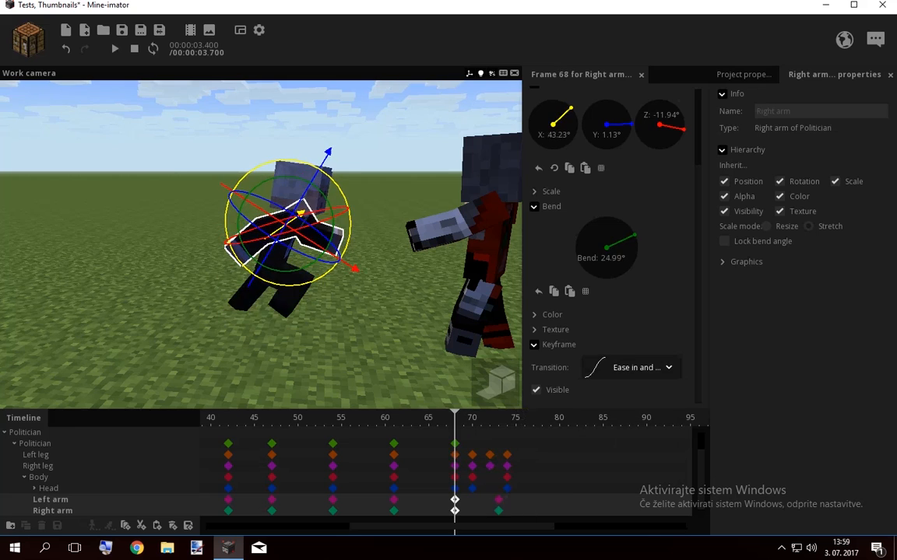
pyautogui.press('space')
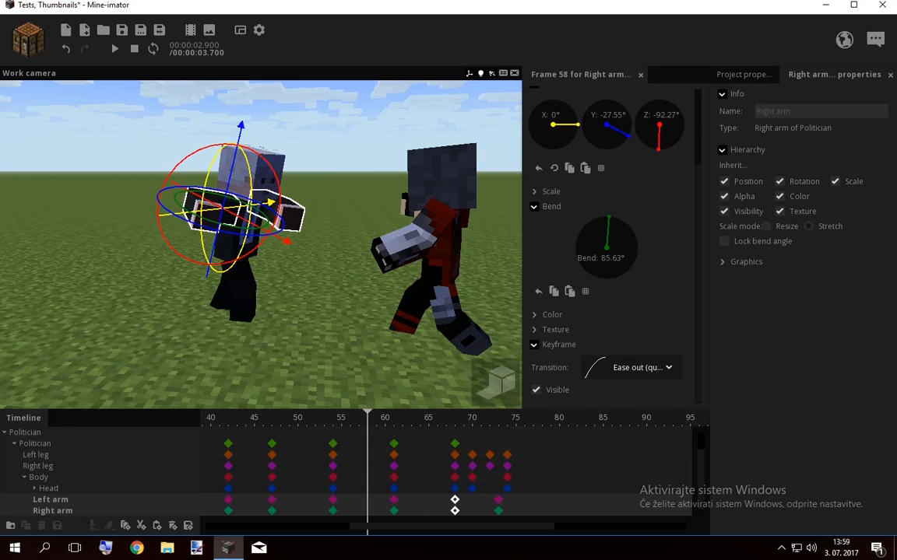
# Delete the politician's left and right arm keyframes at frame 68
pyautogui.click(455, 499)
pyautogui.press('Delete')
pyautogui.press('space')
pyautogui.press('space')
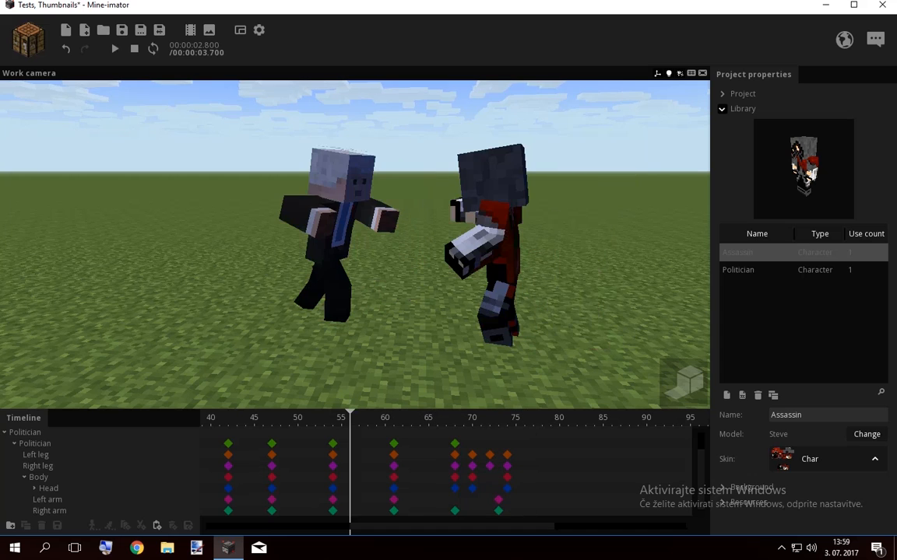
pyautogui.click(455, 511)
pyautogui.press('Delete')
# Change the transition of both politician arm keyframes at frame 61 to Ease in and out and play back the motion
pyautogui.moveTo(405, 495); pyautogui.dragTo(385, 514)
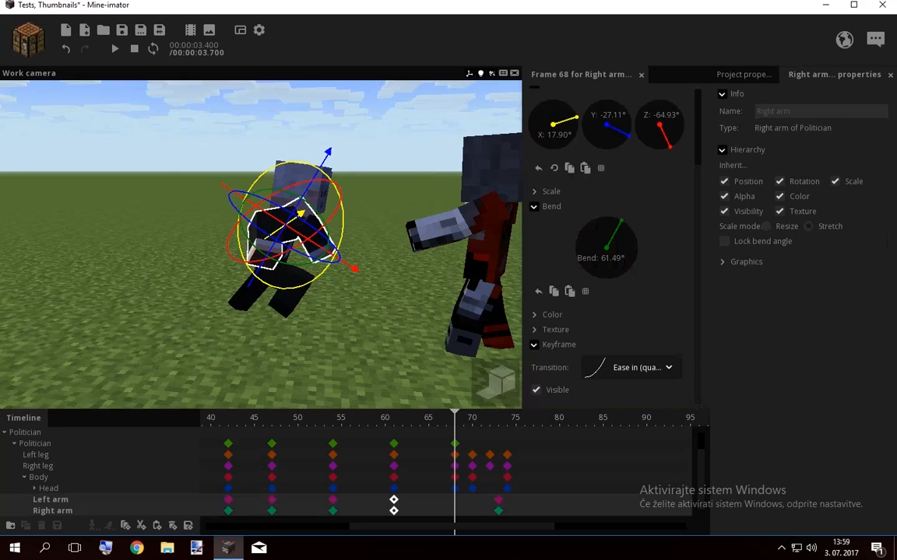
pyautogui.click(394, 511)
pyautogui.click(632, 368)
pyautogui.click(600, 474)
pyautogui.press('space')
pyautogui.press('space')
pyautogui.click(580, 474)
pyautogui.press('space')
pyautogui.press('space')
pyautogui.moveTo(436, 273); pyautogui.dragTo(438, 234)
pyautogui.press('space')
# Add a keyframe to the Politician folder at frame 68
pyautogui.moveTo(481, 419); pyautogui.dragTo(507, 420)
pyautogui.click(388, 185)
pyautogui.click(253, 187)
pyautogui.click(294, 191)
pyautogui.click(454, 444)
pyautogui.click(454, 433)
# Move the Politician folder at frame 74 to about X 6.51, Z -19.78
pyautogui.moveTo(299, 274); pyautogui.dragTo(373, 278)
pyautogui.moveTo(343, 315); pyautogui.dragTo(364, 342)
pyautogui.moveTo(364, 342); pyautogui.dragTo(389, 367, button='right')
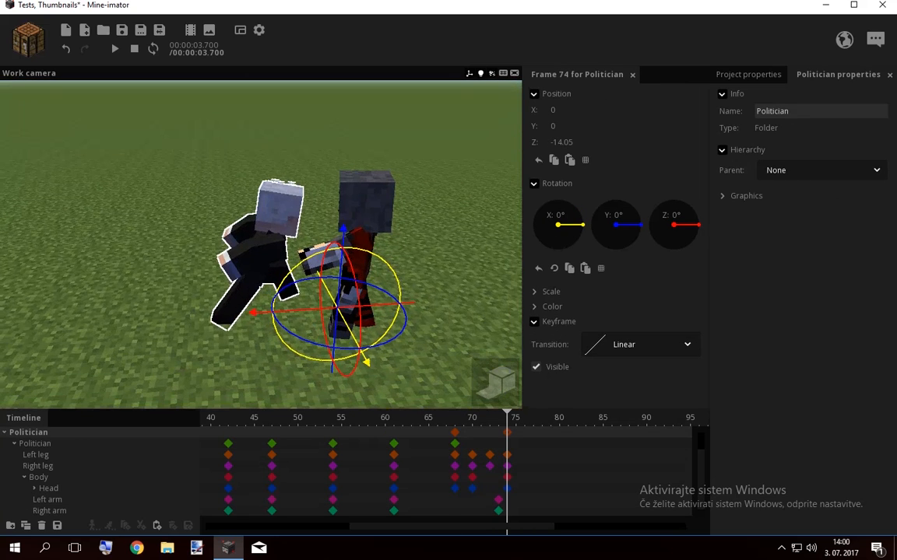
pyautogui.moveTo(263, 312); pyautogui.dragTo(397, 355)
pyautogui.moveTo(335, 307); pyautogui.dragTo(352, 302)
pyautogui.moveTo(379, 270); pyautogui.dragTo(406, 269)
pyautogui.moveTo(404, 335); pyautogui.dragTo(280, 307)
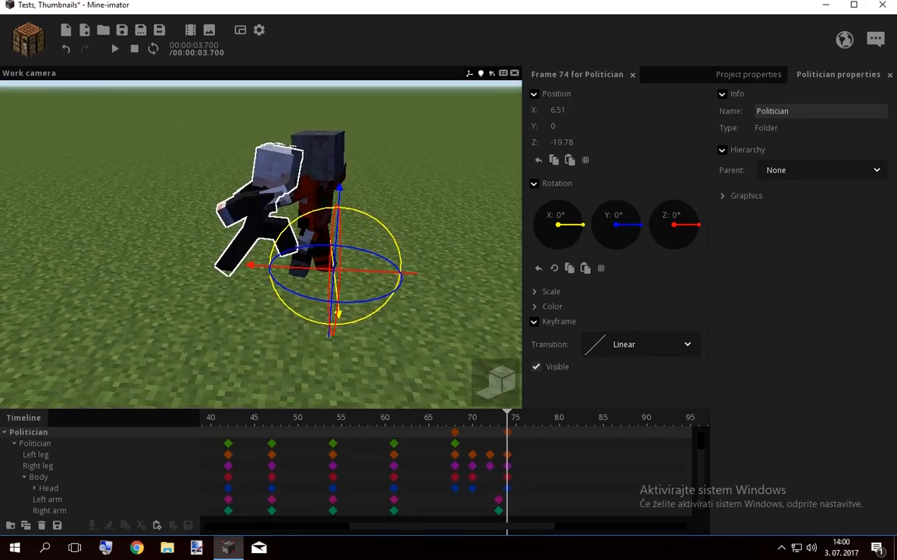
# Move the Politician folder at frame 74 to about X -0.12, Z -22.03 and turn the politician model to about Y -207°
pyautogui.moveTo(373, 271); pyautogui.dragTo(384, 272)
pyautogui.click(38, 444)
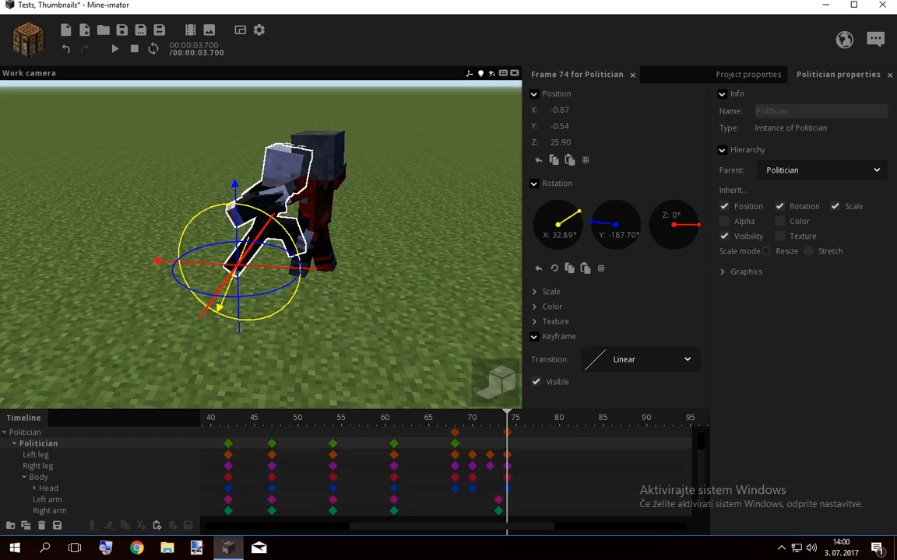
pyautogui.moveTo(311, 311); pyautogui.dragTo(405, 325)
pyautogui.moveTo(218, 300); pyautogui.dragTo(239, 303)
pyautogui.moveTo(311, 327); pyautogui.dragTo(374, 329)
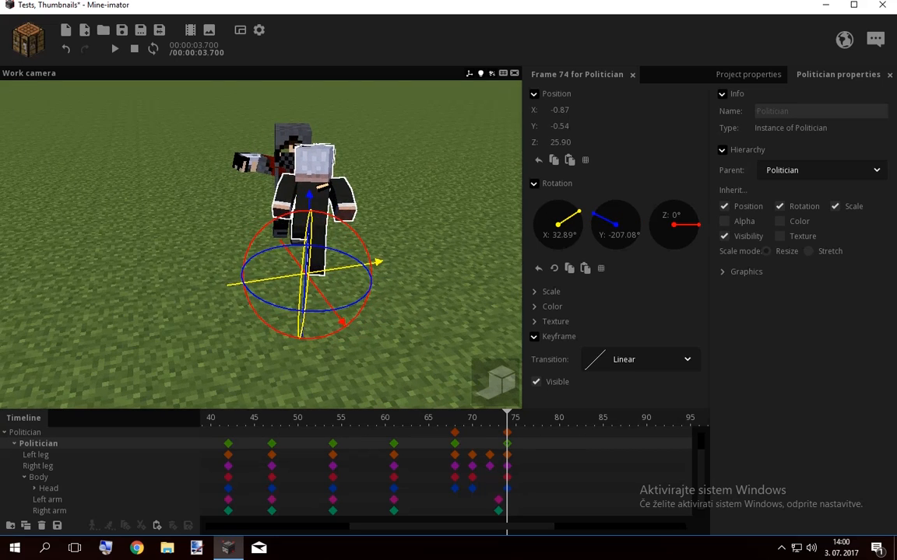
pyautogui.click(28, 433)
pyautogui.moveTo(343, 222); pyautogui.dragTo(322, 225)
pyautogui.moveTo(319, 304); pyautogui.dragTo(198, 303)
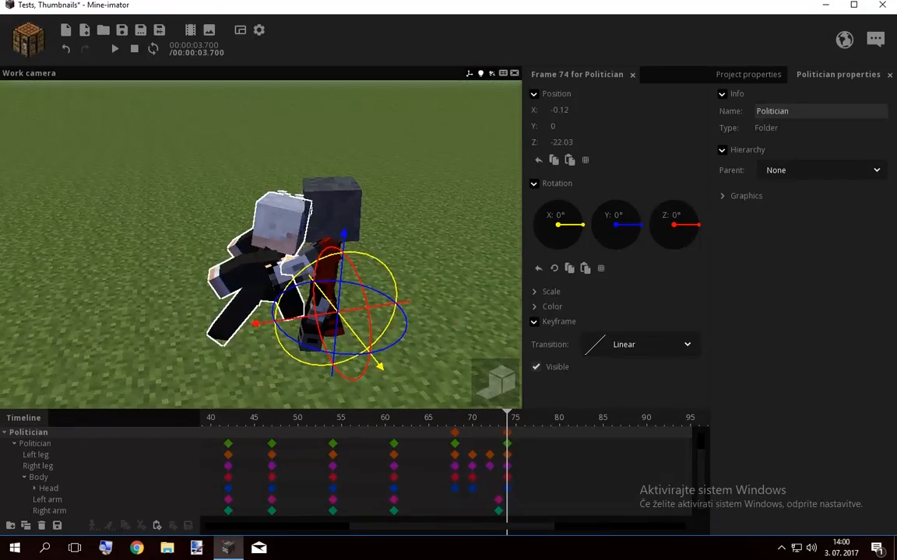
# Bend the politician's left leg to about 64° at frame 74 and check it against the body
pyautogui.click(232, 316)
pyautogui.click(289, 302)
pyautogui.moveTo(289, 302); pyautogui.dragTo(292, 271)
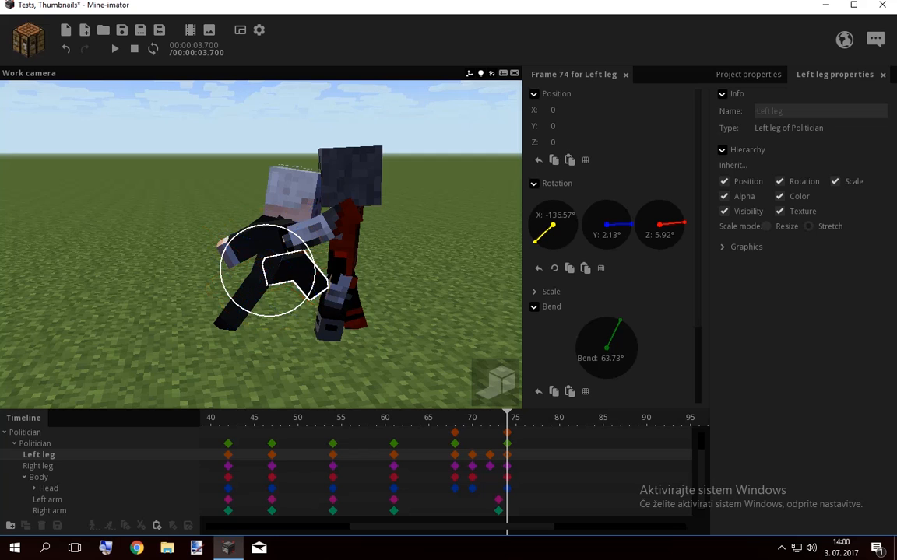
pyautogui.click(262, 232)
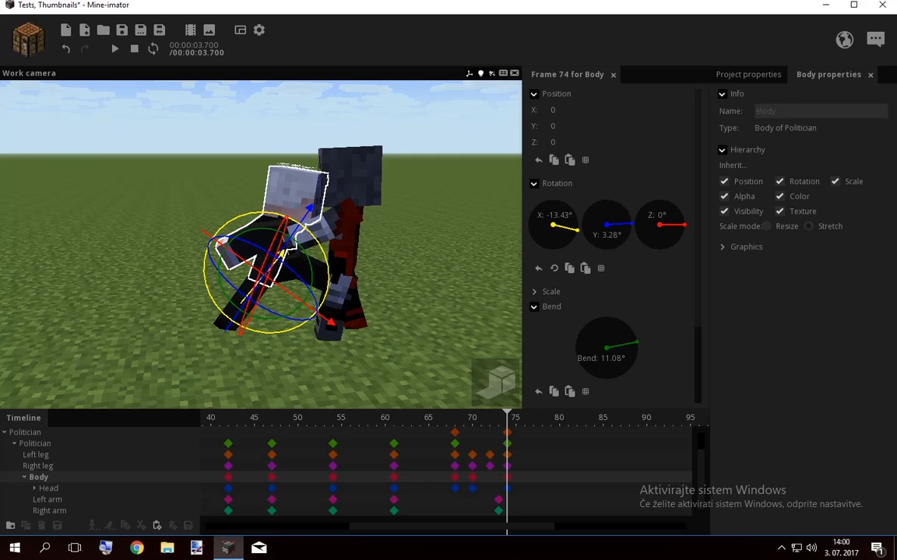
pyautogui.moveTo(262, 243); pyautogui.dragTo(263, 218, button='right')
pyautogui.press('w')
pyautogui.moveTo(268, 191); pyautogui.dragTo(260, 208)
# Play back the politician's run from frame 53 with nothing selected
pyautogui.moveTo(381, 418); pyautogui.dragTo(323, 418)
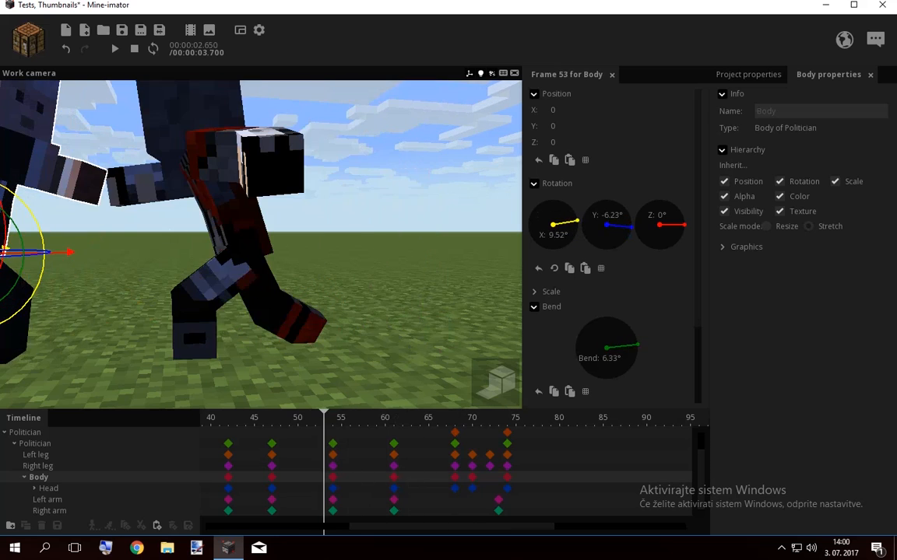
pyautogui.click(327, 358)
pyautogui.scroll(-3, 327, 342)
pyautogui.press('space')
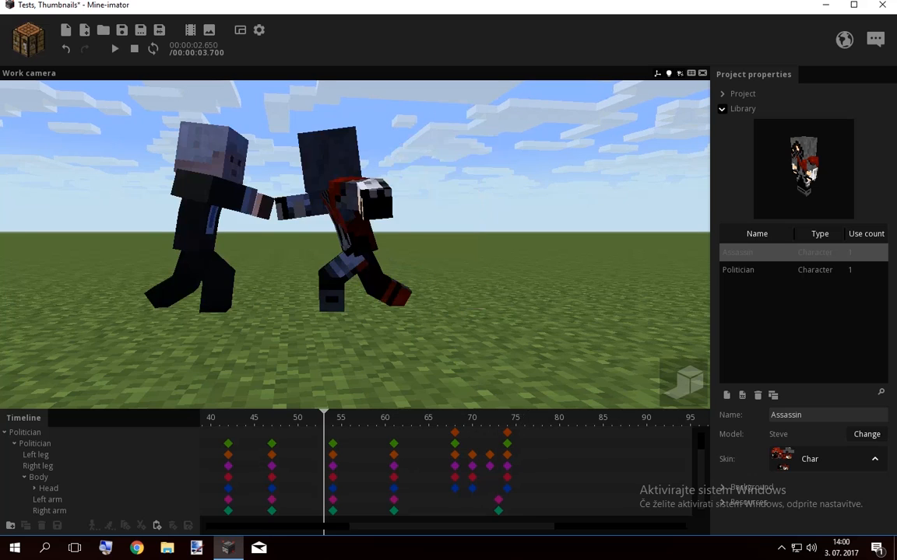
pyautogui.press('space')
# Move the Politician folder's keyframe from frame 68 to frame 61 and change its transition
pyautogui.moveTo(413, 418)
pyautogui.mouseDown()
pyautogui.moveTo(403, 418)
pyautogui.moveTo(460, 418)
pyautogui.moveTo(418, 418)
pyautogui.moveTo(455, 433)
pyautogui.moveTo(428, 433)
pyautogui.mouseUp()
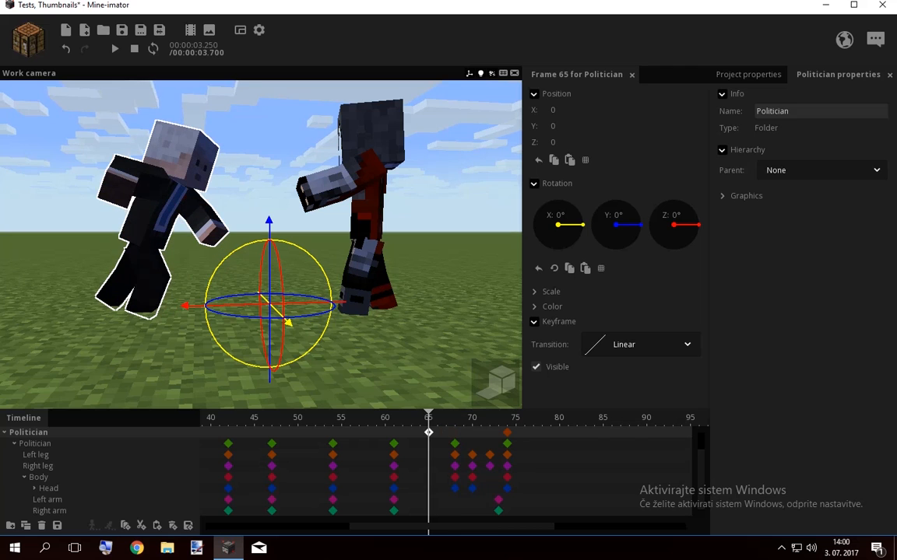
pyautogui.click(640, 345)
pyautogui.click(600, 412)
pyautogui.click(580, 467)
pyautogui.press('space')
pyautogui.moveTo(428, 433); pyautogui.dragTo(394, 433)
# Play back the politician's approach several times from around frames 49 to 55
pyautogui.click(341, 418)
pyautogui.press('space')
pyautogui.press('space')
pyautogui.click(309, 461)
pyautogui.click(285, 419)
pyautogui.press('space')
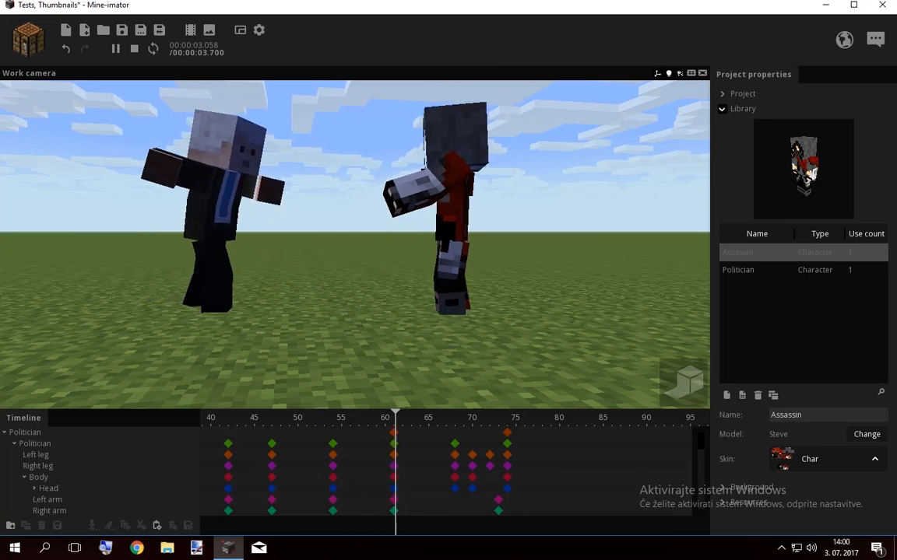
pyautogui.press('space')
# Examine the politician's keyframes at frames 61 and 68 and play the motion through to frame 74
pyautogui.click(394, 444)
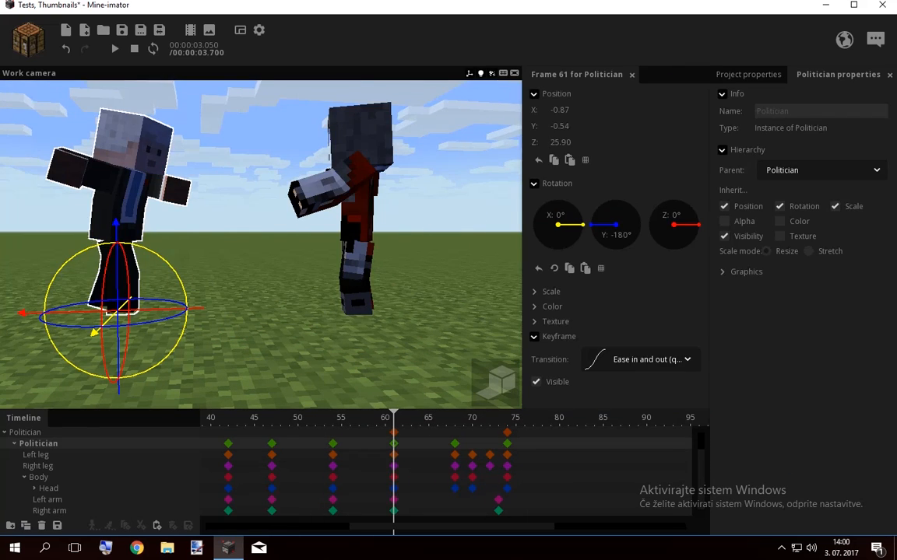
pyautogui.click(454, 456)
pyautogui.moveTo(397, 419); pyautogui.dragTo(454, 419)
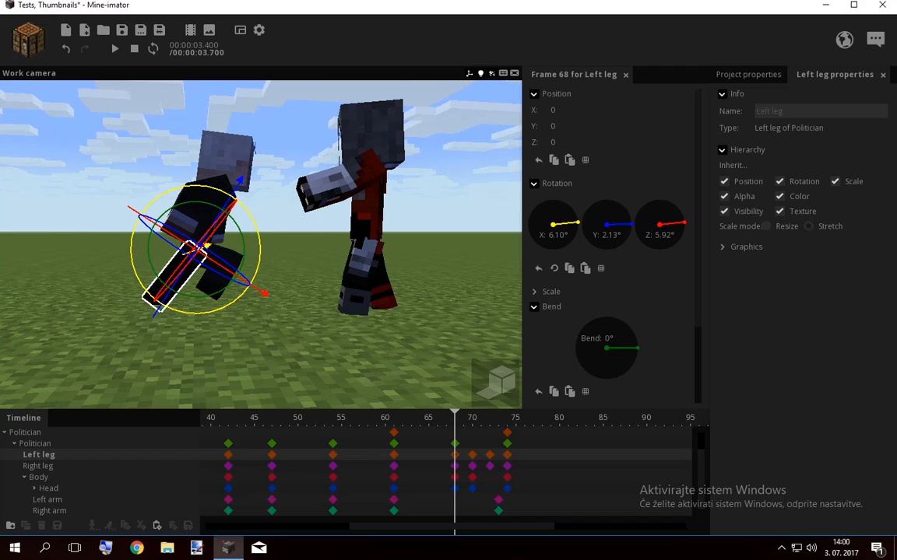
pyautogui.moveTo(327, 327); pyautogui.dragTo(393, 342)
pyautogui.click(455, 443)
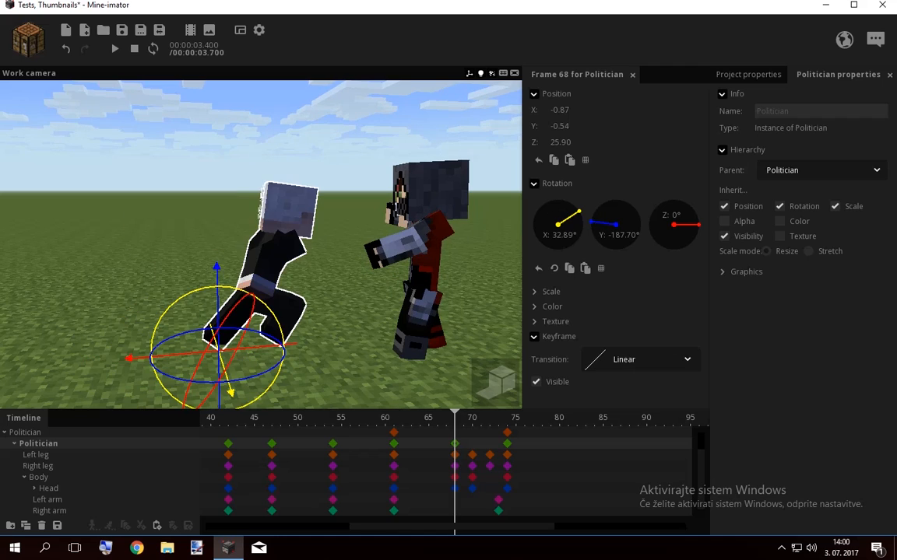
pyautogui.press('space')
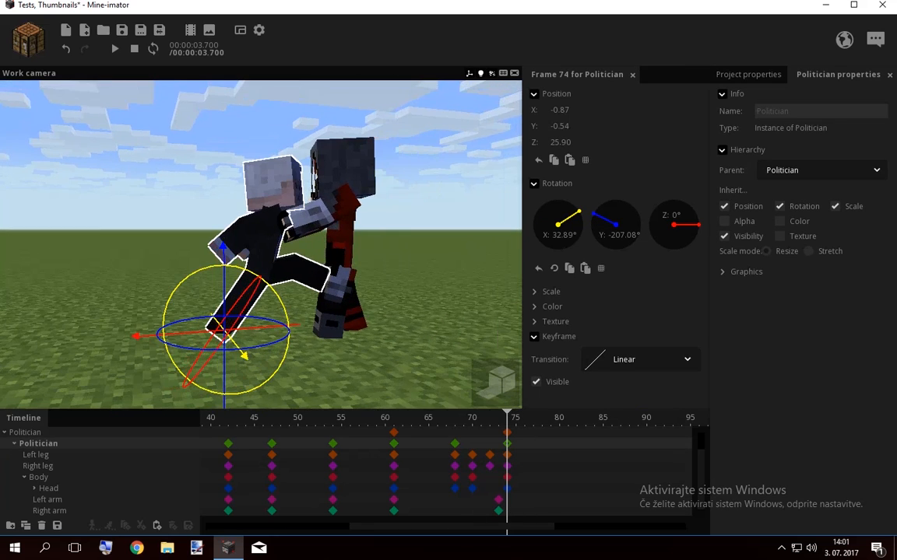
pyautogui.press('w')
pyautogui.moveTo(261, 244); pyautogui.dragTo(260, 221, button='right')
pyautogui.press('s')
# Straighten the assassin's left leg at frame 74 to about X -0.45°, Y 1.82°, Z 2.00° with a 1.04° bend
pyautogui.click(14, 444)
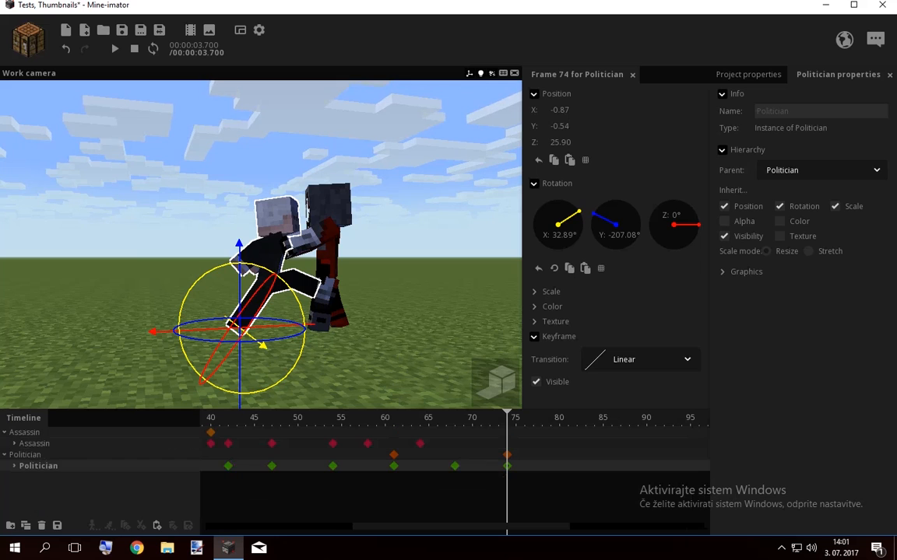
pyautogui.moveTo(422, 420); pyautogui.dragTo(507, 421)
pyautogui.click(14, 444)
pyautogui.click(330, 289)
pyautogui.moveTo(335, 299); pyautogui.dragTo(397, 324)
pyautogui.click(327, 311)
pyautogui.press('w')
pyautogui.moveTo(328, 311); pyautogui.dragTo(268, 313, button='right')
pyautogui.moveTo(177, 288); pyautogui.dragTo(366, 307)
pyautogui.moveTo(272, 293); pyautogui.dragTo(346, 297)
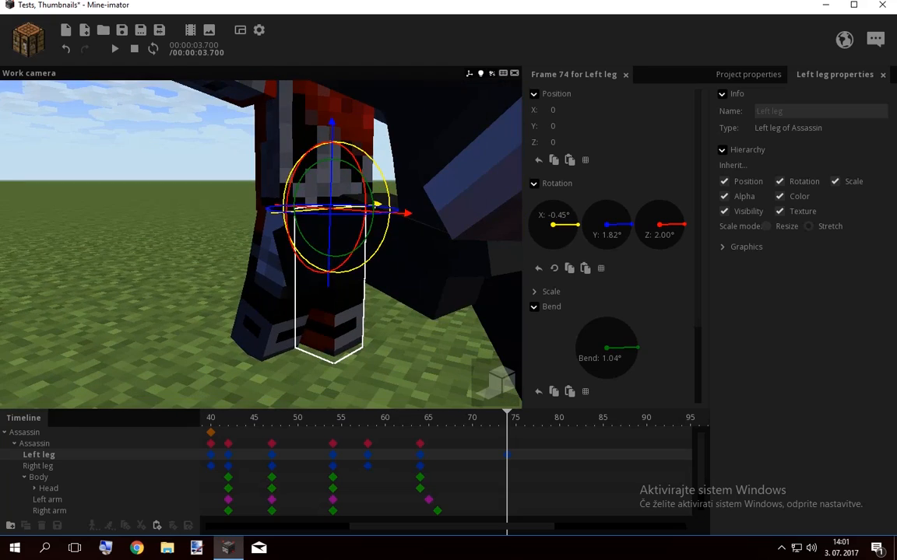
# Straighten the assassin's right leg at frame 74 to about X 0.77°, Y -0.57°, Z -1.94° with a 1.53° bend
pyautogui.click(264, 292)
pyautogui.moveTo(222, 288); pyautogui.dragTo(268, 291)
pyautogui.moveTo(257, 221); pyautogui.dragTo(167, 292)
pyautogui.click(273, 311)
pyautogui.moveTo(273, 311); pyautogui.dragTo(193, 279)
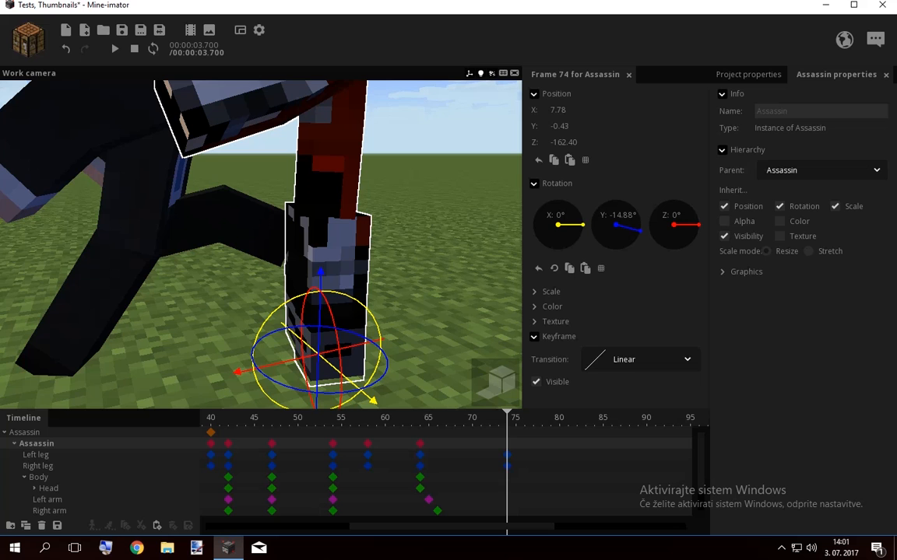
# Straighten the assassin's body at frame 74 to about X 0.52° with a 2.95° bend and keyframe the head
pyautogui.moveTo(194, 279)
pyautogui.mouseDown()
pyautogui.moveTo(238, 338)
pyautogui.moveTo(265, 330)
pyautogui.moveTo(234, 330)
pyautogui.moveTo(199, 284)
pyautogui.mouseUp()
pyautogui.click(292, 235)
pyautogui.press('q')
pyautogui.moveTo(199, 284); pyautogui.dragTo(187, 266, button='right')
pyautogui.moveTo(263, 252); pyautogui.dragTo(275, 262)
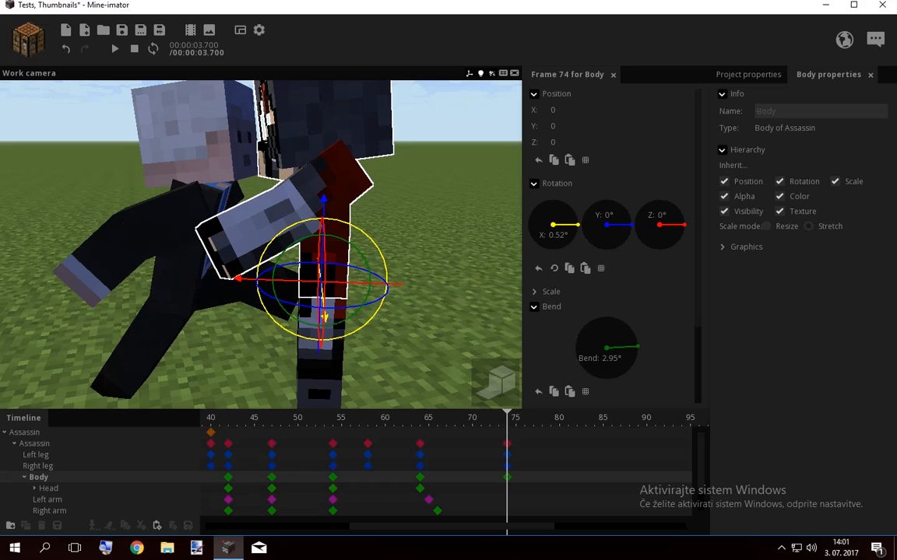
pyautogui.click(321, 128)
pyautogui.moveTo(311, 136); pyautogui.dragTo(325, 182)
# Reset the assassin's left arm at frame 74 and rotate it to about X 8.75°, Y -11.52°, Z 8.29°
pyautogui.click(369, 230)
pyautogui.rightClick(659, 224)
pyautogui.rightClick(606, 225)
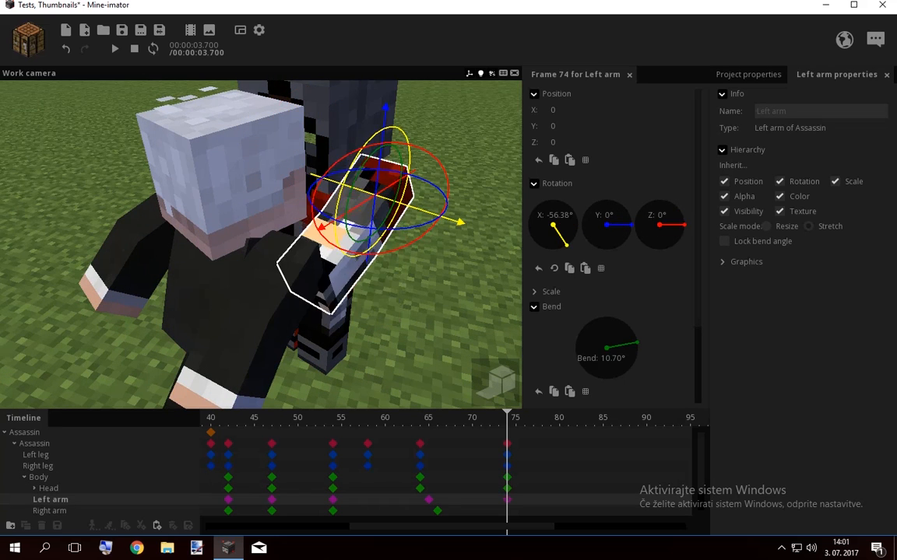
pyautogui.rightClick(554, 225)
pyautogui.rightClick(606, 347)
pyautogui.moveTo(437, 217); pyautogui.dragTo(403, 199)
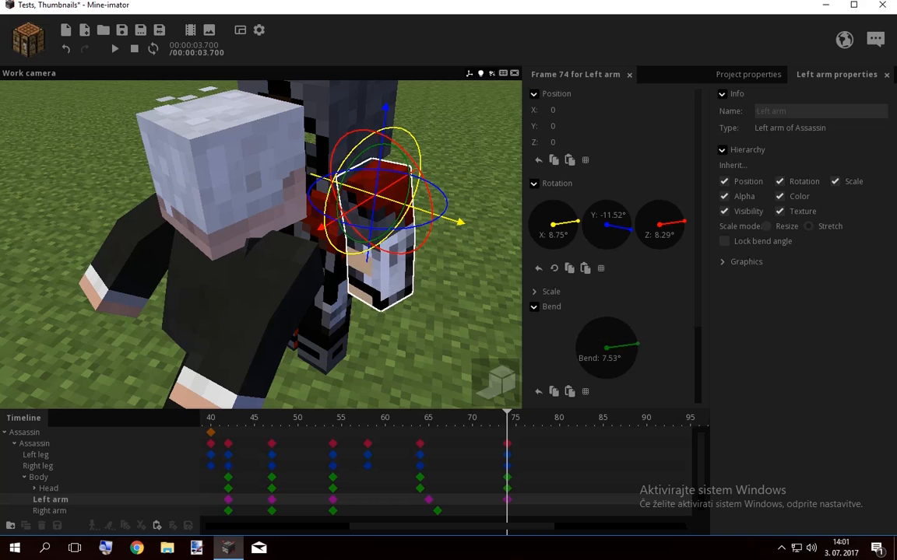
# Reset the assassin's right arm at frame 74 and lower it to about X 13°, Y 9°, Z -9°
pyautogui.moveTo(404, 233); pyautogui.dragTo(487, 249)
pyautogui.click(203, 191)
pyautogui.rightClick(606, 225)
pyautogui.rightClick(176, 230)
pyautogui.rightClick(191, 208)
pyautogui.moveTo(189, 244)
pyautogui.mouseDown()
pyautogui.moveTo(174, 217)
pyautogui.moveTo(181, 234)
pyautogui.mouseUp()
pyautogui.moveTo(128, 269); pyautogui.dragTo(54, 272)
pyautogui.click(133, 272)
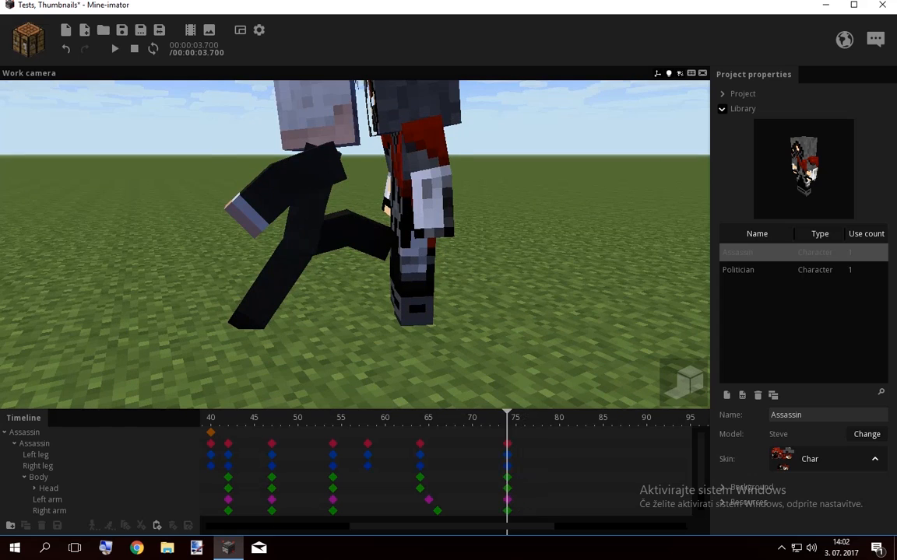
# Change the transition of the assassin's keyframes at frames 64 to 66 to Ease in and out
pyautogui.press('space')
pyautogui.moveTo(393, 438); pyautogui.dragTo(453, 516)
pyautogui.moveTo(394, 418); pyautogui.dragTo(437, 418)
pyautogui.scroll(-3, 615, 327)
pyautogui.click(631, 368)
# Play back the eased assassin motion, restarting from about frame 52
pyautogui.press('space')
pyautogui.press('space')
pyautogui.click(436, 234)
pyautogui.scroll(-3, 354, 241)
pyautogui.click(318, 418)
pyautogui.press('space')
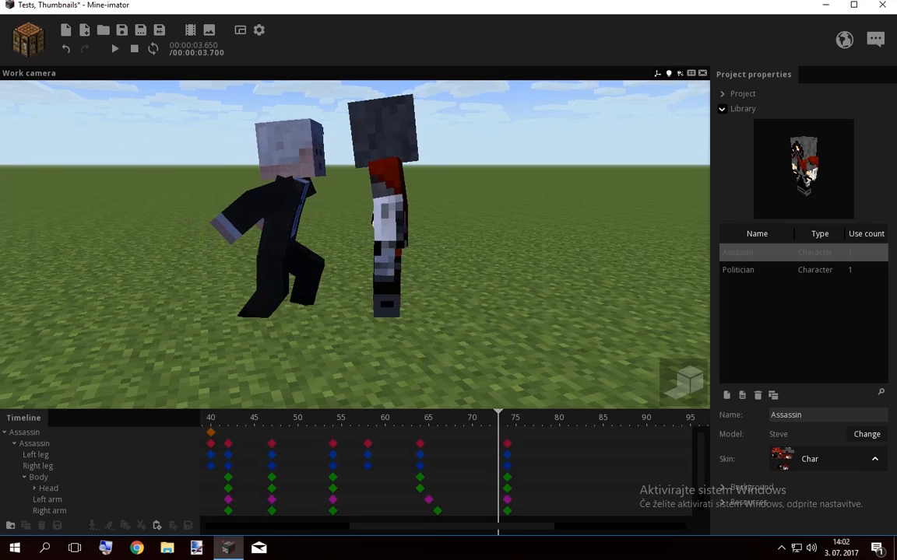
# Adjust the assassin's left leg at frame 74 and rotate the right leg to about Y -4.61°, Z -5.57°
pyautogui.click(507, 456)
pyautogui.moveTo(389, 304); pyautogui.dragTo(469, 325)
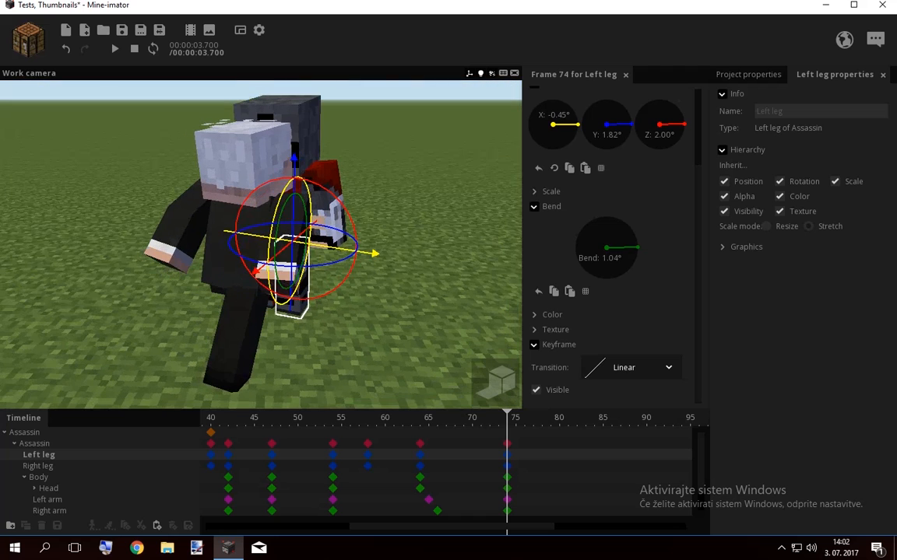
pyautogui.moveTo(356, 253); pyautogui.dragTo(358, 240)
pyautogui.click(506, 466)
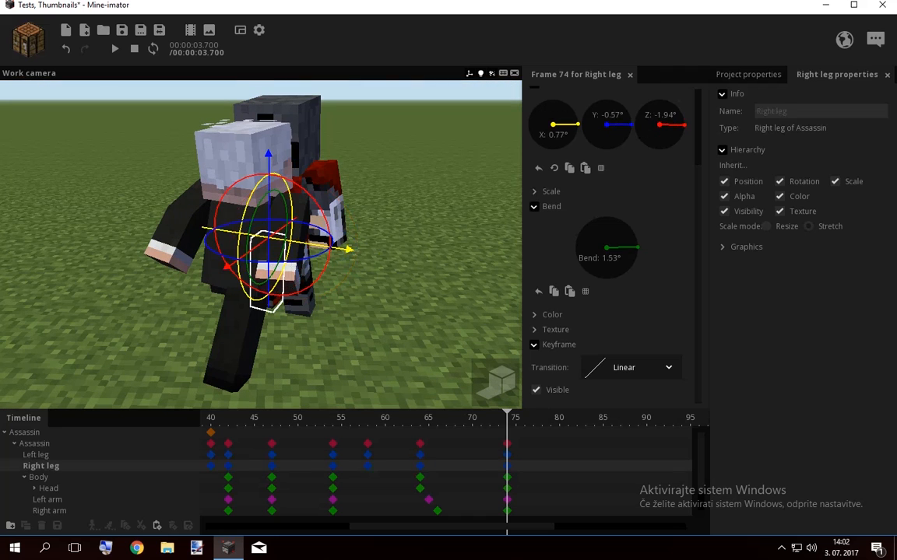
pyautogui.moveTo(631, 124); pyautogui.dragTo(631, 127)
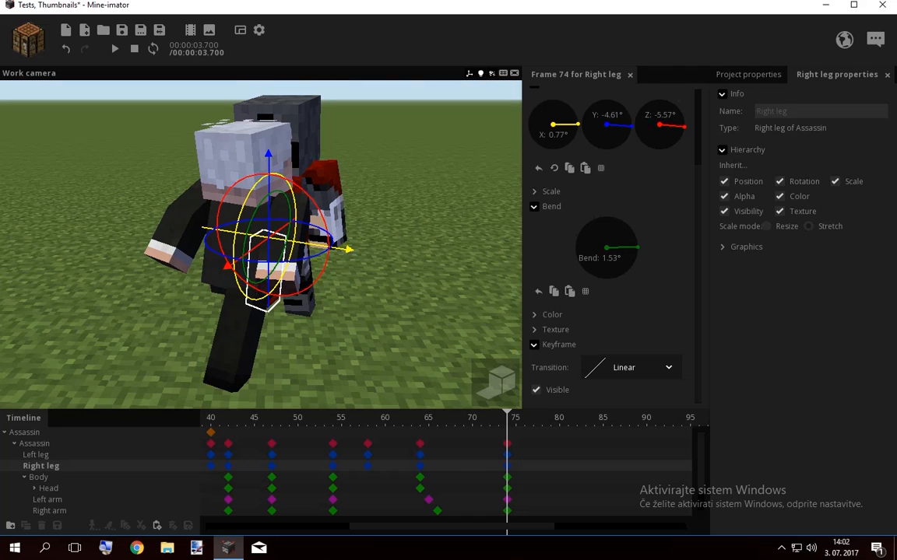
# Adjust the assassin's placement at frame 74 and play back the motion from about frame 60
pyautogui.click(507, 444)
pyautogui.click(420, 443)
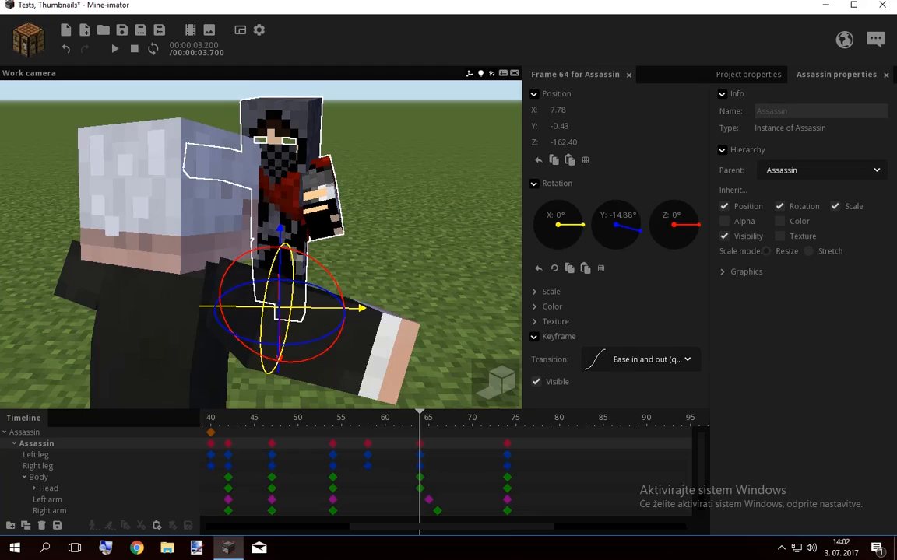
pyautogui.moveTo(420, 419); pyautogui.dragTo(507, 419)
pyautogui.moveTo(362, 308); pyautogui.dragTo(327, 321)
pyautogui.click(397, 303)
pyautogui.moveTo(507, 419); pyautogui.dragTo(384, 419)
pyautogui.moveTo(390, 312); pyautogui.dragTo(436, 253)
pyautogui.press('space')
pyautogui.press('space')
# Pose the assassin's left arm at frame 74 to about X -7.17°, Y -31.73°, Z 26.50° with a 56° bend
pyautogui.moveTo(384, 419); pyautogui.dragTo(507, 419)
pyautogui.click(484, 160)
pyautogui.click(420, 210)
pyautogui.moveTo(233, 272); pyautogui.dragTo(313, 324)
pyautogui.moveTo(363, 246); pyautogui.dragTo(349, 227)
pyautogui.moveTo(312, 311); pyautogui.dragTo(253, 269)
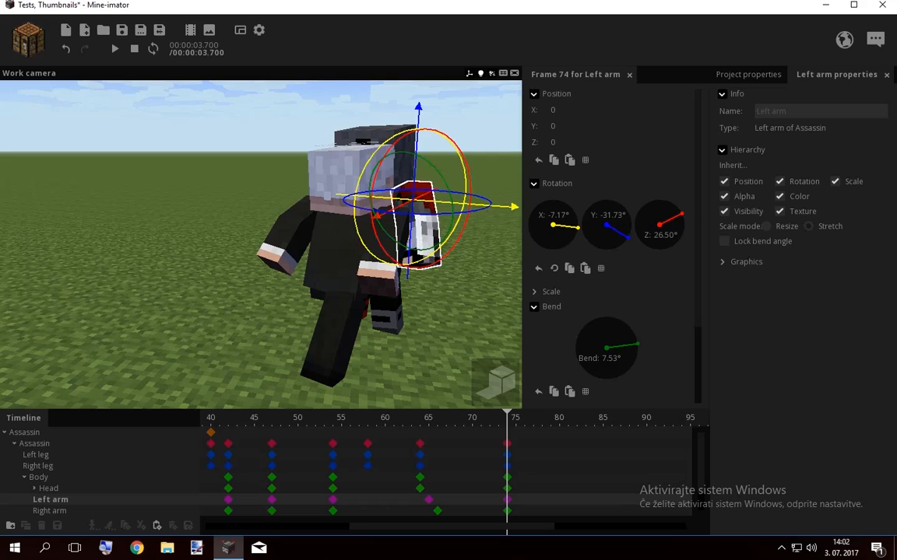
pyautogui.moveTo(272, 288); pyautogui.dragTo(210, 301)
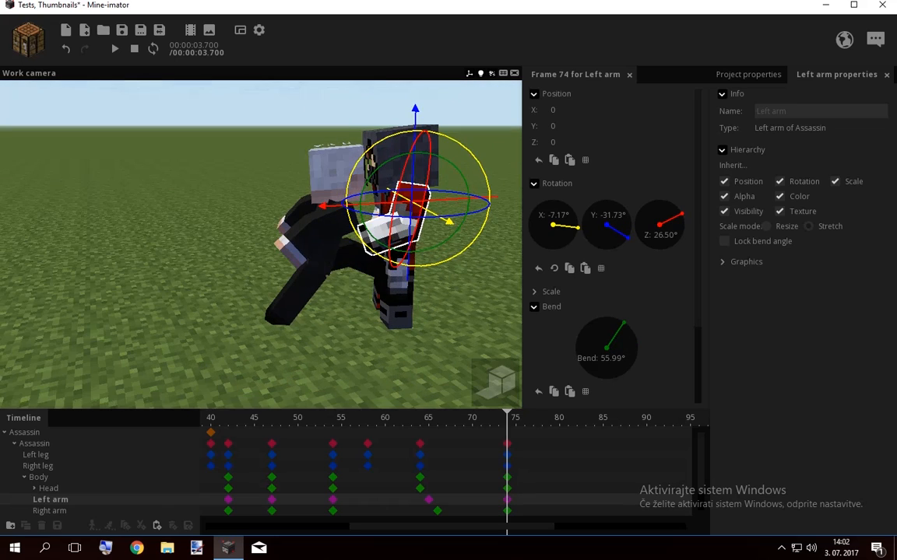
# Pose the assassin's right arm at frame 74 to about X -12°, Y 43°, Z -19° with a 64° bend
pyautogui.click(387, 190)
pyautogui.moveTo(257, 272); pyautogui.dragTo(286, 327)
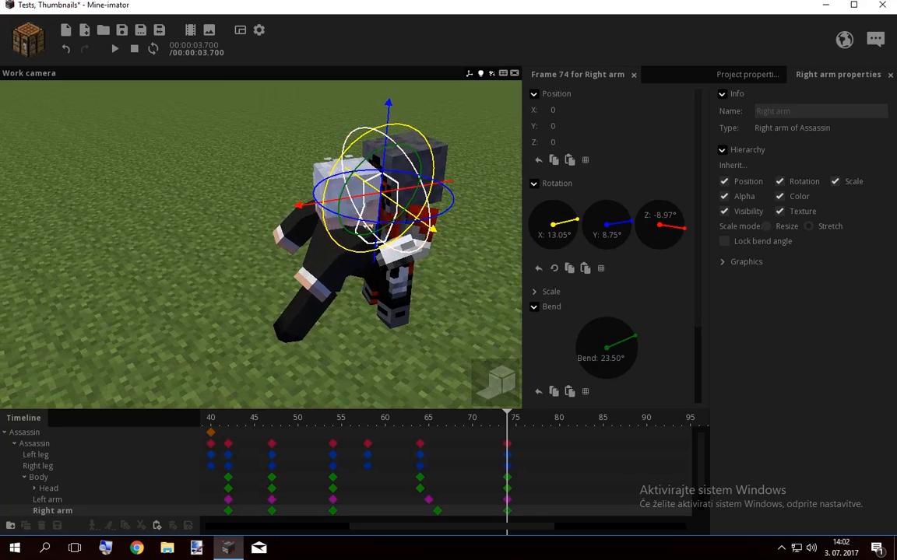
pyautogui.moveTo(234, 304); pyautogui.dragTo(374, 302)
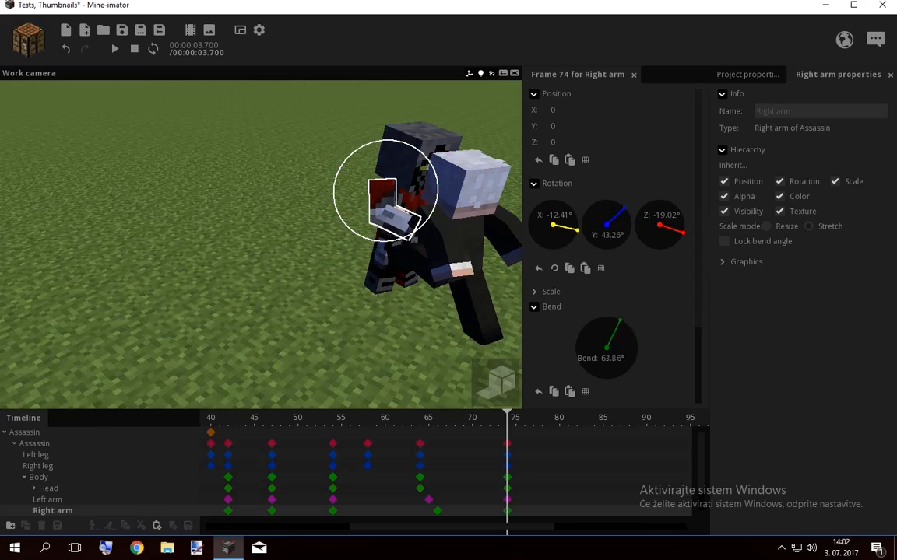
pyautogui.click(265, 300)
pyautogui.moveTo(264, 300); pyautogui.dragTo(112, 222)
# Turn the assassin's right arm at frame 74 further to about Y 74°, Z -61° and reduce its bend to about 10°
pyautogui.moveTo(506, 418); pyautogui.dragTo(393, 418)
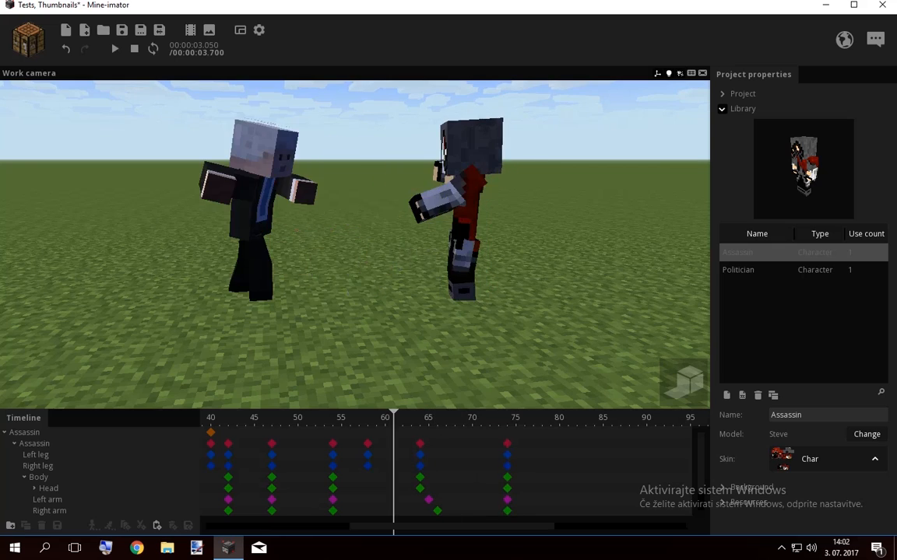
pyautogui.click(506, 511)
pyautogui.moveTo(435, 311); pyautogui.dragTo(438, 342)
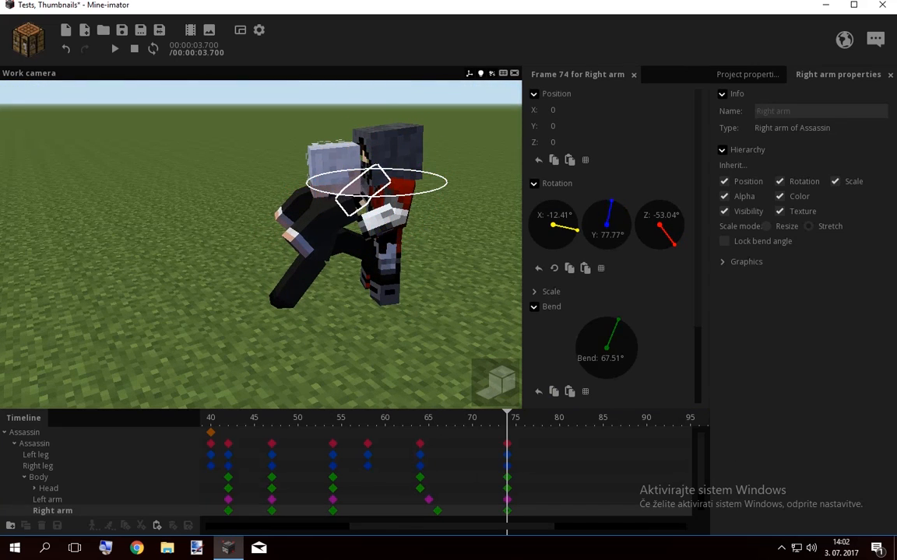
pyautogui.moveTo(311, 280)
pyautogui.mouseDown()
pyautogui.moveTo(385, 331)
pyautogui.moveTo(315, 307)
pyautogui.moveTo(307, 288)
pyautogui.mouseUp()
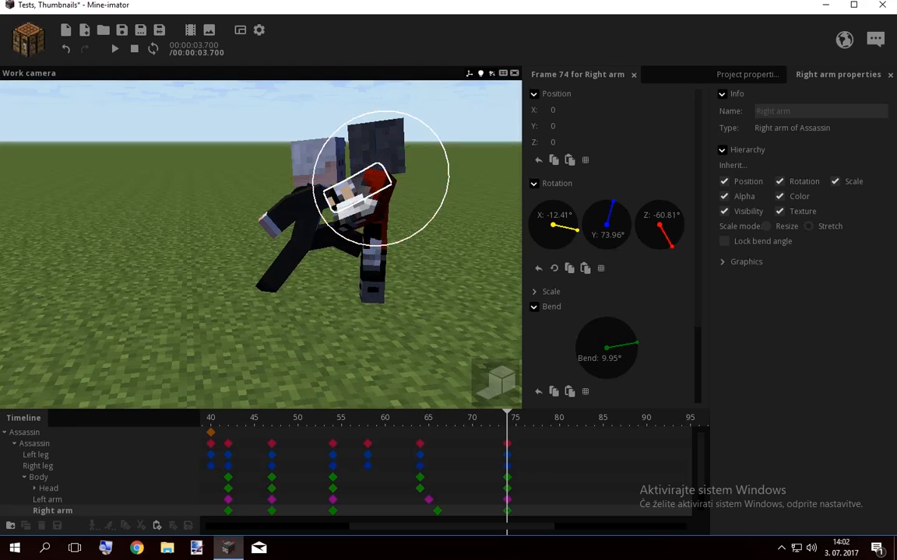
# Play back the collision from frame 61 and return to frame 74
pyautogui.moveTo(504, 428); pyautogui.dragTo(393, 421)
pyautogui.press('space')
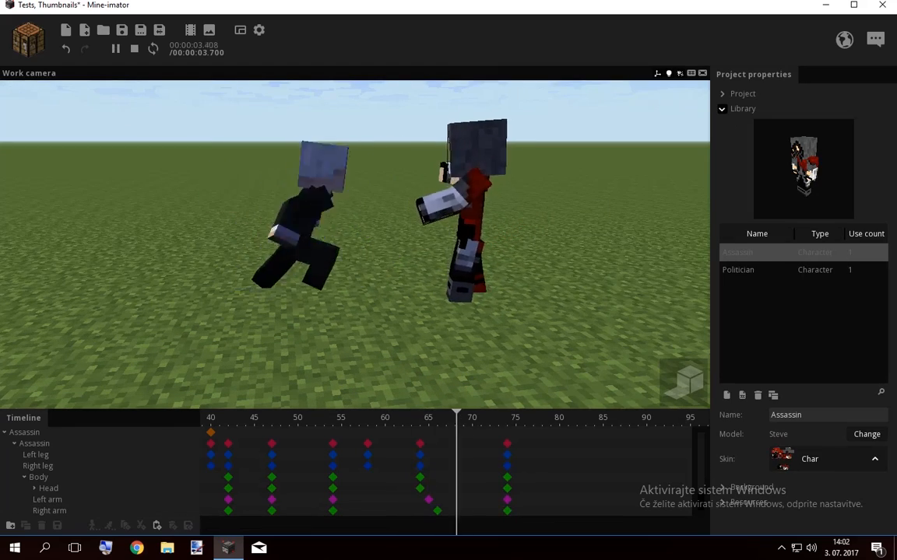
pyautogui.press('space')
pyautogui.moveTo(393, 421); pyautogui.dragTo(507, 421)
# Collapse the assassin's body-part tracks and expand the politician's in the timeline
pyautogui.click(14, 444)
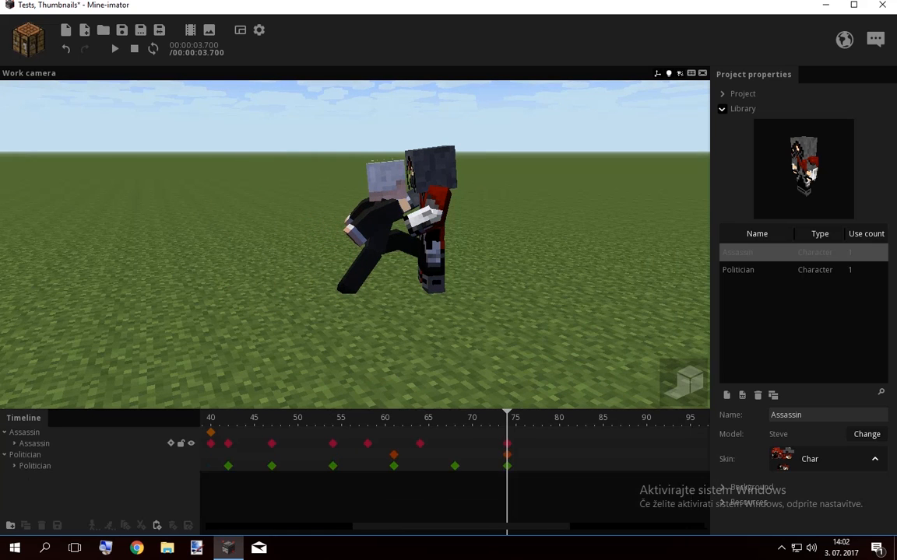
pyautogui.click(14, 465)
pyautogui.moveTo(701, 460); pyautogui.dragTo(702, 479)
pyautogui.moveTo(467, 527); pyautogui.dragTo(497, 527)
pyautogui.press('space')
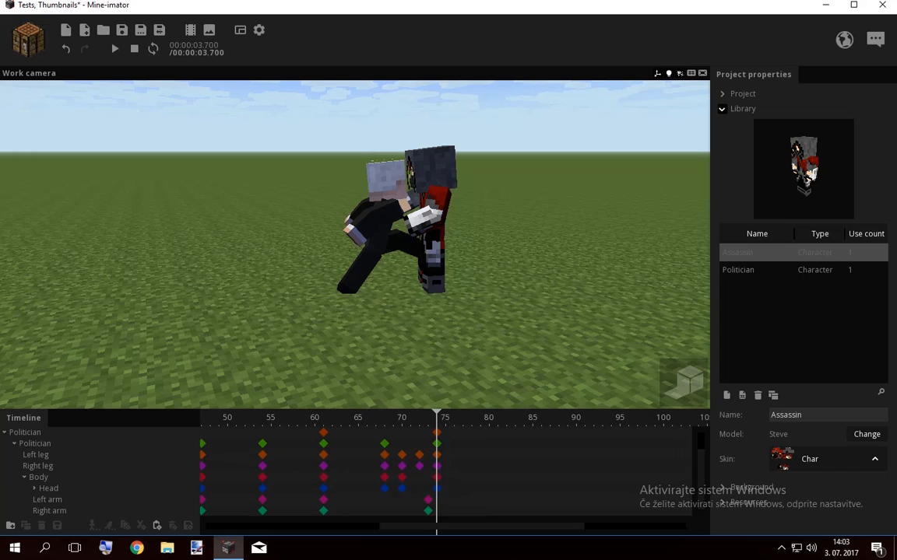
# At frame 78, reset the Politician's X rotation and raise the left leg to about X -137° with a 37° bend
pyautogui.moveTo(448, 418)
pyautogui.mouseDown()
pyautogui.moveTo(362, 418)
pyautogui.moveTo(437, 418)
pyautogui.mouseUp()
pyautogui.click(38, 444)
pyautogui.press('space')
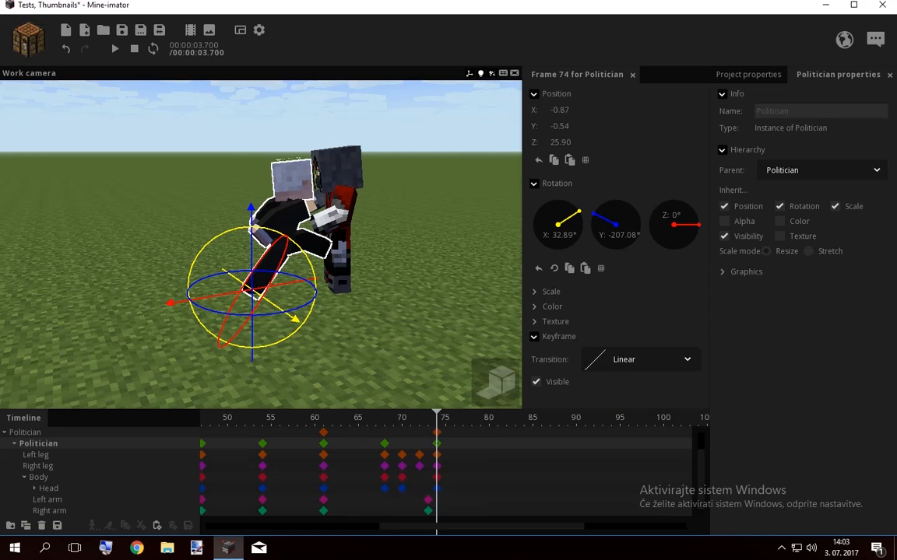
pyautogui.rightClick(558, 224)
pyautogui.moveTo(471, 418)
pyautogui.mouseDown()
pyautogui.moveTo(390, 418)
pyautogui.moveTo(480, 418)
pyautogui.moveTo(375, 418)
pyautogui.moveTo(471, 418)
pyautogui.mouseUp()
pyautogui.click(39, 455)
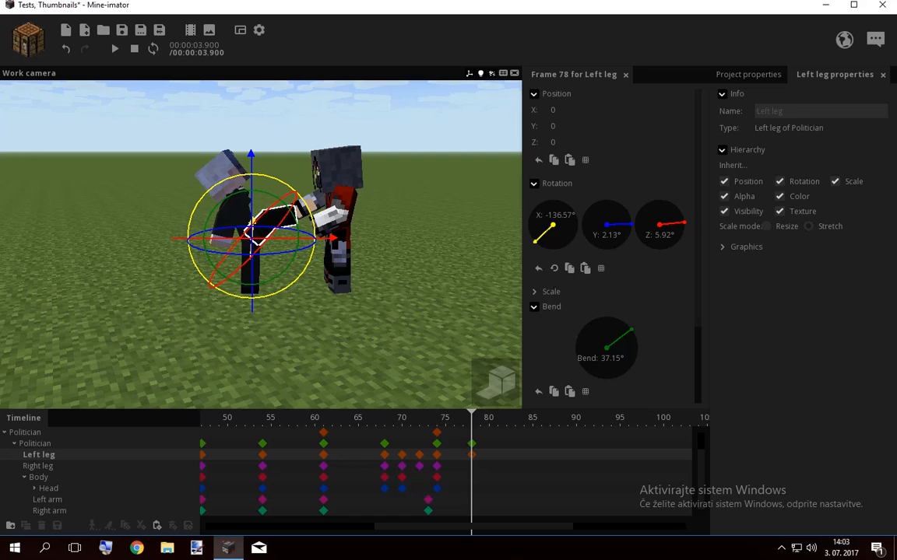
# Pull the Politician away from the assassin at frame 78, to about X 2.76, Z 22.40
pyautogui.click(38, 443)
pyautogui.moveTo(173, 304); pyautogui.dragTo(189, 299)
pyautogui.moveTo(168, 319); pyautogui.dragTo(260, 380)
pyautogui.moveTo(339, 296); pyautogui.dragTo(355, 298)
pyautogui.moveTo(265, 345); pyautogui.dragTo(259, 359)
pyautogui.moveTo(260, 369); pyautogui.dragTo(215, 320)
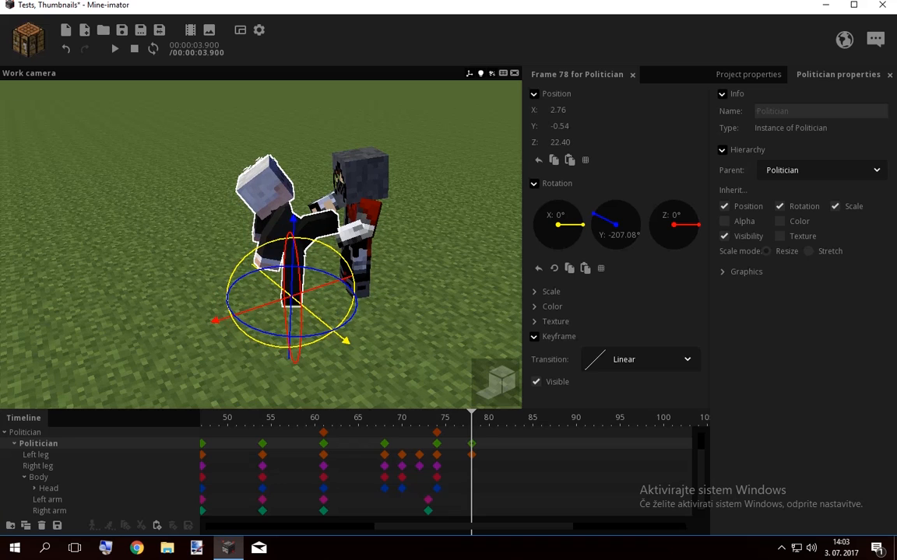
# At frame 78, lower the politician's left leg to about X -112° and straighten the right leg to about X 0° with a 21° bend
pyautogui.click(39, 454)
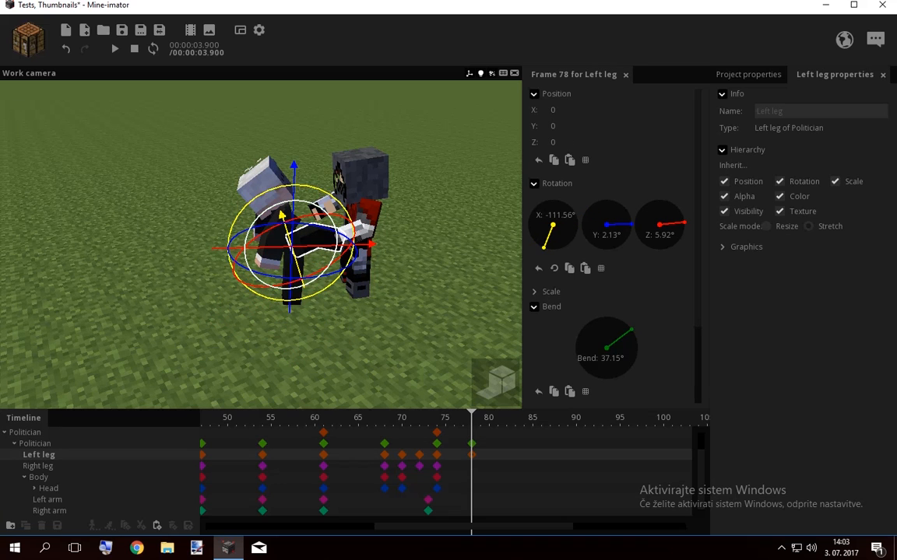
pyautogui.moveTo(471, 417)
pyautogui.mouseDown()
pyautogui.moveTo(358, 418)
pyautogui.moveTo(471, 417)
pyautogui.mouseUp()
pyautogui.click(41, 466)
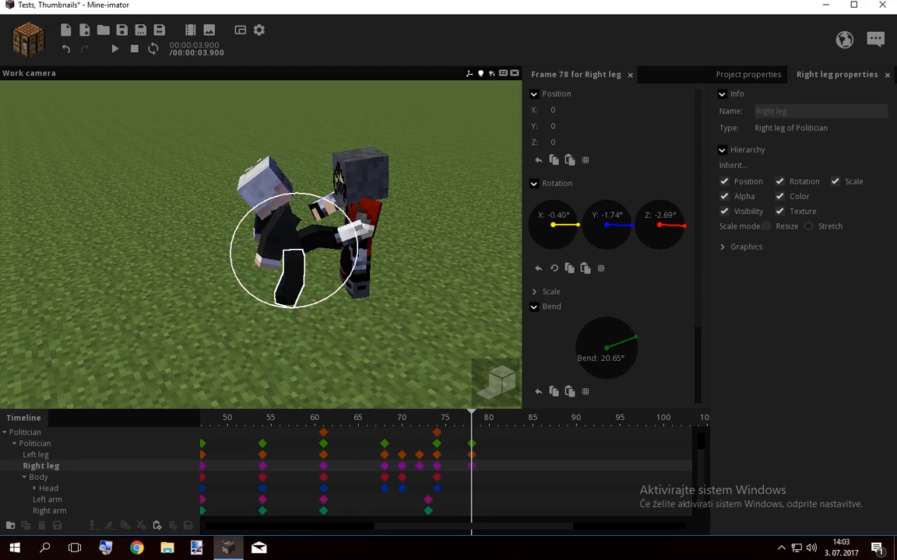
# Refine the politician's left leg against the assassin at frame 78 to about X -105° with a 32° bend
pyautogui.moveTo(340, 261); pyautogui.dragTo(341, 253)
pyautogui.moveTo(341, 253); pyautogui.dragTo(362, 202, button='right')
pyautogui.press('w')
pyautogui.click(439, 444)
pyautogui.moveTo(438, 417); pyautogui.dragTo(435, 417)
pyautogui.click(471, 455)
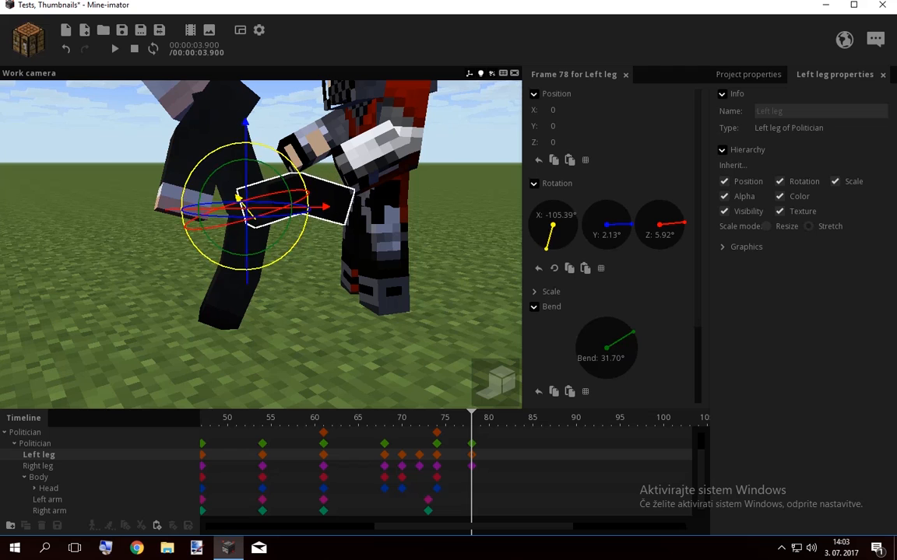
# Shift the Politician at frame 78 to about X 4.29, Z 20.21 and play back the motion
pyautogui.click(471, 444)
pyautogui.moveTo(342, 319); pyautogui.dragTo(342, 346)
pyautogui.moveTo(173, 343); pyautogui.dragTo(189, 337)
pyautogui.press('space')
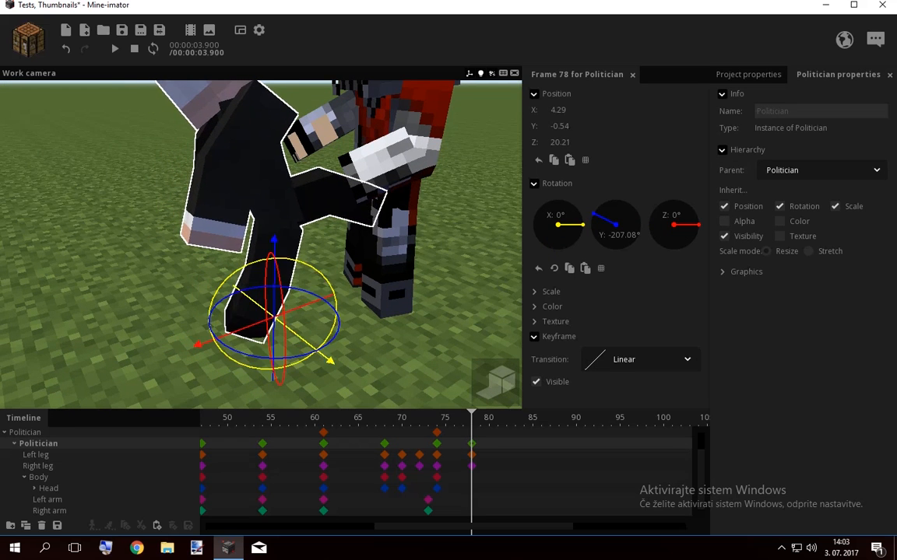
pyautogui.press('space')
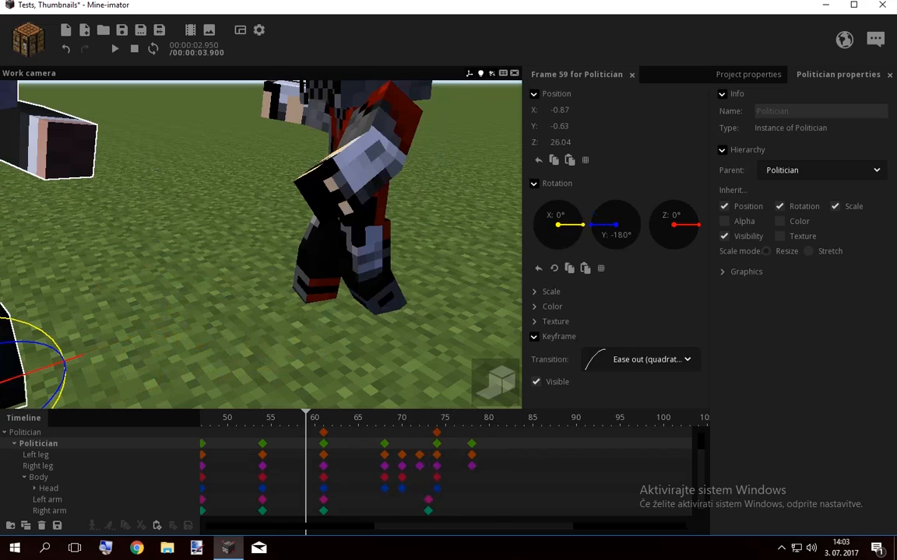
# Lean the politician's body backward at frame 78 to about X -29°, Y 3° with a -36° bend
pyautogui.moveTo(306, 418); pyautogui.dragTo(472, 418)
pyautogui.click(241, 148)
pyautogui.moveTo(241, 147); pyautogui.dragTo(226, 92)
pyautogui.moveTo(253, 173); pyautogui.dragTo(213, 208)
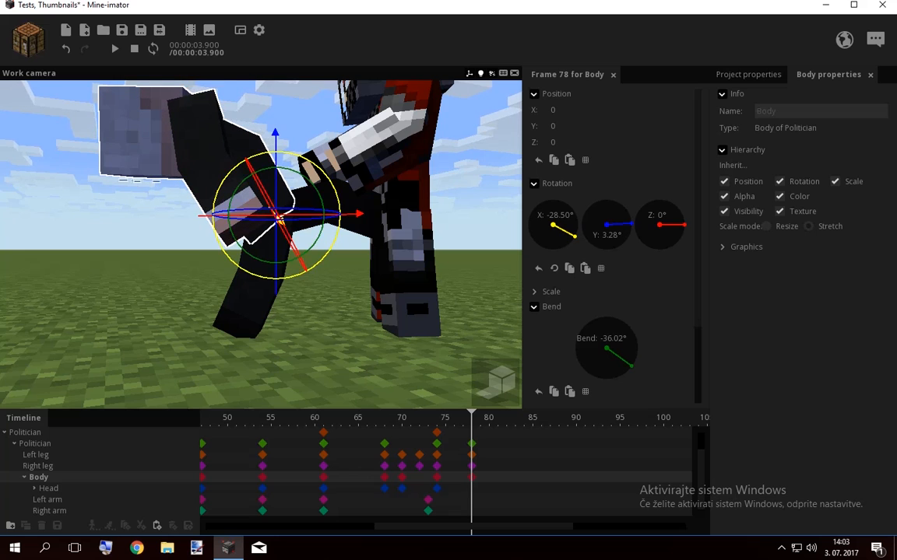
# Tilt the politician's head back at frame 78 to about X -53°, Y -9°
pyautogui.click(140, 139)
pyautogui.moveTo(131, 142); pyautogui.dragTo(139, 172)
pyautogui.moveTo(138, 172); pyautogui.dragTo(142, 171, button='right')
pyautogui.press('s')
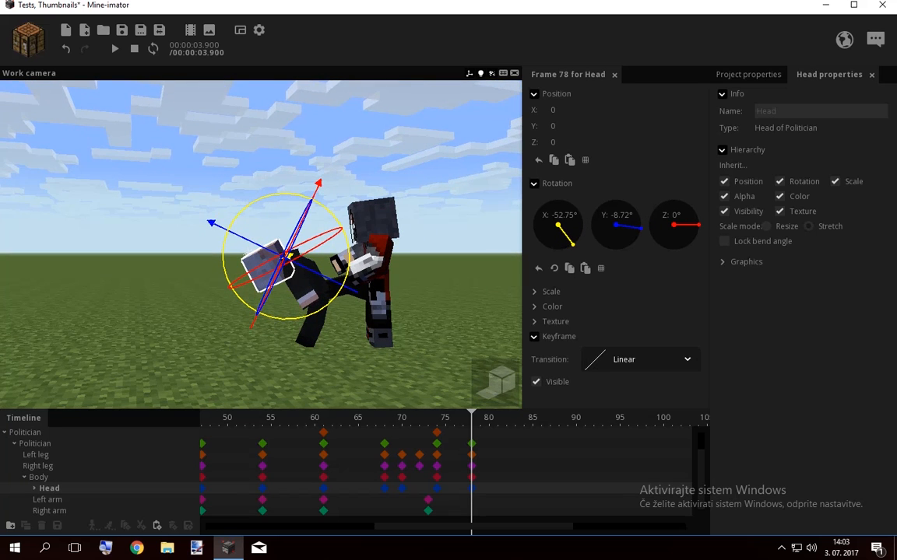
# Swing the politician's arms overhead, keyed at frame 79: right arm about X -174° with a 14° bend, left arm about X -183°
pyautogui.click(306, 293)
pyautogui.moveTo(312, 322); pyautogui.dragTo(236, 235)
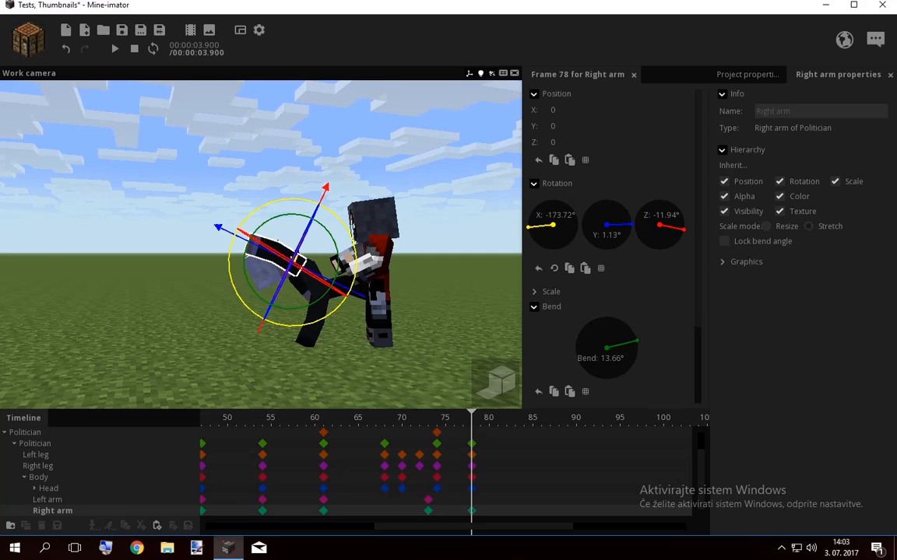
pyautogui.click(306, 289)
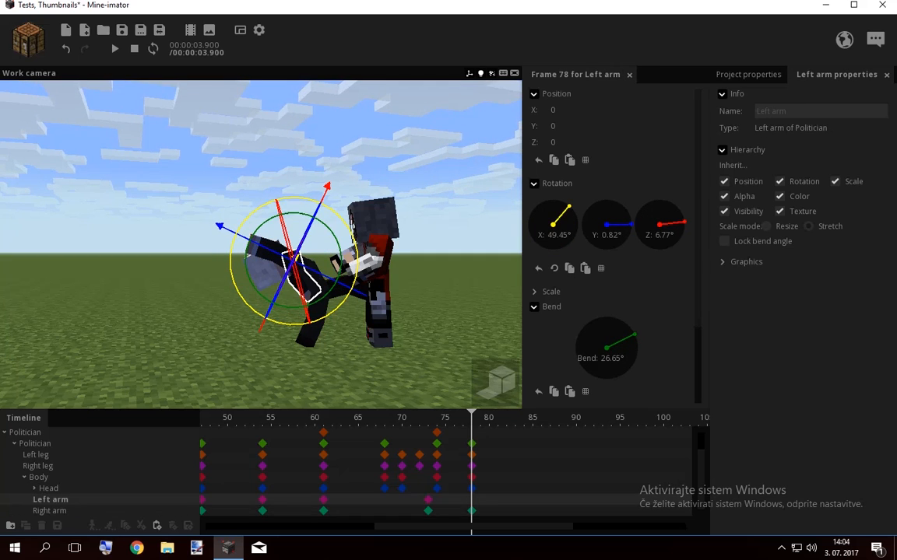
pyautogui.click(479, 510)
pyautogui.click(306, 289)
pyautogui.moveTo(328, 314); pyautogui.dragTo(231, 256)
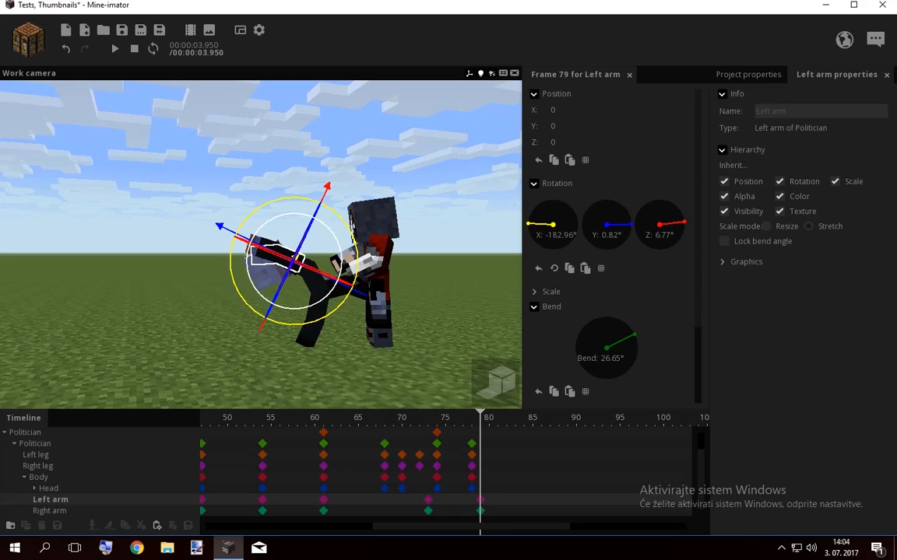
# Check the politician's arm keyframes at frame 73 and play back the backward flip from frame 59
pyautogui.moveTo(423, 496); pyautogui.dragTo(437, 513)
pyautogui.click(429, 419)
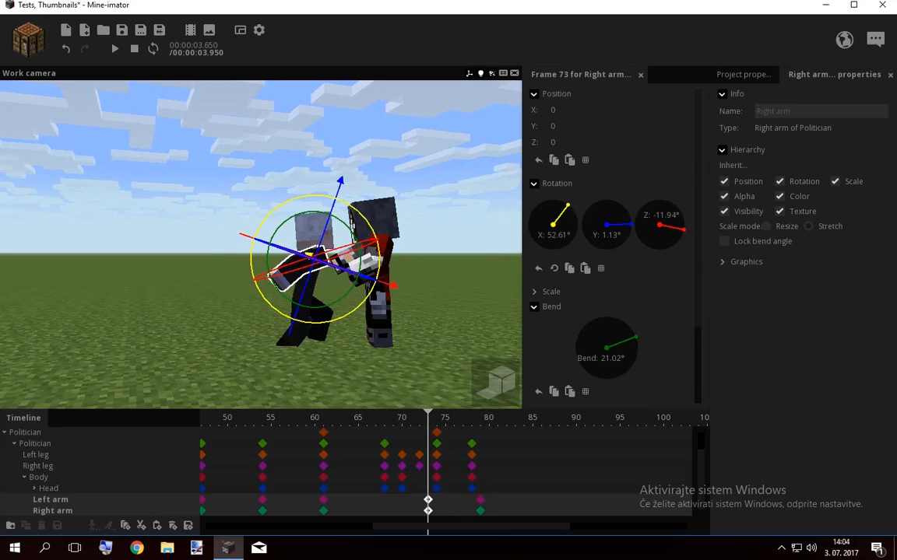
pyautogui.scroll(-3, 607, 311)
pyautogui.click(600, 433)
pyautogui.click(600, 451)
pyautogui.press('space')
pyautogui.press('space')
pyautogui.moveTo(427, 419); pyautogui.dragTo(305, 418)
pyautogui.press('space')
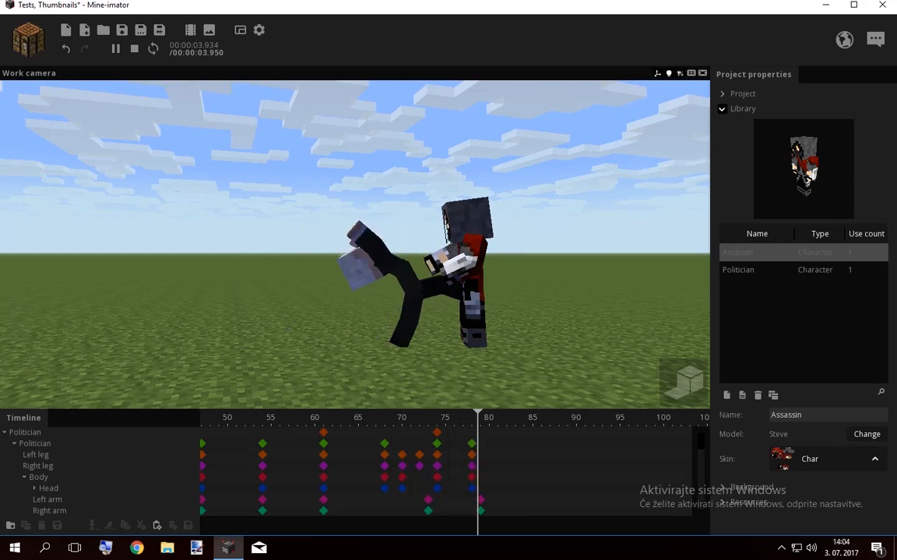
pyautogui.press('space')
# Move the politician's arm keyframes from frame 79 to 78 and from frame 73 to 70, and play back the result
pyautogui.moveTo(495, 511)
pyautogui.mouseDown()
pyautogui.moveTo(474, 498)
pyautogui.moveTo(401, 500)
pyautogui.mouseUp()
pyautogui.click(428, 500)
pyautogui.press('space')
pyautogui.press('space')
pyautogui.click(514, 484)
pyautogui.press('space')
pyautogui.press('space')
# At frame 78, raise the Politician to about Y 2 and set the left leg to about X -102° with a 46° bend
pyautogui.moveTo(401, 418)
pyautogui.mouseDown()
pyautogui.moveTo(480, 418)
pyautogui.moveTo(439, 419)
pyautogui.moveTo(454, 419)
pyautogui.mouseUp()
pyautogui.click(472, 443)
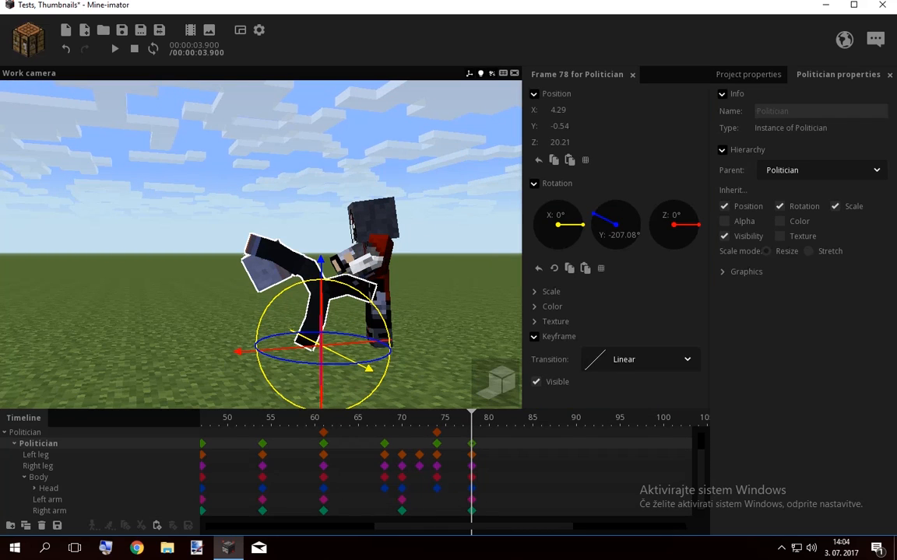
pyautogui.moveTo(319, 260); pyautogui.dragTo(320, 249)
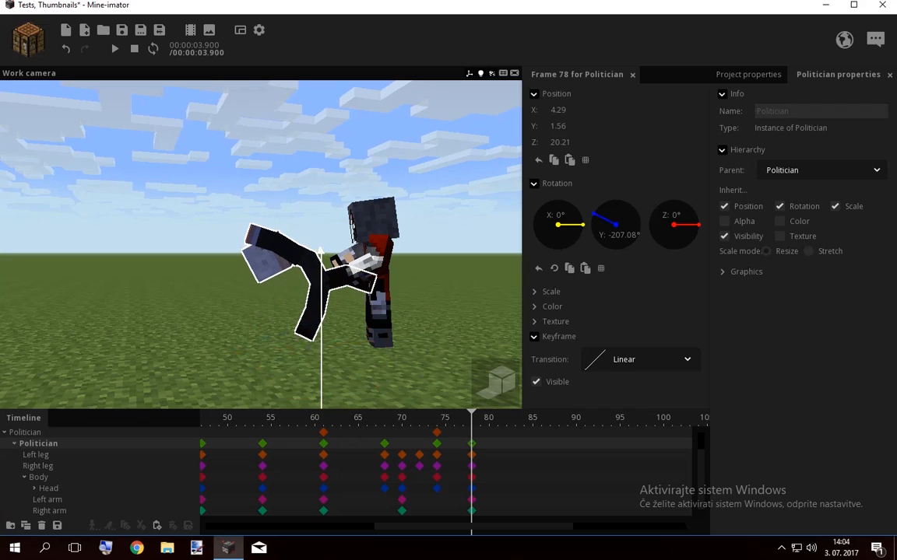
pyautogui.click(349, 278)
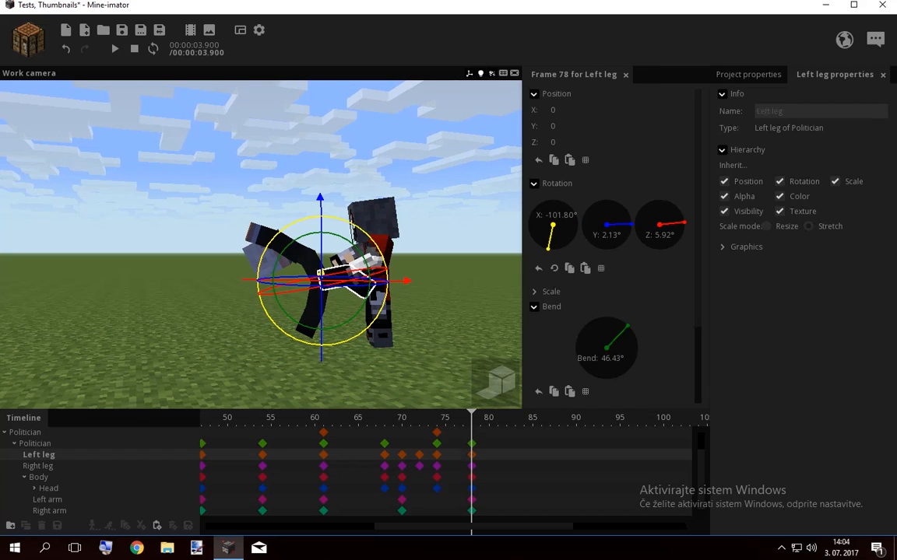
# Pose the politician's right leg at frame 78 to about X -15° with a 61° bend and play back the motion
pyautogui.click(312, 312)
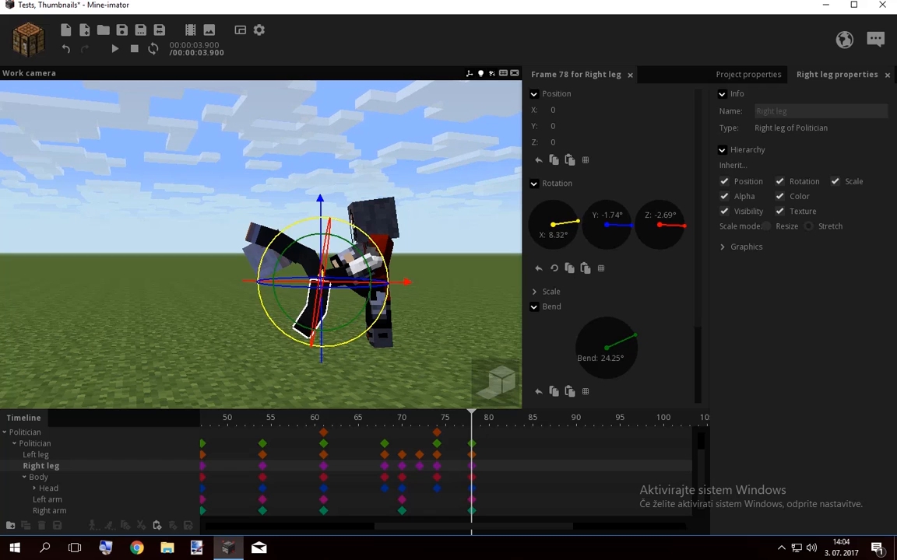
pyautogui.moveTo(471, 418)
pyautogui.mouseDown()
pyautogui.moveTo(393, 418)
pyautogui.moveTo(471, 418)
pyautogui.mouseUp()
pyautogui.moveTo(368, 327)
pyautogui.mouseDown()
pyautogui.moveTo(369, 299)
pyautogui.moveTo(369, 311)
pyautogui.mouseUp()
pyautogui.press('space')
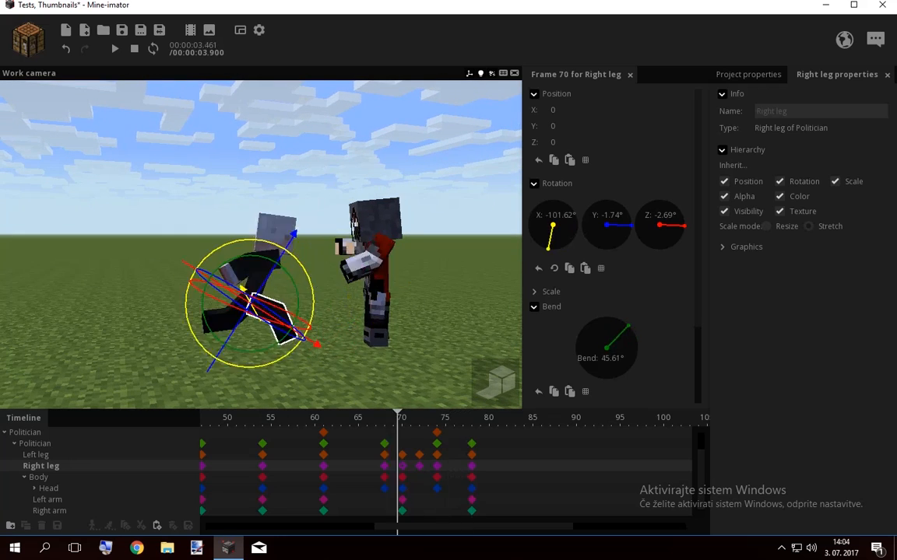
# At frame 83, turn the politician's left leg to about X -50° with a 27° bend and swing the right leg upward
pyautogui.moveTo(388, 418); pyautogui.dragTo(516, 418)
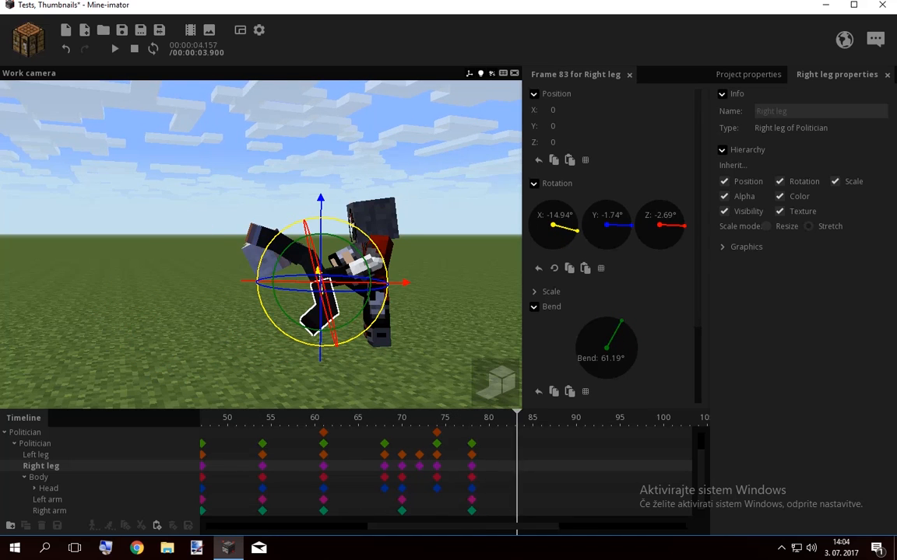
pyautogui.click(39, 444)
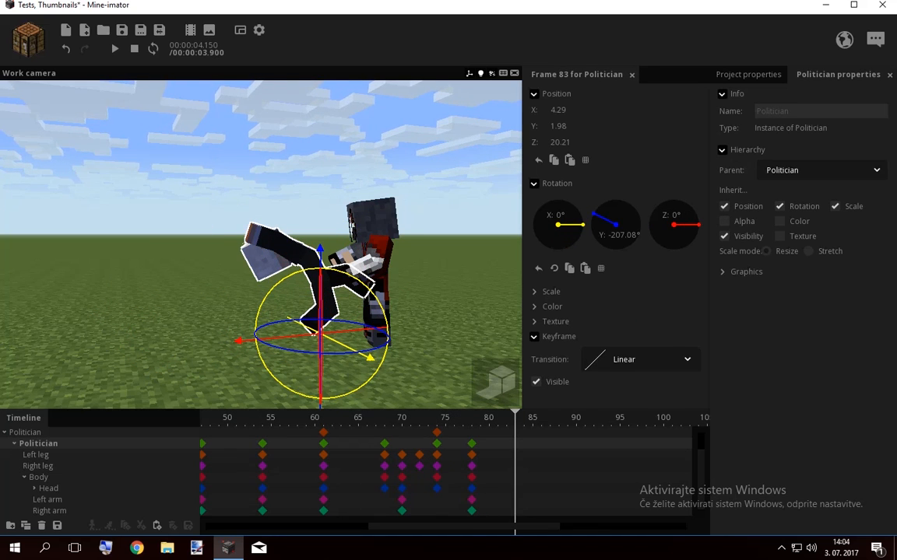
pyautogui.click(37, 456)
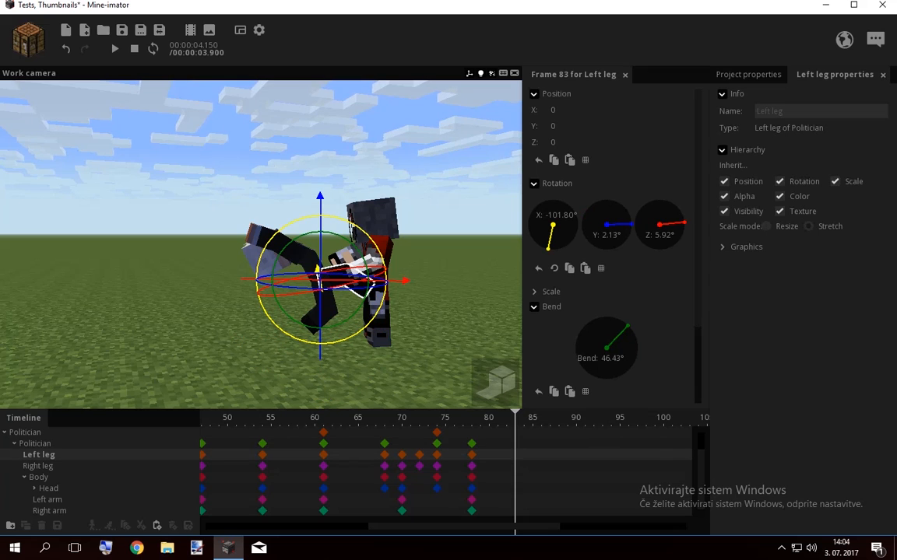
pyautogui.moveTo(373, 287); pyautogui.dragTo(366, 268)
pyautogui.moveTo(367, 325); pyautogui.dragTo(363, 299)
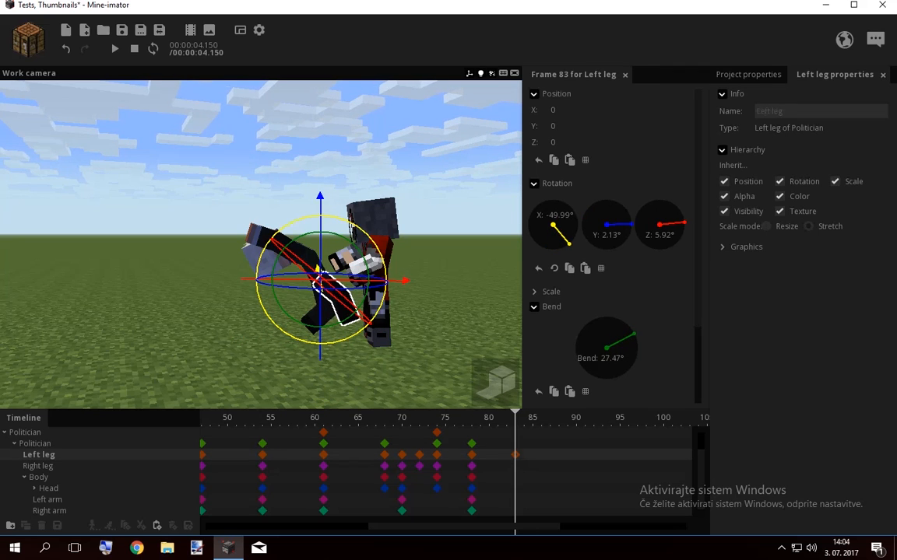
pyautogui.click(313, 318)
pyautogui.moveTo(318, 345); pyautogui.dragTo(272, 323)
# Tip the politician's body backward at frame 83 to about X -114° and raise and shift the whole figure
pyautogui.click(288, 250)
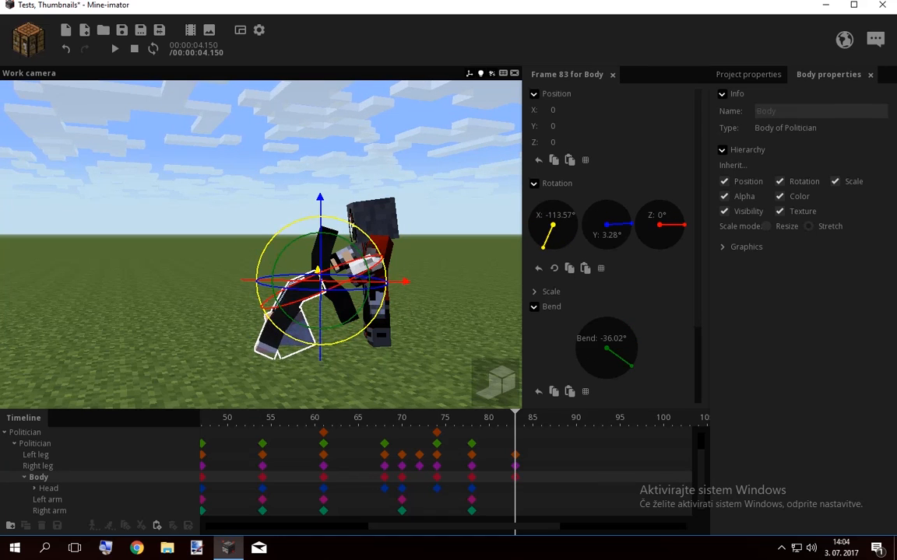
pyautogui.click(39, 444)
pyautogui.moveTo(320, 249); pyautogui.dragTo(320, 234)
pyautogui.moveTo(217, 318); pyautogui.dragTo(246, 336)
pyautogui.moveTo(376, 367); pyautogui.dragTo(384, 375)
pyautogui.moveTo(254, 341); pyautogui.dragTo(248, 343)
# Play back the politician's backward flip from frame 73
pyautogui.moveTo(512, 418); pyautogui.dragTo(428, 418)
pyautogui.press('space')
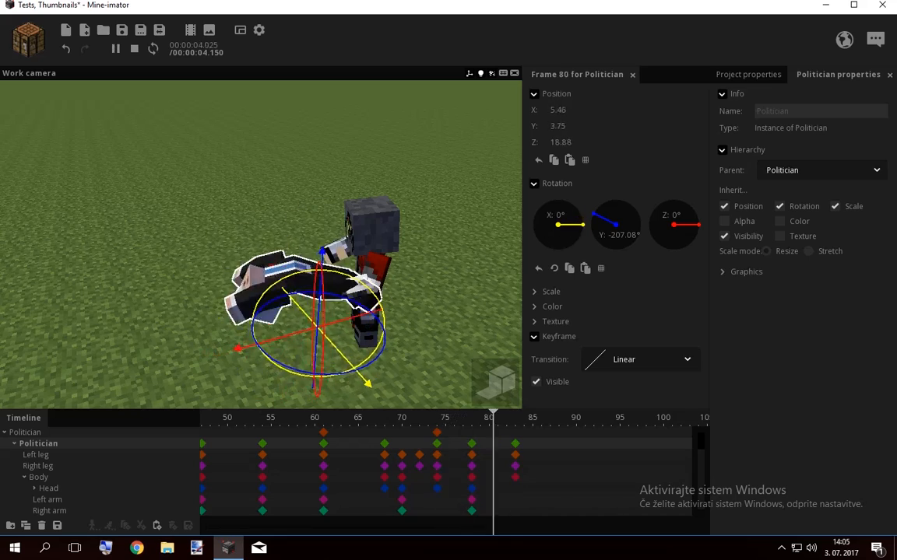
pyautogui.click(435, 350)
pyautogui.moveTo(436, 350); pyautogui.dragTo(436, 305)
pyautogui.press('space')
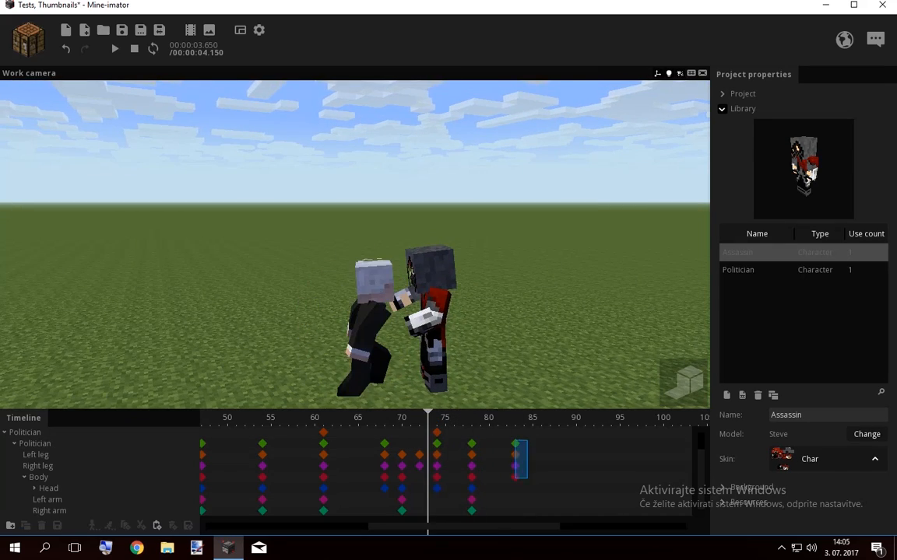
# Move the Politician, leg and body keyframes from frame 83 to 81 and play back from frame 70
pyautogui.moveTo(517, 478); pyautogui.dragTo(510, 480)
pyautogui.moveTo(515, 476); pyautogui.dragTo(497, 476)
pyautogui.moveTo(497, 419); pyautogui.dragTo(401, 419)
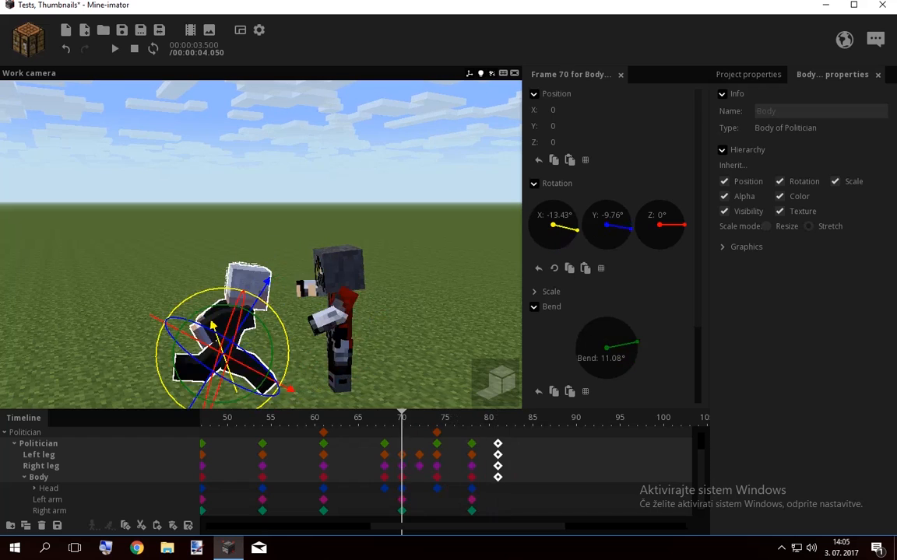
pyautogui.click(412, 366)
pyautogui.press('space')
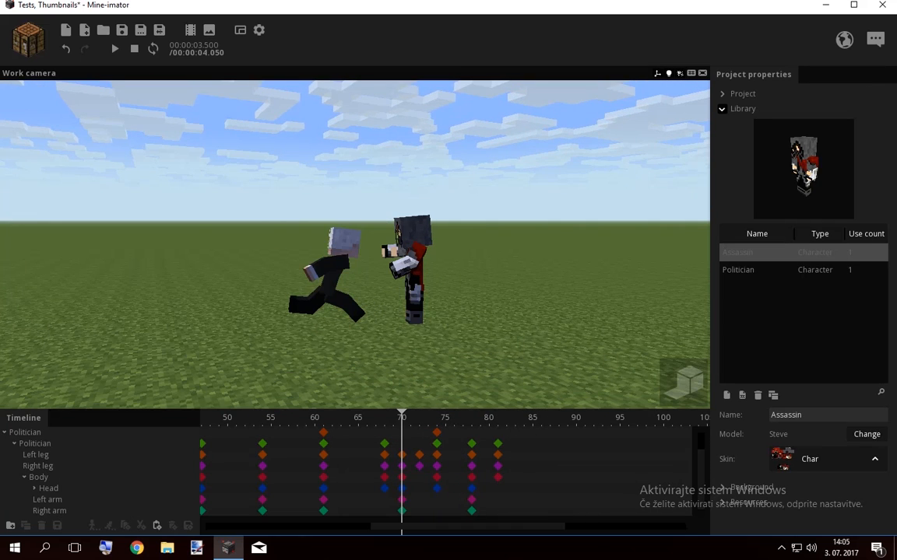
# Shift all the politician's keyframes at frames 78 and 81 two frames earlier, to 76 and 79, and play back the flip
pyautogui.moveTo(514, 438); pyautogui.dragTo(455, 500)
pyautogui.moveTo(454, 419); pyautogui.dragTo(379, 419)
pyautogui.press('space')
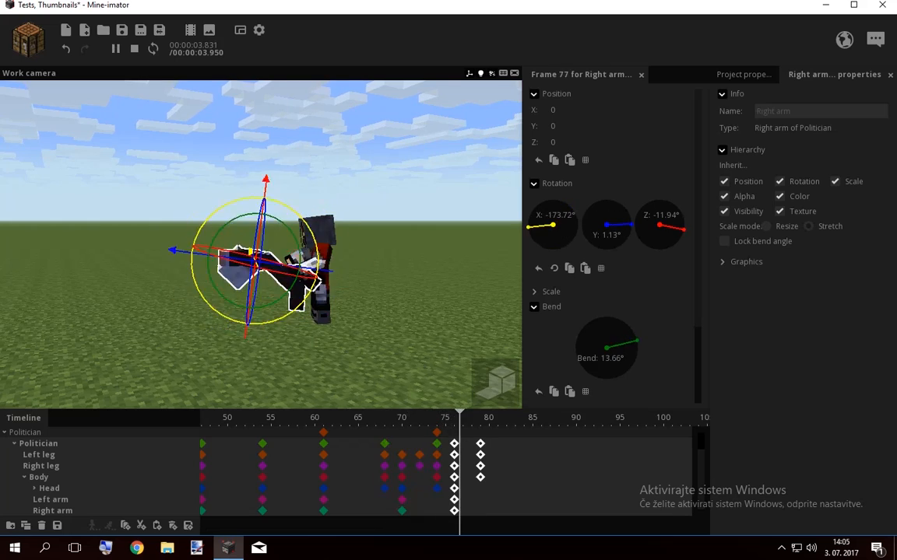
pyautogui.click(521, 443)
pyautogui.press('space')
pyautogui.press('space')
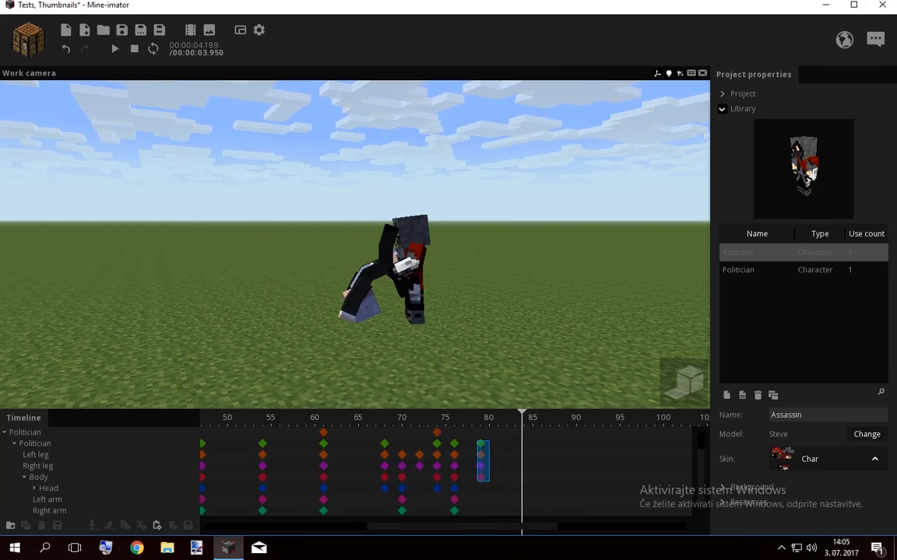
# Move the politician's frame 79 keyframes to frame 78 and play back from frame 68
pyautogui.moveTo(477, 482); pyautogui.dragTo(476, 483)
pyautogui.moveTo(480, 477); pyautogui.dragTo(472, 477)
pyautogui.moveTo(472, 418); pyautogui.dragTo(384, 419)
pyautogui.press('space')
pyautogui.press('space')
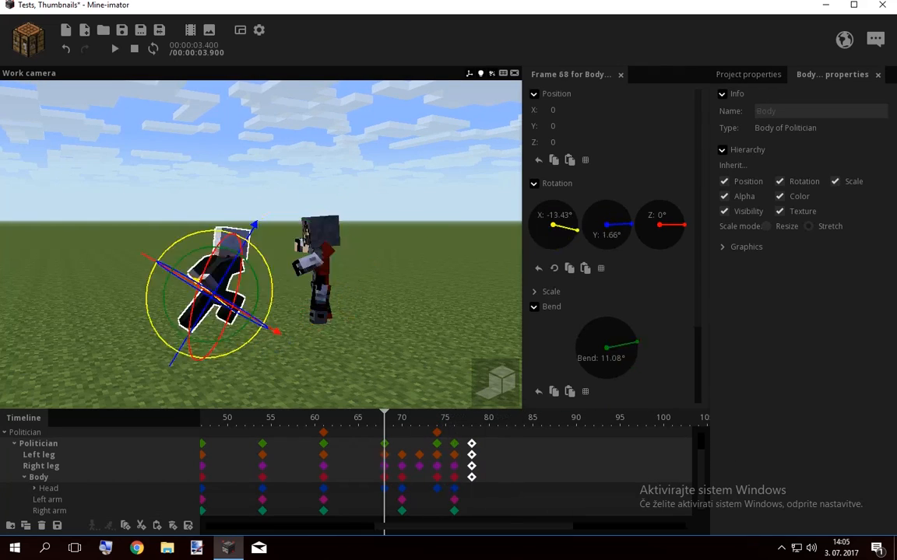
pyautogui.click(522, 460)
pyautogui.press('space')
pyautogui.press('space')
# Fold the politician's right leg at frame 77 to about X -133° with a 116° bend and play back the flip
pyautogui.click(38, 444)
pyautogui.moveTo(385, 419); pyautogui.dragTo(462, 419)
pyautogui.click(297, 202)
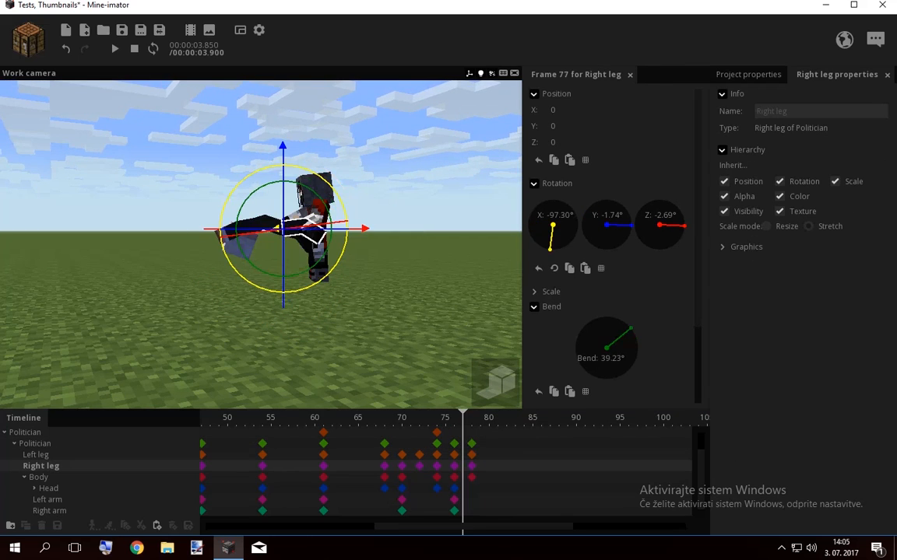
pyautogui.moveTo(346, 242); pyautogui.dragTo(302, 273)
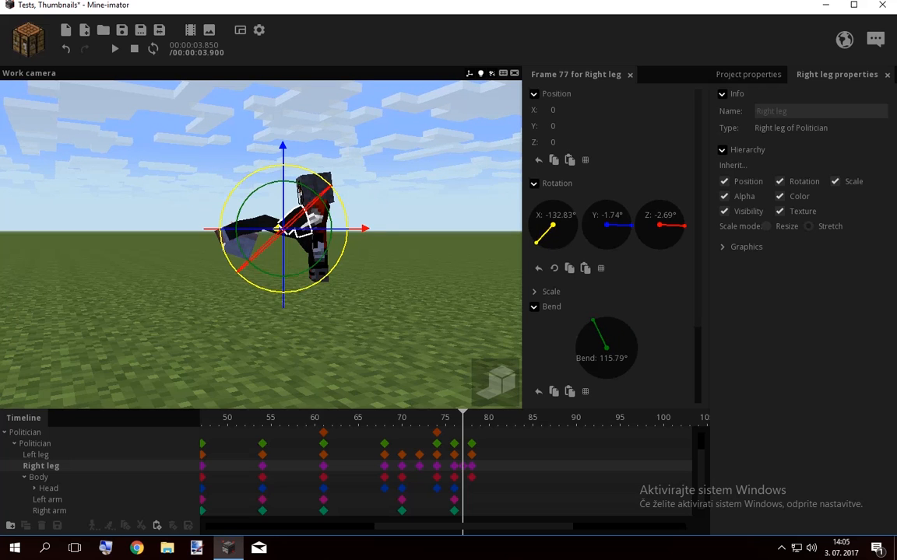
pyautogui.moveTo(463, 419)
pyautogui.mouseDown()
pyautogui.moveTo(433, 419)
pyautogui.moveTo(470, 419)
pyautogui.mouseUp()
pyautogui.press('space')
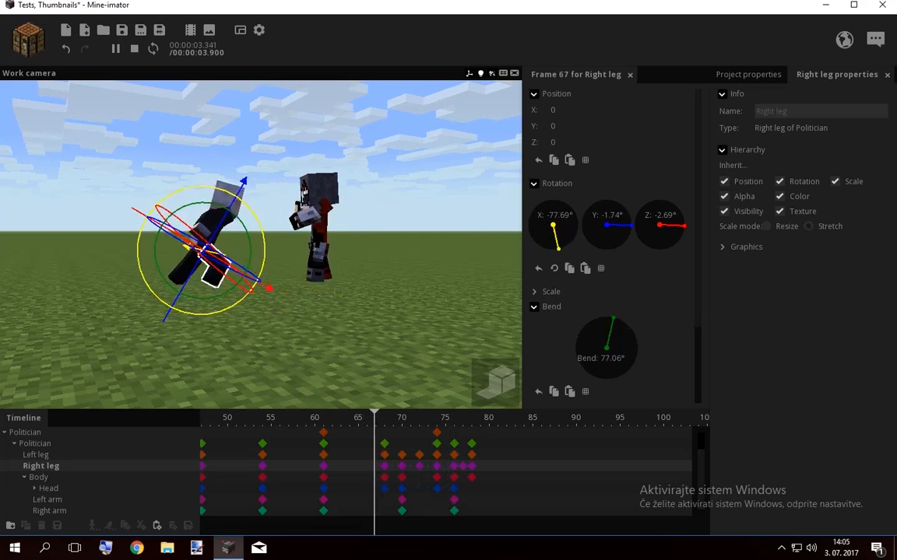
# Play back the politician's flip, check its frame 78 pose, and replay it from about frame 63
pyautogui.press('space')
pyautogui.press('space')
pyautogui.press('space')
pyautogui.click(472, 455)
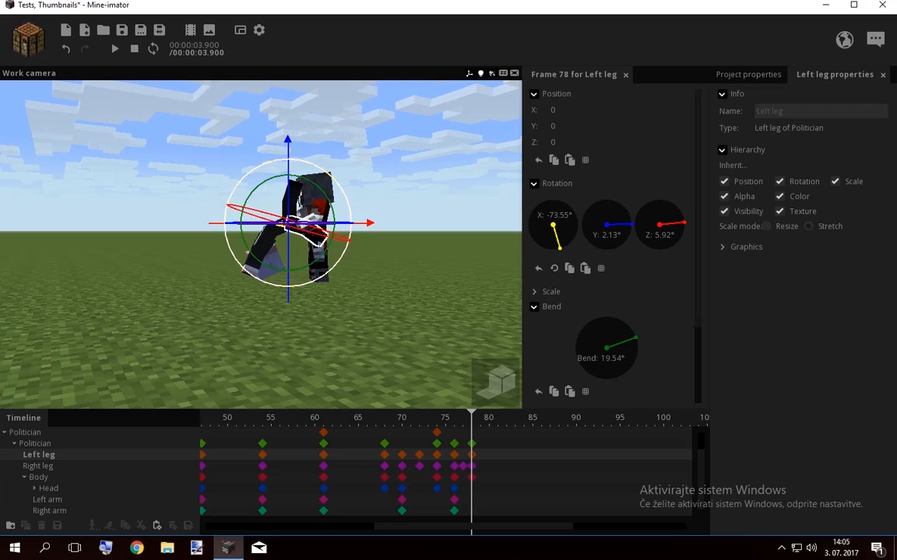
pyautogui.click(472, 443)
pyautogui.moveTo(413, 296); pyautogui.dragTo(412, 346)
pyautogui.moveTo(327, 311); pyautogui.dragTo(323, 280)
pyautogui.moveTo(471, 418)
pyautogui.mouseDown()
pyautogui.moveTo(358, 418)
pyautogui.moveTo(489, 418)
pyautogui.moveTo(341, 418)
pyautogui.mouseUp()
pyautogui.click(342, 374)
pyautogui.moveTo(343, 374); pyautogui.dragTo(342, 357)
pyautogui.press('space')
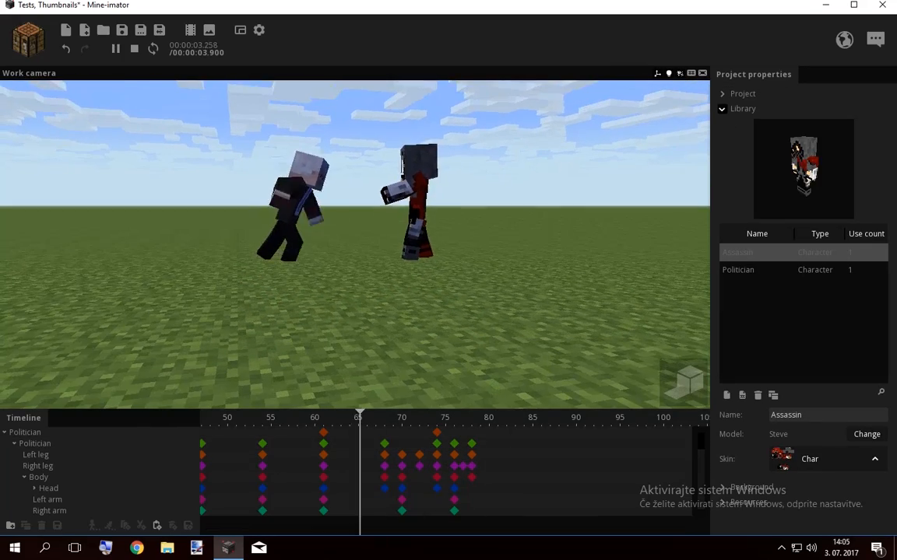
# Rotate the politician's body and head at frame 78 to refine the upside-down flip pose
pyautogui.click(472, 477)
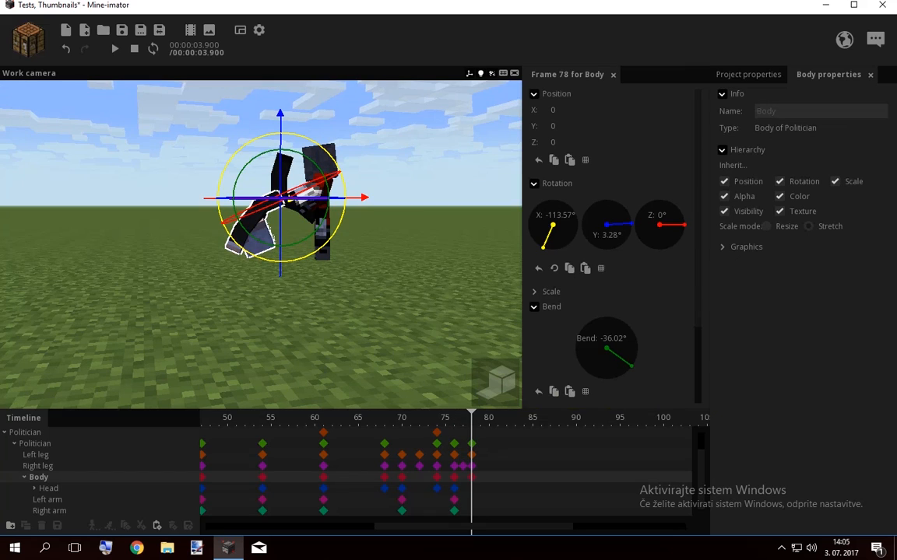
pyautogui.moveTo(224, 226); pyautogui.dragTo(235, 212)
pyautogui.click(242, 230)
pyautogui.moveTo(186, 238); pyautogui.dragTo(191, 246)
# Rotate the politician's left arm to about X -228° and right arm to about X -204° at frame 78, and play back the flip
pyautogui.click(223, 225)
pyautogui.moveTo(191, 196); pyautogui.dragTo(211, 253)
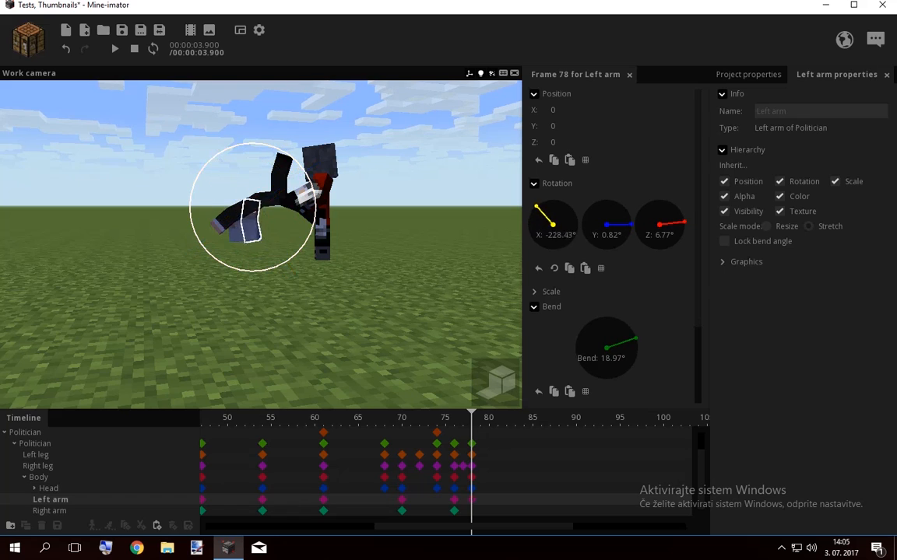
pyautogui.moveTo(236, 195); pyautogui.dragTo(236, 197)
pyautogui.click(226, 220)
pyautogui.moveTo(184, 222); pyautogui.dragTo(246, 256)
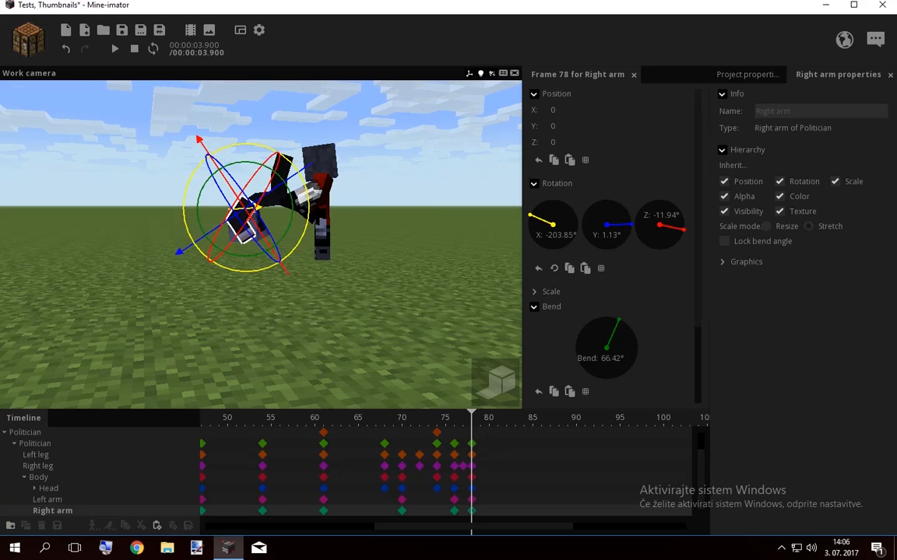
pyautogui.click(269, 290)
pyautogui.press('space')
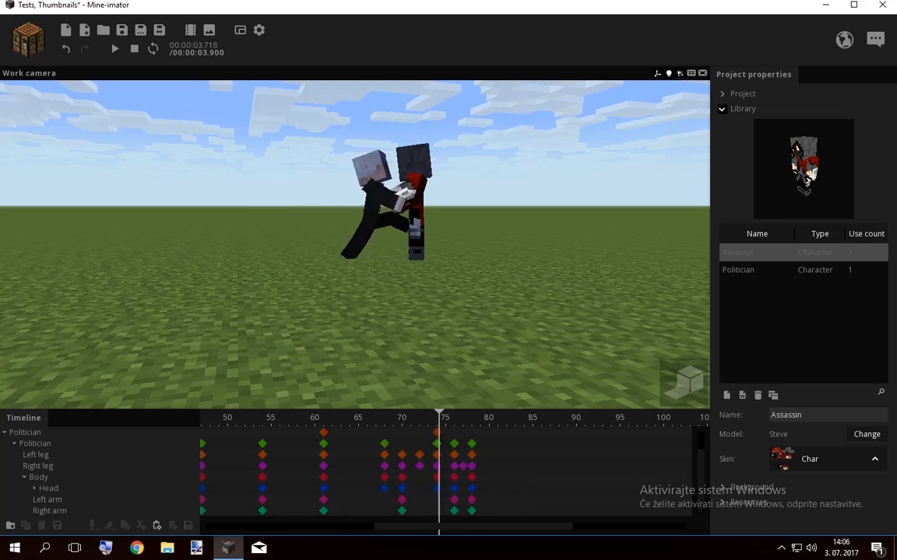
# Add a keyframe for the Politician folder at frame 78
pyautogui.moveTo(355, 257); pyautogui.dragTo(352, 230)
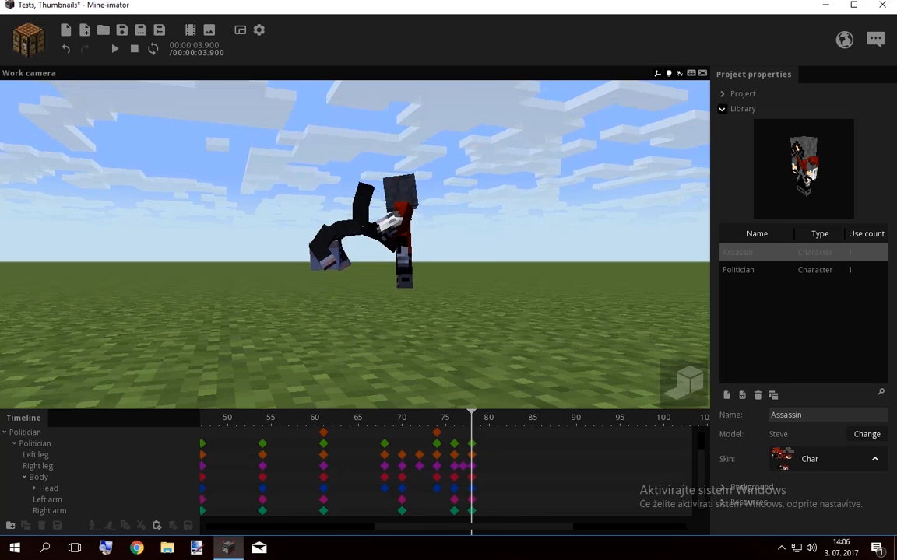
pyautogui.scroll(1, 352, 230)
pyautogui.click(471, 432)
pyautogui.moveTo(421, 195); pyautogui.dragTo(421, 215)
pyautogui.click(421, 204)
# Pose the politician's left leg with a new keyframe at frame 77 and play back the flip
pyautogui.scroll(1, 420, 204)
pyautogui.moveTo(354, 244); pyautogui.dragTo(360, 195, button='right')
pyautogui.press('w')
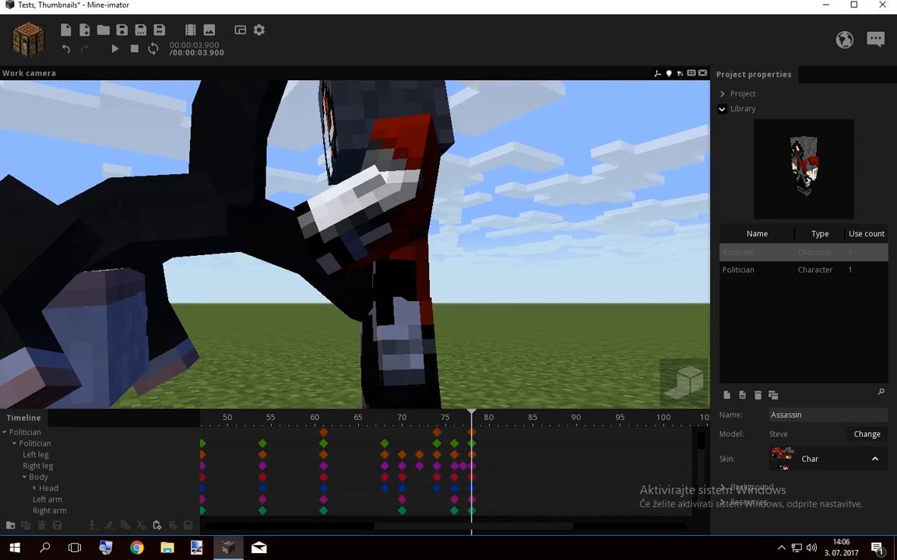
pyautogui.press('s')
pyautogui.moveTo(355, 245); pyautogui.dragTo(327, 249, button='right')
pyautogui.press('s')
pyautogui.press('s')
pyautogui.press('e')
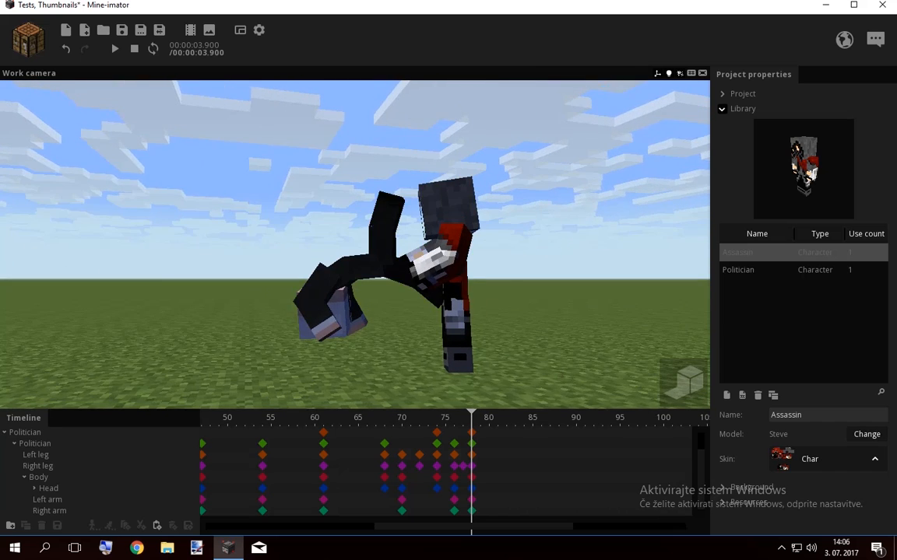
pyautogui.click(463, 454)
pyautogui.moveTo(354, 267)
pyautogui.mouseDown()
pyautogui.moveTo(348, 248)
pyautogui.moveTo(339, 274)
pyautogui.mouseUp()
pyautogui.moveTo(462, 418); pyautogui.dragTo(459, 418)
pyautogui.press('space')
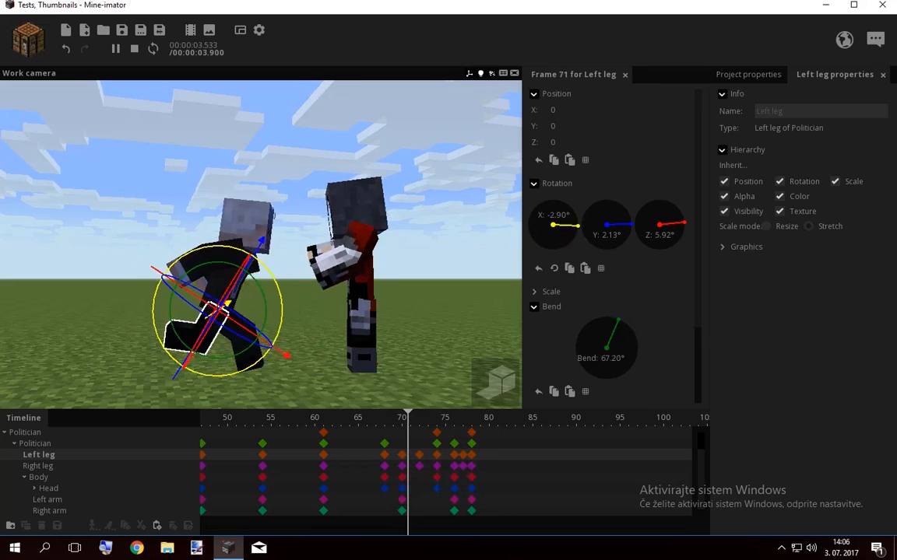
pyautogui.click(436, 327)
pyautogui.press('space')
# Keyframe the politician character at frame 85, moving it away from the assassin to about X 1.8, Z 28.6
pyautogui.moveTo(393, 418); pyautogui.dragTo(532, 418)
pyautogui.click(472, 443)
pyautogui.moveTo(435, 311); pyautogui.dragTo(440, 351)
pyautogui.moveTo(205, 343); pyautogui.dragTo(155, 347)
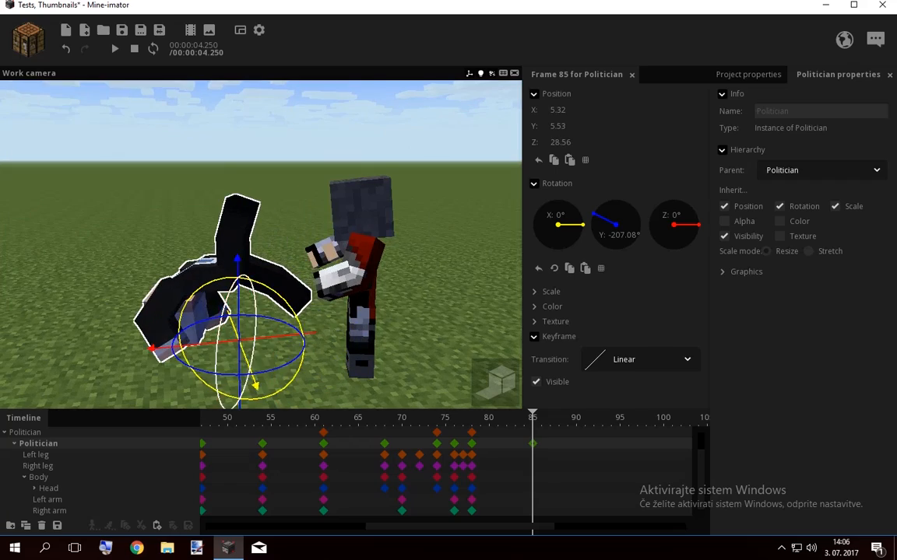
pyautogui.moveTo(172, 312); pyautogui.dragTo(287, 327)
pyautogui.moveTo(237, 366); pyautogui.dragTo(246, 381)
pyautogui.moveTo(342, 342); pyautogui.dragTo(206, 290)
# Add Politician folder keyframes at frames 85 and 81, raising the folder to about Y 5.3 at frame 81
pyautogui.click(472, 433)
pyautogui.click(532, 432)
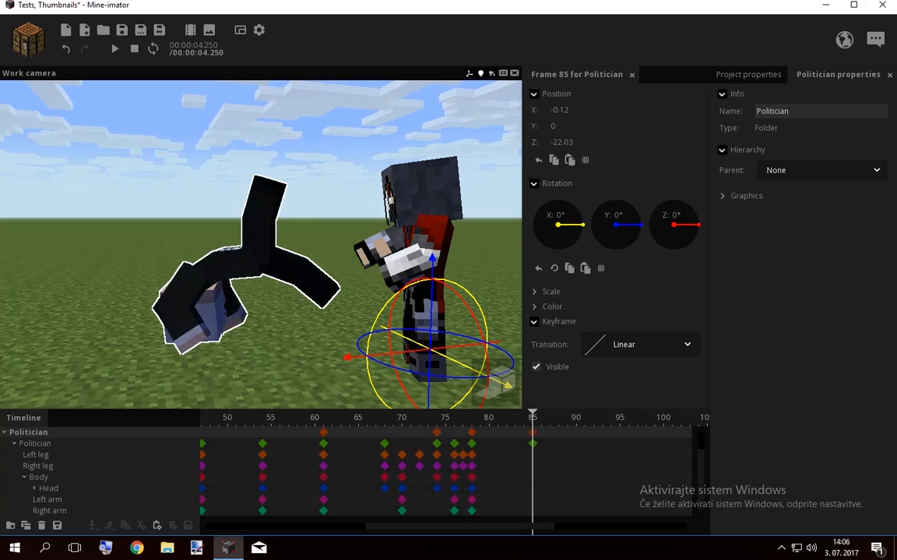
pyautogui.moveTo(532, 418); pyautogui.dragTo(497, 418)
pyautogui.moveTo(432, 260); pyautogui.dragTo(432, 231)
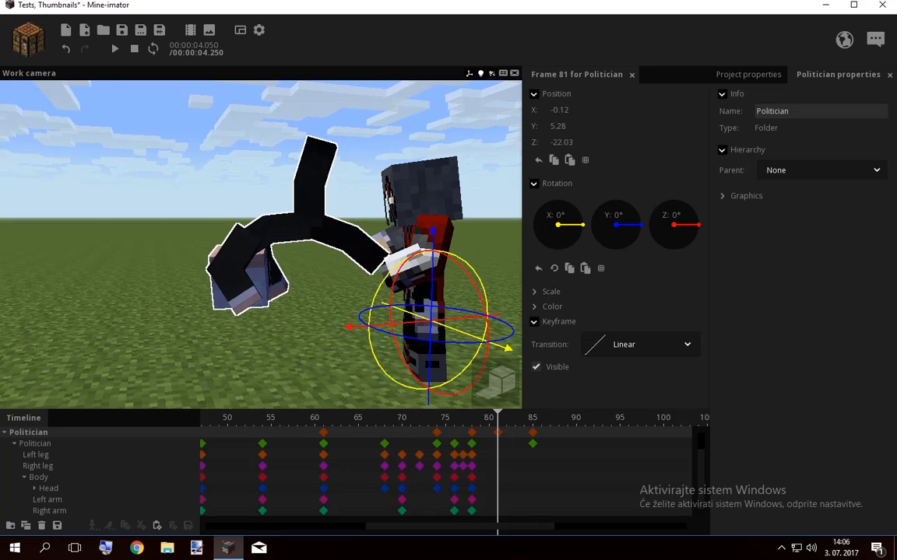
# Change the transition types of the Politician folder's keyframes at frames 78 and 81 and scrub through the jump
pyautogui.click(471, 433)
pyautogui.click(640, 345)
pyautogui.click(637, 413)
pyautogui.click(497, 433)
pyautogui.click(640, 344)
pyautogui.click(600, 414)
pyautogui.moveTo(497, 418); pyautogui.dragTo(446, 418)
# Add politician leg and body keyframes at frame 85, rotating the legs so one points straight down and the other stretches back
pyautogui.click(533, 444)
pyautogui.click(532, 454)
pyautogui.click(533, 466)
pyautogui.click(532, 478)
pyautogui.click(533, 454)
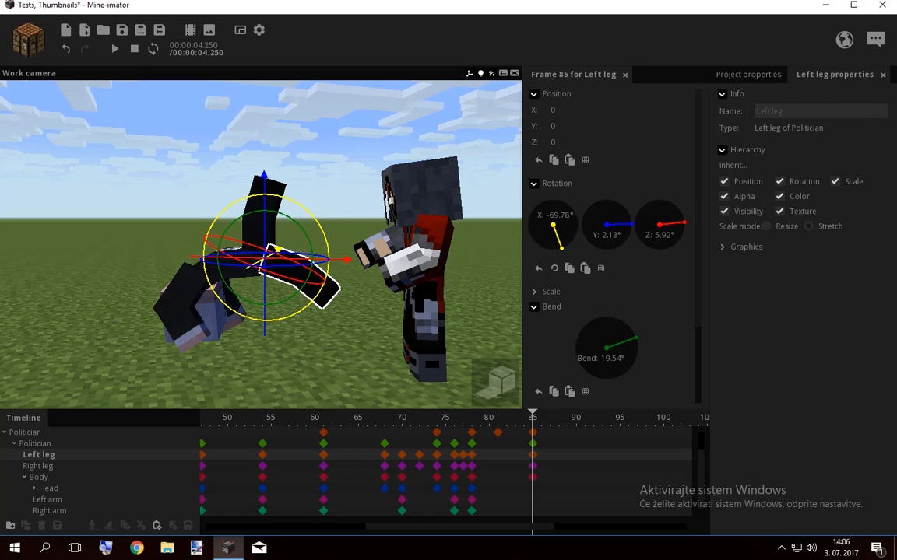
pyautogui.click(263, 206)
pyautogui.moveTo(234, 204); pyautogui.dragTo(214, 220)
pyautogui.click(315, 284)
# Swing the politician's body around toward the assassin at frame 85 and rotate the head to match
pyautogui.click(193, 292)
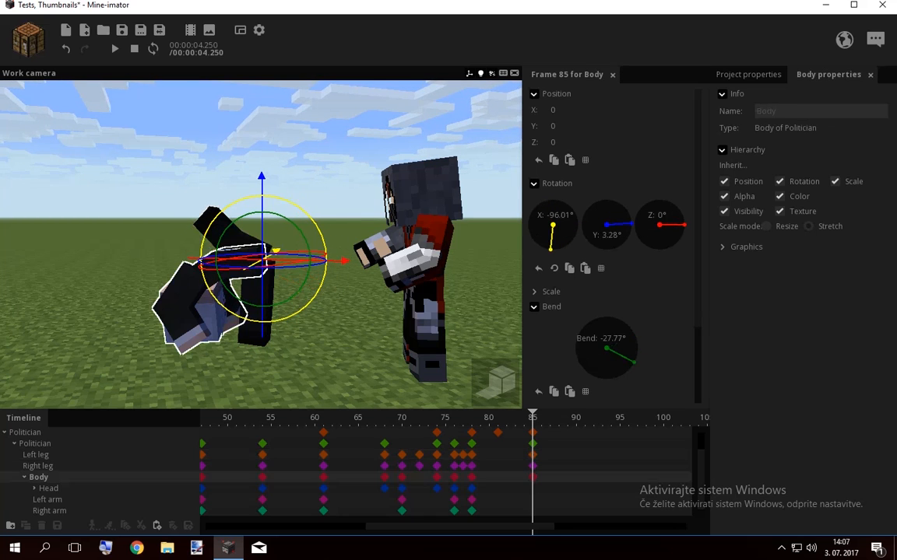
pyautogui.moveTo(206, 285); pyautogui.dragTo(322, 237)
pyautogui.click(347, 194)
pyautogui.moveTo(347, 204); pyautogui.dragTo(379, 300)
pyautogui.rightClick(274, 243)
# Rotate the politician's left arm to about X -81° and right arm to about X -87° at frame 85
pyautogui.click(330, 193)
pyautogui.moveTo(300, 174); pyautogui.dragTo(373, 189)
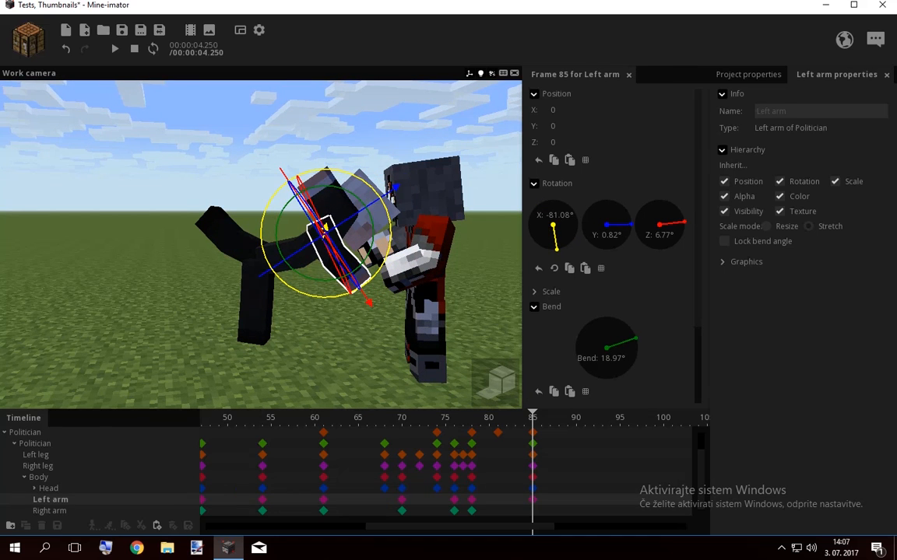
pyautogui.click(333, 196)
pyautogui.moveTo(301, 179); pyautogui.dragTo(386, 241)
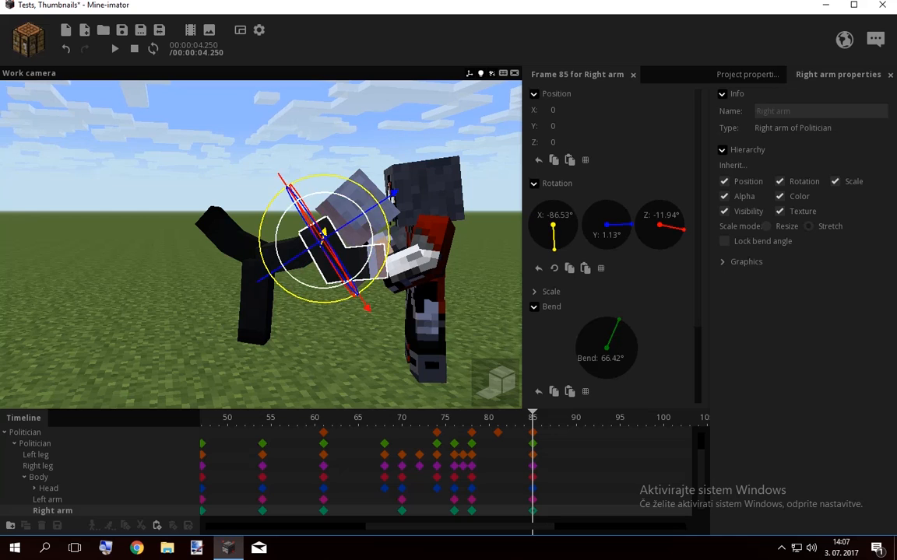
pyautogui.click(243, 176)
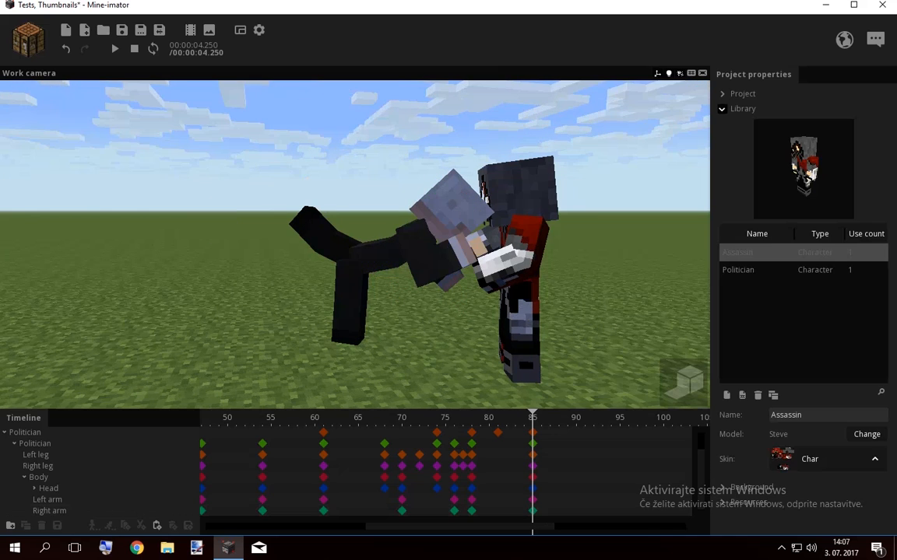
# Lower the Politician folder to about Y -6 at frame 85 to land the character, and play back the flip
pyautogui.click(427, 251)
pyautogui.moveTo(436, 257); pyautogui.dragTo(434, 290)
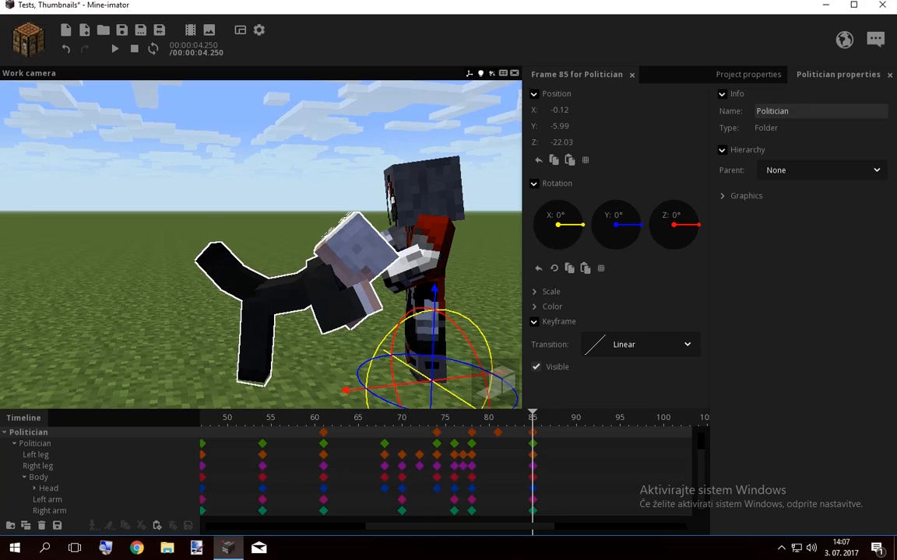
pyautogui.press('space')
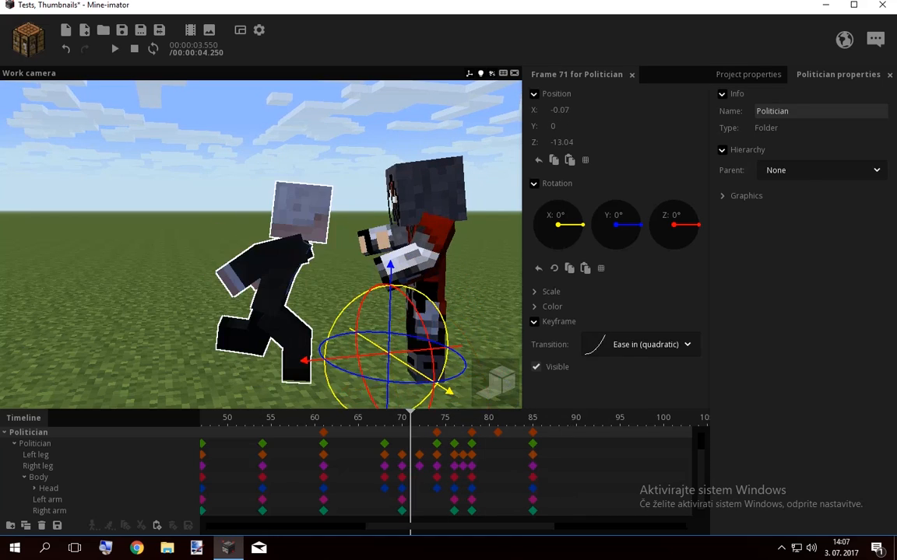
pyautogui.click(335, 156)
pyautogui.press('space')
# Reposition the politician's frame 85 landing spot relative to the assassin and play back the animation from frame 61
pyautogui.click(532, 444)
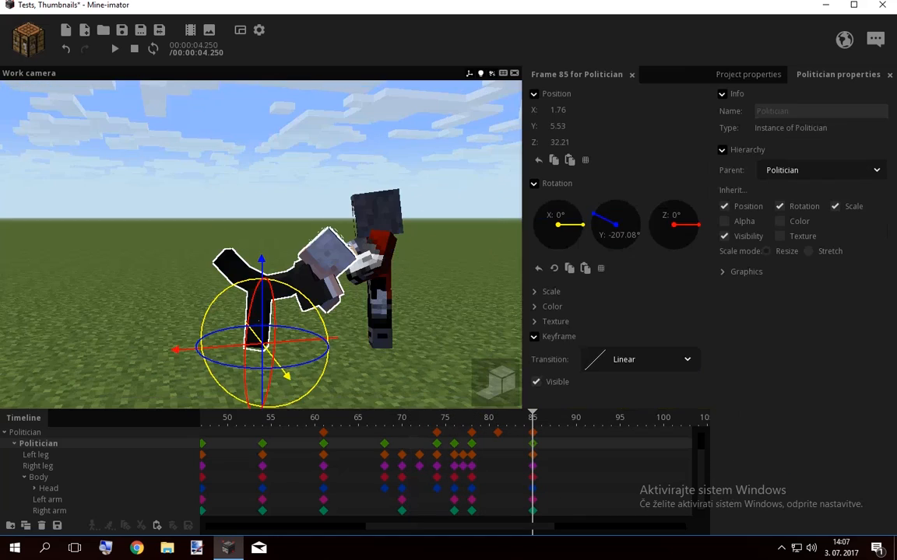
pyautogui.moveTo(195, 348); pyautogui.dragTo(160, 351)
pyautogui.moveTo(148, 311); pyautogui.dragTo(55, 366)
pyautogui.moveTo(172, 372); pyautogui.dragTo(208, 358)
pyautogui.moveTo(232, 299); pyautogui.dragTo(225, 283)
pyautogui.click(187, 233)
pyautogui.moveTo(187, 233); pyautogui.dragTo(354, 156)
pyautogui.moveTo(532, 418); pyautogui.dragTo(323, 418)
pyautogui.press('space')
pyautogui.press('space')
pyautogui.moveTo(355, 244); pyautogui.dragTo(365, 221)
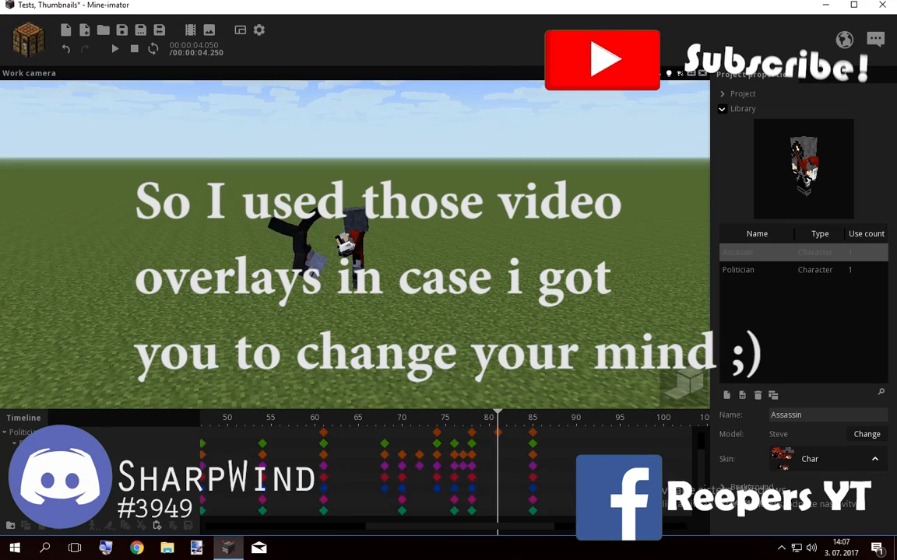
# At frame 82, pose the politician's left leg at about X -170° with an 81° bend and rotate the right leg
pyautogui.moveTo(497, 418); pyautogui.dragTo(506, 418)
pyautogui.click(300, 220)
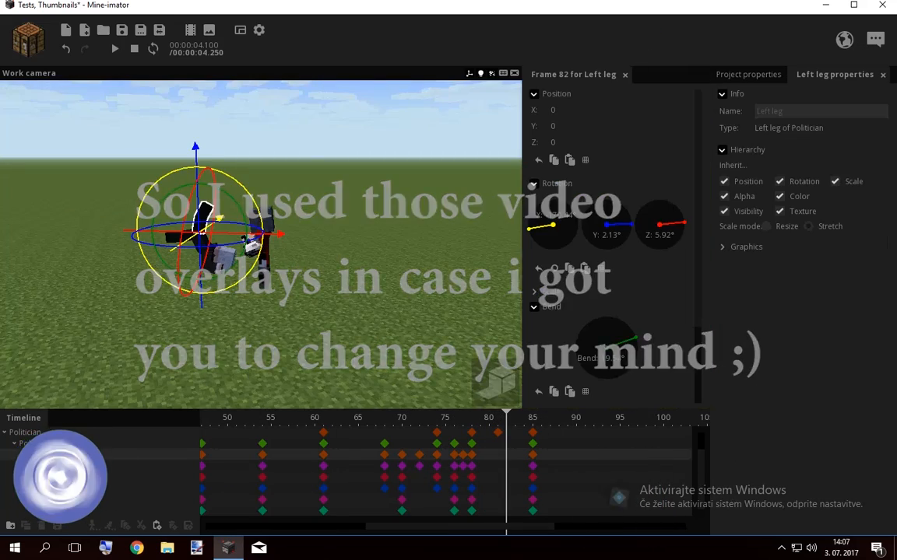
pyautogui.moveTo(261, 244); pyautogui.dragTo(257, 231, button='right')
pyautogui.press('w')
pyautogui.moveTo(313, 226); pyautogui.dragTo(316, 231)
pyautogui.click(237, 249)
pyautogui.moveTo(221, 257); pyautogui.dragTo(226, 221)
# Rotate the politician's body with a new keyframe at frame 82 and play back the flip from about frame 70
pyautogui.click(283, 274)
pyautogui.moveTo(301, 278); pyautogui.dragTo(312, 259)
pyautogui.click(350, 335)
pyautogui.moveTo(350, 335); pyautogui.dragTo(350, 324)
pyautogui.moveTo(498, 419); pyautogui.dragTo(405, 419)
pyautogui.press('space')
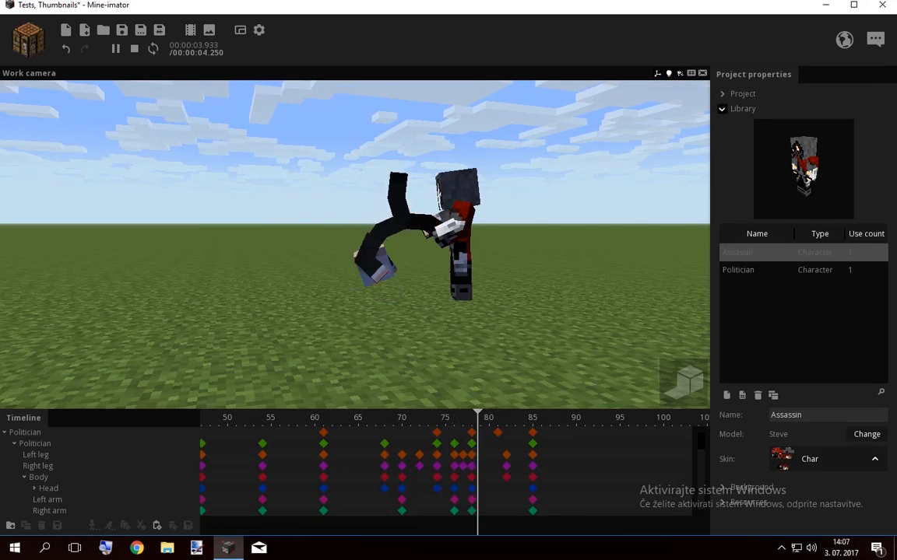
# Check the politician's leg keyframes at frame 82 and play back the fight
pyautogui.click(507, 454)
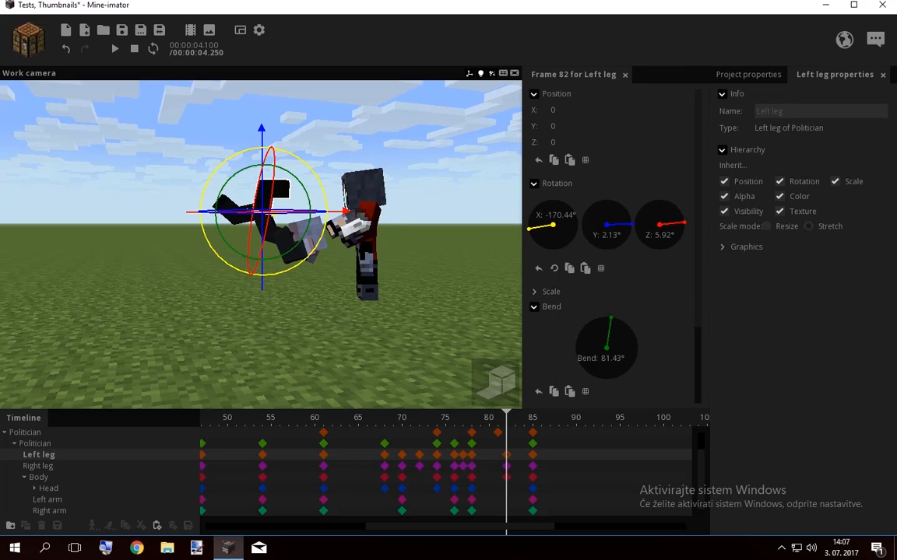
pyautogui.click(507, 465)
pyautogui.press('space')
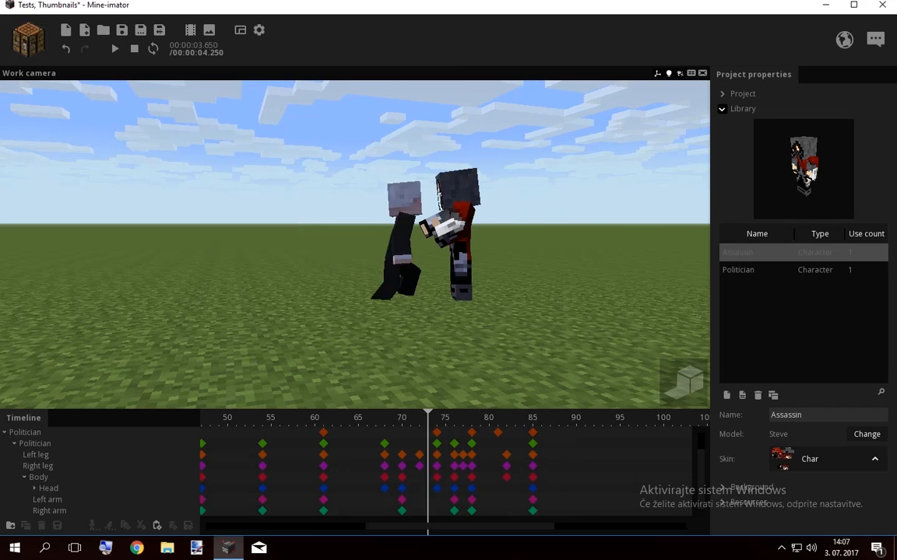
pyautogui.press('space')
pyautogui.press('space')
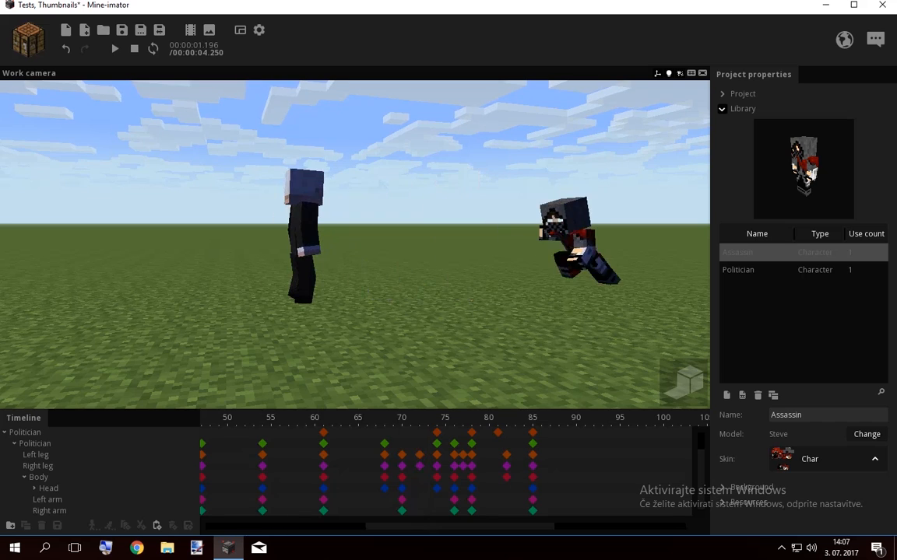
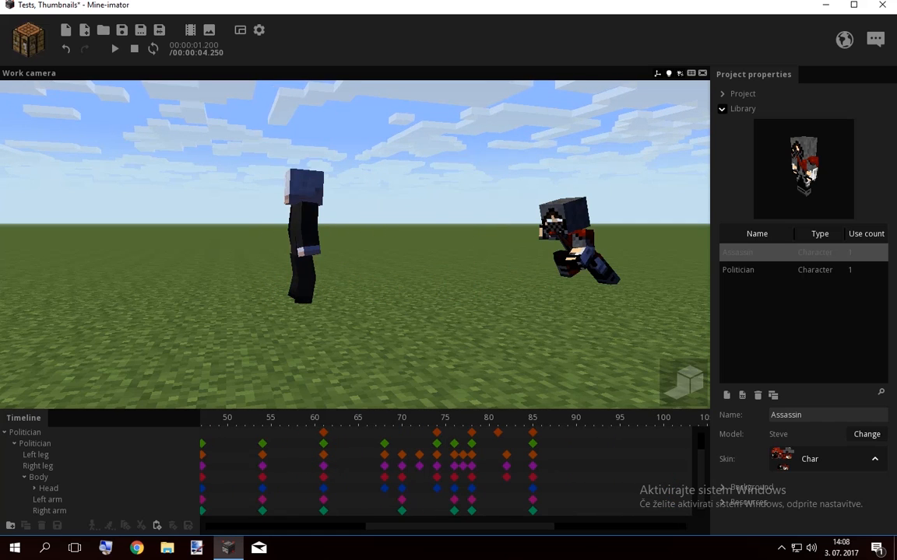
# Collapse the politician's timeline parts, expand the assassin's, and add left and right leg keyframes for the assassin at frame 77
pyautogui.moveTo(468, 419); pyautogui.dragTo(443, 418)
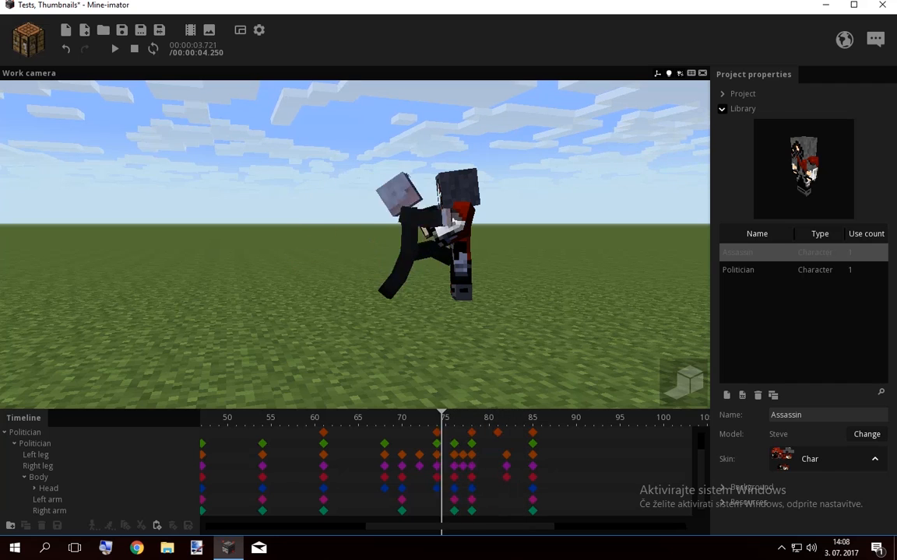
pyautogui.click(14, 444)
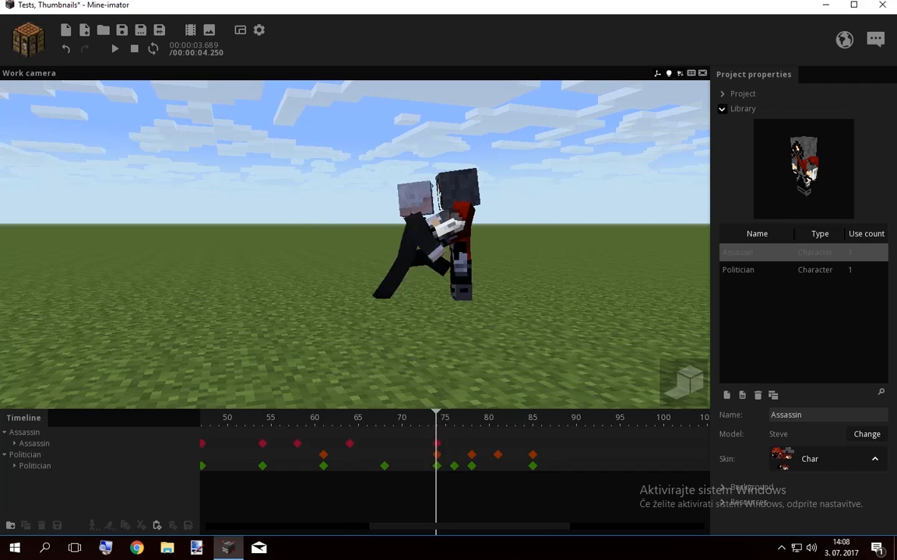
pyautogui.click(14, 444)
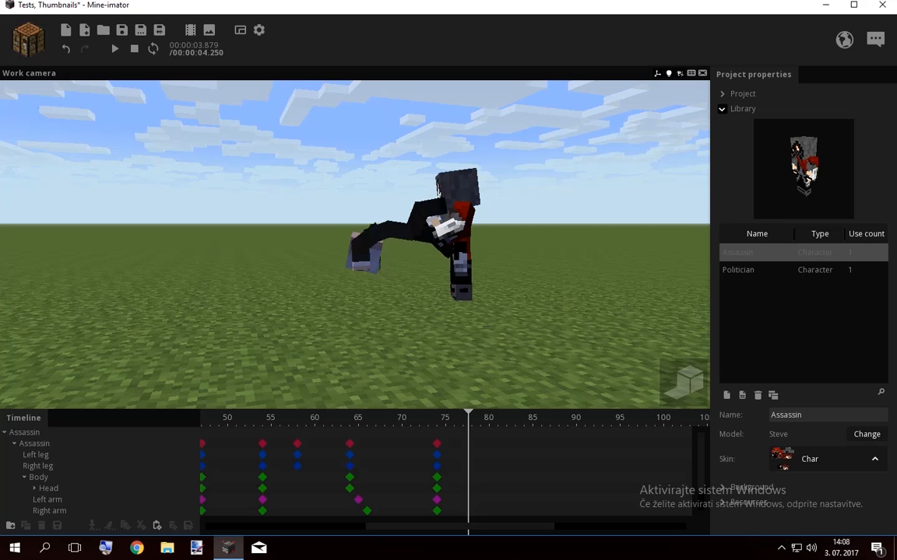
pyautogui.click(36, 444)
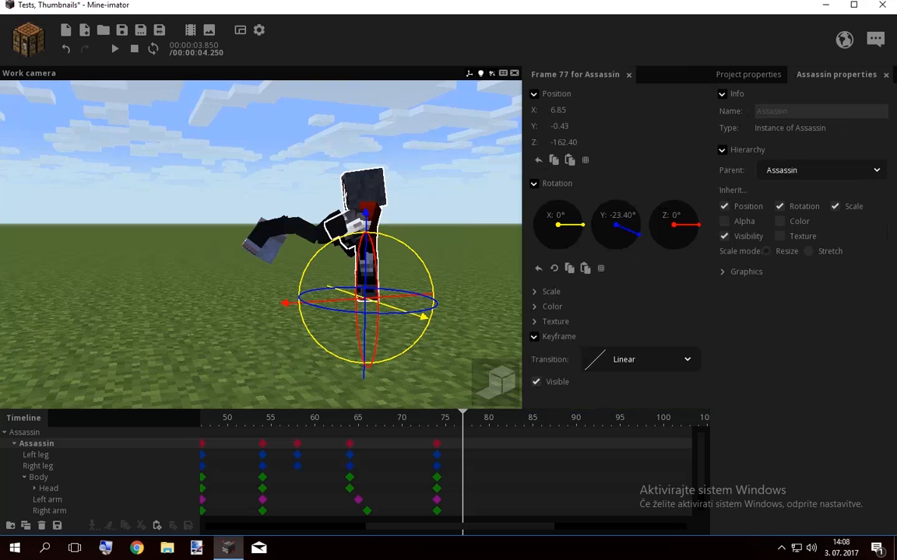
pyautogui.click(462, 455)
pyautogui.click(462, 466)
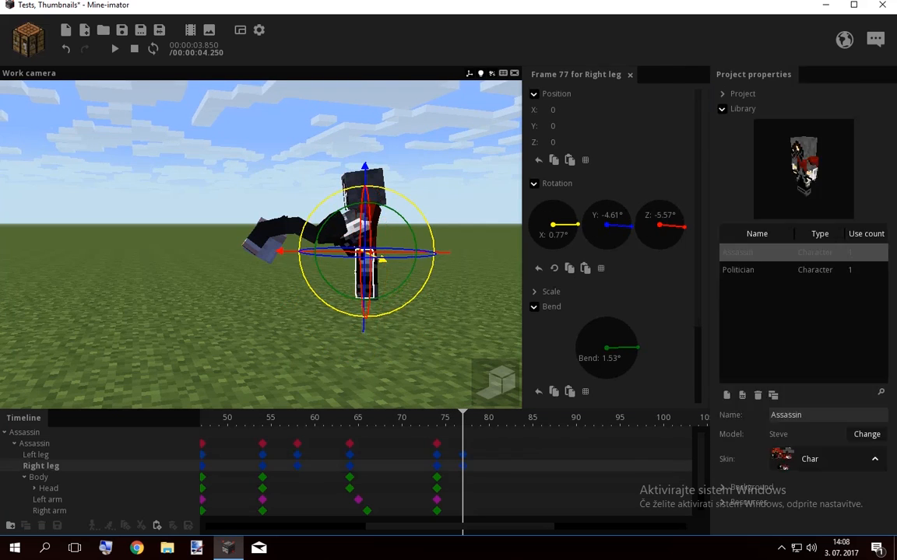
pyautogui.keyDown('shift'); pyautogui.click(463, 455); pyautogui.keyUp('shift')
pyautogui.moveTo(300, 259); pyautogui.dragTo(299, 252)
# At frame 77, move the assassin back to Z -163.32, add a body keyframe and tilt the head to about X 20°
pyautogui.click(36, 443)
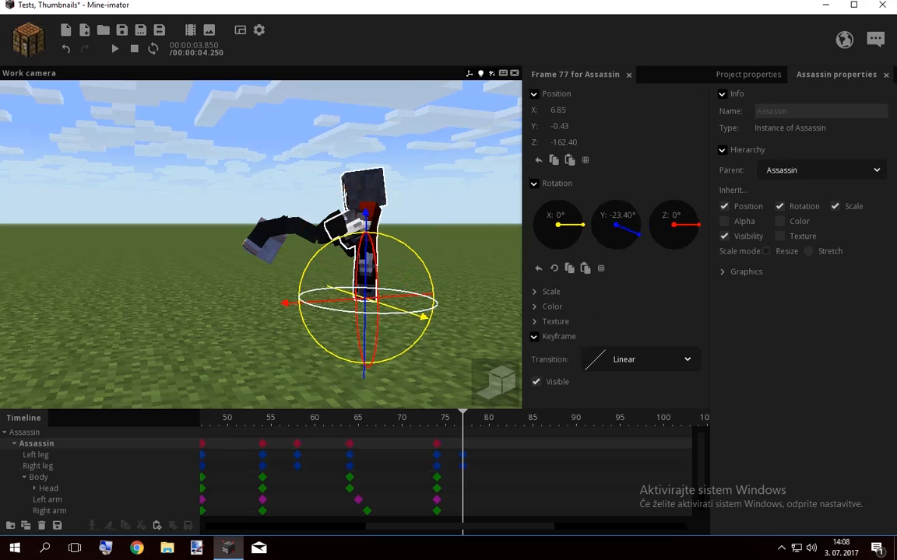
pyautogui.moveTo(424, 317); pyautogui.dragTo(409, 283)
pyautogui.click(471, 477)
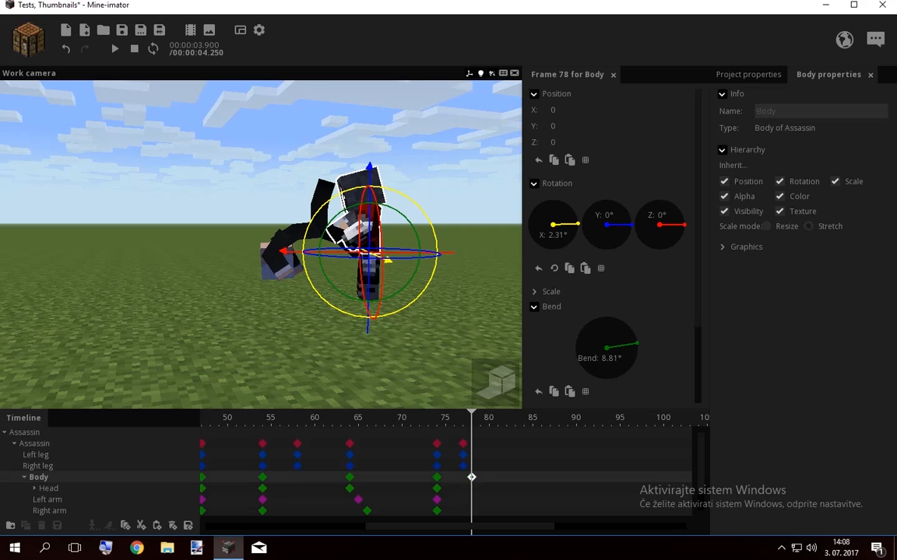
pyautogui.moveTo(471, 477); pyautogui.dragTo(463, 477)
pyautogui.click(463, 488)
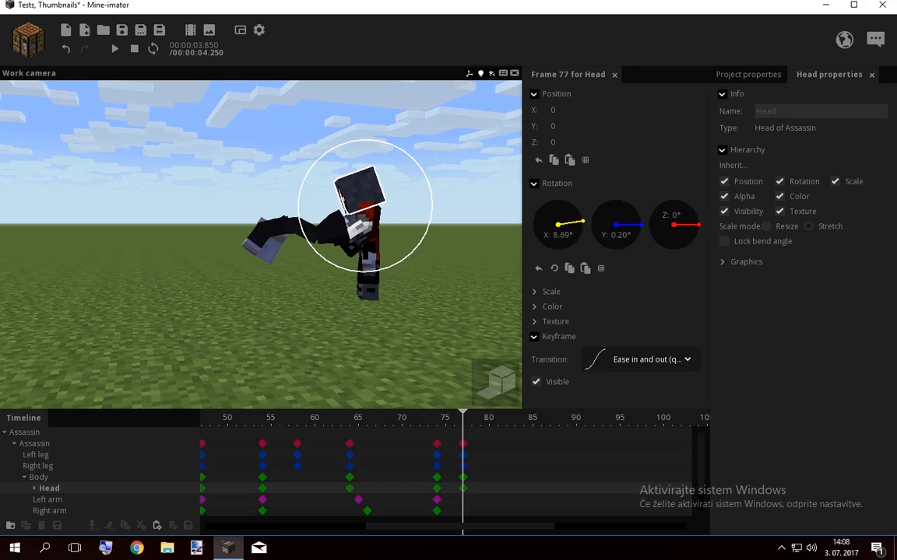
pyautogui.scroll(5, 341, 204)
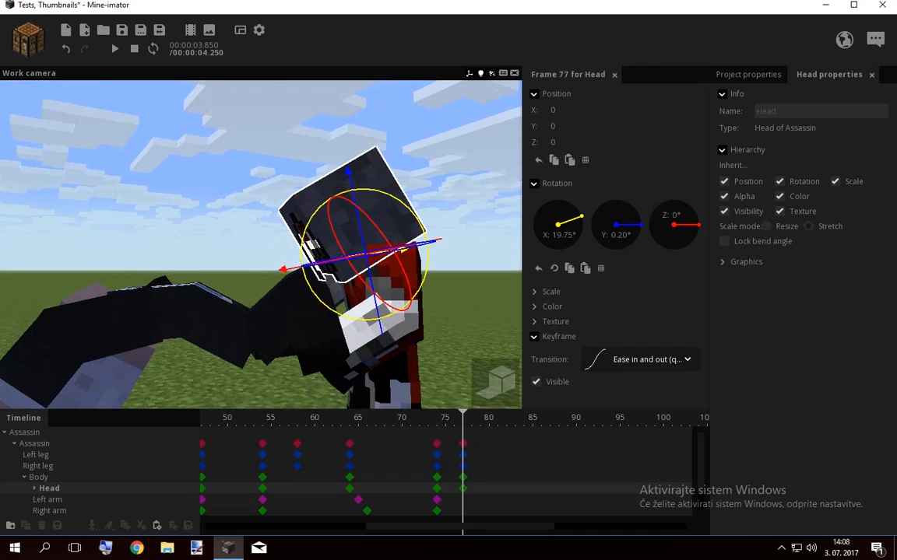
# Pose the assassin's left and right arms with keyframes at frame 77 and play back the reaction
pyautogui.click(399, 318)
pyautogui.moveTo(397, 341); pyautogui.dragTo(358, 329)
pyautogui.moveTo(451, 335); pyautogui.dragTo(498, 370)
pyautogui.moveTo(396, 306); pyautogui.dragTo(418, 339)
pyautogui.click(269, 294)
pyautogui.moveTo(251, 294); pyautogui.dragTo(284, 288)
pyautogui.click(211, 300)
pyautogui.moveTo(210, 300); pyautogui.dragTo(78, 280)
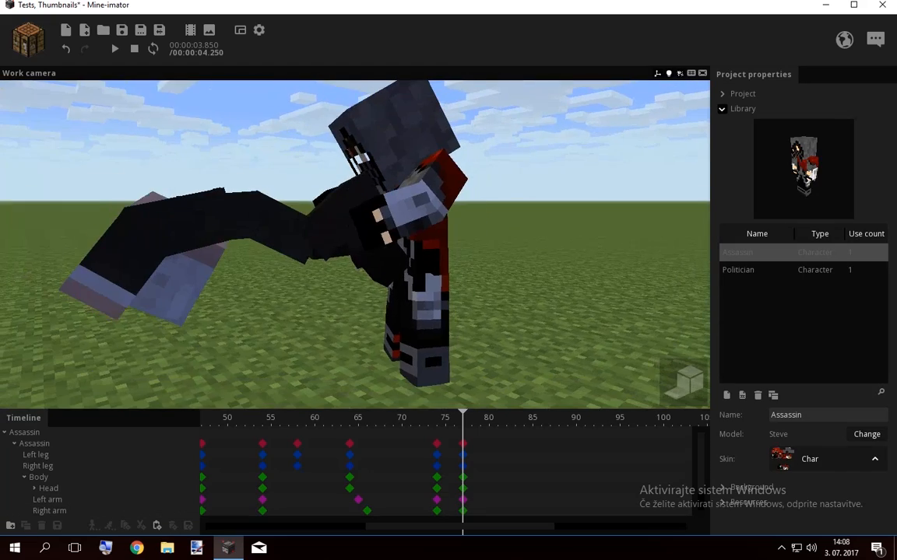
pyautogui.press('space')
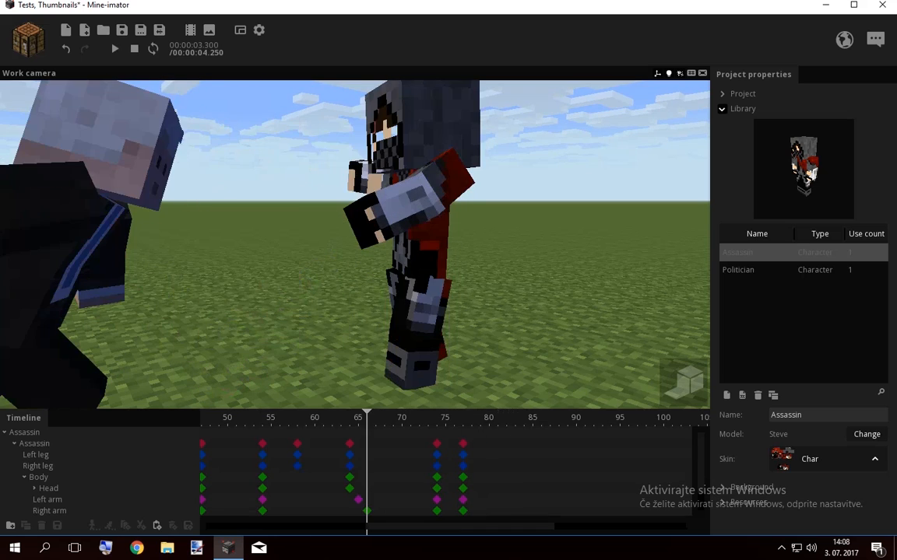
pyautogui.press('space')
# At frame 82, lean the whole assassin to about X -16° and add keyframes for both legs
pyautogui.moveTo(463, 418); pyautogui.dragTo(506, 418)
pyautogui.click(35, 444)
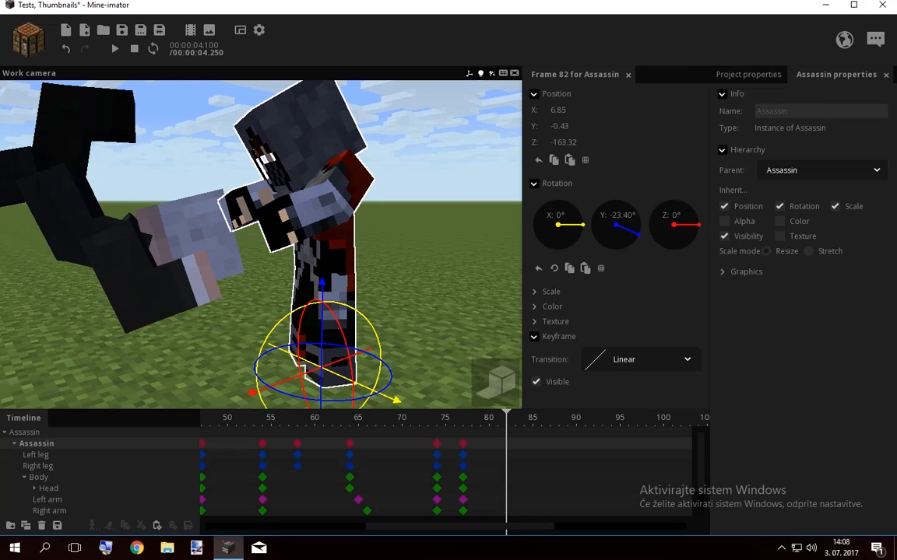
pyautogui.moveTo(366, 325); pyautogui.dragTo(375, 341)
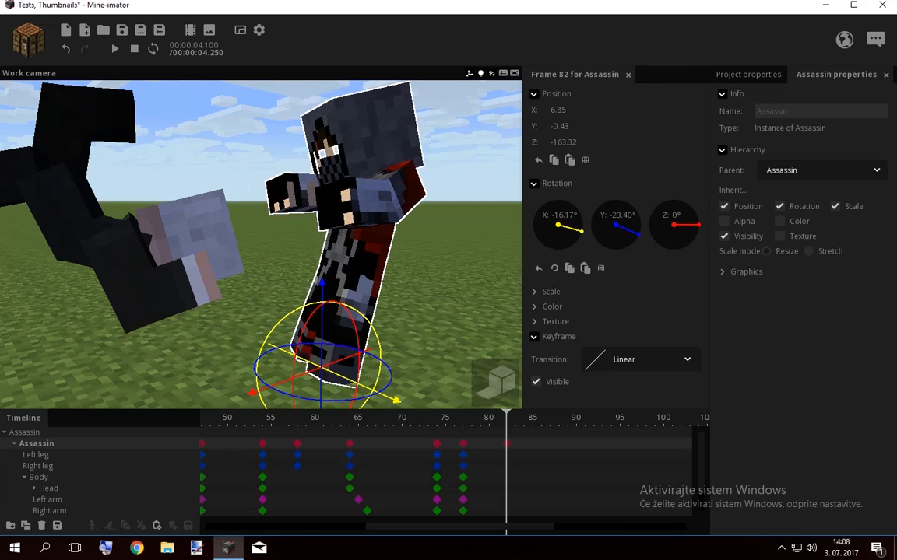
pyautogui.click(347, 361)
pyautogui.click(311, 341)
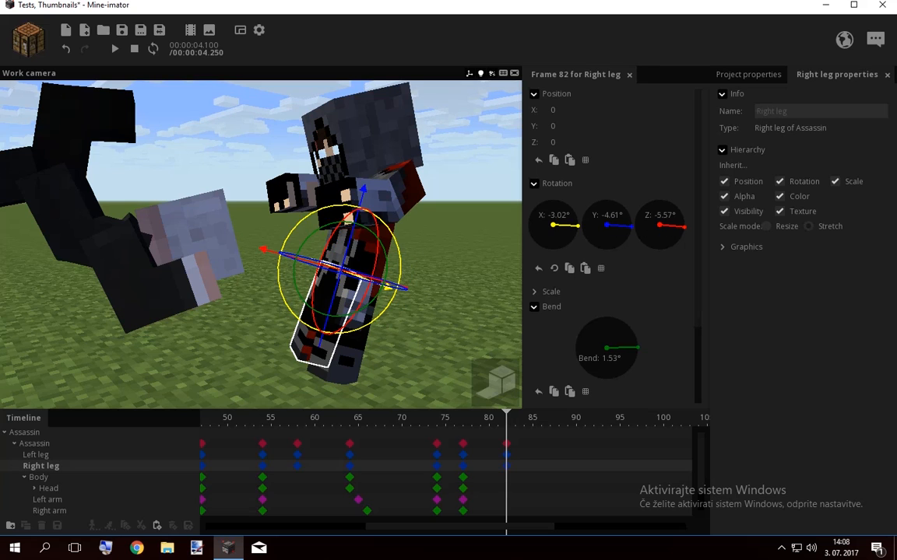
# Rotate the assassin's body at frame 82, set the head to about X -24° at frame 81, and play back the reaction
pyautogui.click(365, 235)
pyautogui.moveTo(379, 220); pyautogui.dragTo(405, 267)
pyautogui.click(413, 136)
pyautogui.click(497, 418)
pyautogui.moveTo(442, 170); pyautogui.dragTo(437, 212)
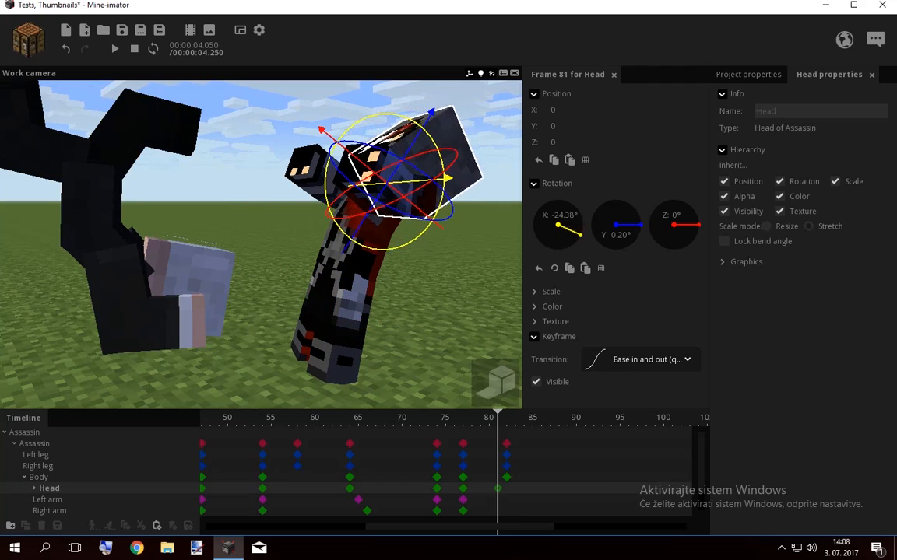
pyautogui.click(467, 311)
pyautogui.moveTo(467, 311); pyautogui.dragTo(436, 311)
pyautogui.press('space')
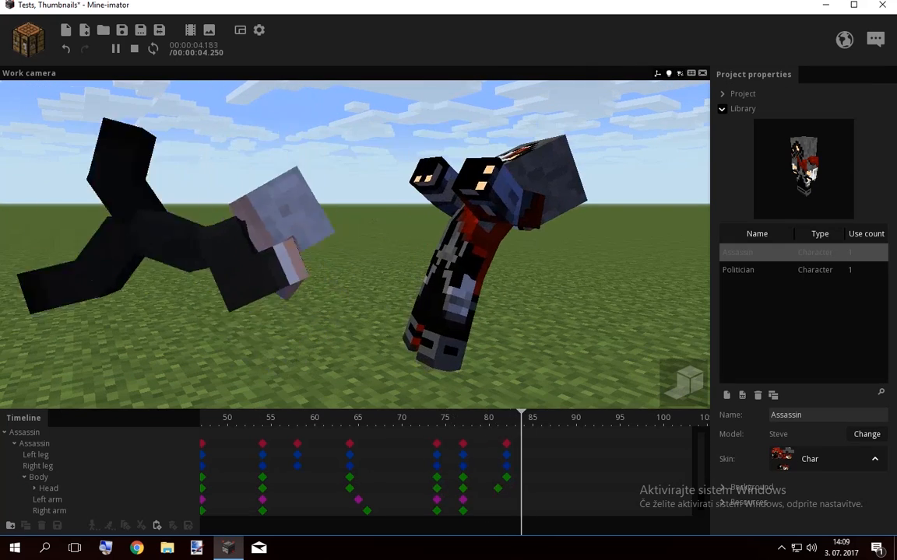
pyautogui.press('space')
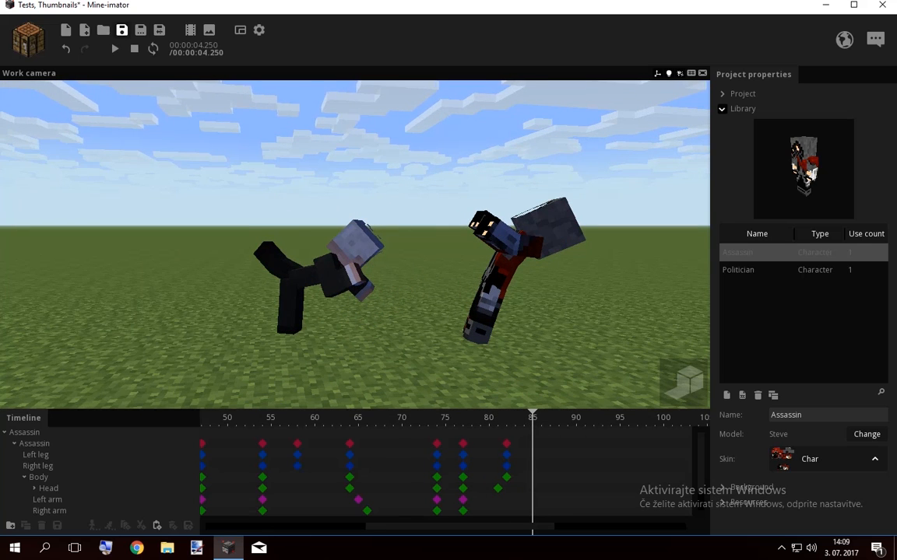
# Save the project and play back the fight from frame 0
pyautogui.hotkey('ctrl', 's')
pyautogui.press('w')
pyautogui.moveTo(355, 244); pyautogui.dragTo(475, 239, button='right')
pyautogui.press('w')
pyautogui.moveTo(459, 527); pyautogui.dragTo(299, 526)
pyautogui.click(202, 418)
pyautogui.press('s')
pyautogui.moveTo(355, 244)
pyautogui.mouseDown(button='right')
pyautogui.moveTo(335, 260)
pyautogui.moveTo(397, 272)
pyautogui.moveTo(358, 292)
pyautogui.moveTo(389, 253)
pyautogui.mouseUp(button='right')
pyautogui.press('w')
pyautogui.press('q')
pyautogui.press('space')
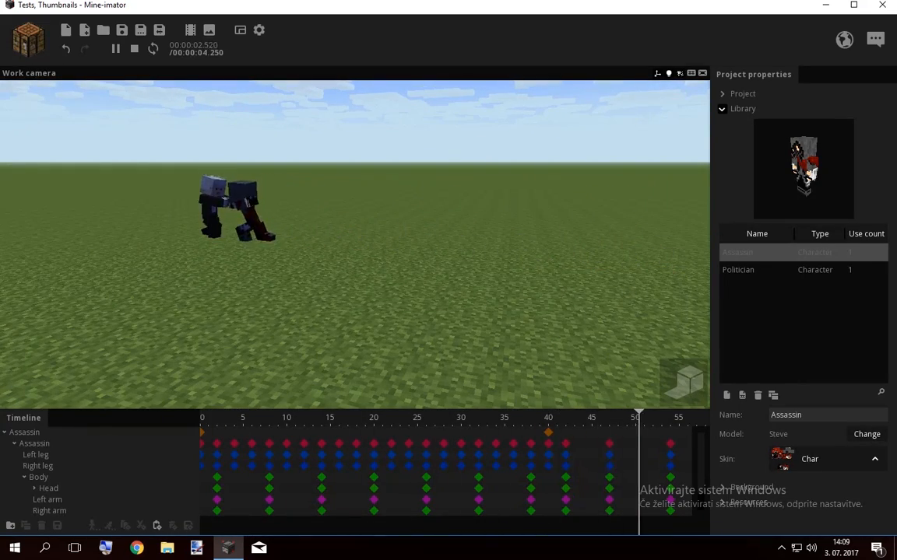
pyautogui.press('space')
# Collapse the assassin's body parts in the timeline and save the project
pyautogui.press('w')
pyautogui.moveTo(355, 244); pyautogui.dragTo(355, 229, button='right')
pyautogui.click(14, 444)
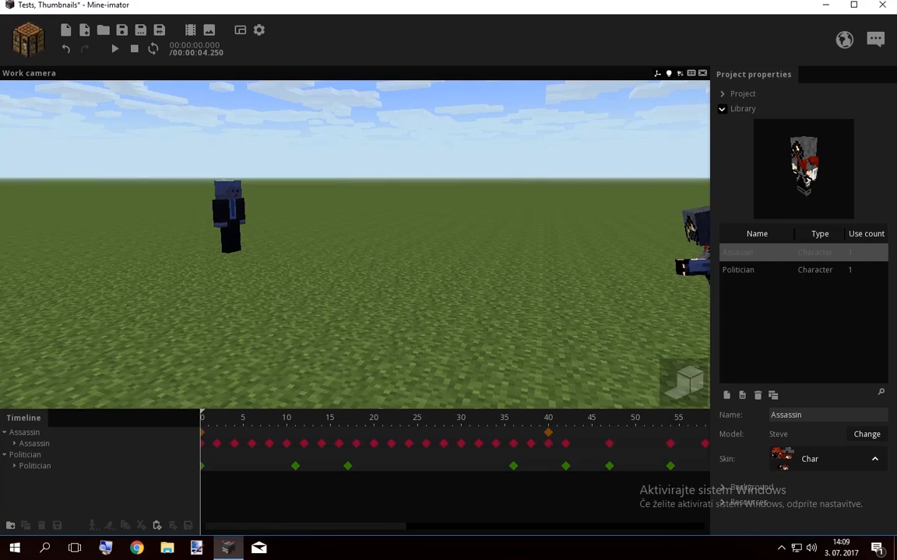
pyautogui.click(122, 30)
# Frame the politician from behind with the assassin in the distance and create a camera from that view
pyautogui.press('w')
pyautogui.moveTo(355, 244); pyautogui.dragTo(593, 221, button='right')
pyautogui.press('d')
pyautogui.press('w')
pyautogui.press('s')
pyautogui.press('a')
pyautogui.press('w')
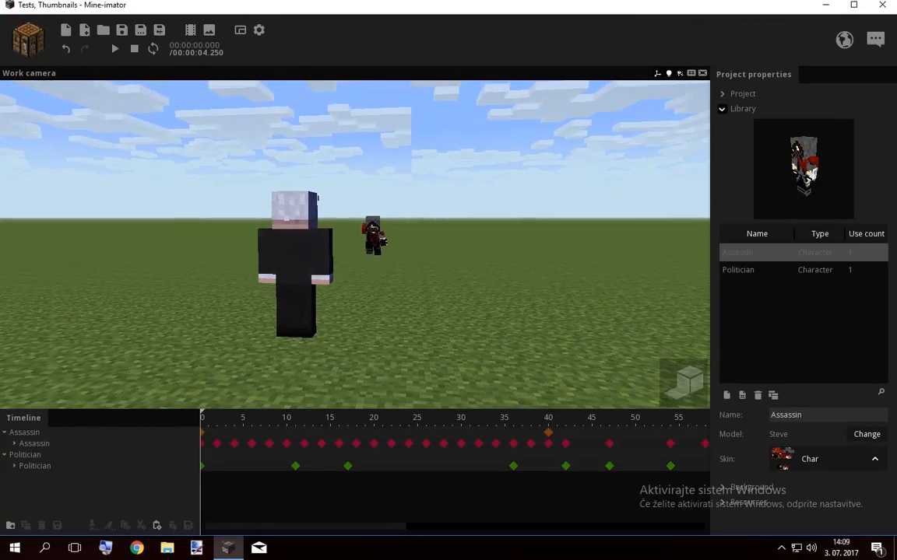
pyautogui.click(28, 39)
pyautogui.click(282, 90)
pyautogui.click(410, 150)
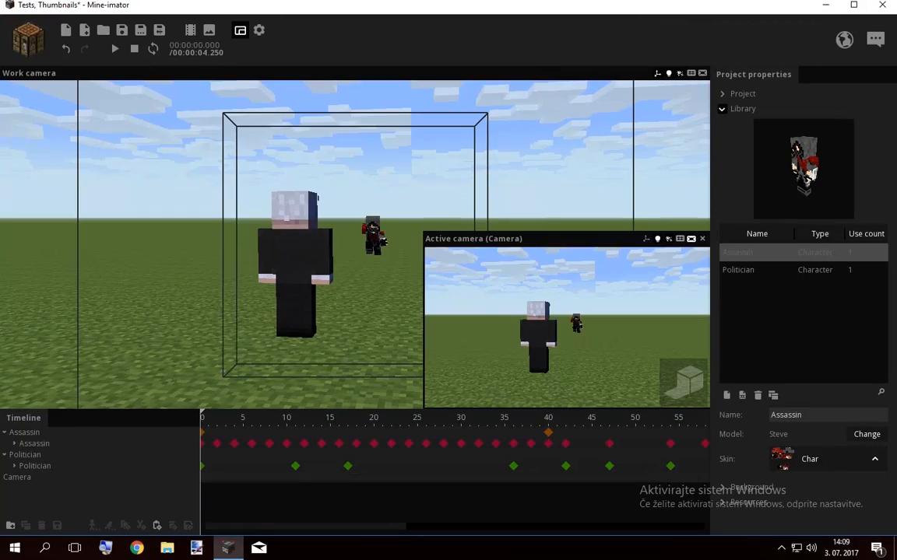
# Add camera keyframes at frames 0 and 13 and set the frame 0 keyframe's transition to Instant
pyautogui.click(204, 477)
pyautogui.press('space')
pyautogui.press('space')
pyautogui.press('space')
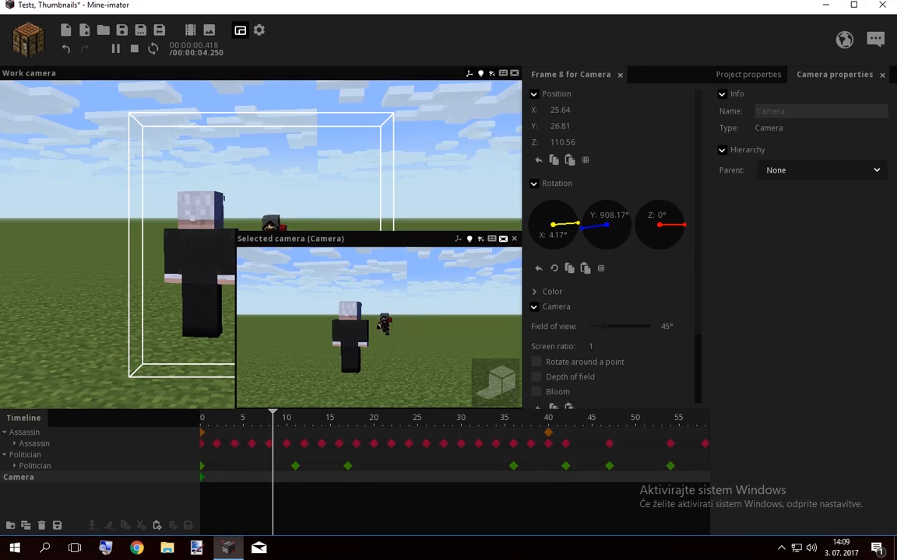
pyautogui.press('space')
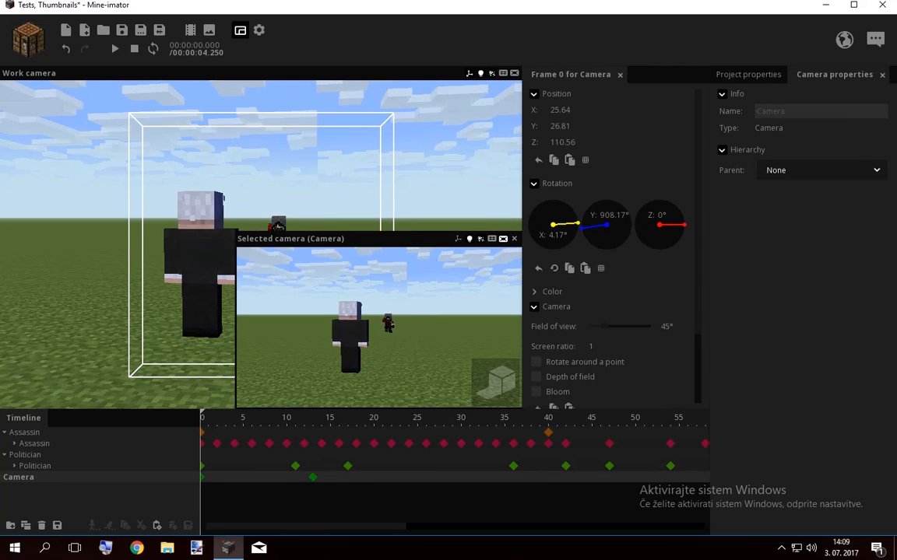
pyautogui.scroll(-3, 615, 327)
pyautogui.click(632, 367)
pyautogui.click(637, 399)
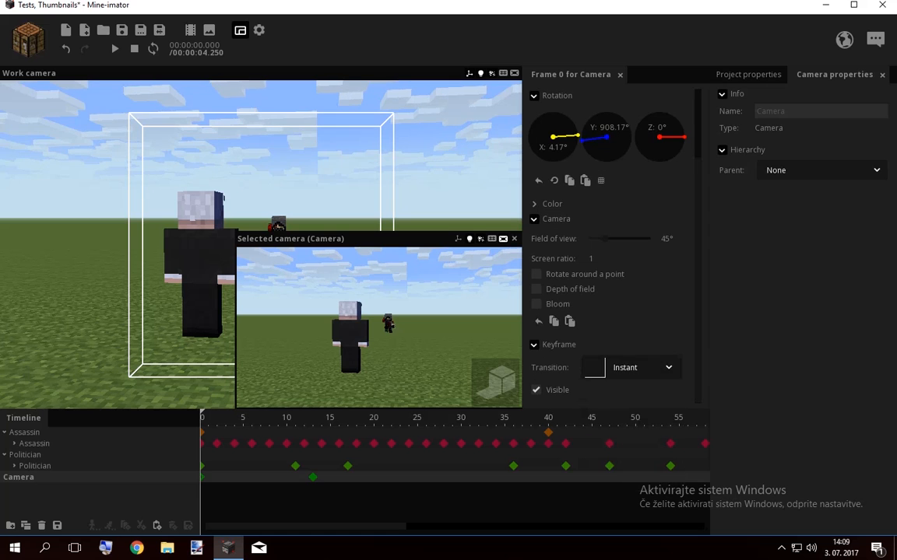
# At frame 13, reposition the camera close behind the running assassin, rotated to about X 5° and Y 1079°
pyautogui.press('d')
pyautogui.moveTo(436, 327); pyautogui.dragTo(301, 329, button='right')
pyautogui.press('w')
pyautogui.press('a')
pyautogui.press('s')
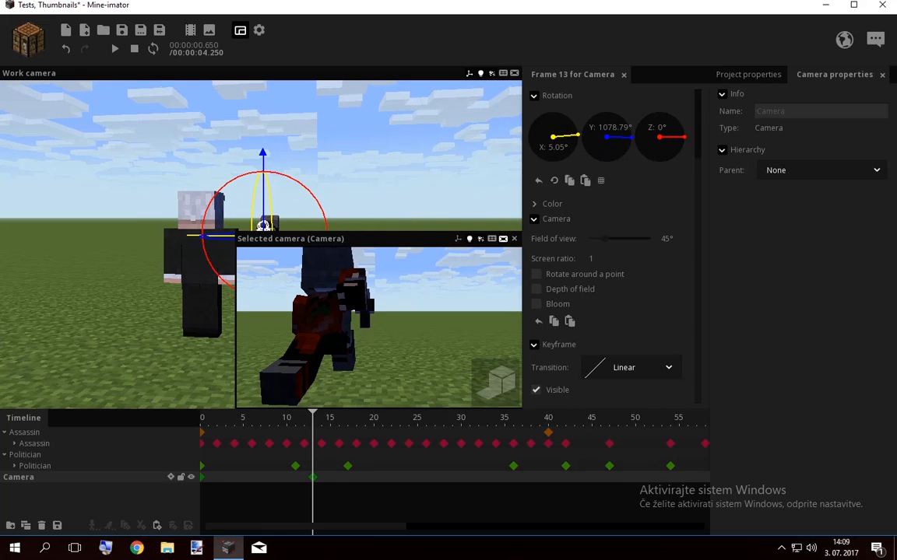
# Create a timeline folder named Camera containing the camera, and add a folder keyframe at frame 13
pyautogui.click(10, 526)
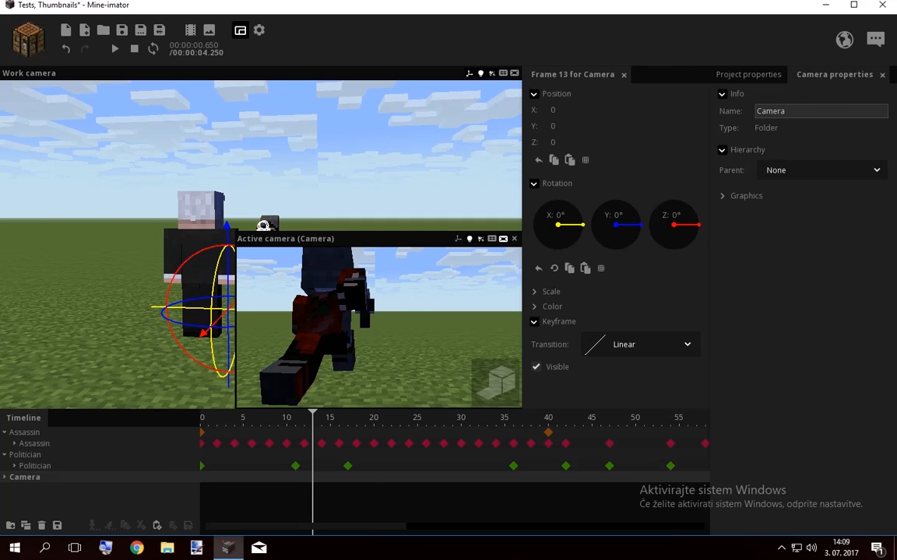
pyautogui.click(4, 477)
pyautogui.press('space')
pyautogui.press('space')
pyautogui.press('space')
pyautogui.press('space')
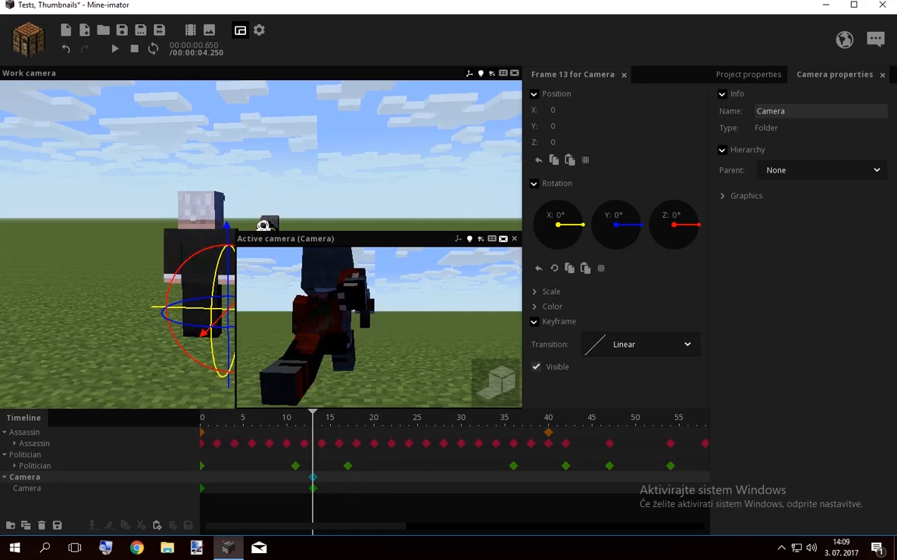
# Keyframe the Camera folder at frame 24 with Z set to about 42.32 and scrub through the following shot
pyautogui.press('space')
pyautogui.moveTo(262, 156); pyautogui.dragTo(234, 233, button='right')
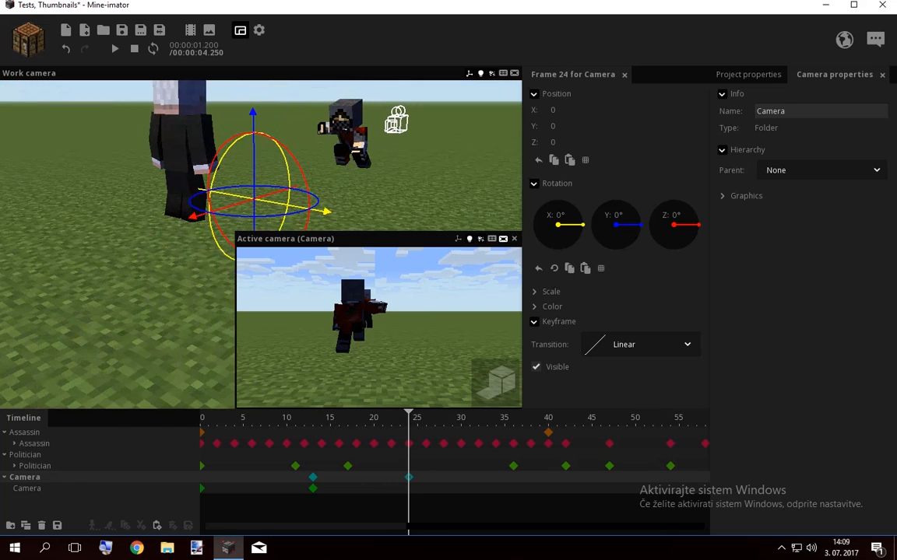
pyautogui.moveTo(192, 216); pyautogui.dragTo(39, 262)
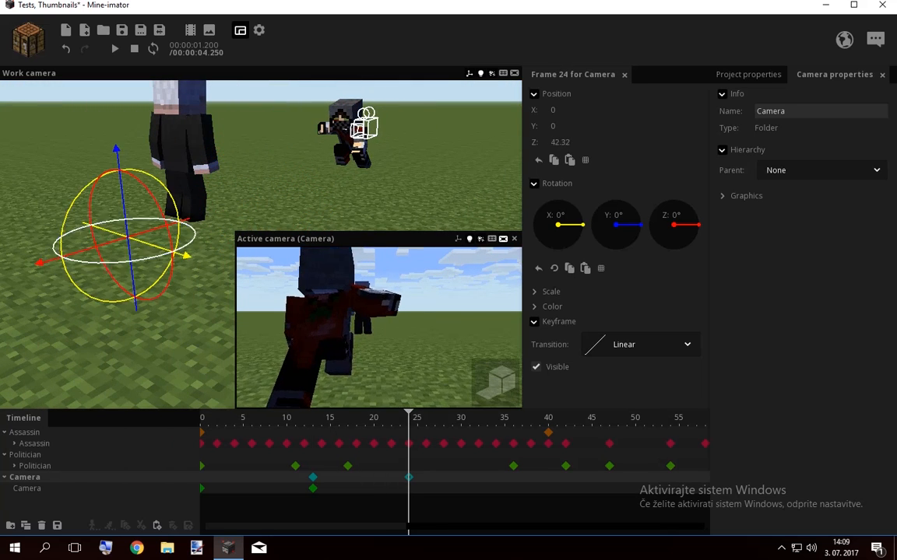
pyautogui.moveTo(409, 418); pyautogui.dragTo(260, 418)
# Keyframe the camera at frame 24 and on each frame from 14 to 23, varying its rotation slightly for a shake
pyautogui.click(409, 489)
pyautogui.click(322, 489)
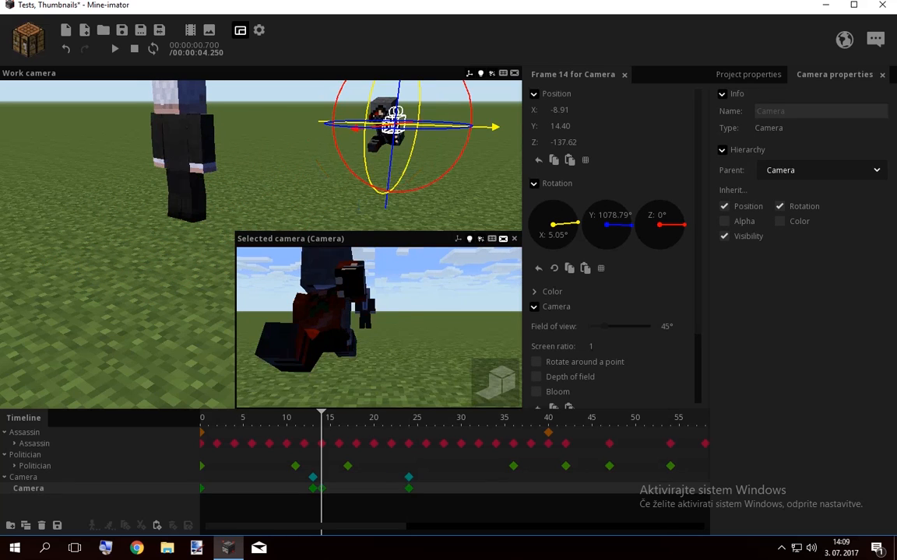
pyautogui.press('Right')
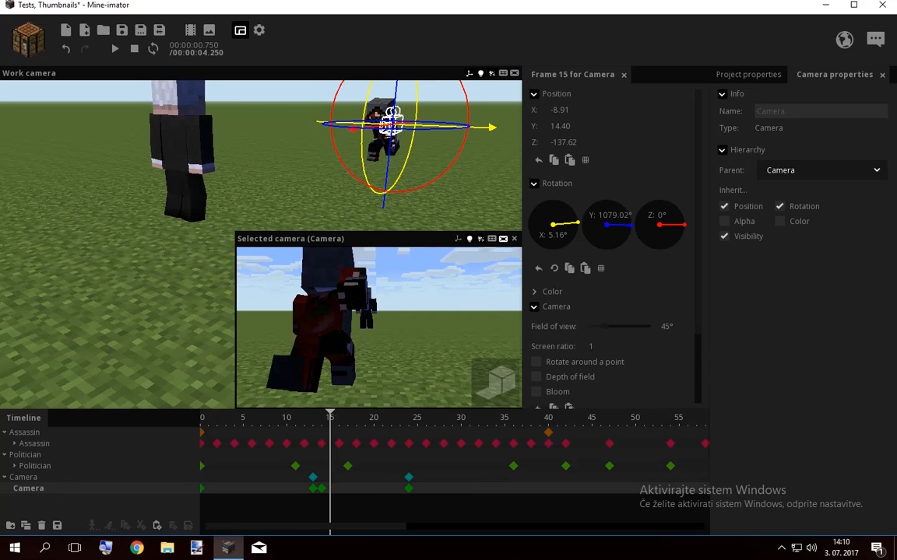
pyautogui.press('Right')
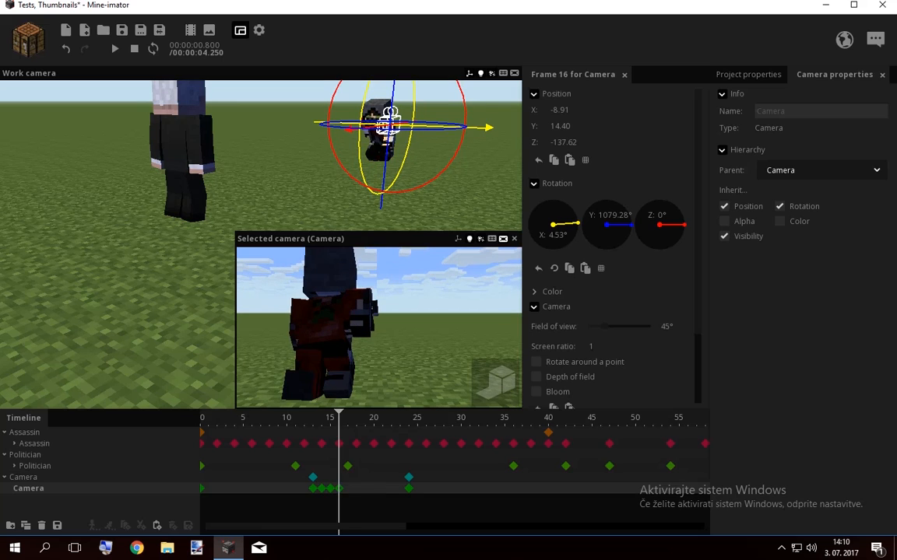
pyautogui.press('Right')
pyautogui.press('Right')
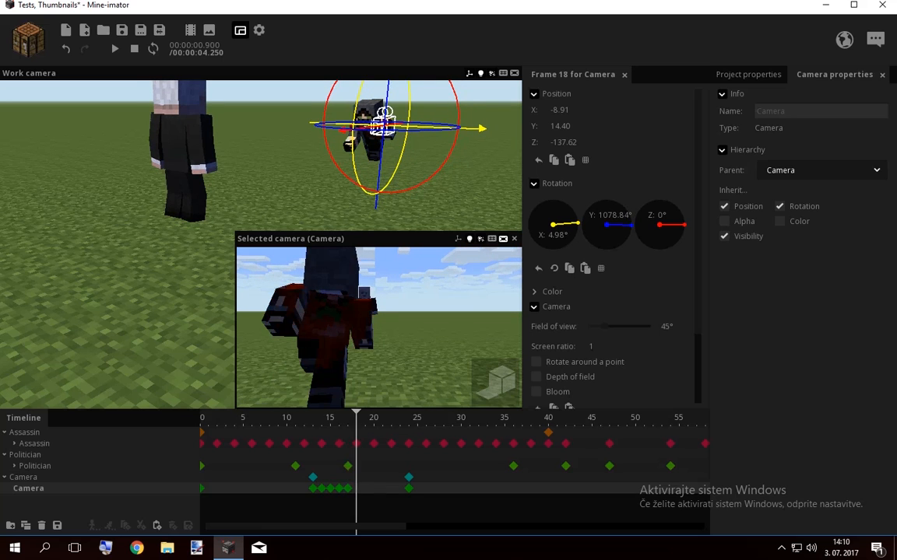
pyautogui.press('Right')
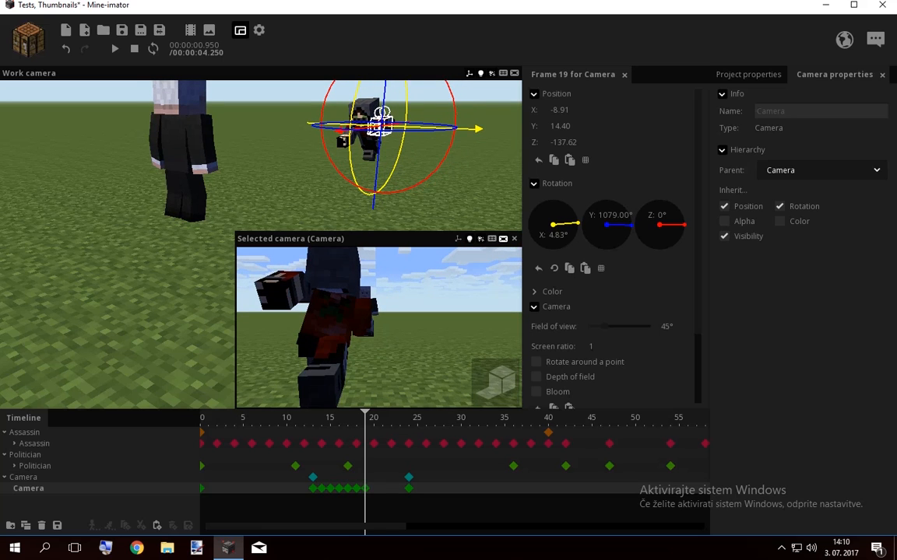
pyautogui.press('Right')
pyautogui.press('Right')
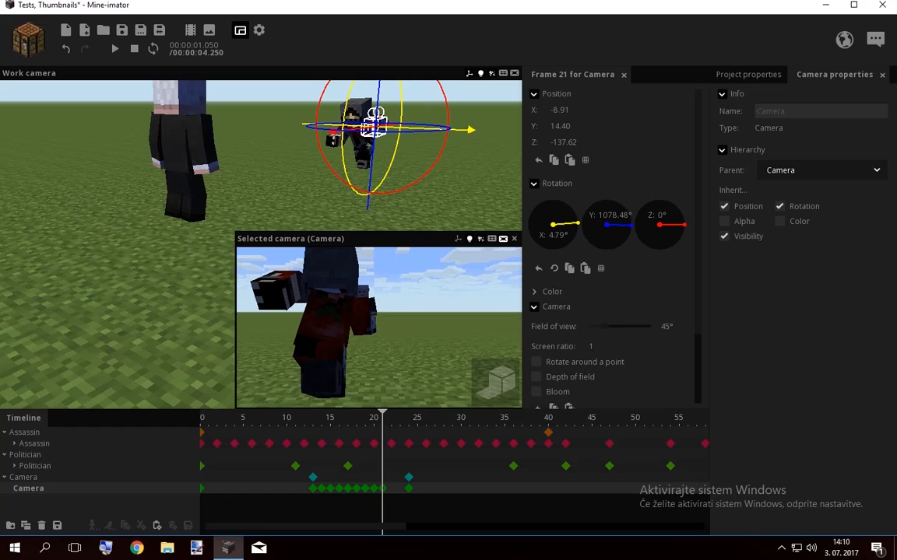
pyautogui.press('Right')
pyautogui.press('Right')
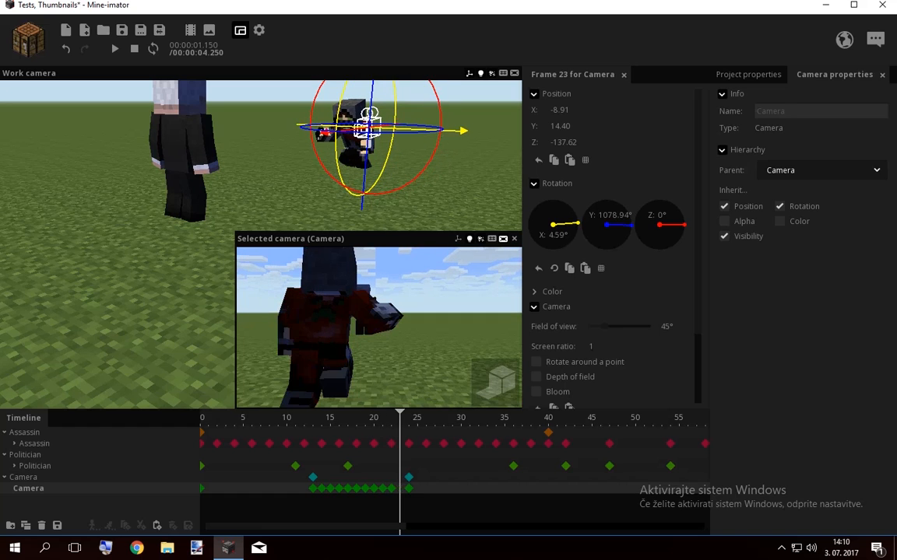
# Set the camera's frame 23 transition to Instant and place the camera behind the politician at frame 24, about X 10.67° and Y 1251.92°
pyautogui.scroll(-3, 614, 327)
pyautogui.click(631, 368)
pyautogui.click(638, 399)
pyautogui.press('Right')
pyautogui.moveTo(379, 327)
pyautogui.mouseDown(button='right')
pyautogui.moveTo(312, 323)
pyautogui.moveTo(269, 339)
pyautogui.mouseUp(button='right')
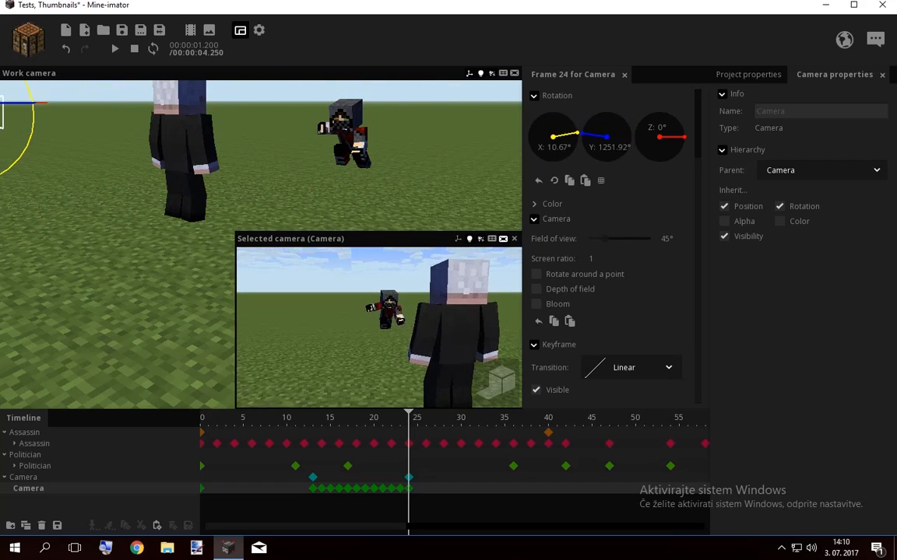
# Play back the camera shots through the cut at frame 24 to check the shake and framing
pyautogui.press('Left')
pyautogui.press('Left')
pyautogui.press('Left')
pyautogui.press('Return')
pyautogui.moveTo(260, 419)
pyautogui.mouseDown()
pyautogui.moveTo(419, 419)
pyautogui.moveTo(323, 418)
pyautogui.moveTo(409, 419)
pyautogui.mouseUp()
pyautogui.press('space')
pyautogui.press('space')
pyautogui.press('space')
pyautogui.press('space')
pyautogui.press('space')
pyautogui.press('space')
# Add a camera keyframe at frame 36 and nudge its rotation to X 10.80° and Y 1251.79°
pyautogui.press('space')
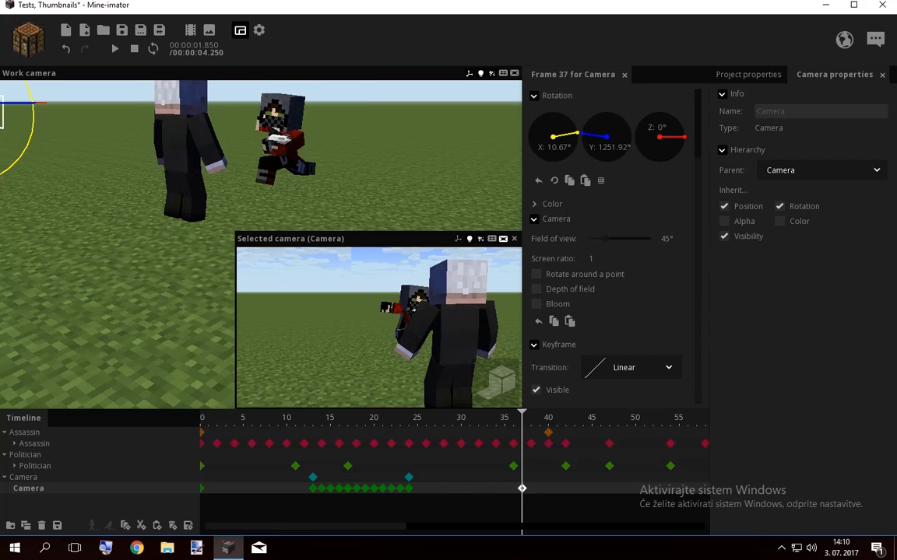
pyautogui.press('Left')
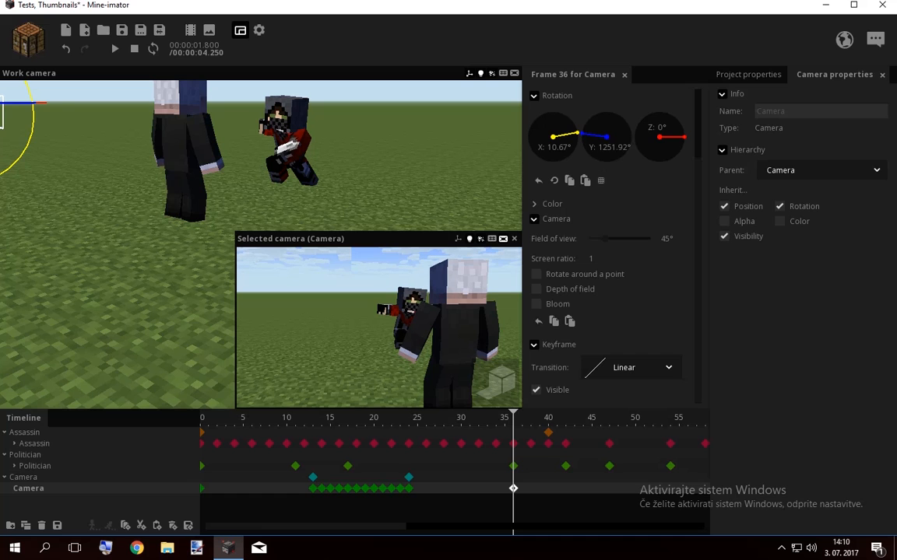
pyautogui.press('w')
pyautogui.press('s')
pyautogui.press('w')
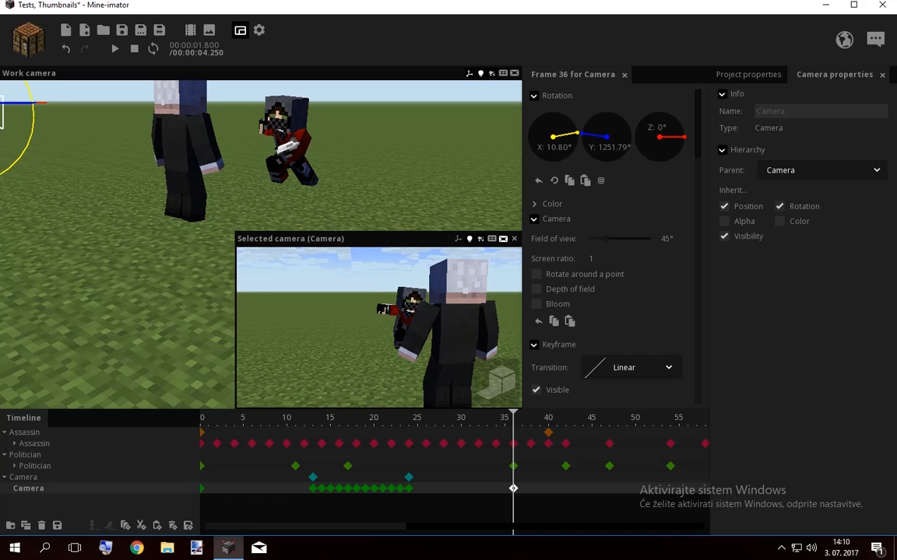
# Go back from frame 36 to frame 25 and play back the shot behind the politician
pyautogui.press('Left')
pyautogui.press('Left')
pyautogui.press('Left')
pyautogui.press('Left')
pyautogui.press('Left')
pyautogui.press('Left')
pyautogui.press('Left')
pyautogui.press('Left')
pyautogui.press('Left')
pyautogui.press('Left')
pyautogui.press('Left')
pyautogui.press('space')
pyautogui.press('space')
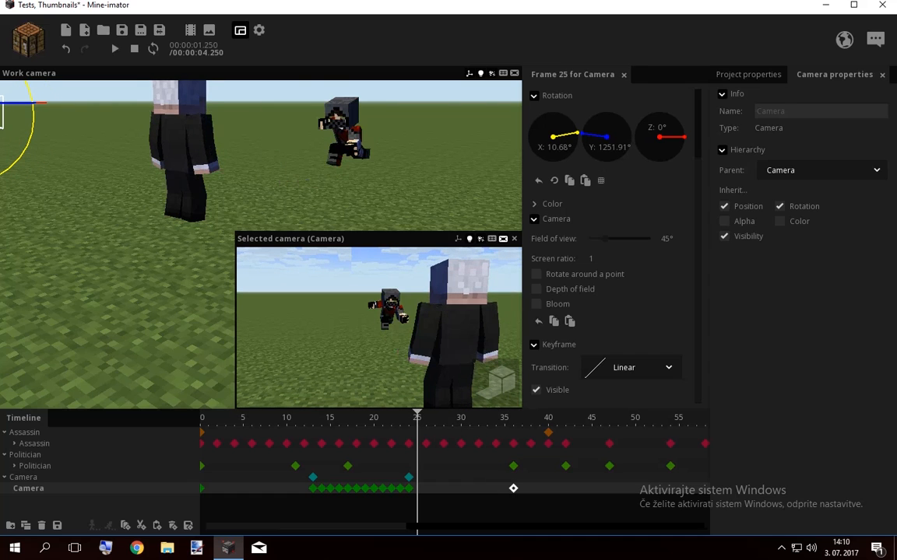
# Set the camera's frame 36 rotation to X 10.67° and Y 1251.92°, then play back the shot
pyautogui.click(513, 502)
pyautogui.click(29, 489)
pyautogui.moveTo(140, 233)
pyautogui.mouseDown()
pyautogui.moveTo(202, 288)
pyautogui.moveTo(199, 300)
pyautogui.mouseUp()
pyautogui.moveTo(39, 204); pyautogui.dragTo(42, 204)
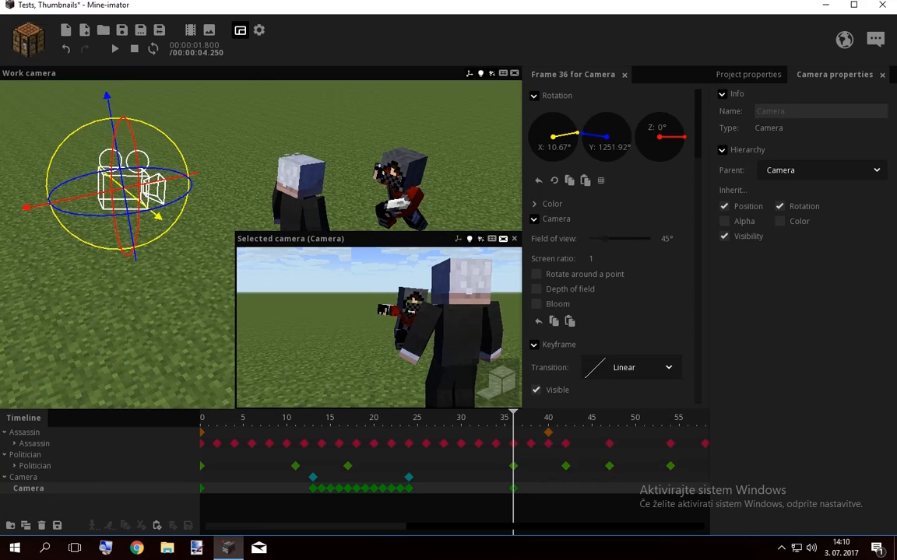
pyautogui.press('space')
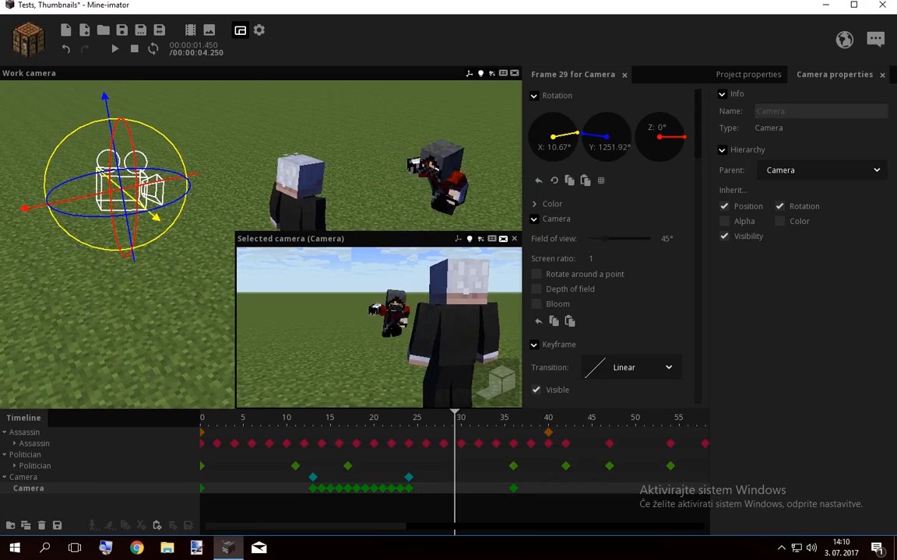
pyautogui.press('space')
# Set the camera's frame 36 transition to Instant
pyautogui.click(522, 489)
pyautogui.click(514, 489)
pyautogui.click(632, 368)
pyautogui.click(636, 401)
# At frame 37, place the camera close beside the assassin and politician for a side view, and play it back
pyautogui.click(522, 489)
pyautogui.press('w')
pyautogui.moveTo(379, 327)
pyautogui.mouseDown(button='right')
pyautogui.moveTo(436, 331)
pyautogui.moveTo(296, 313)
pyautogui.moveTo(386, 322)
pyautogui.mouseUp(button='right')
pyautogui.press('s')
pyautogui.press('d')
pyautogui.press('q')
pyautogui.press('w')
pyautogui.press('space')
pyautogui.press('space')
# Keyframe the camera at frame 42 with its rotation at about X 8.80°, Y 1352.54° and Z -4.57°
pyautogui.moveTo(305, 527); pyautogui.dragTo(337, 527)
pyautogui.moveTo(442, 418); pyautogui.dragTo(484, 418)
pyautogui.moveTo(379, 327); pyautogui.dragTo(328, 333, button='right')
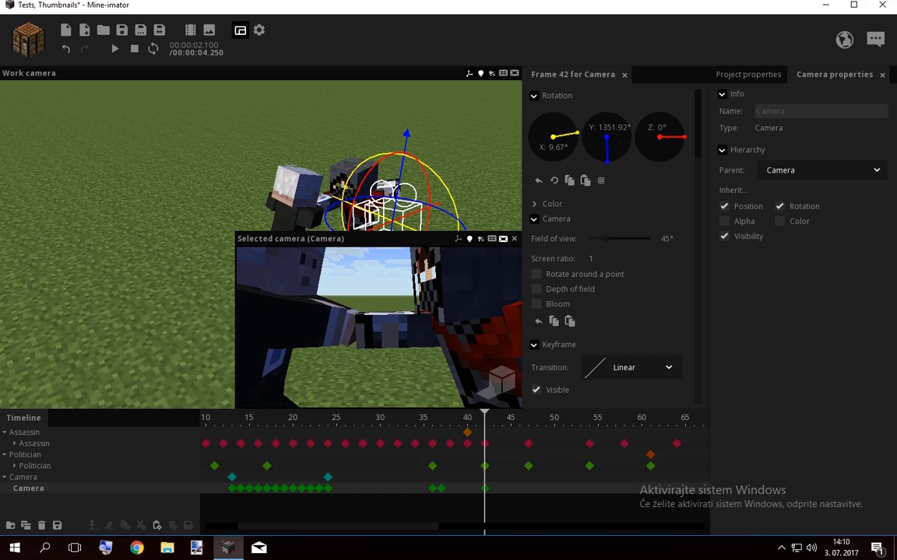
pyautogui.moveTo(428, 184); pyautogui.dragTo(430, 191)
pyautogui.moveTo(389, 311); pyautogui.dragTo(387, 308, button='right')
# Give the camera's frame 37 keyframe an ease-in transition and move its frame 42 keyframe to frame 43
pyautogui.click(441, 489)
pyautogui.click(631, 367)
pyautogui.click(600, 436)
pyautogui.press('space')
pyautogui.press('space')
pyautogui.click(485, 489)
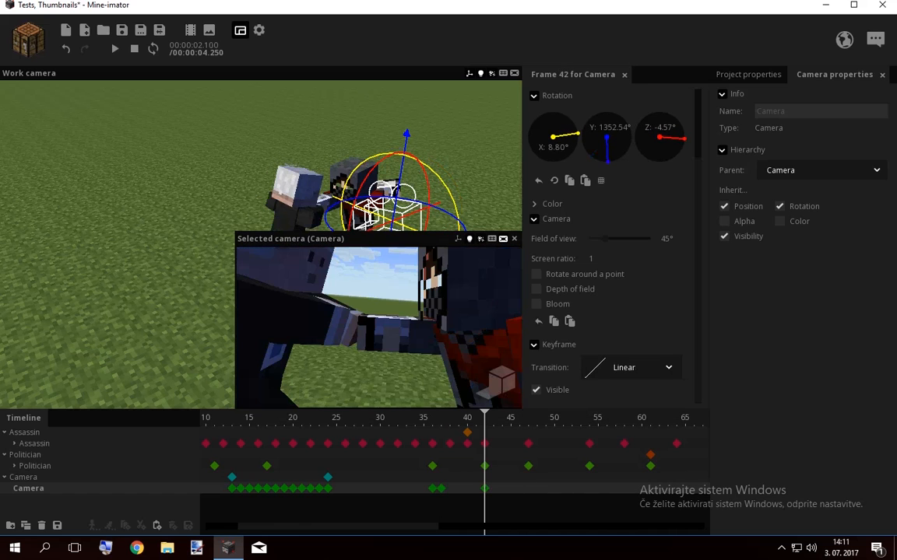
pyautogui.moveTo(484, 489); pyautogui.dragTo(494, 489)
# Keyframe the camera at frame 47 with rotation X 7.05°, Y 1354.79° and Z -6.09°, and open the transition choices for frame 43
pyautogui.click(528, 418)
pyautogui.hotkey('ctrl', 'v')
pyautogui.press('space')
pyautogui.press('space')
pyautogui.moveTo(379, 327); pyautogui.dragTo(368, 320)
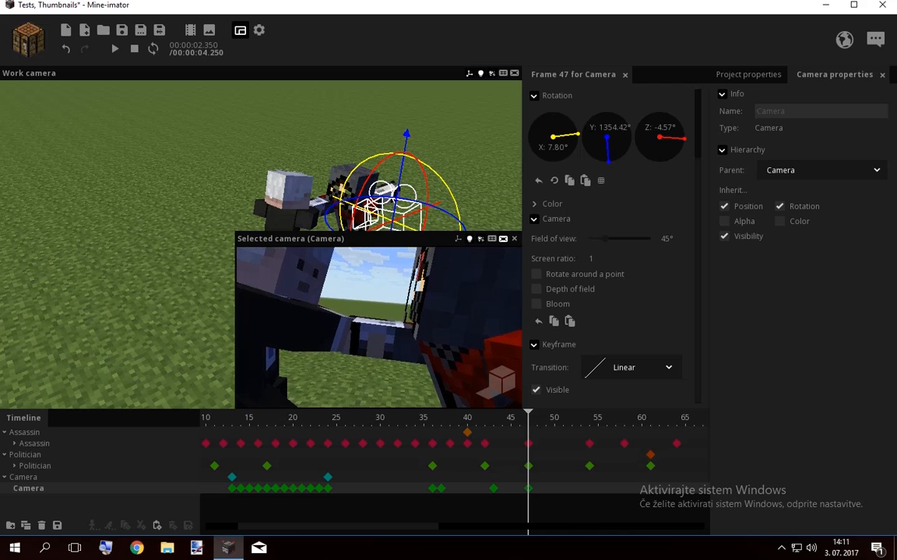
pyautogui.moveTo(426, 185); pyautogui.dragTo(426, 186)
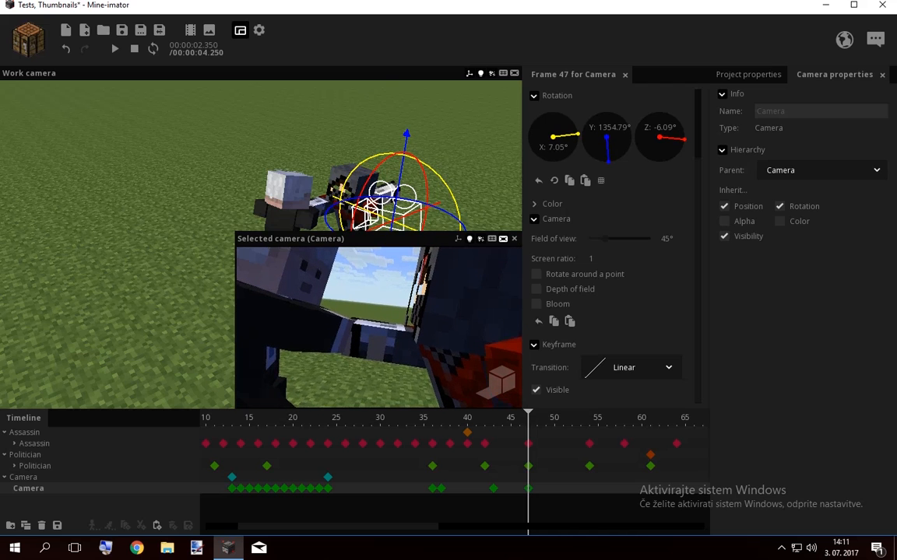
pyautogui.click(493, 489)
pyautogui.click(630, 367)
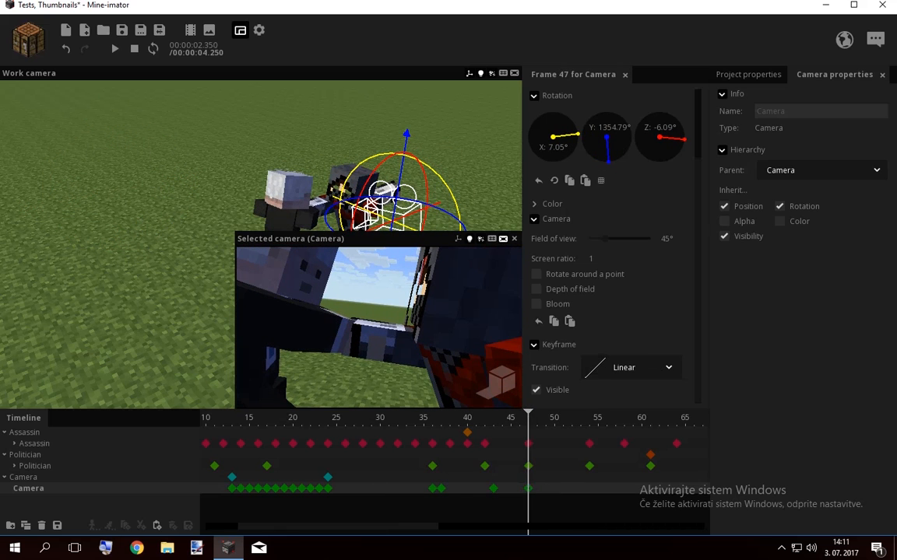
# Keyframe the camera at frame 54 with rotation X 5.55°, Y 1348.54° and Z 8.05°, and give frame 47 an ease-in transition
pyautogui.moveTo(527, 418); pyautogui.dragTo(574, 418)
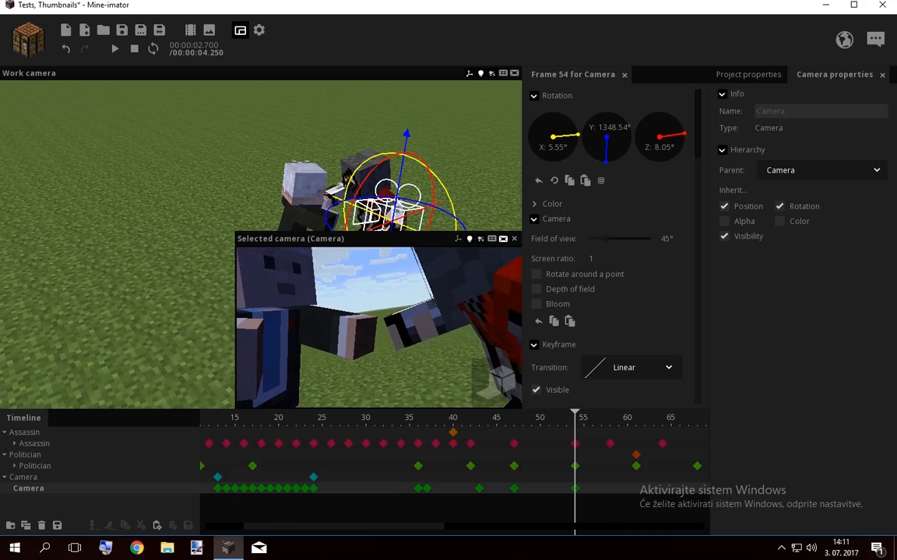
pyautogui.moveTo(574, 418); pyautogui.dragTo(514, 418)
pyautogui.click(632, 367)
pyautogui.click(600, 436)
# Set the camera's frame 54 transition to Instant and place it on the fighters' opposite side at frame 55, about X 6.17° and Y 1487.92°
pyautogui.moveTo(583, 418); pyautogui.dragTo(574, 418)
pyautogui.click(631, 368)
pyautogui.click(637, 399)
pyautogui.click(583, 418)
pyautogui.moveTo(378, 327); pyautogui.dragTo(401, 327)
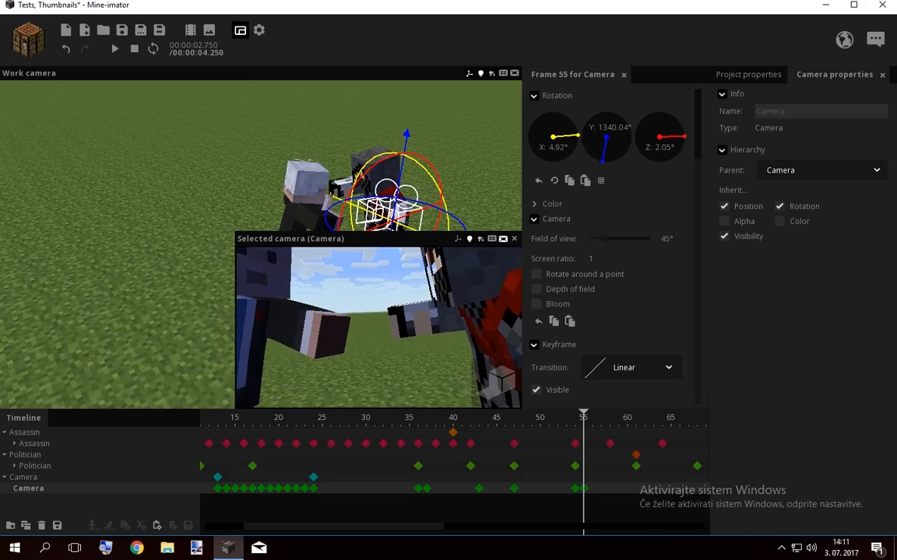
pyautogui.press('s')
pyautogui.moveTo(379, 327); pyautogui.dragTo(232, 329, button='right')
pyautogui.press('d')
# Play back the camera shots from frame 27 through the cut at frame 55 to check the framing
pyautogui.moveTo(583, 418); pyautogui.dragTo(339, 418)
pyautogui.press('space')
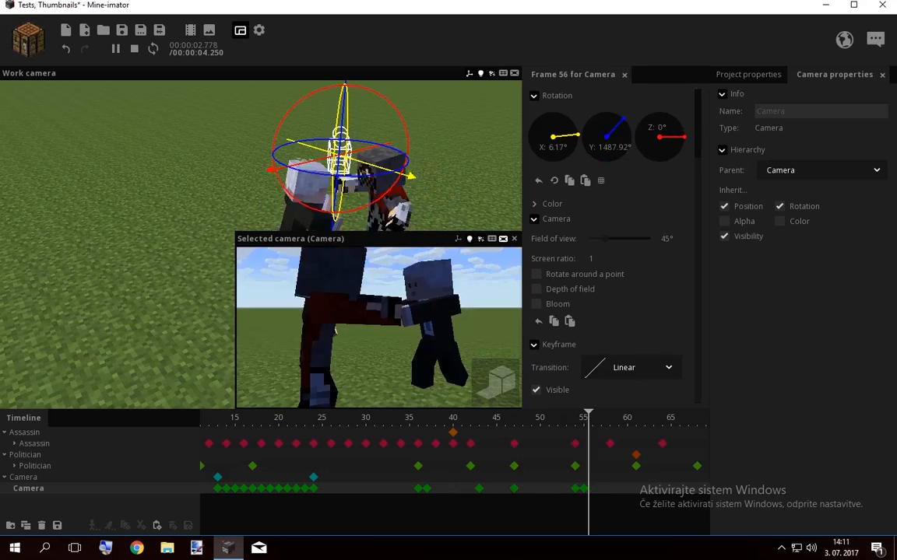
pyautogui.press('space')
pyautogui.press('space')
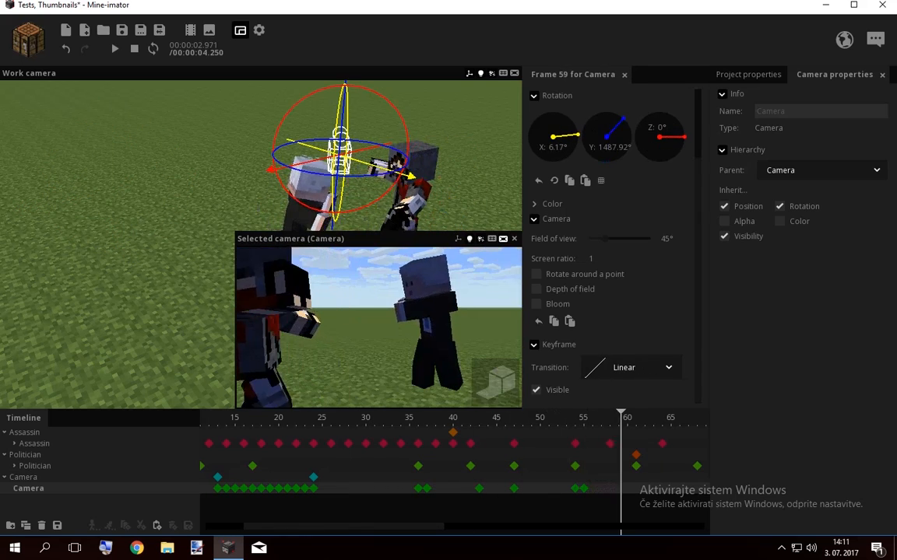
pyautogui.press('space')
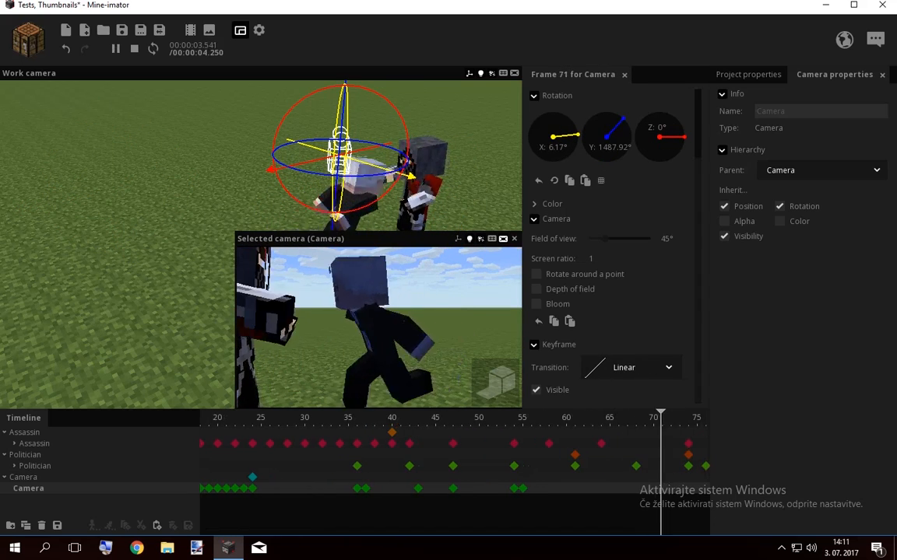
pyautogui.press('space')
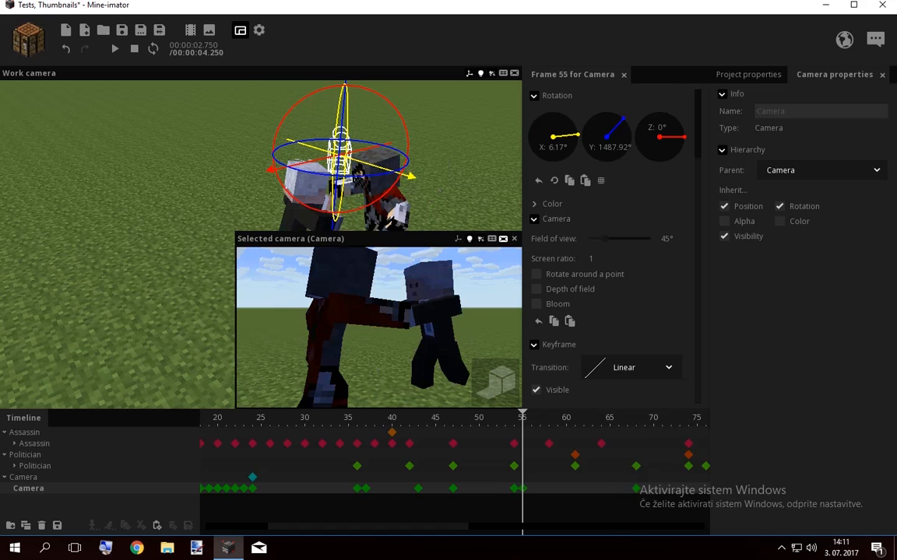
# Reposition the camera at frame 68 to a low view beside the assassin, rotated to about X 2.30°, Y 1704.79° and Z -12°
pyautogui.click(629, 367)
pyautogui.click(596, 396)
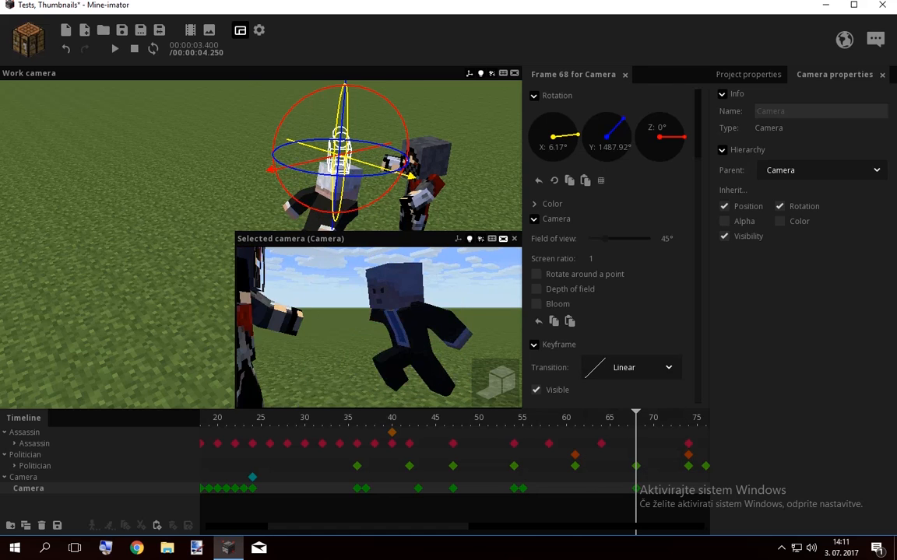
pyautogui.moveTo(378, 327); pyautogui.dragTo(288, 327)
pyautogui.press('w')
pyautogui.moveTo(379, 327)
pyautogui.mouseDown(button='right')
pyautogui.moveTo(374, 317)
pyautogui.moveTo(373, 324)
pyautogui.mouseUp(button='right')
pyautogui.press('z')
pyautogui.press('space')
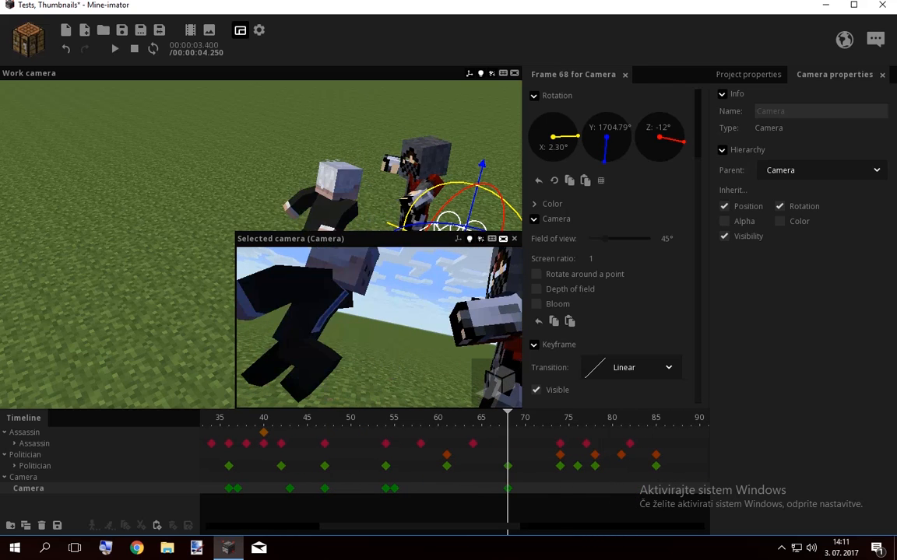
pyautogui.press('space')
# Keyframe the camera at frame 74 with rotation X -4.45°, Y 1687.92° and Z 11.61°, and play the shot onward
pyautogui.moveTo(466, 188); pyautogui.dragTo(492, 187)
pyautogui.moveTo(378, 327); pyautogui.dragTo(391, 314)
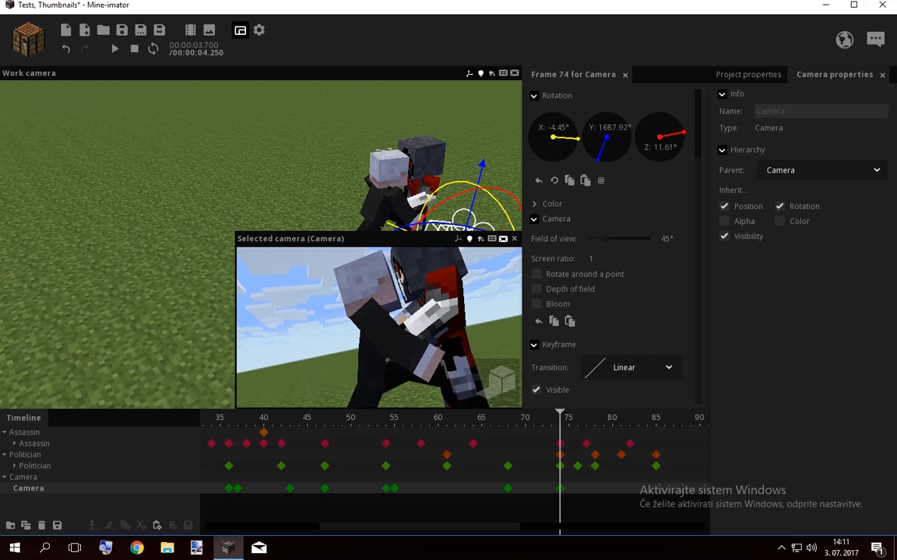
pyautogui.press('space')
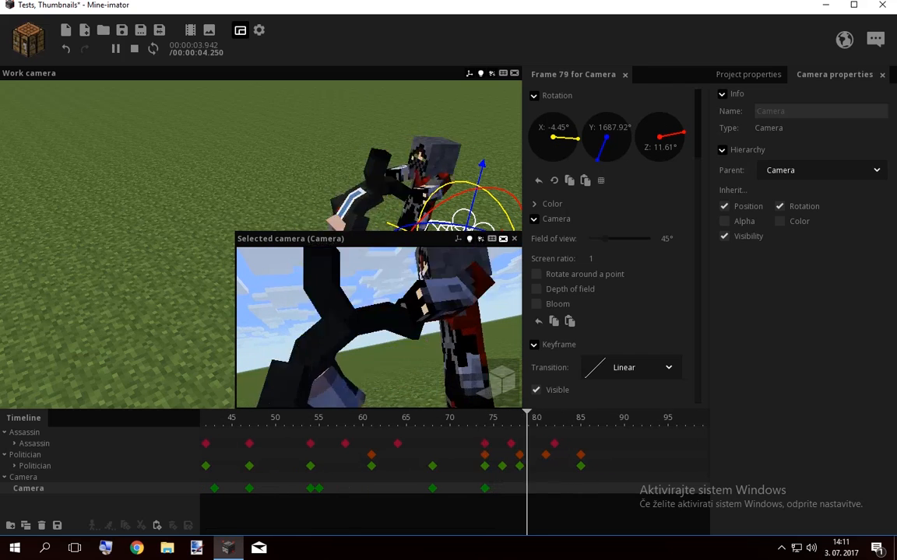
pyautogui.press('space')
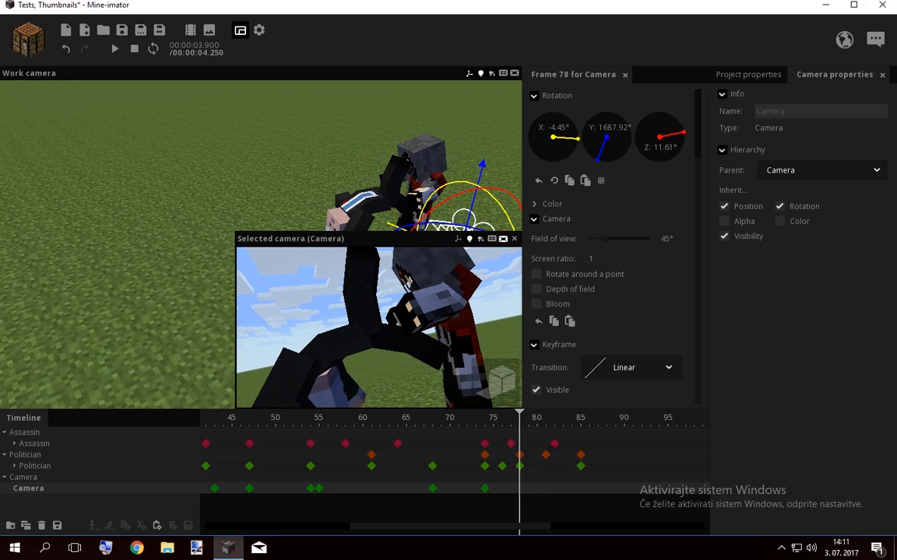
# Keyframe the camera at frame 78 with rotation X -13.95°, Y 1685.04°, Z 0.44° and at frame 85 with X -16.58°, Y 1687.92°, Z -9.22°
pyautogui.moveTo(378, 327); pyautogui.dragTo(387, 300)
pyautogui.moveTo(492, 194); pyautogui.dragTo(481, 194)
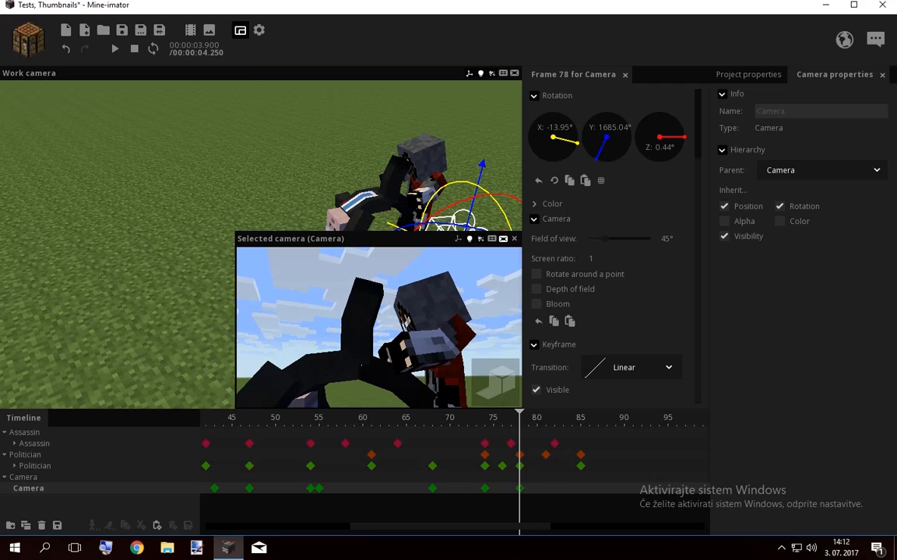
pyautogui.moveTo(450, 526); pyautogui.dragTo(458, 527)
pyautogui.moveTo(498, 418); pyautogui.dragTo(559, 418)
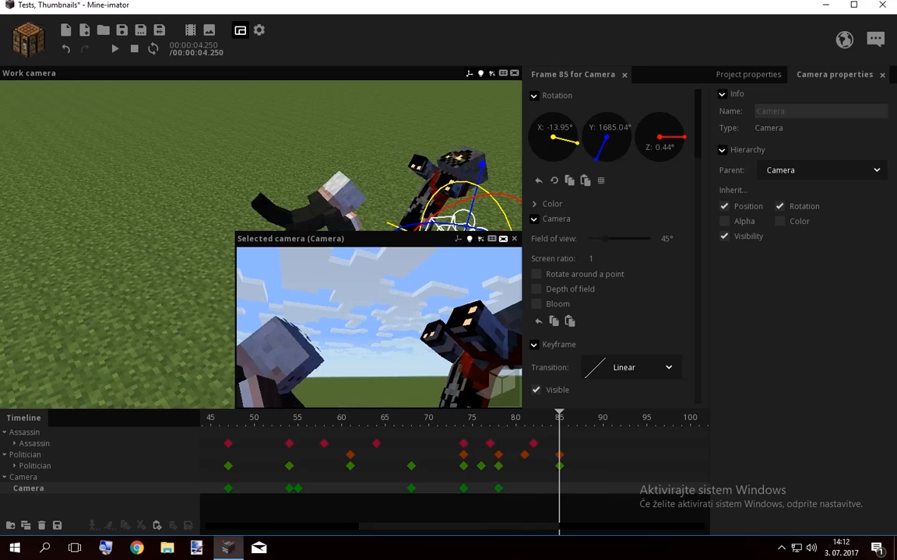
pyautogui.moveTo(498, 198); pyautogui.dragTo(484, 199)
# Give the camera's frame 78 keyframe an ease-out transition and play back the move towards frame 85
pyautogui.click(499, 418)
pyautogui.click(630, 368)
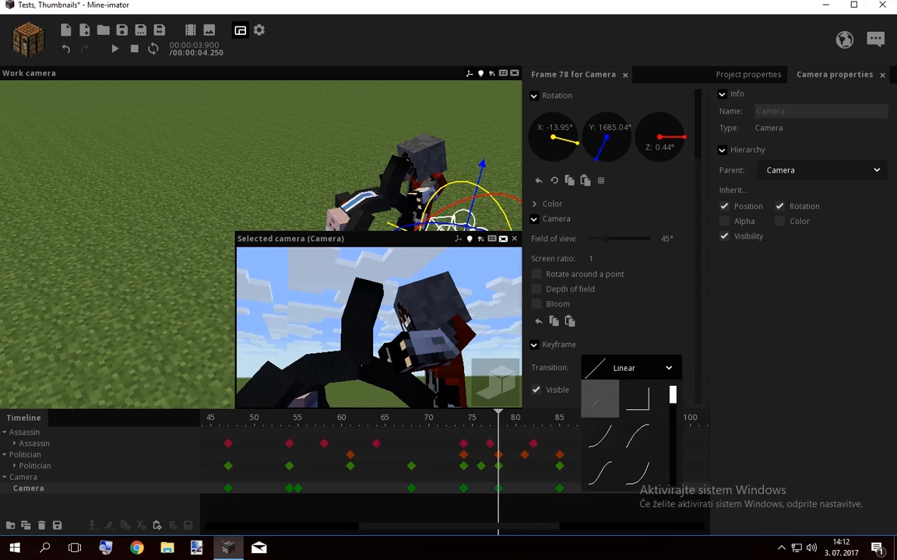
pyautogui.click(638, 436)
pyautogui.moveTo(467, 418); pyautogui.dragTo(393, 418)
pyautogui.press('space')
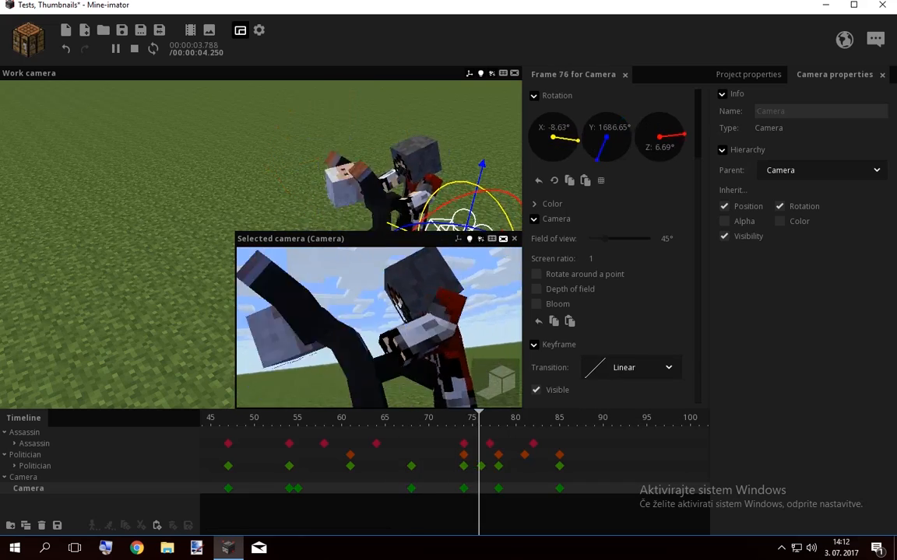
pyautogui.click(559, 510)
# Set the camera's frame 85 transition to Instant, change the camera view at frame 86, and play back the final stretch
pyautogui.click(558, 418)
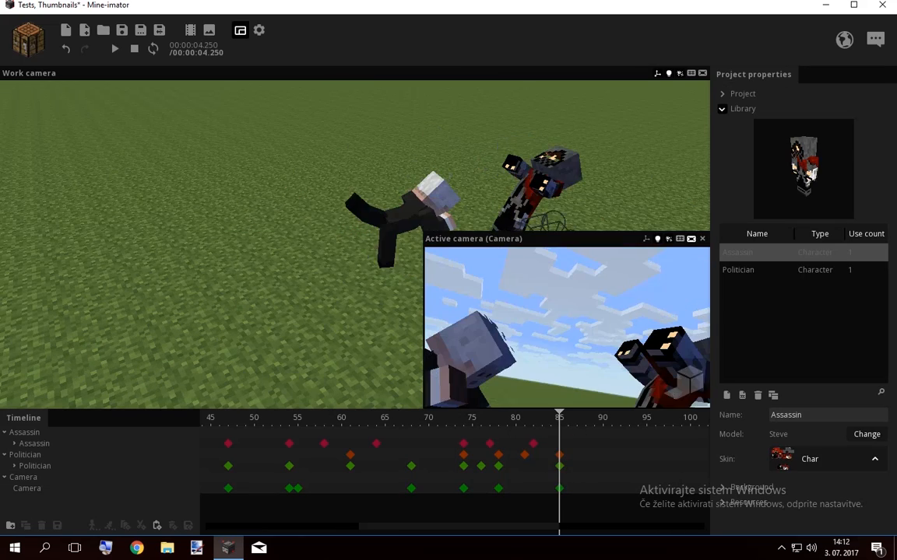
pyautogui.click(568, 489)
pyautogui.click(559, 418)
pyautogui.click(630, 369)
pyautogui.click(636, 402)
pyautogui.click(576, 418)
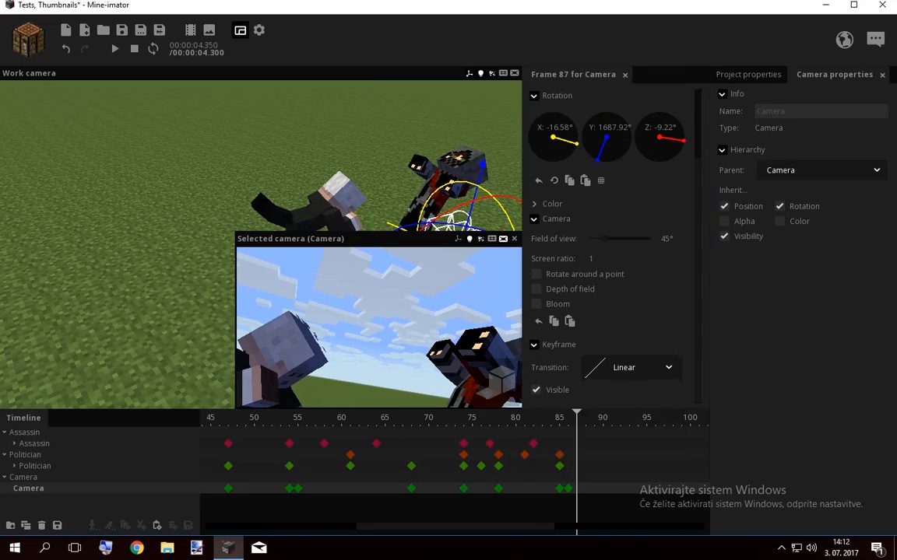
pyautogui.moveTo(379, 326); pyautogui.dragTo(277, 388)
pyautogui.moveTo(567, 418); pyautogui.dragTo(490, 418)
pyautogui.press('space')
pyautogui.press('space')
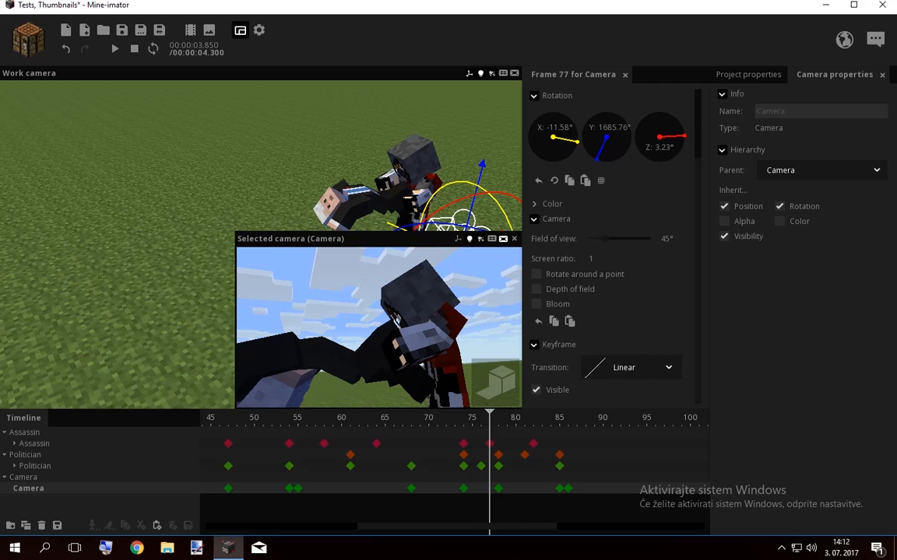
# Keyframe the Camera folder at frames 77, 78 and 79, nudging its position slightly on the last two for a shake
pyautogui.click(489, 477)
pyautogui.moveTo(210, 233); pyautogui.dragTo(204, 268, button='right')
pyautogui.click(498, 477)
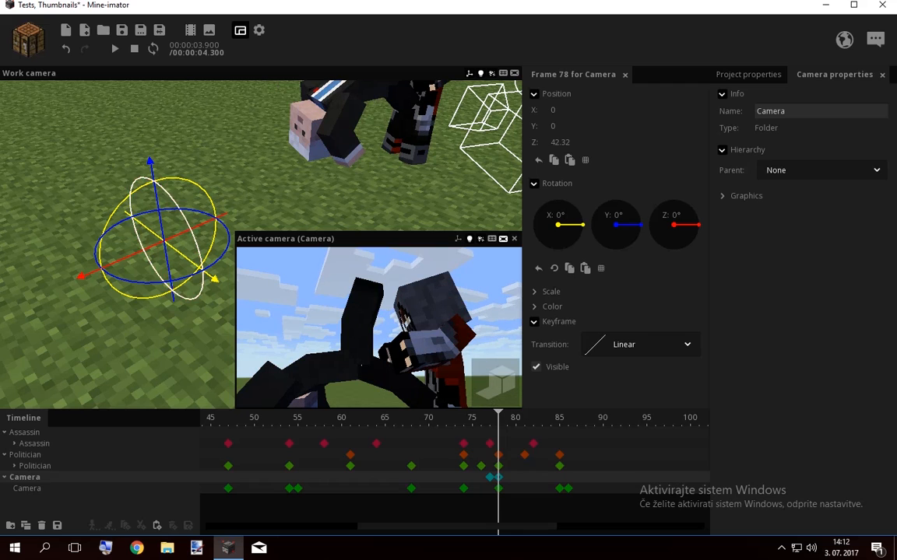
pyautogui.moveTo(151, 165); pyautogui.dragTo(151, 168)
pyautogui.moveTo(81, 277); pyautogui.dragTo(83, 278)
pyautogui.click(507, 418)
pyautogui.click(86, 335)
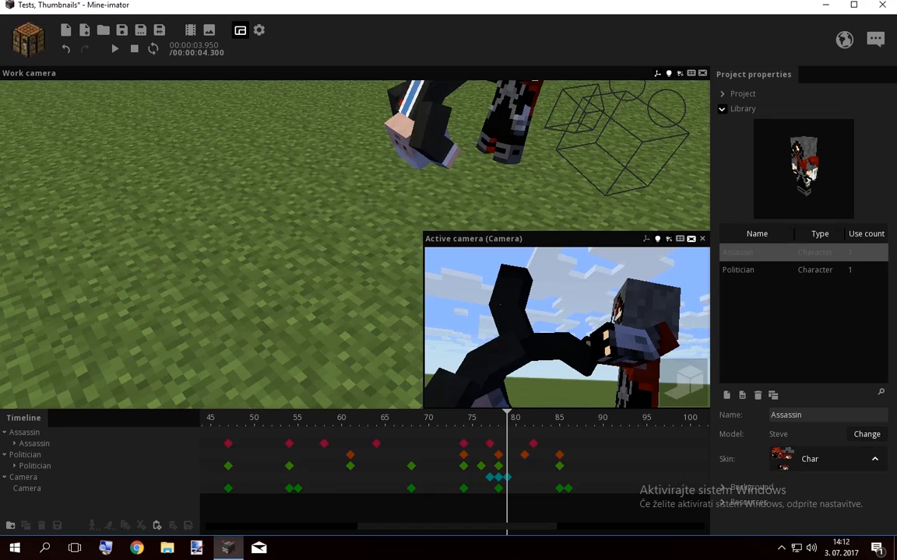
pyautogui.click(23, 478)
pyautogui.moveTo(152, 166); pyautogui.dragTo(152, 164)
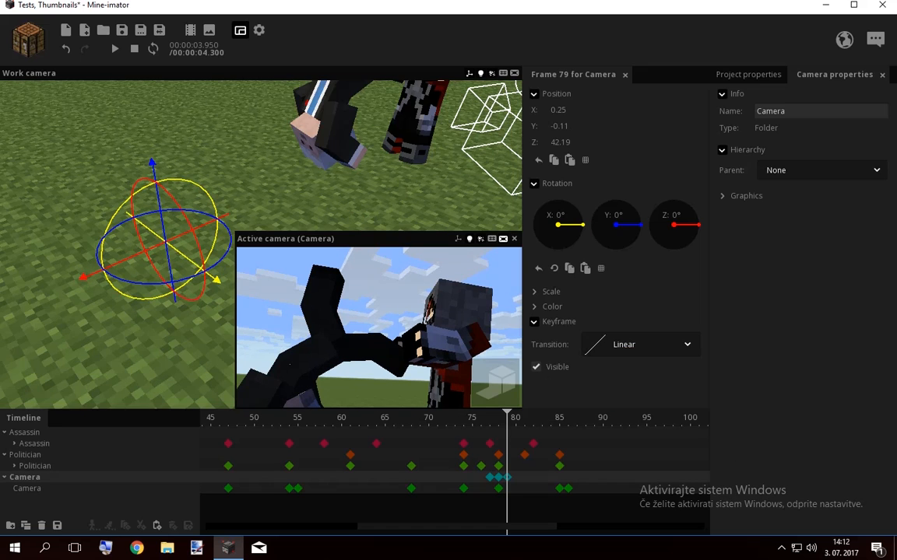
# Add a Camera folder keyframe at frame 80 and offset the folder's position further at frame 78
pyautogui.press('Right')
pyautogui.press('Left')
pyautogui.press('Left')
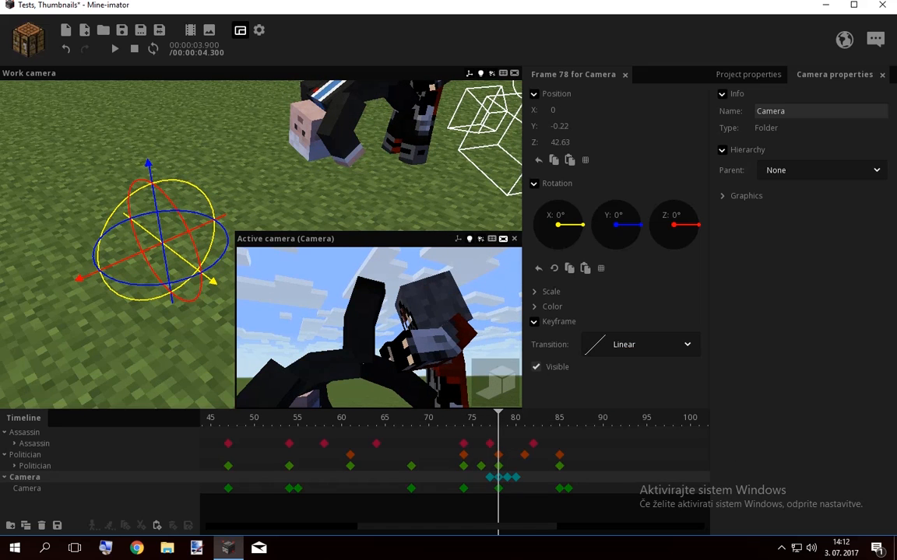
pyautogui.moveTo(147, 164); pyautogui.dragTo(147, 160)
pyautogui.click(78, 276)
pyautogui.moveTo(207, 278); pyautogui.dragTo(211, 280)
# Move the Camera folder at frame 79 to about X 1.02, Y -0.78 and Z 40.90 for a stronger shake
pyautogui.press('Right')
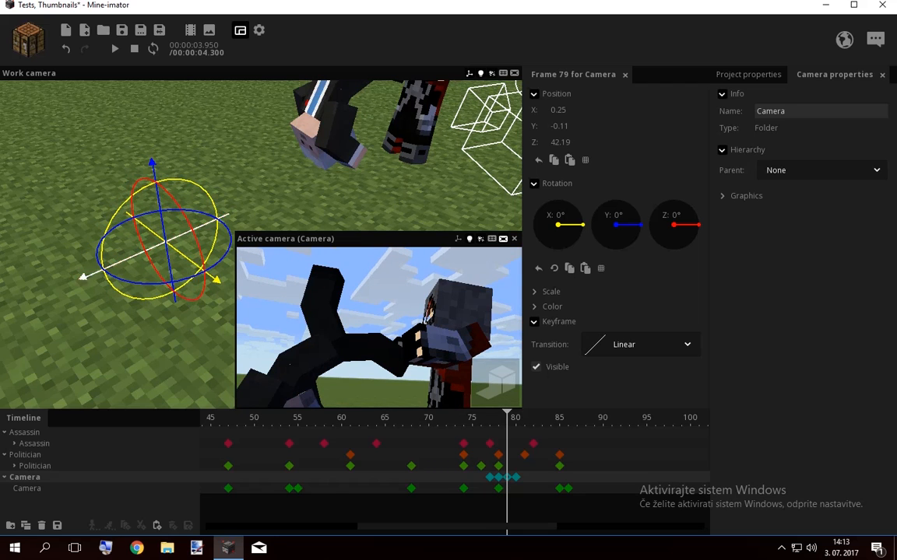
pyautogui.moveTo(81, 277); pyautogui.dragTo(89, 274)
pyautogui.moveTo(226, 276); pyautogui.dragTo(229, 280)
pyautogui.moveTo(163, 161); pyautogui.dragTo(163, 165)
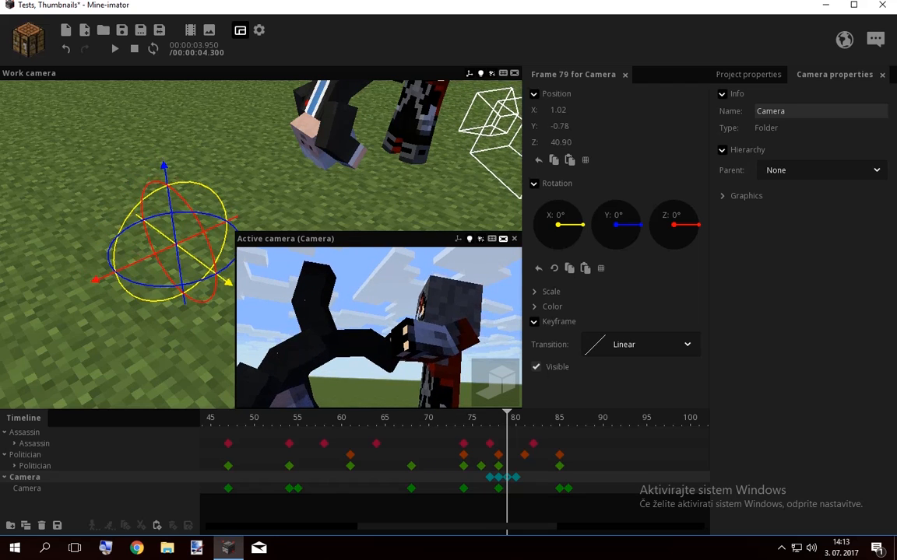
# Move the Camera folder at frame 80 to about X 0.93, Y -0.66, Z 42.63, and extend the shake with keyframes on frames 81 to 83
pyautogui.press('Right')
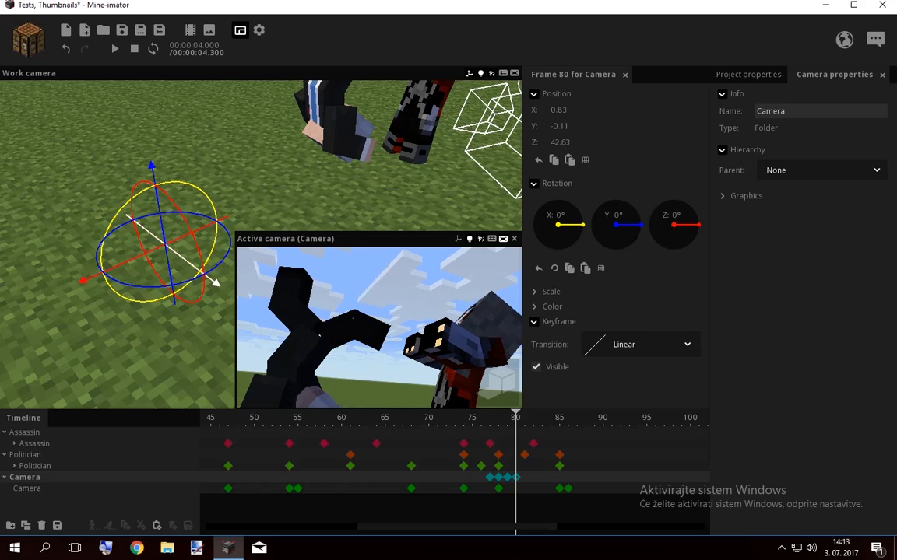
pyautogui.moveTo(152, 165); pyautogui.dragTo(154, 176)
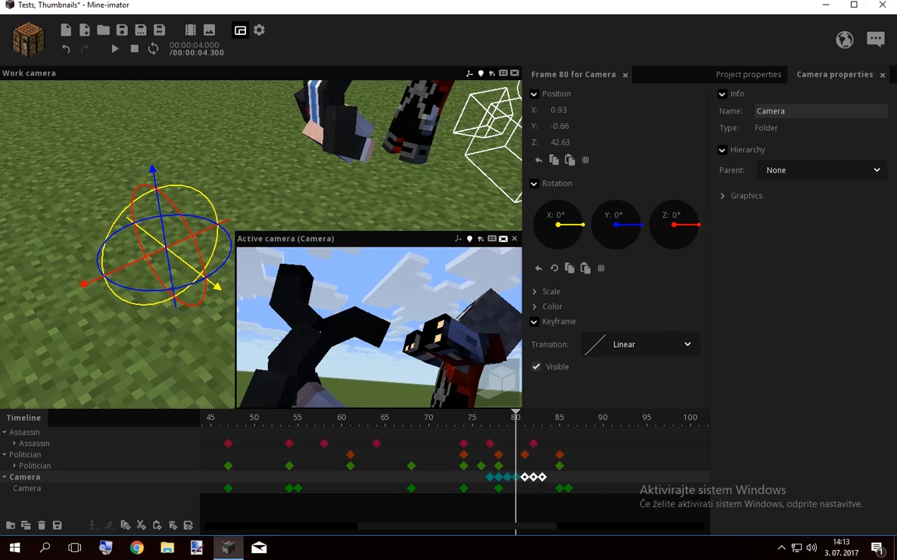
pyautogui.press('space')
pyautogui.press('space')
# Play back the end of the fight to check the added camera shake
pyautogui.click(261, 167)
pyautogui.scroll(-4, 260, 167)
pyautogui.press('space')
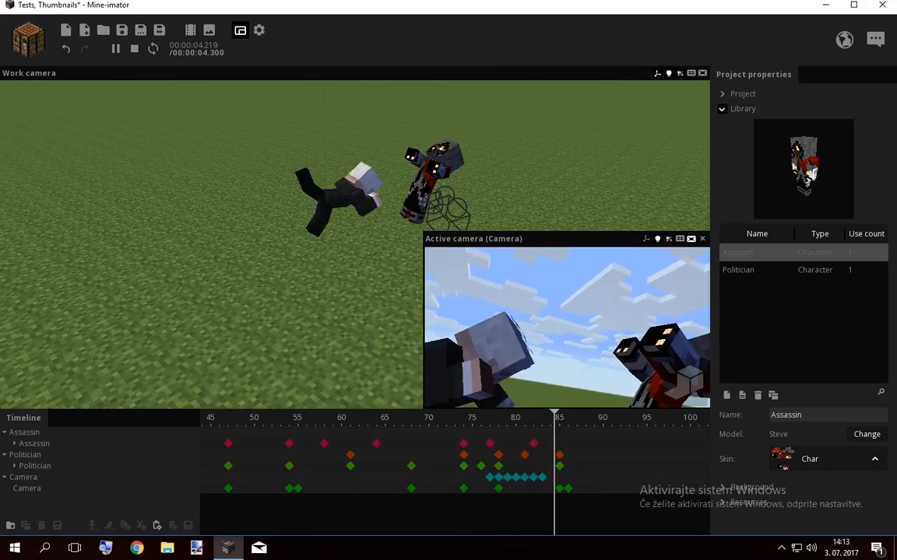
pyautogui.press('space')
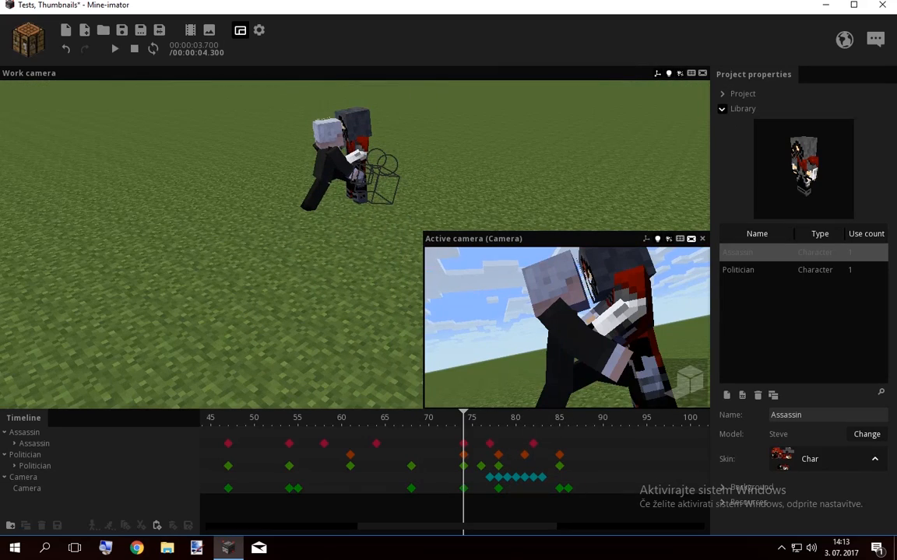
# Save the project and review the filmed animation through the active camera from frame 0 to frame 85
pyautogui.hotkey('ctrl', 's')
pyautogui.moveTo(458, 527); pyautogui.dragTo(306, 527)
pyautogui.press('space')
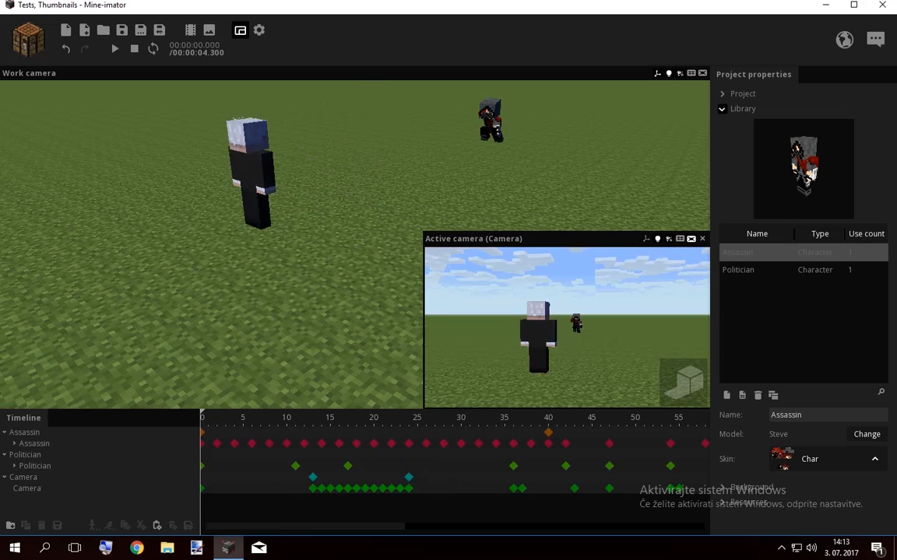
pyautogui.moveTo(311, 527); pyautogui.dragTo(354, 527)
pyautogui.moveTo(453, 418); pyautogui.dragTo(659, 418)
pyautogui.moveTo(389, 527); pyautogui.dragTo(490, 526)
pyautogui.moveTo(410, 418); pyautogui.dragTo(584, 418)
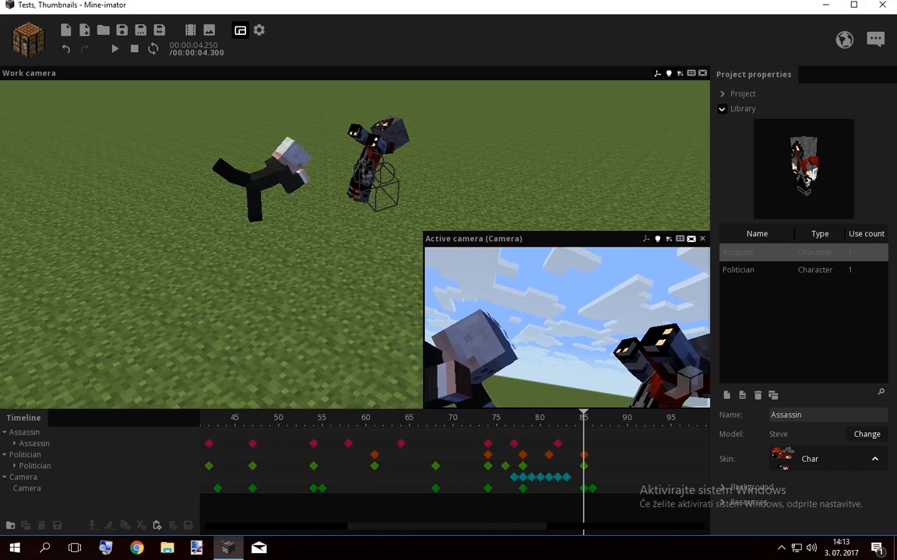